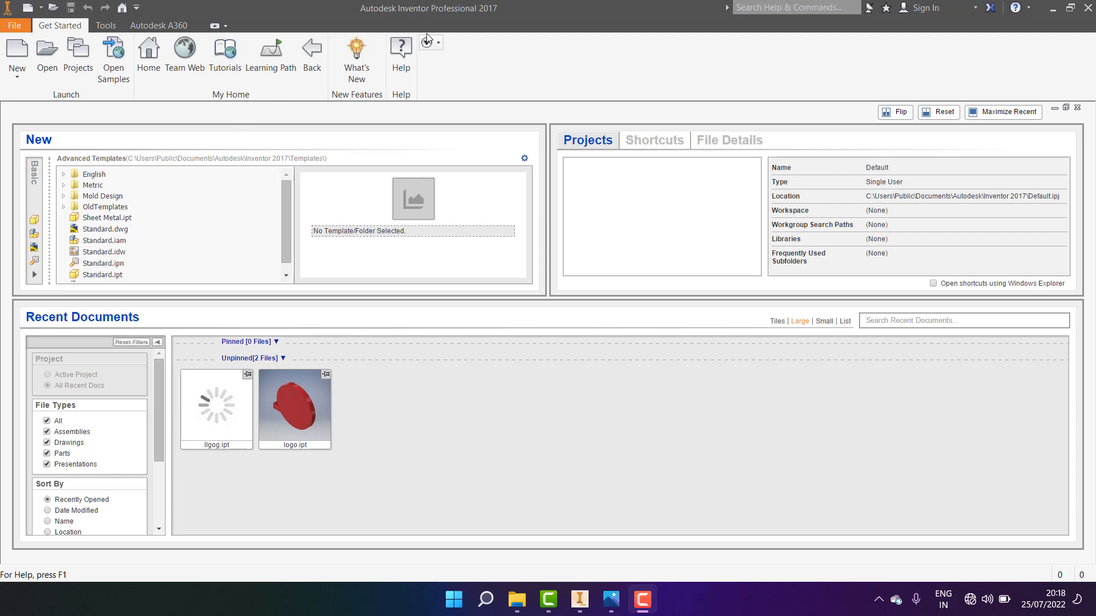
Step: Create a new part from the Metric Sheet Metal (mm).ipt template, dismissing the cleaner pop-up
click(62, 186)
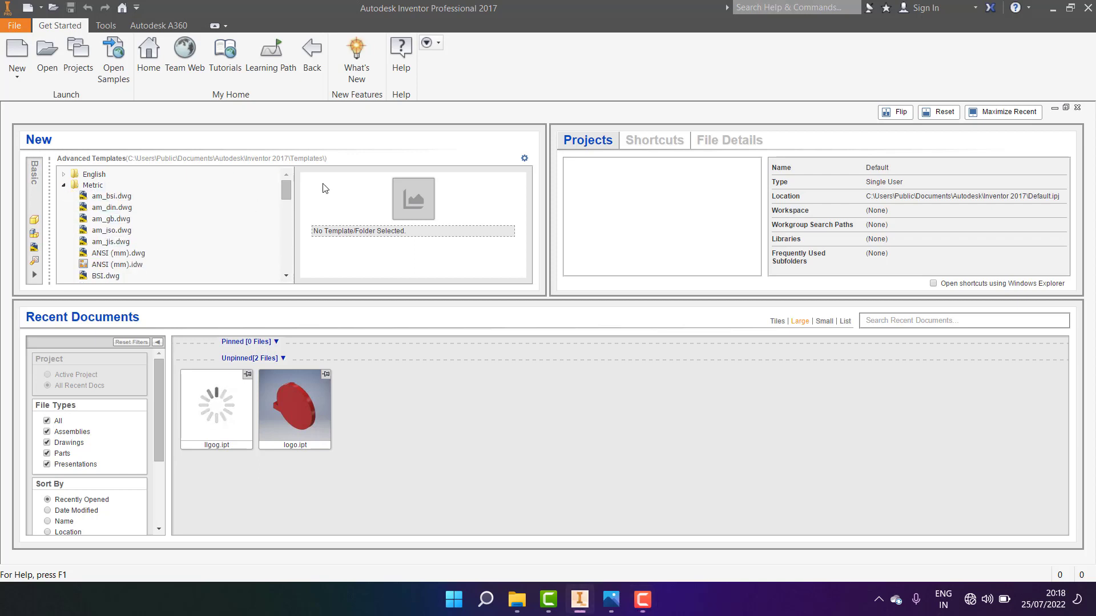
drag(292, 189, 295, 222)
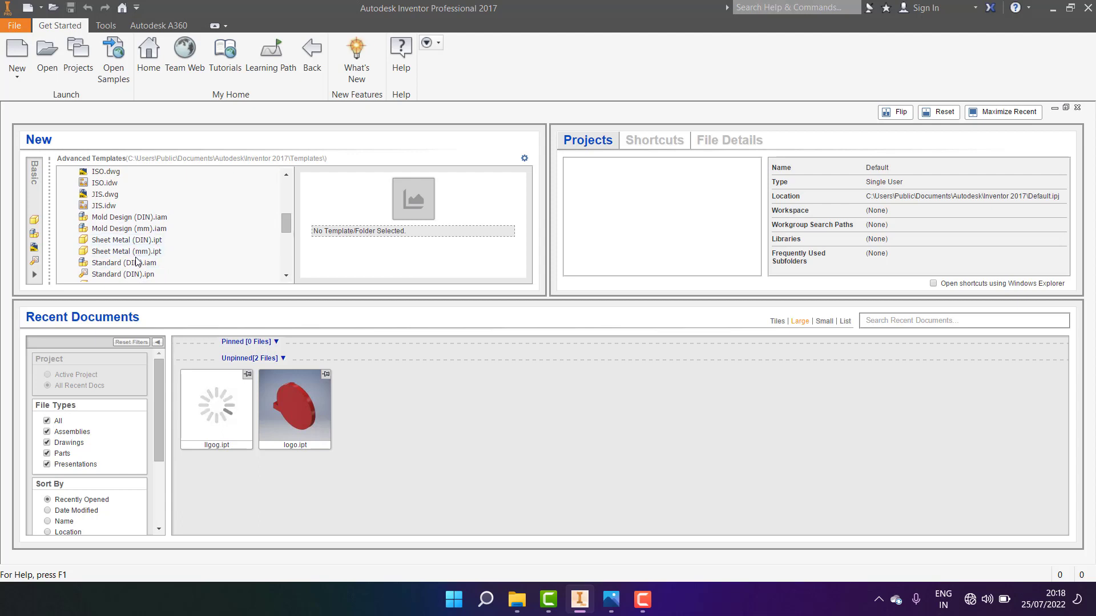
click(117, 254)
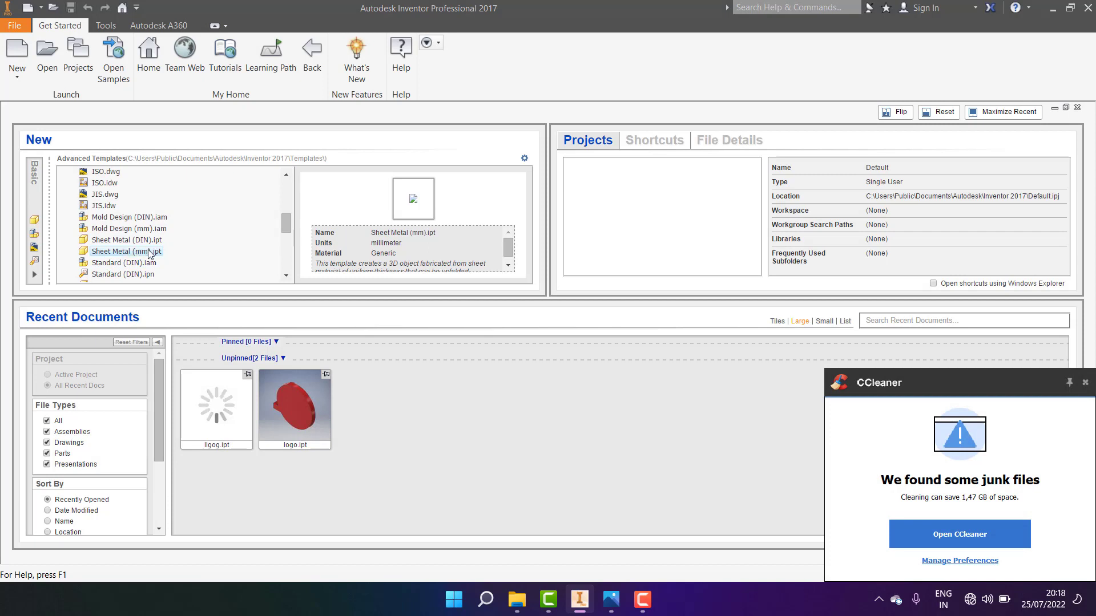
double_click(142, 255)
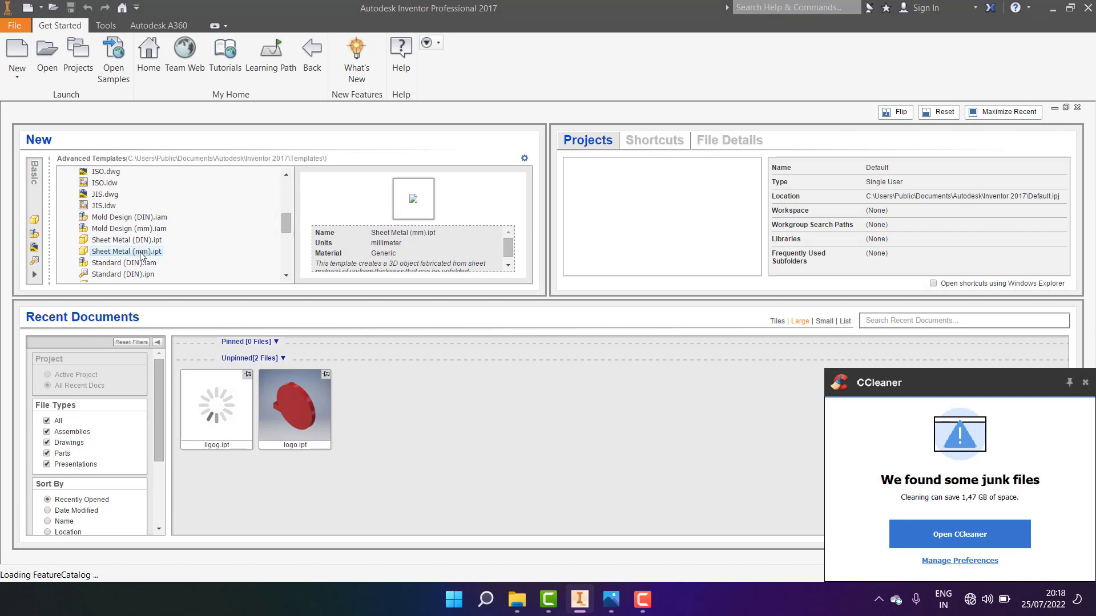
click(1085, 385)
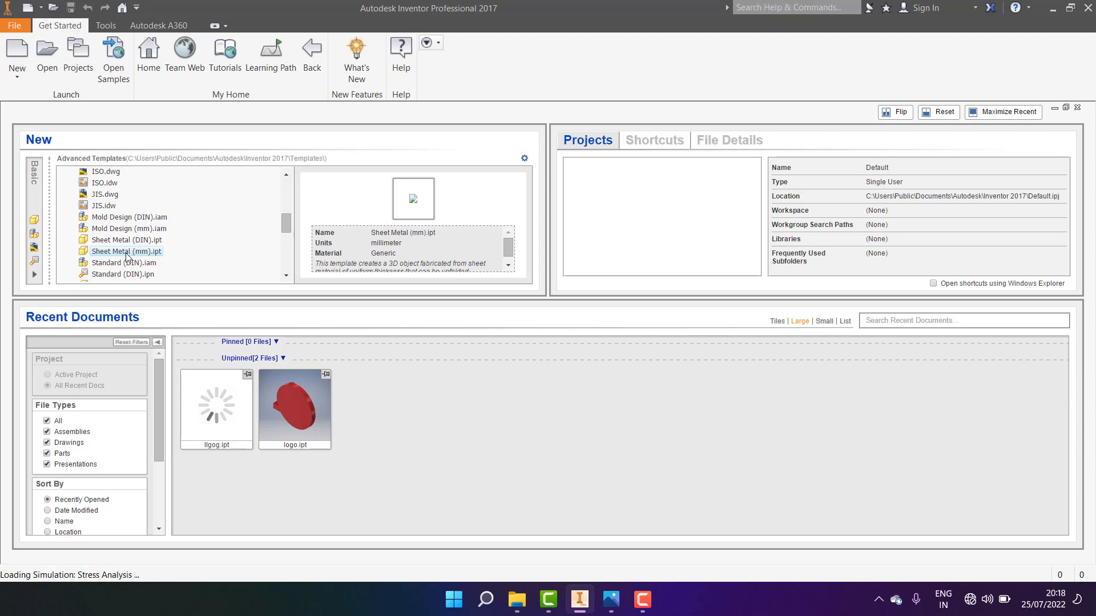
double_click(127, 253)
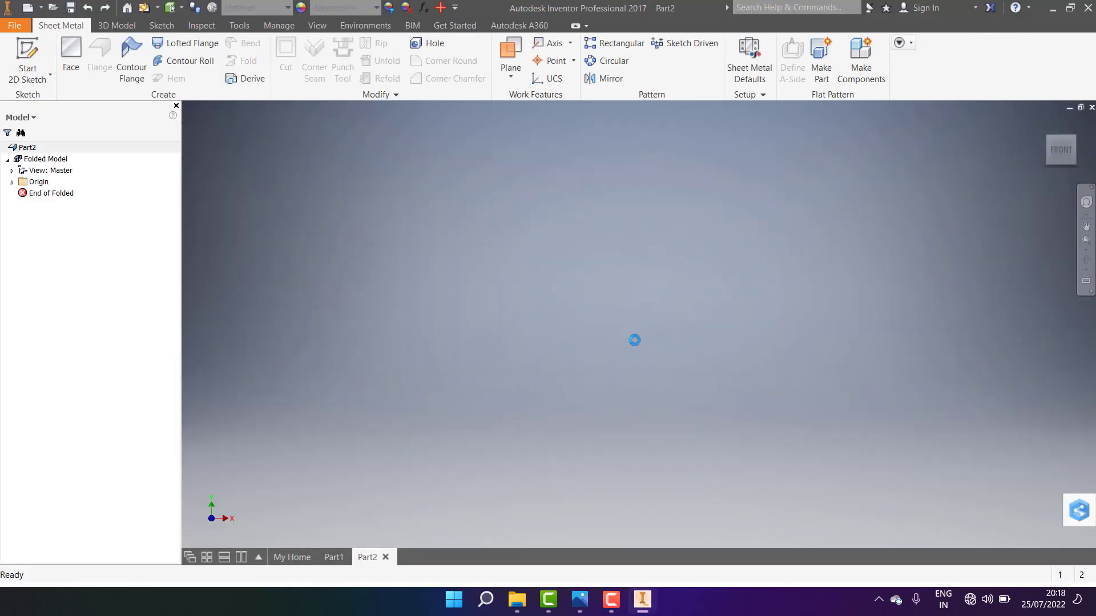
Step: Start a 2D sketch on the horizontal XZ origin plane and consult the bracket drawing
click(29, 83)
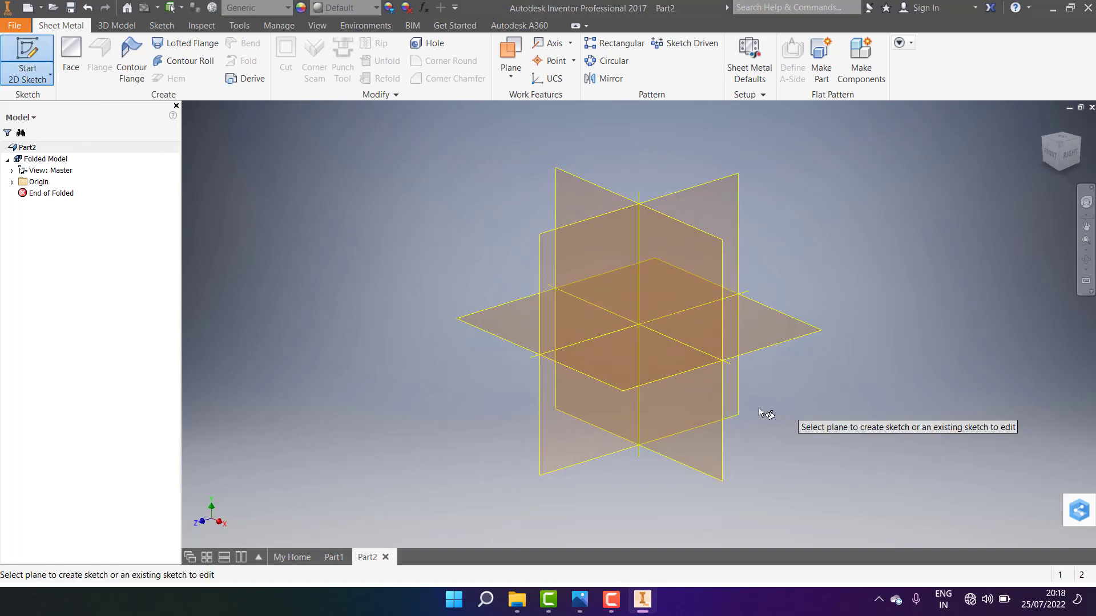
click(645, 354)
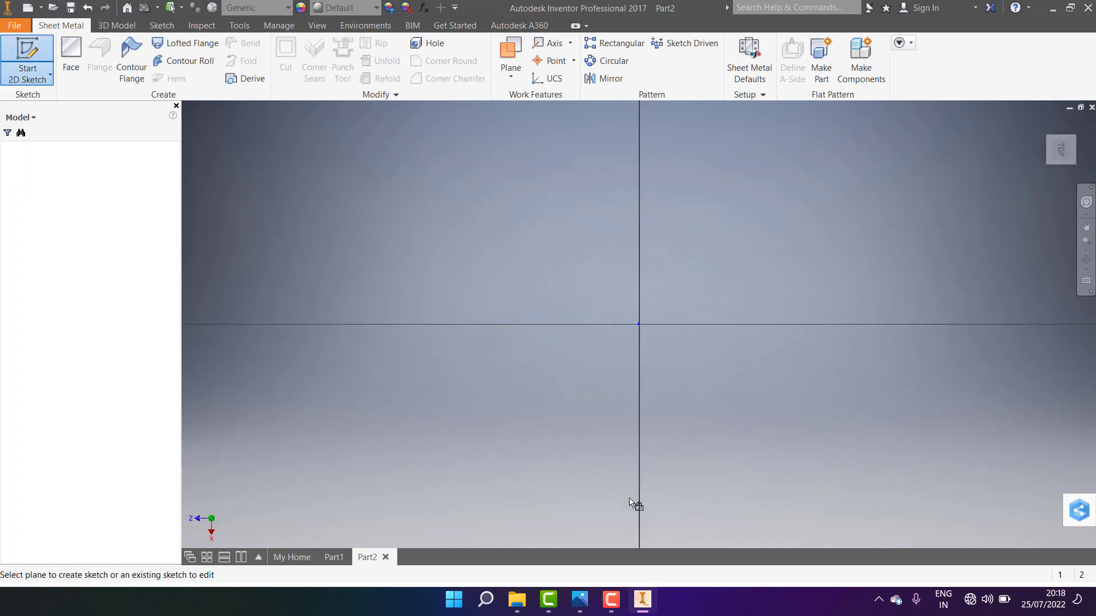
click(587, 606)
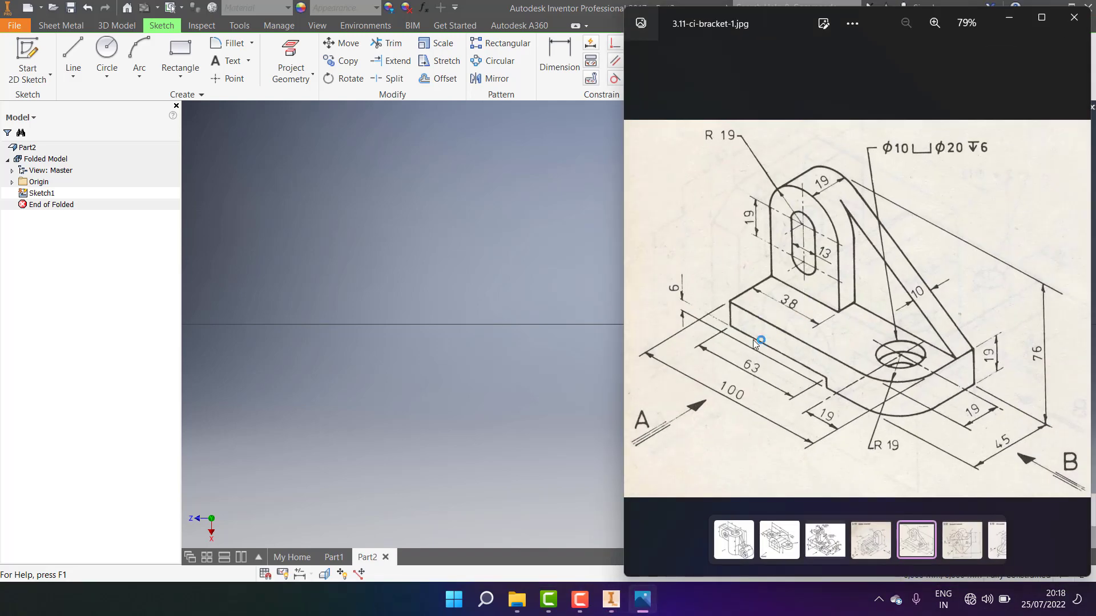
click(427, 246)
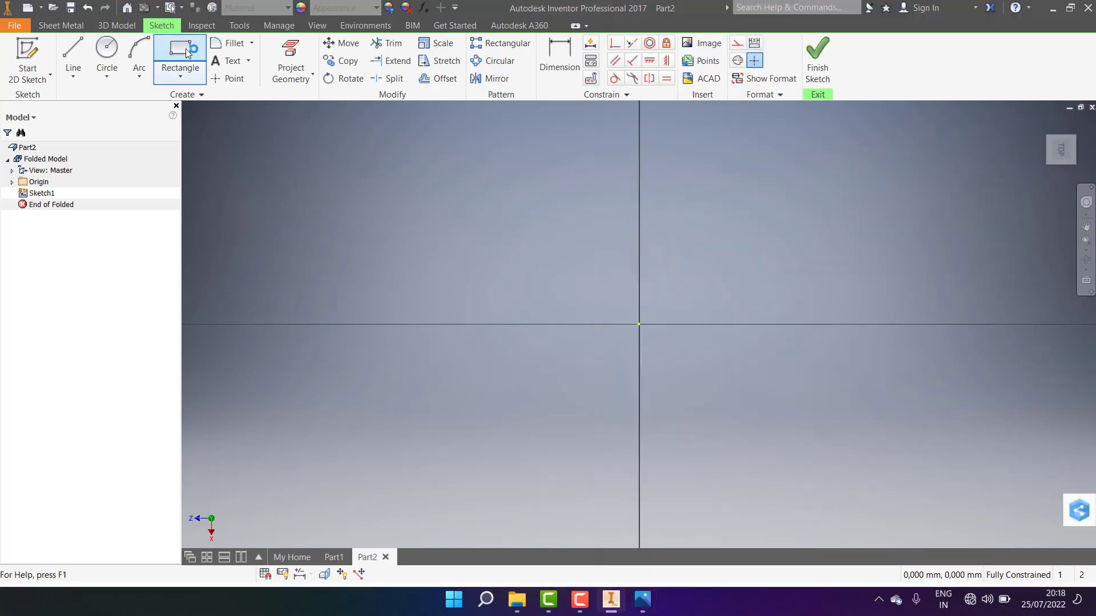
Step: Draw a two-point center rectangle centred on the origin, then recheck the reference drawing
click(180, 78)
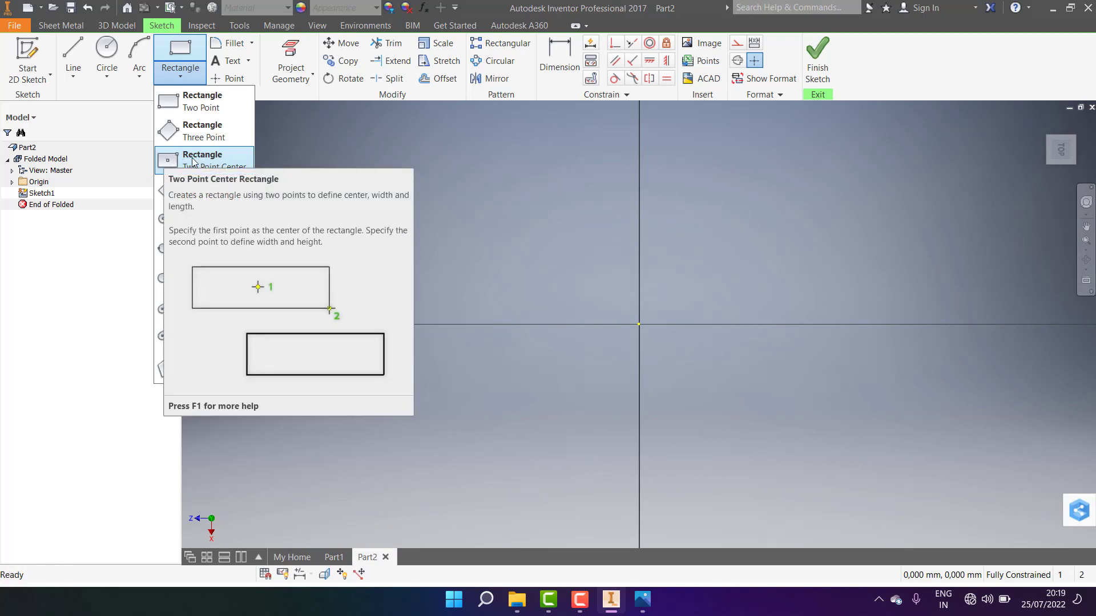
click(171, 163)
click(639, 325)
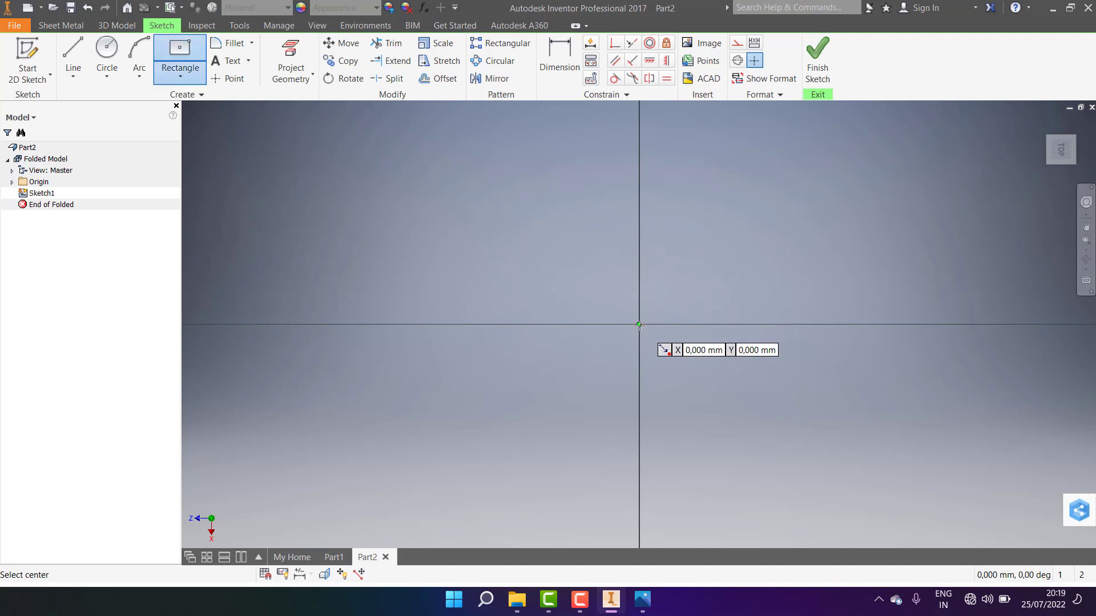
click(806, 240)
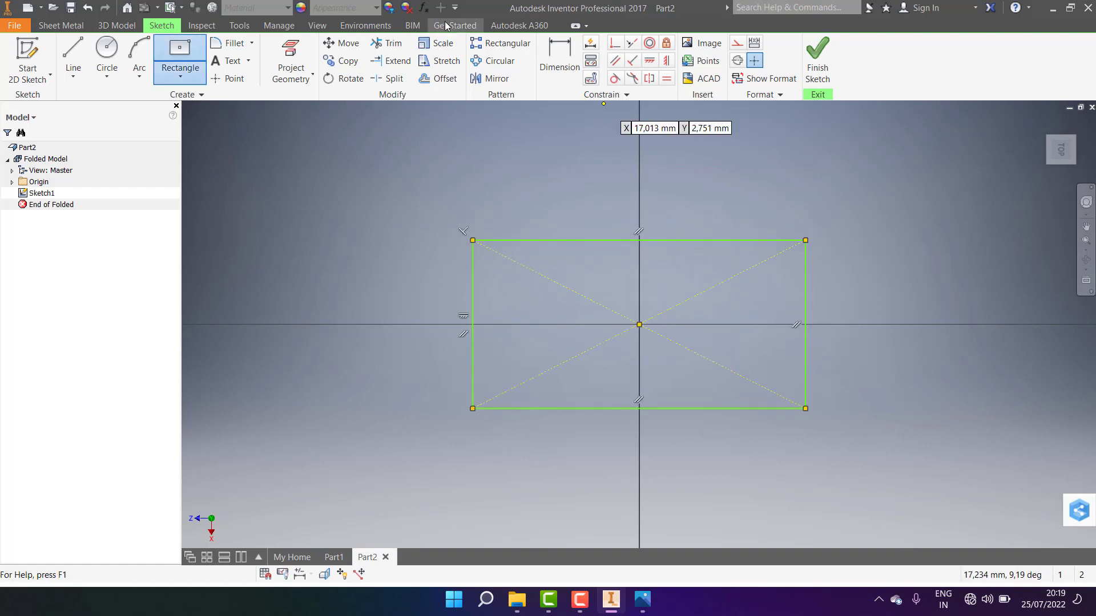
click(642, 599)
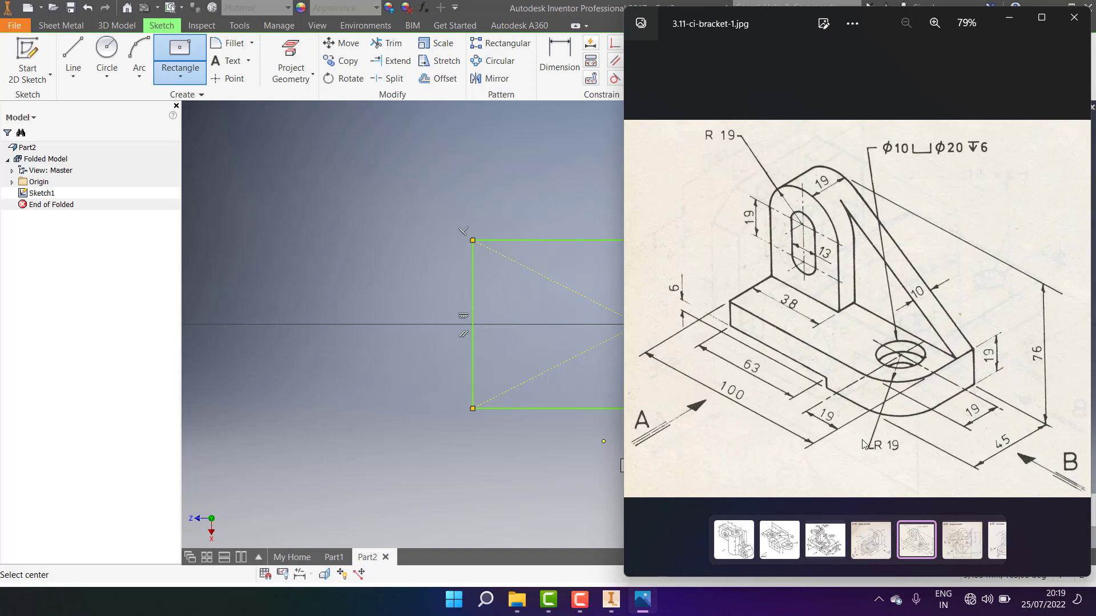
click(1016, 18)
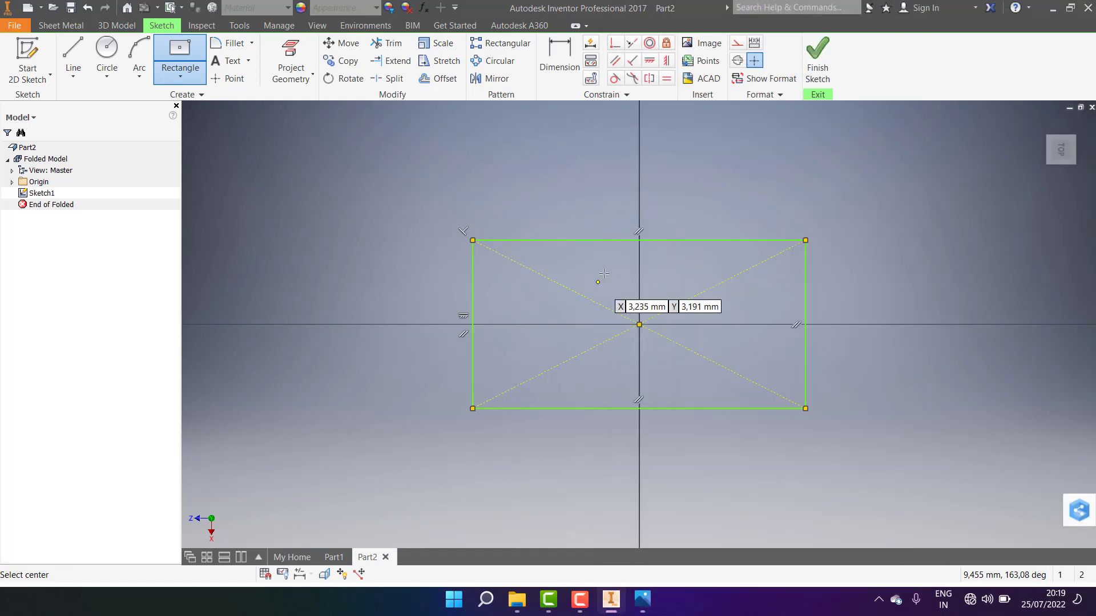
click(553, 57)
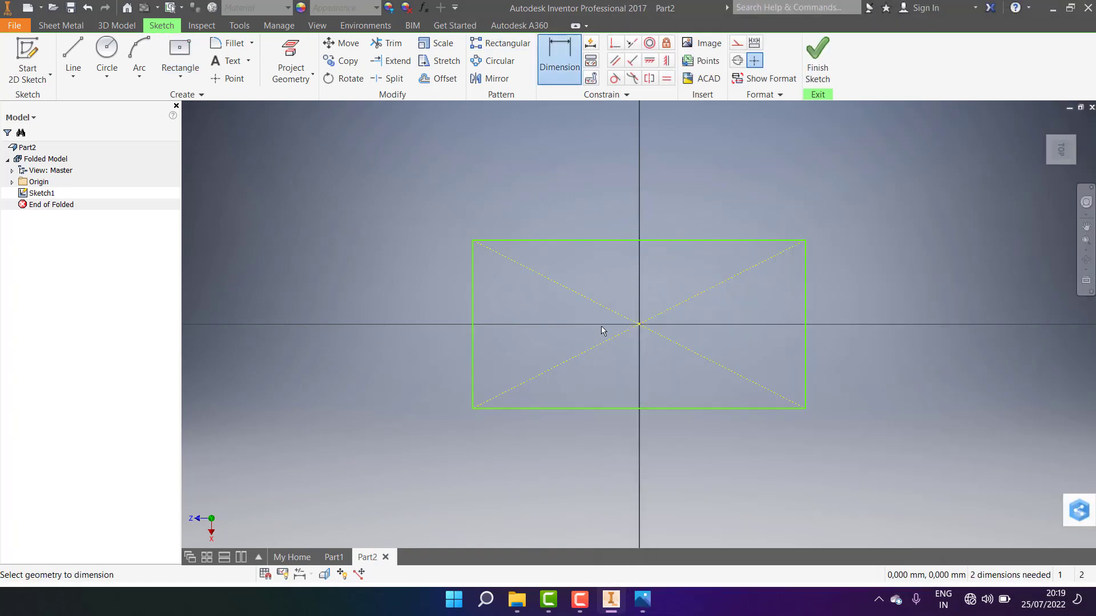
Step: Dimension the rectangle's top edge to a 100 mm width
click(611, 240)
click(609, 205)
text(100)
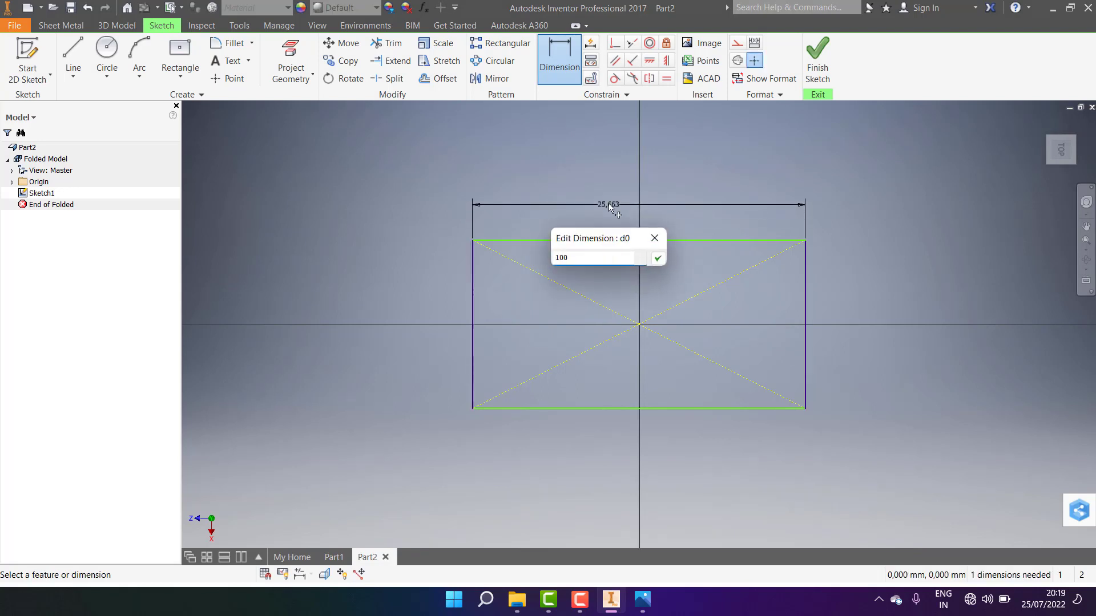
key(Return)
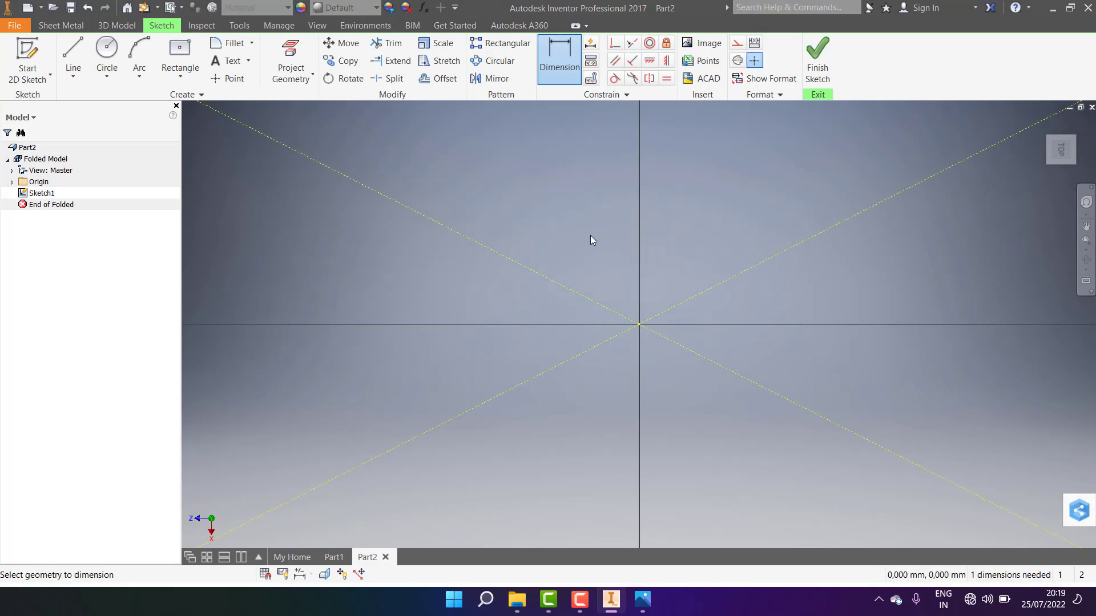
scroll(591, 235, down, 5)
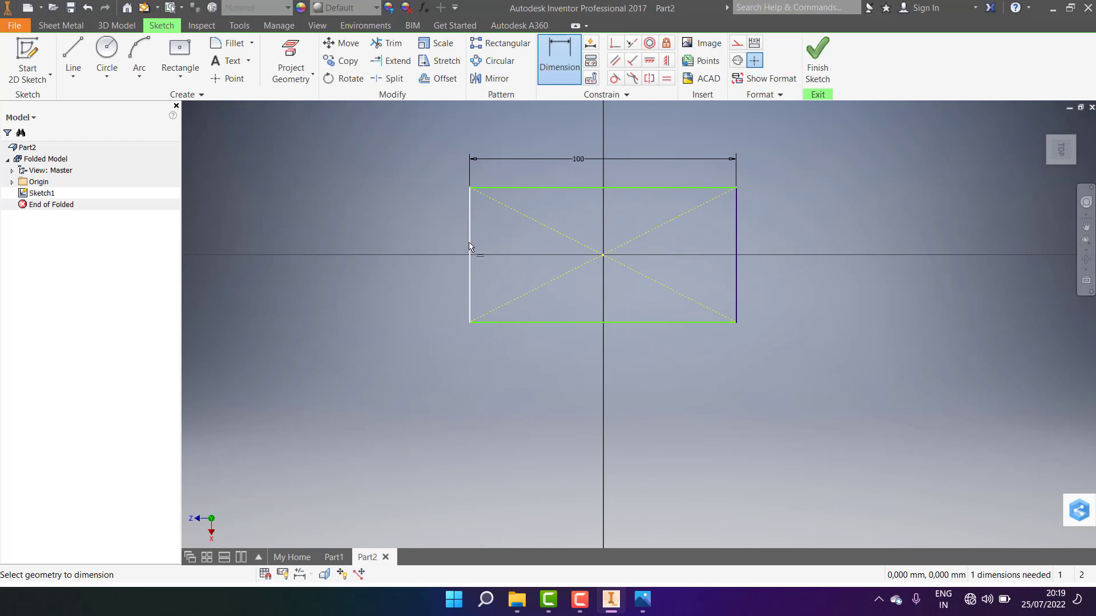
Step: Dimension the left edge to a 45 mm height and check the drawing for the next sizes
click(451, 245)
click(381, 231)
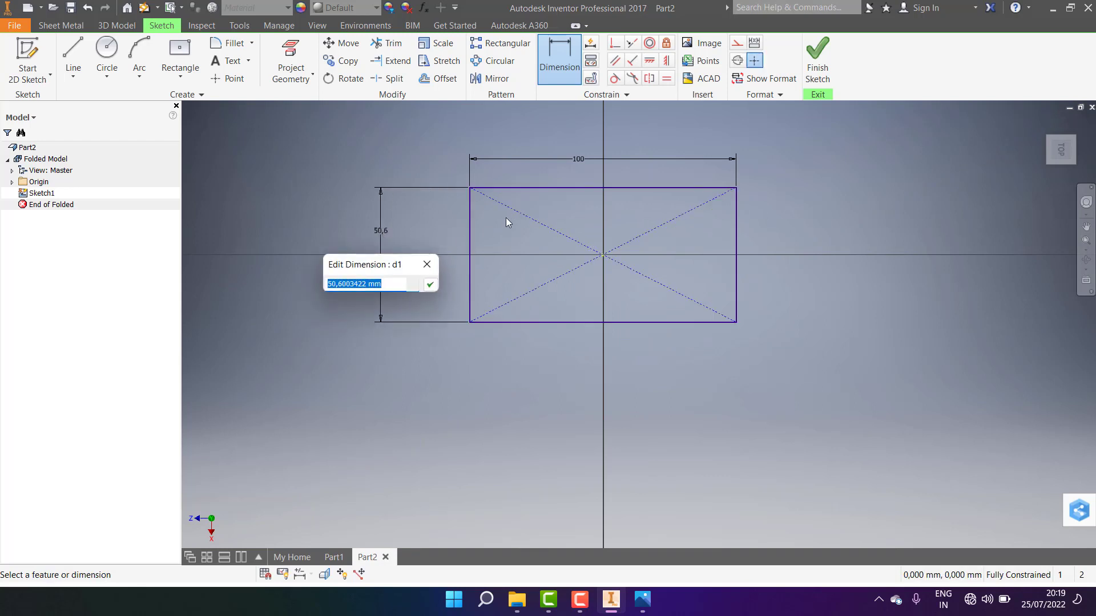
text(4)
text(5)
key(Return)
scroll(552, 205, down, 1)
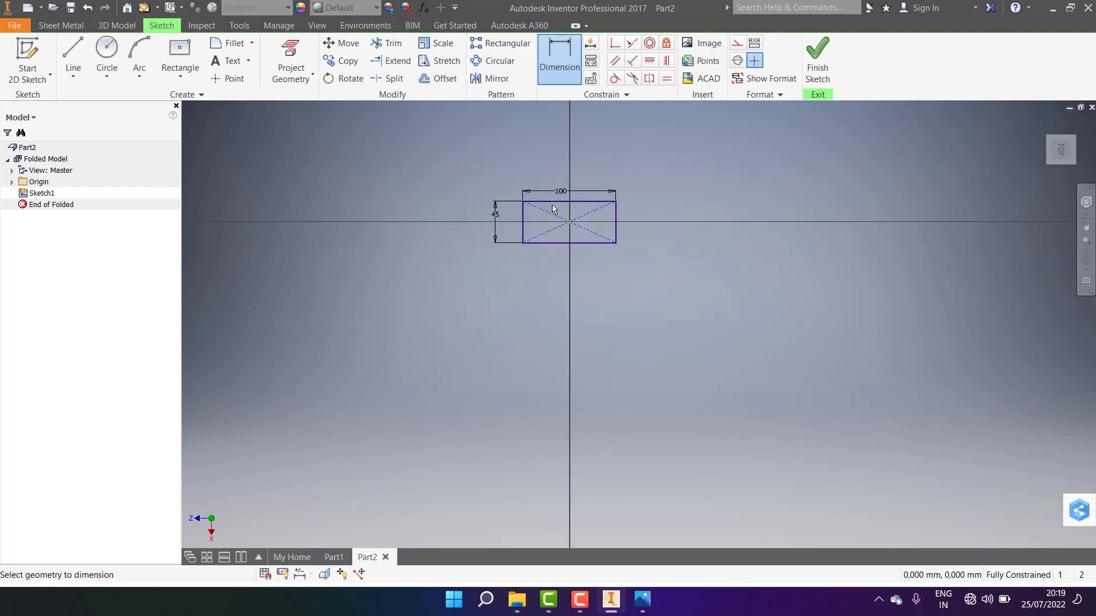
scroll(552, 205, down, 1)
click(642, 600)
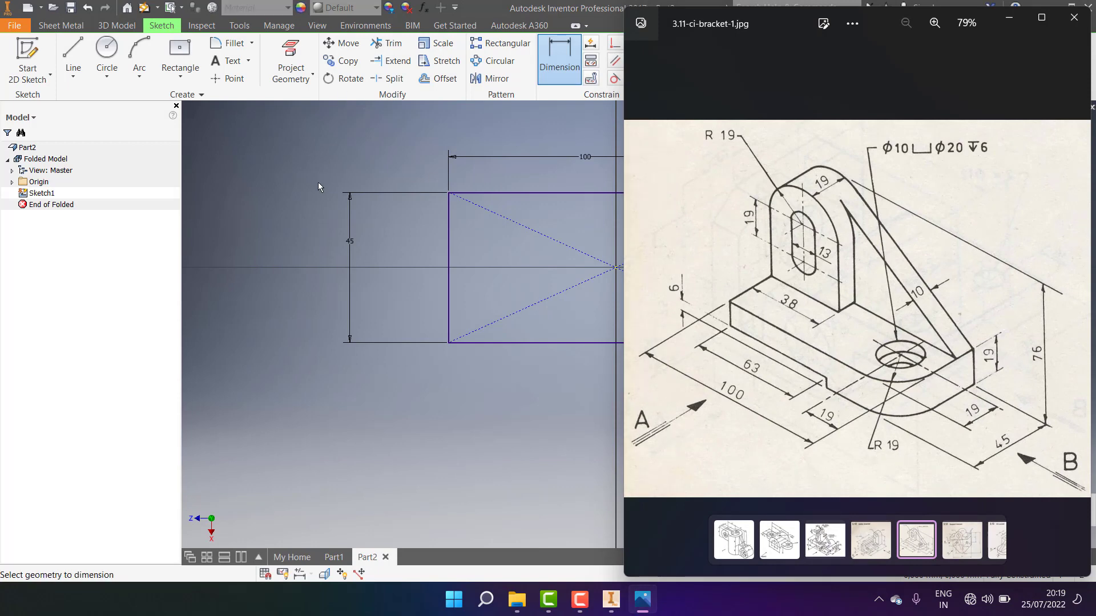
click(355, 108)
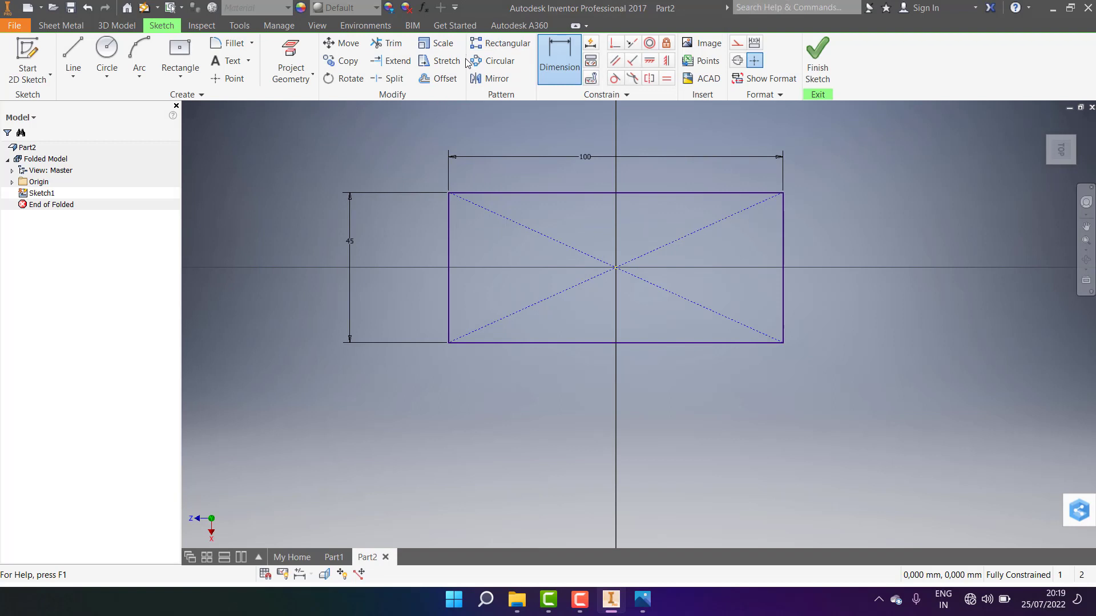
Step: Fillet the rectangle's bottom-right corner at 19 mm radius and finish Sketch1
click(233, 46)
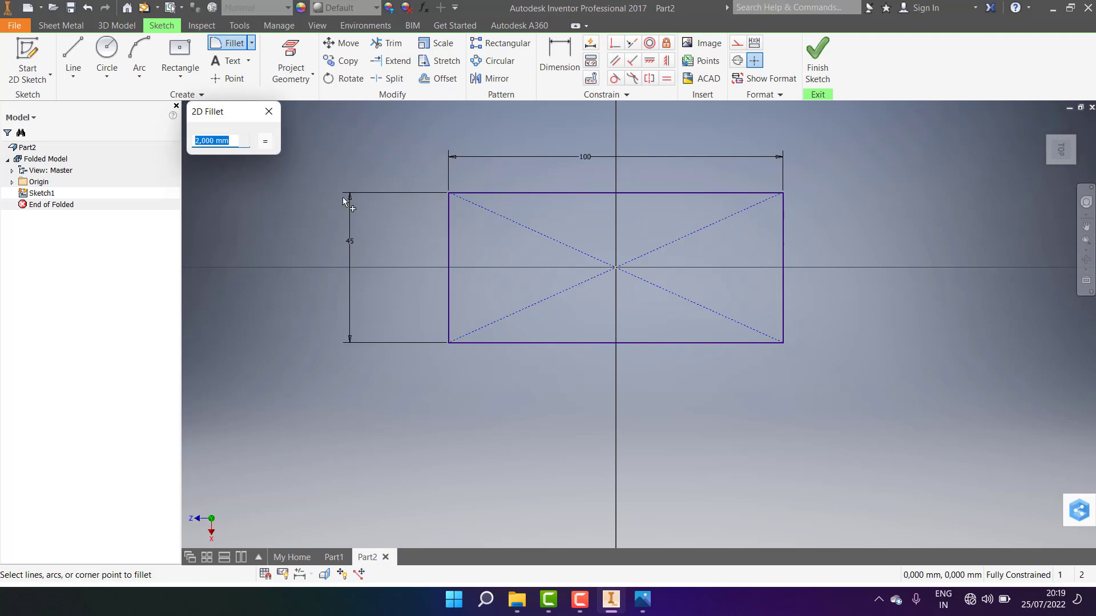
text(19)
click(767, 343)
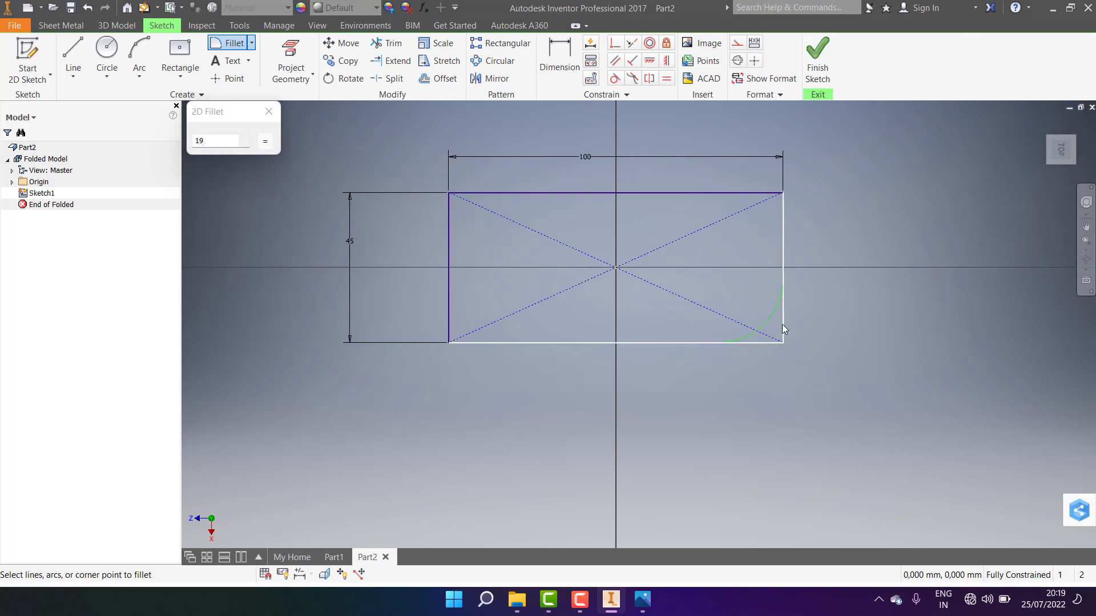
click(782, 324)
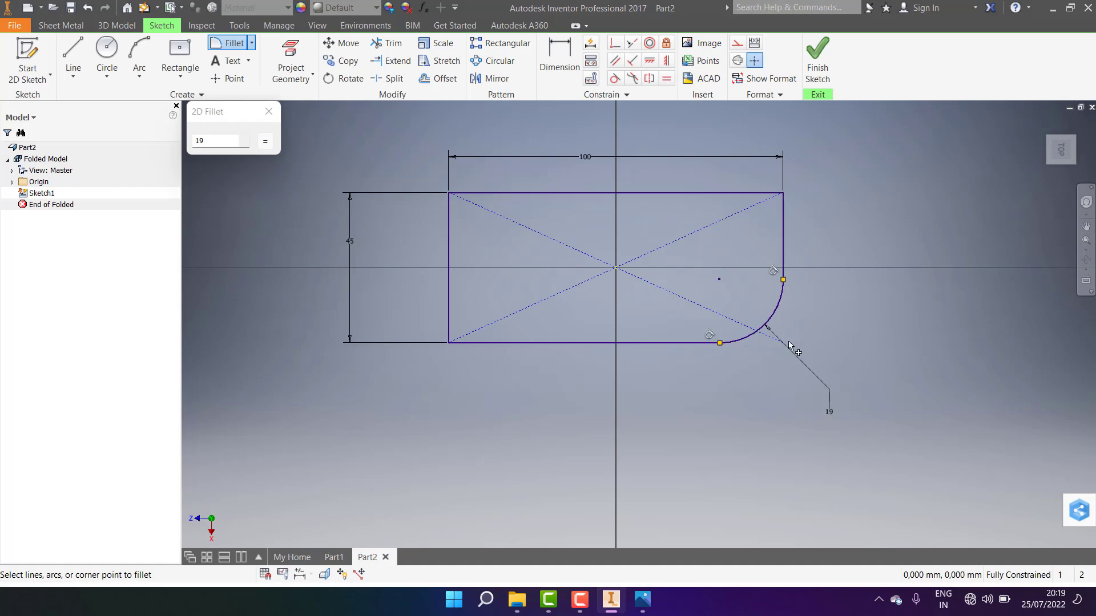
click(817, 54)
scroll(638, 271, up, 5)
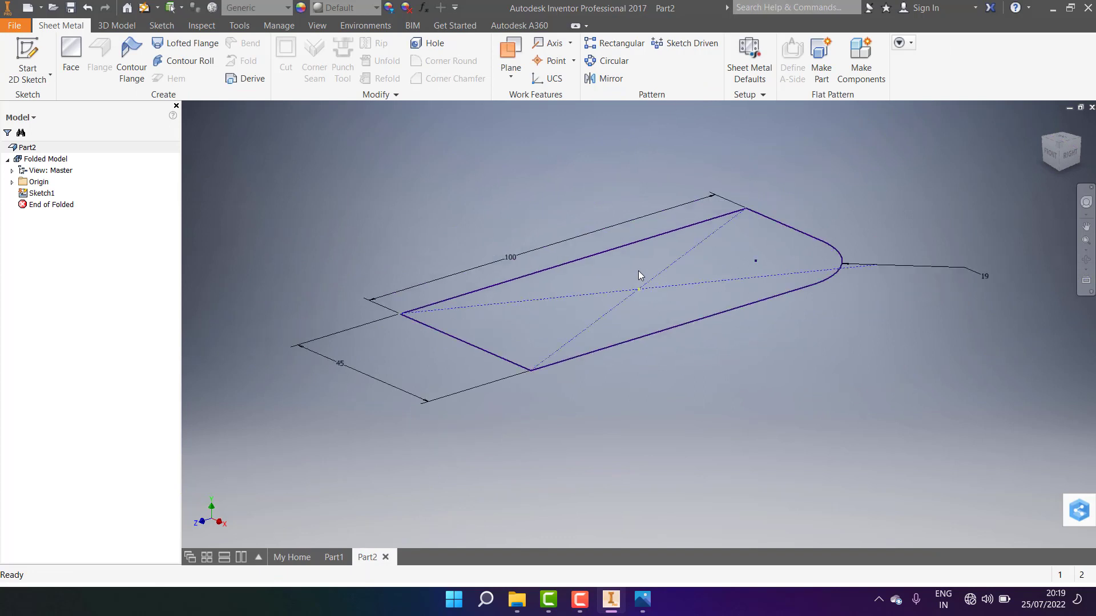
Step: Extrude Sketch1's rounded rectangle 19 mm, checking the drawing for the thickness, to create Extrusion1
click(119, 31)
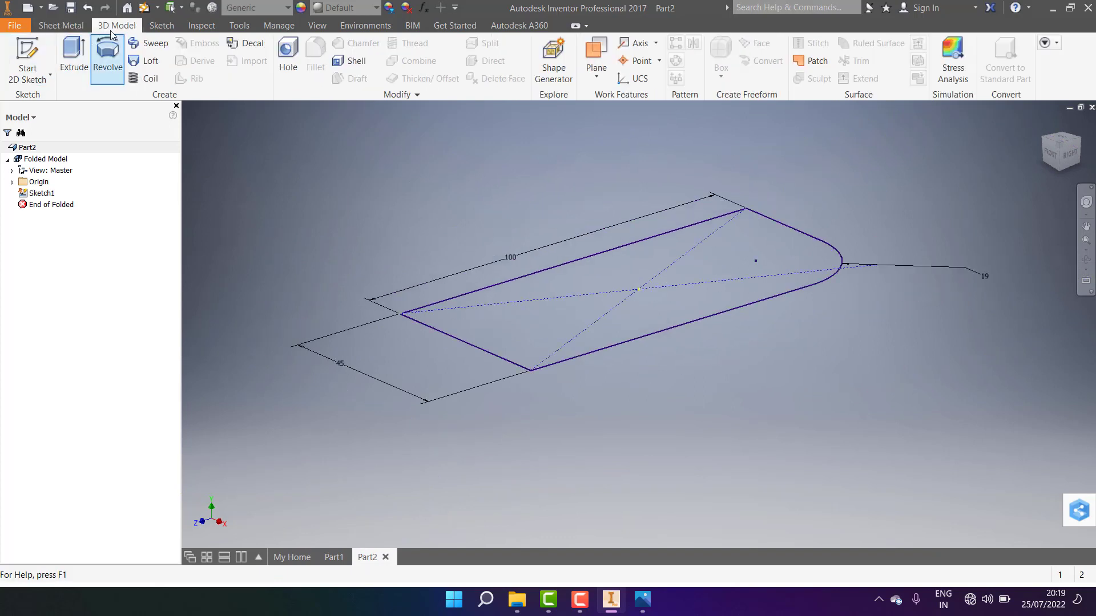
click(66, 72)
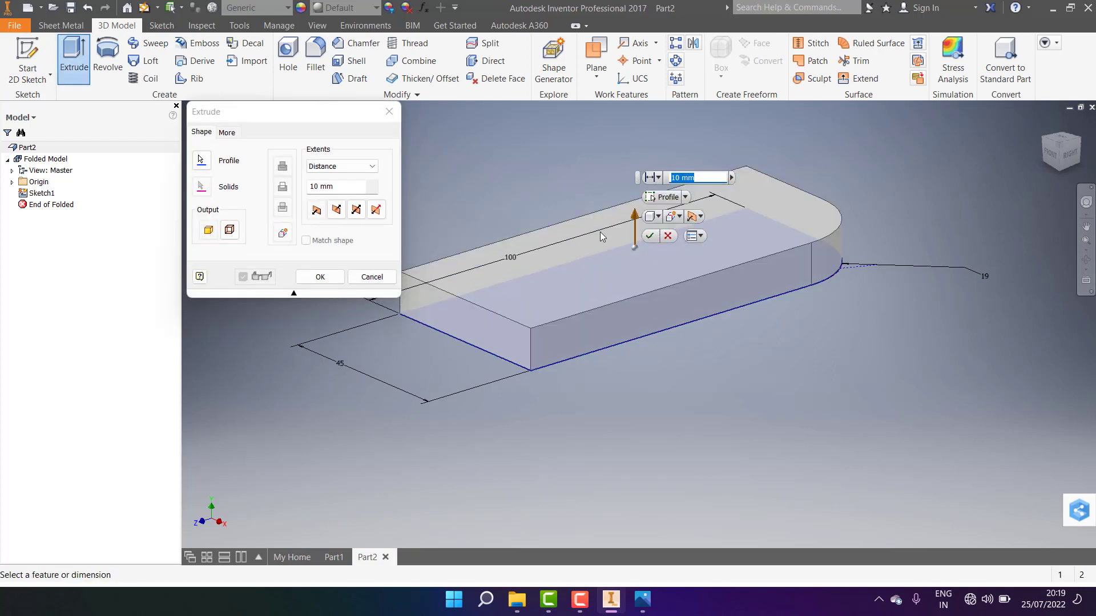
click(643, 600)
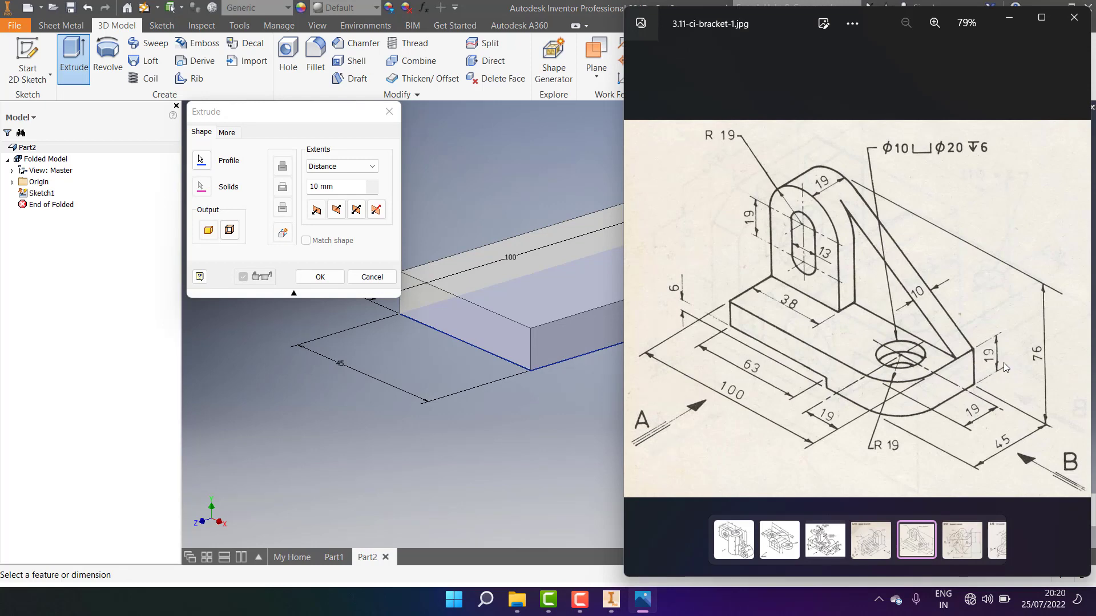
click(1009, 18)
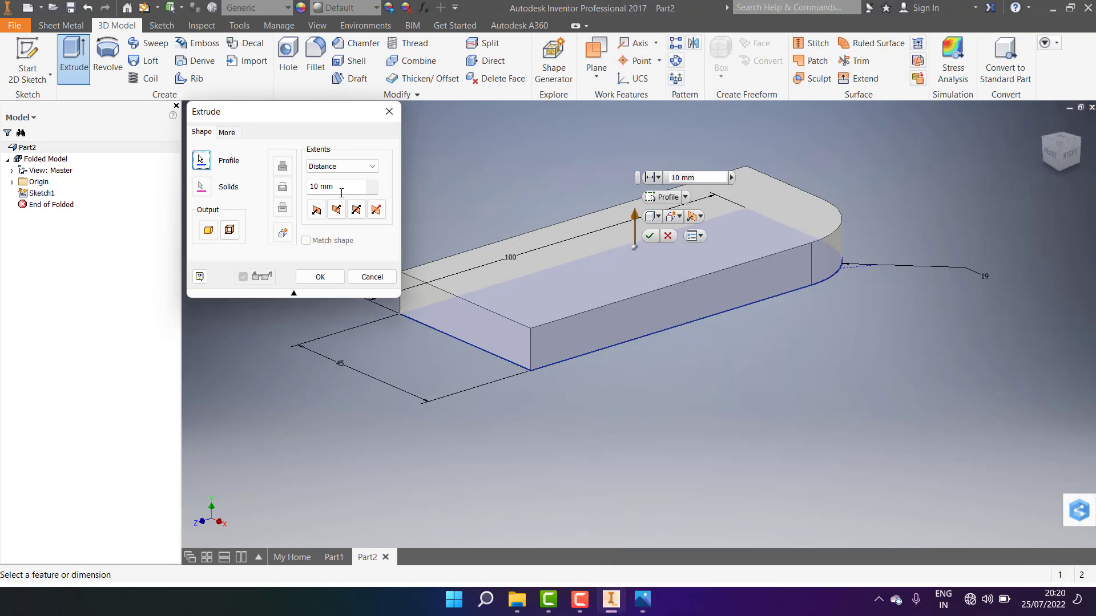
double_click(341, 188)
text(21)
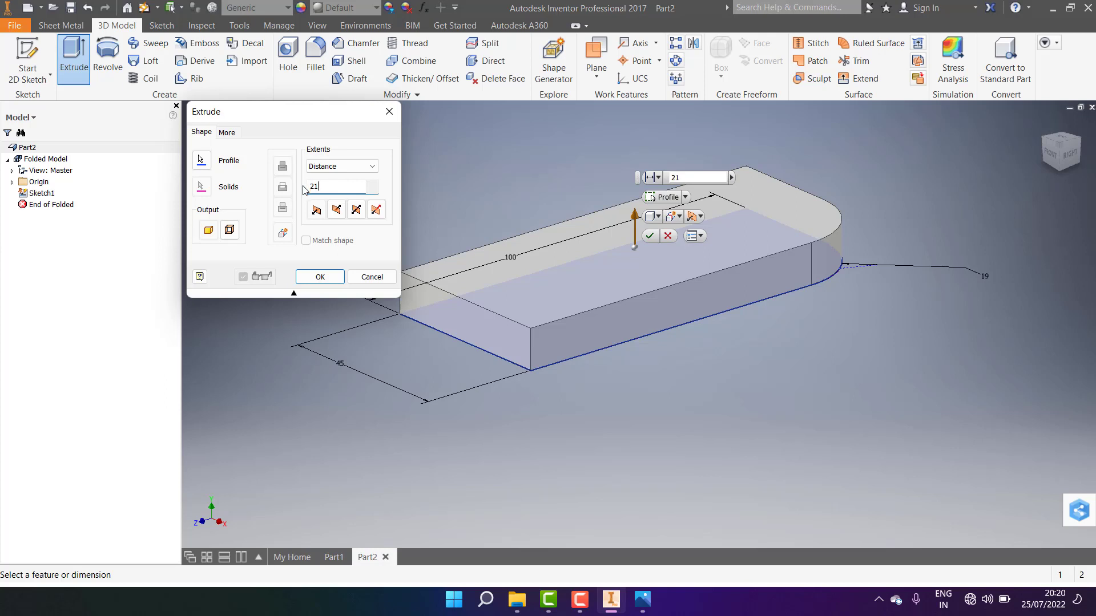
key(BackSpace)
key(BackSpace)
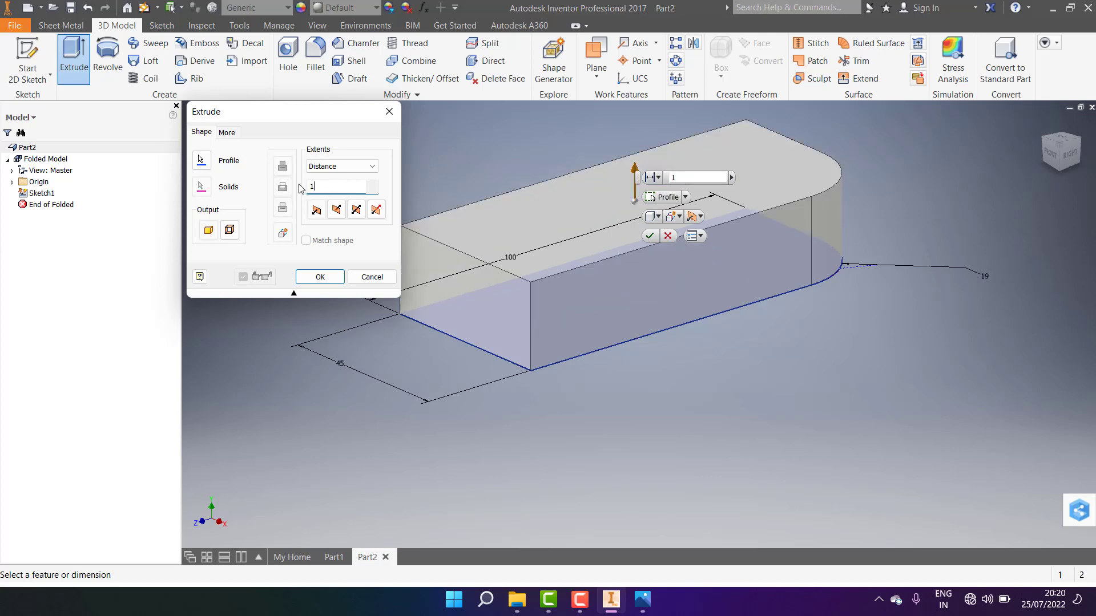
text(19)
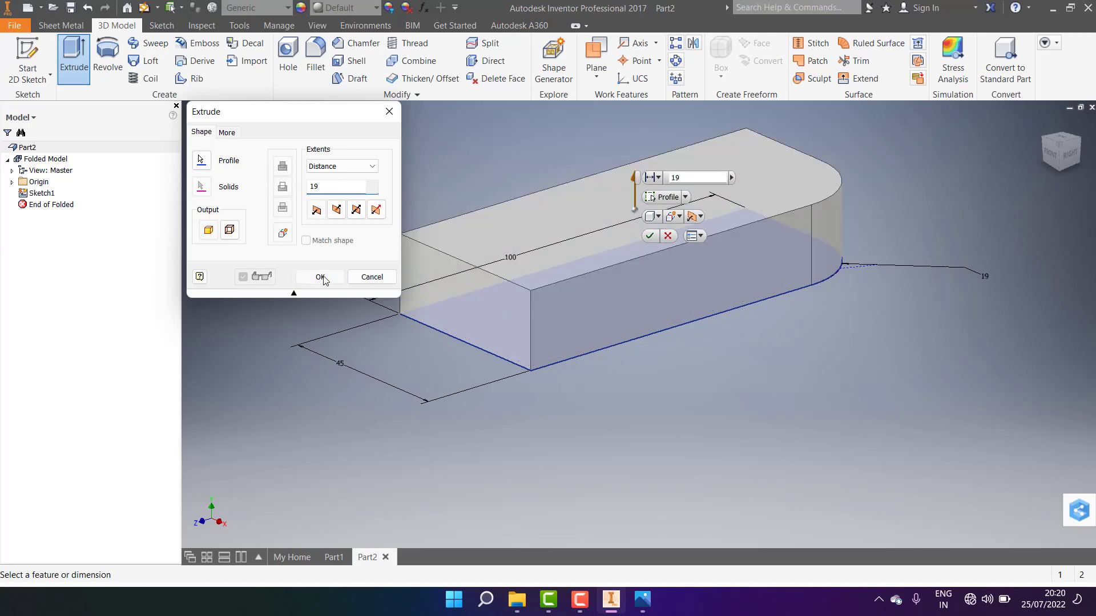
click(320, 277)
click(752, 211)
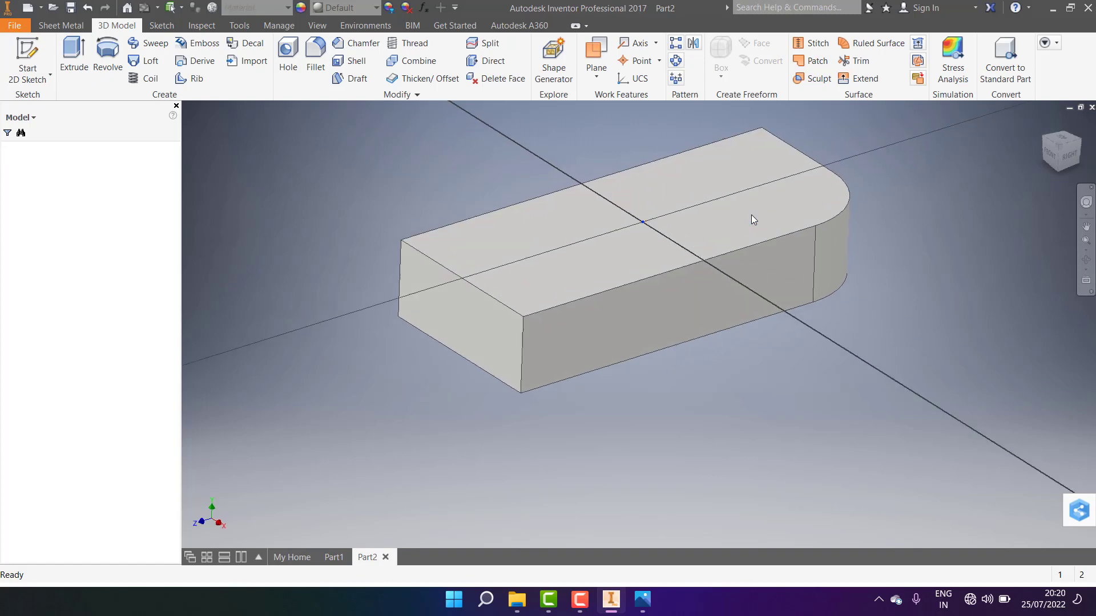
Step: Pan the Sketch2 view and bring up the 3.11-ci-bracket-1.jpg reference drawing
middle_drag(906, 245, 796, 231)
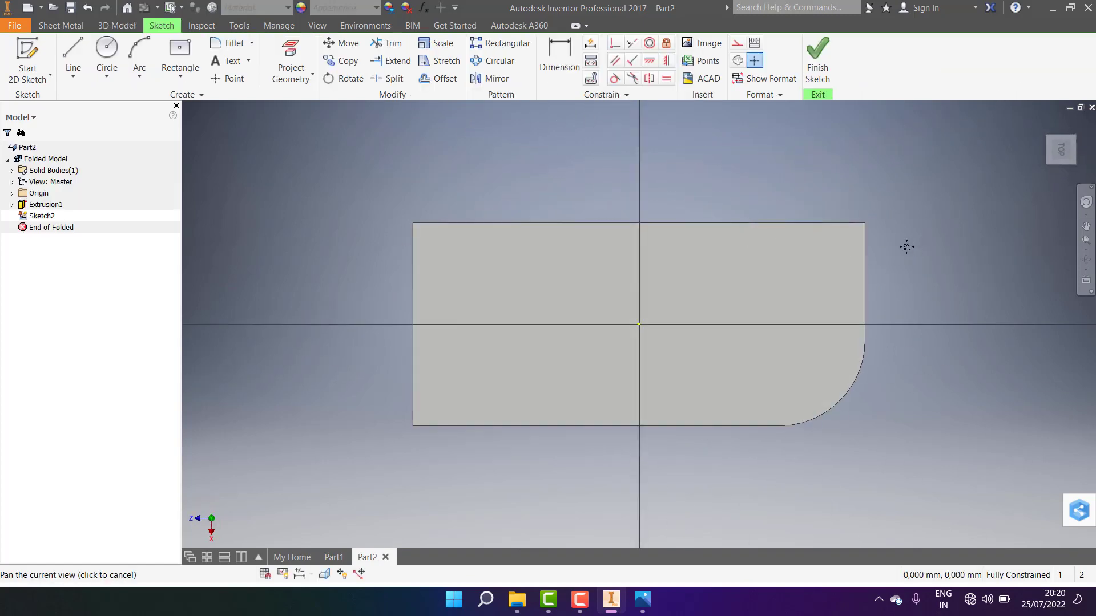
click(642, 600)
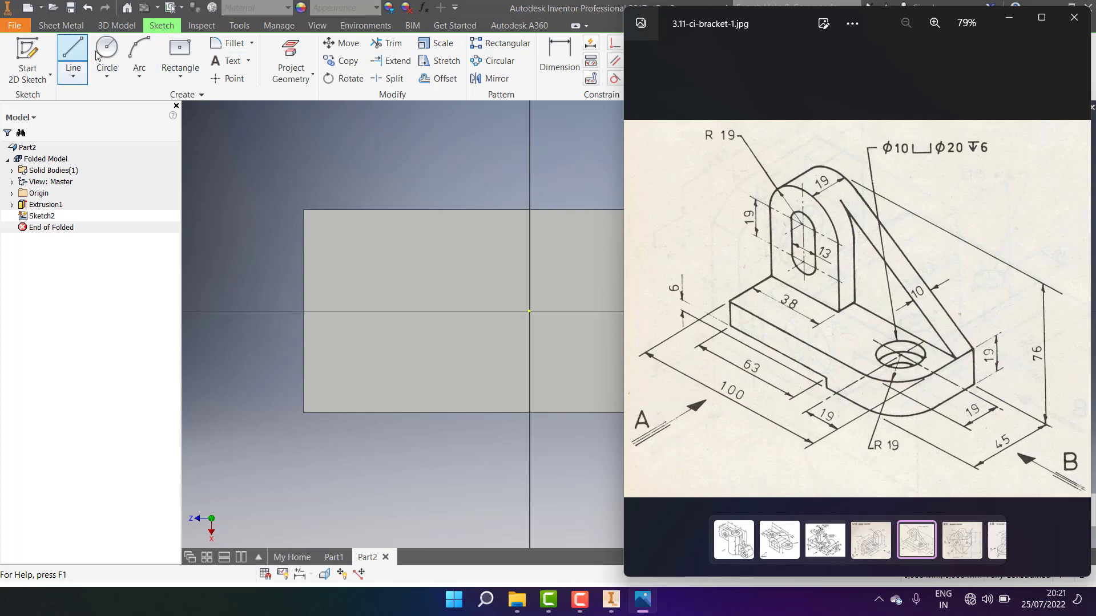
Step: Draw a circle near the rounded end and dimension its diameter to 10 mm
click(125, 49)
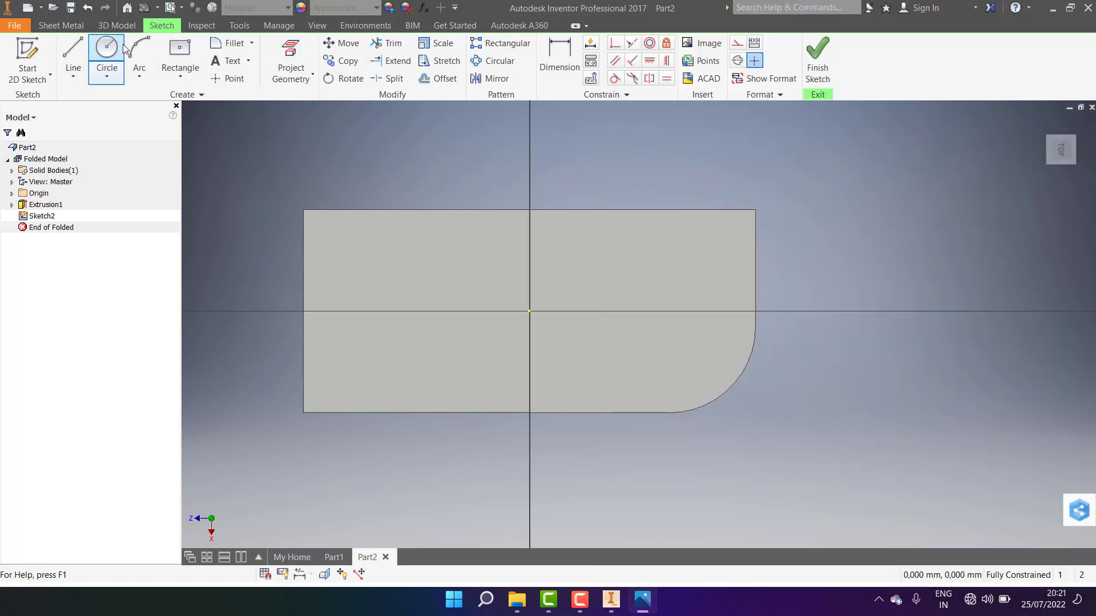
click(679, 332)
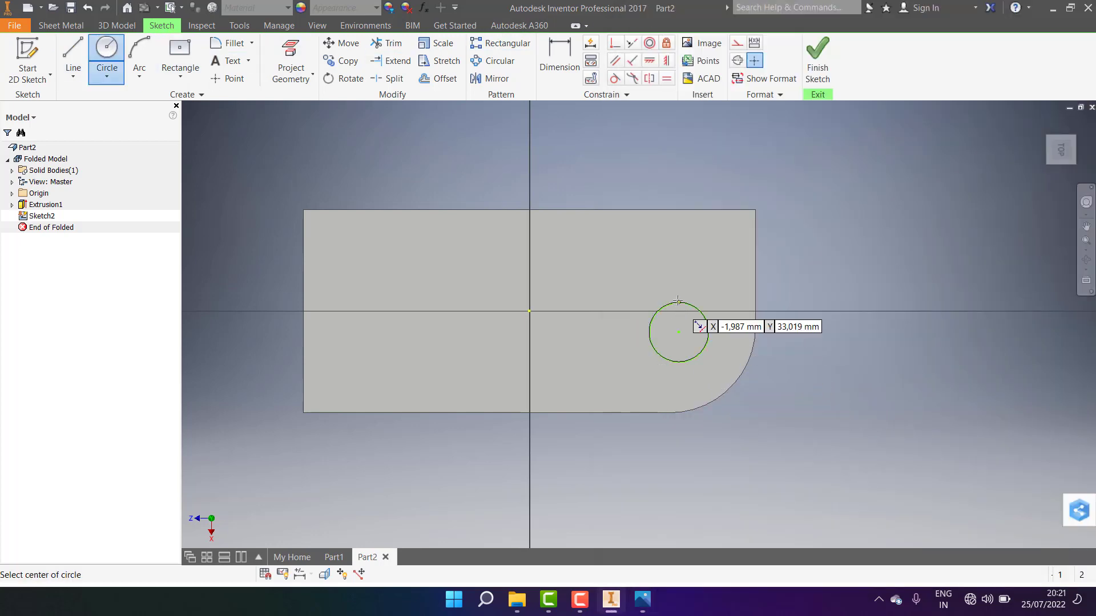
click(679, 302)
click(563, 48)
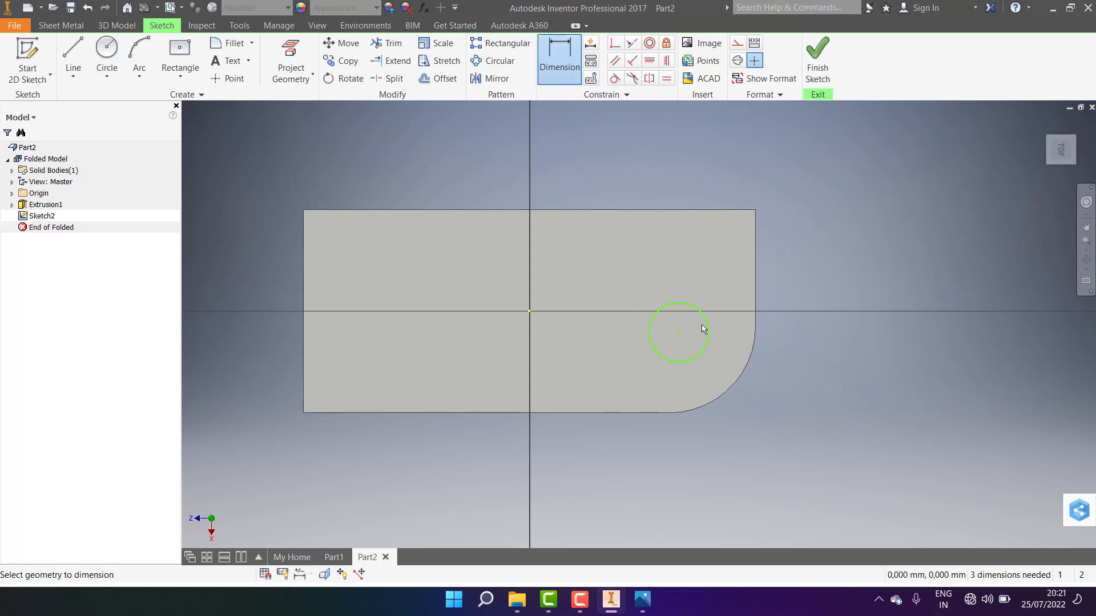
click(706, 329)
click(710, 262)
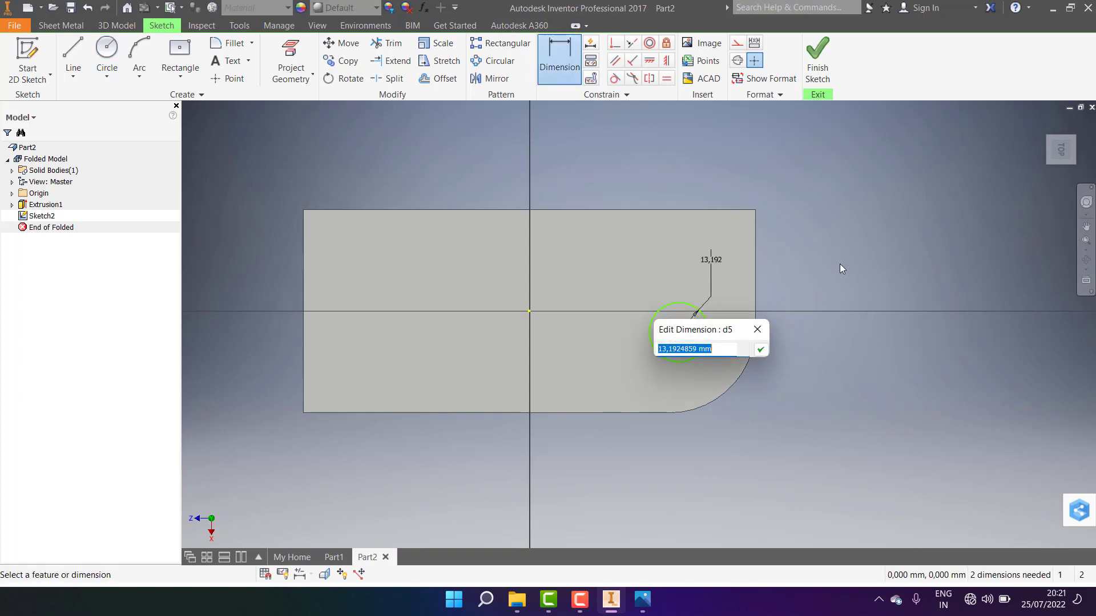
text(10)
key(Return)
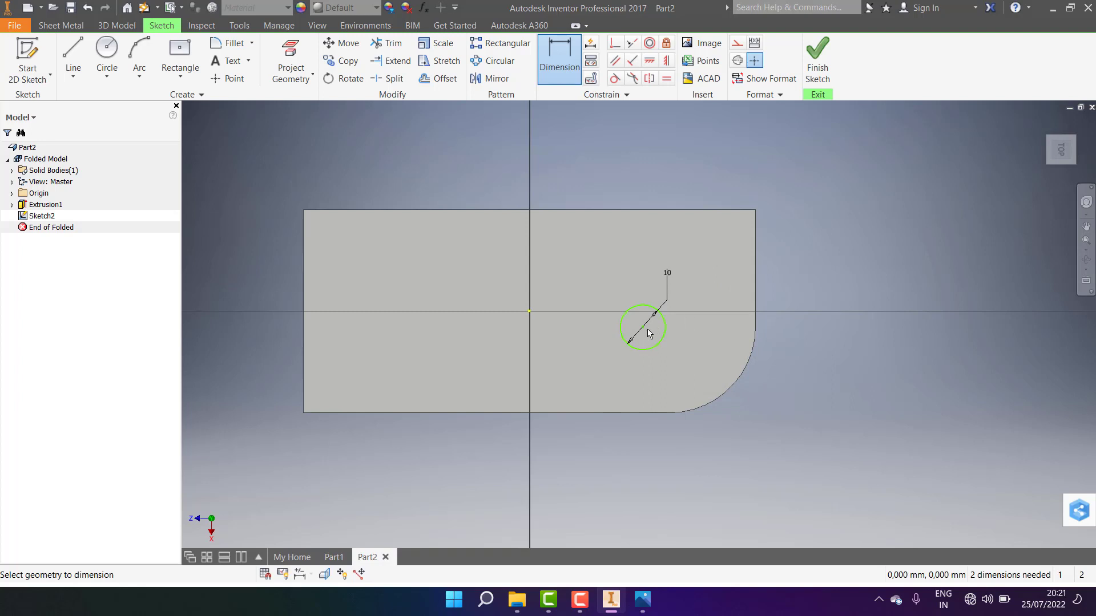
Step: Locate the circle centre 19 mm from the bottom and right edges, then finish Sketch2
click(642, 413)
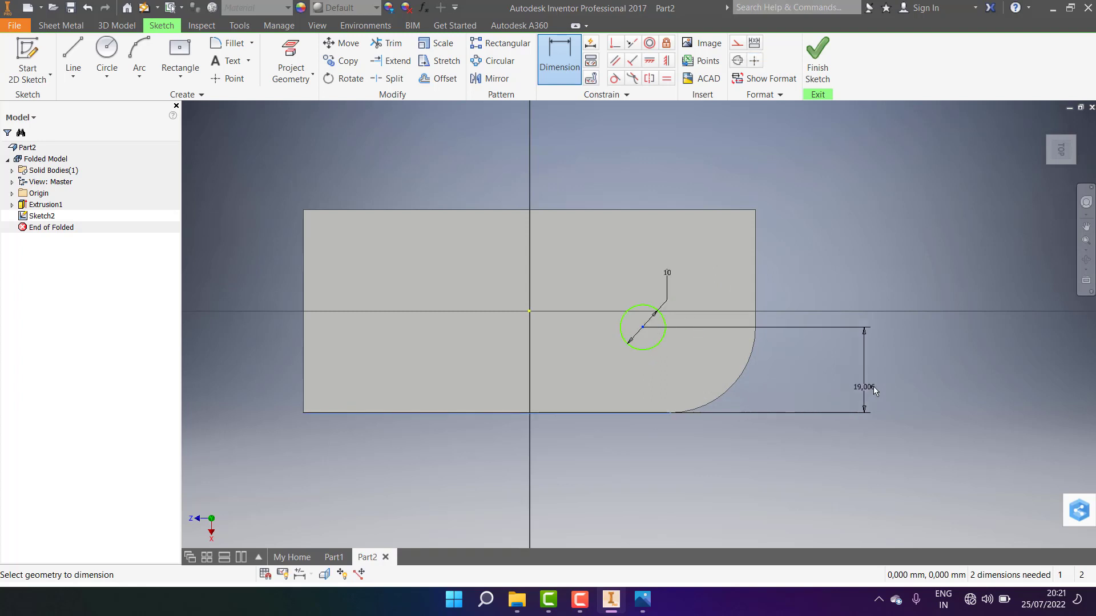
click(873, 386)
text(19)
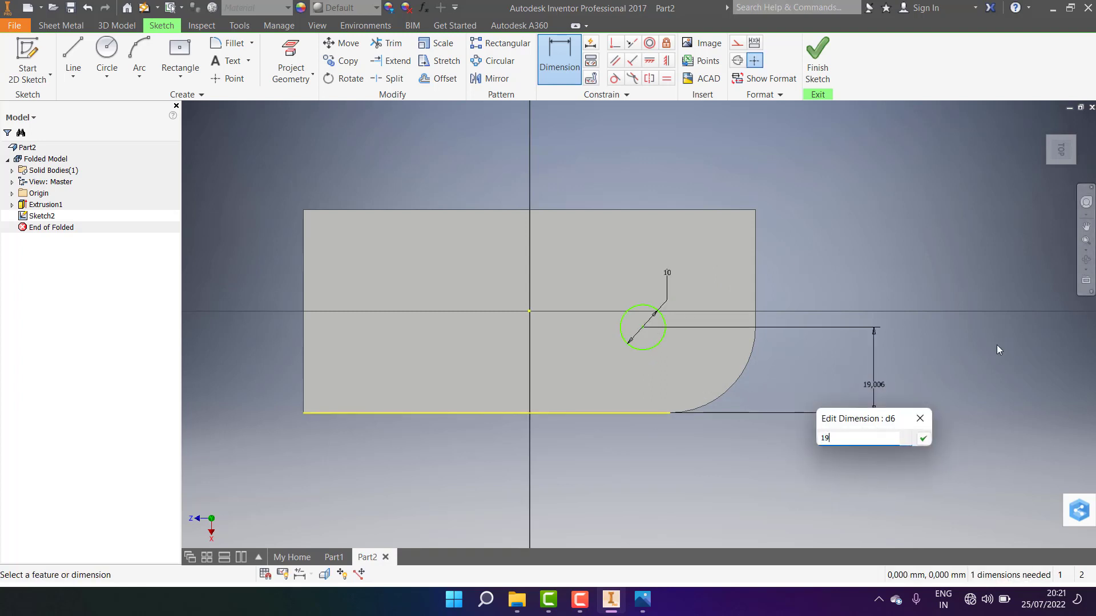
key(Return)
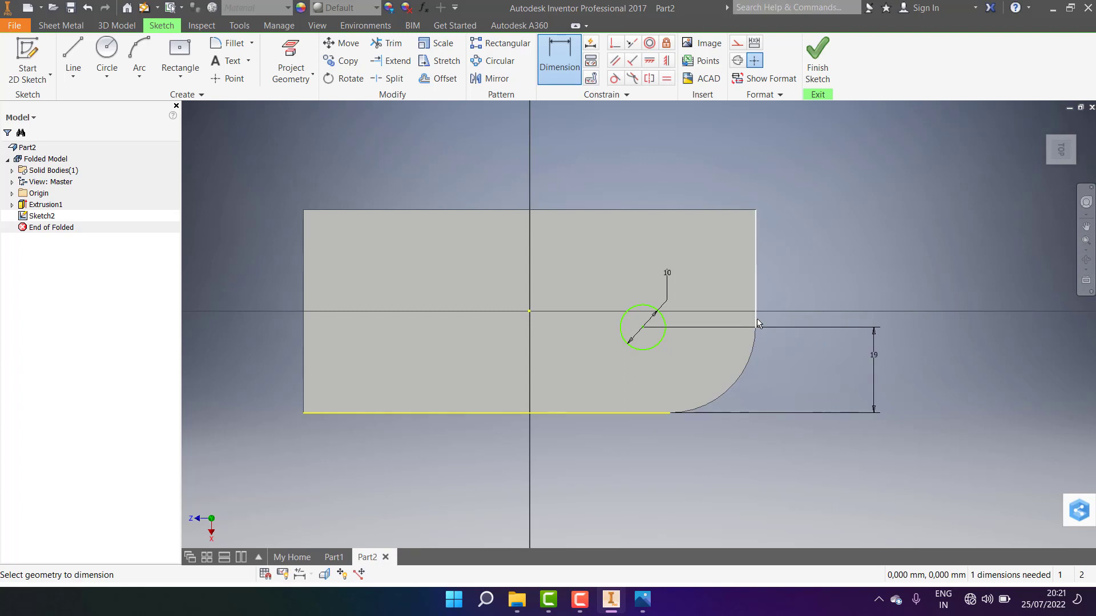
click(644, 328)
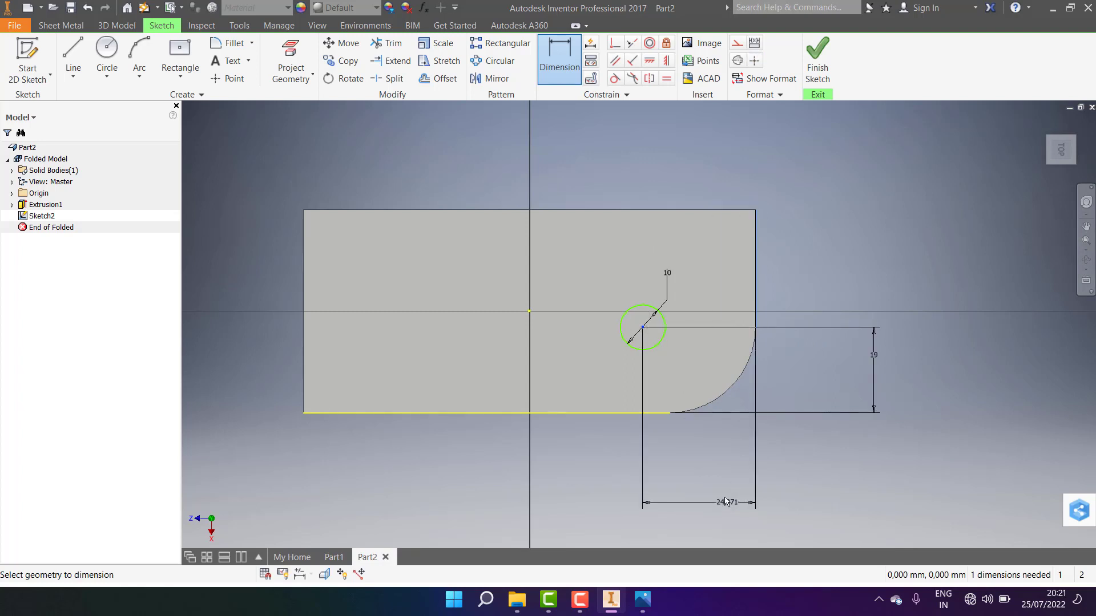
click(685, 467)
text(19)
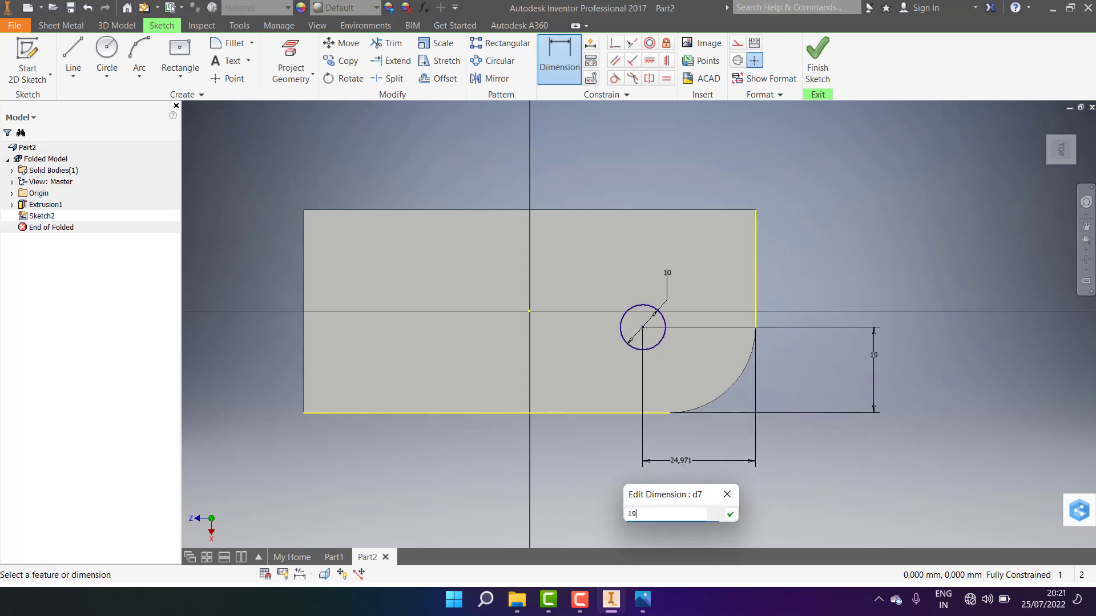
key(Return)
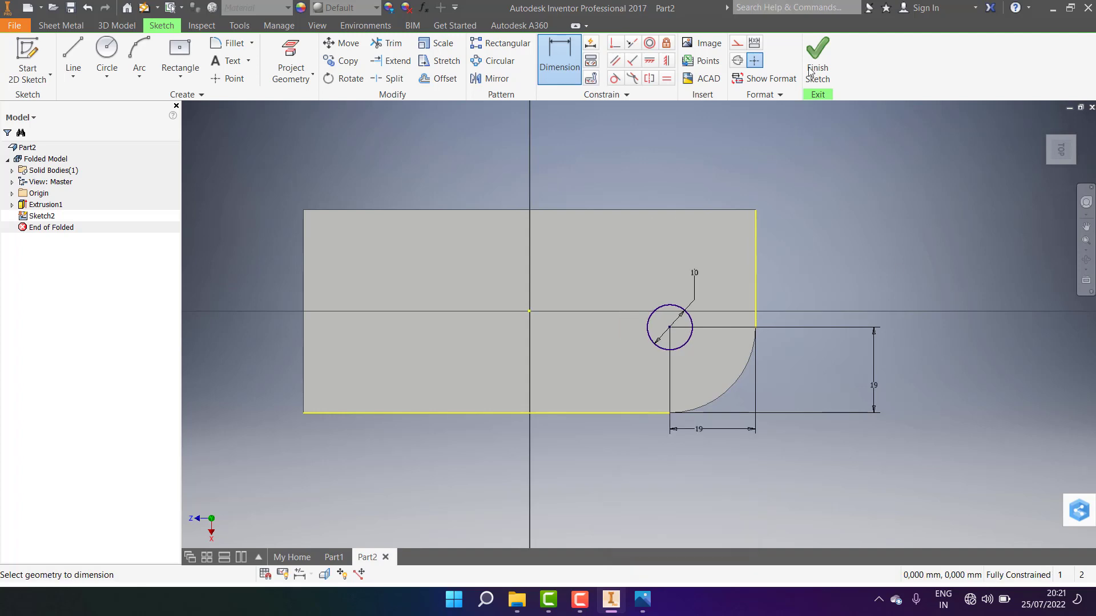
click(810, 72)
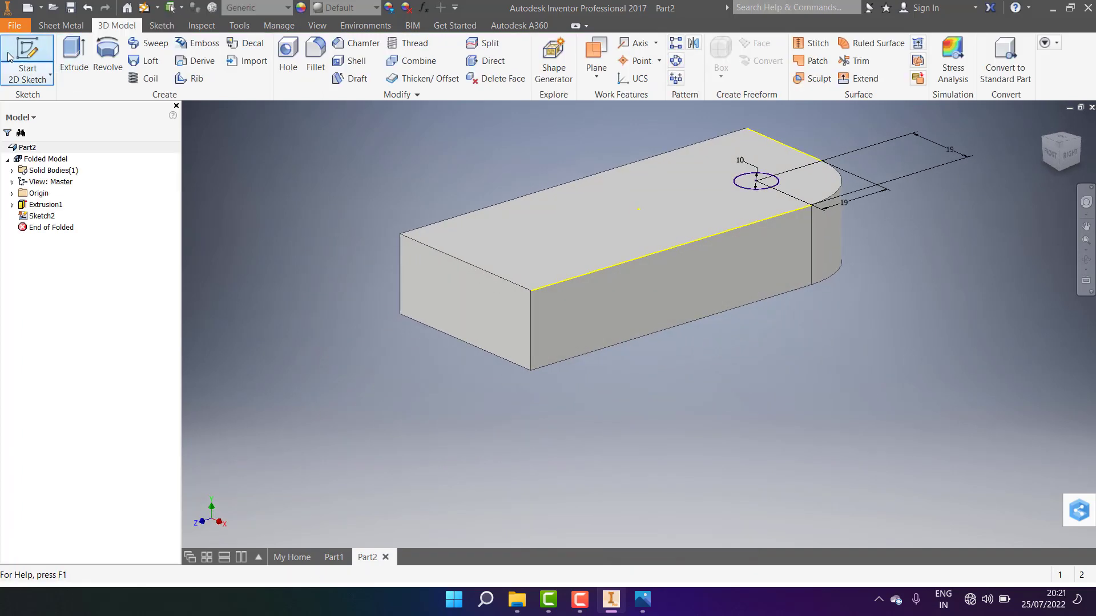
Step: Extrude-cut the 10 mm circle through the plate as a hole and orbit to view the top
click(74, 57)
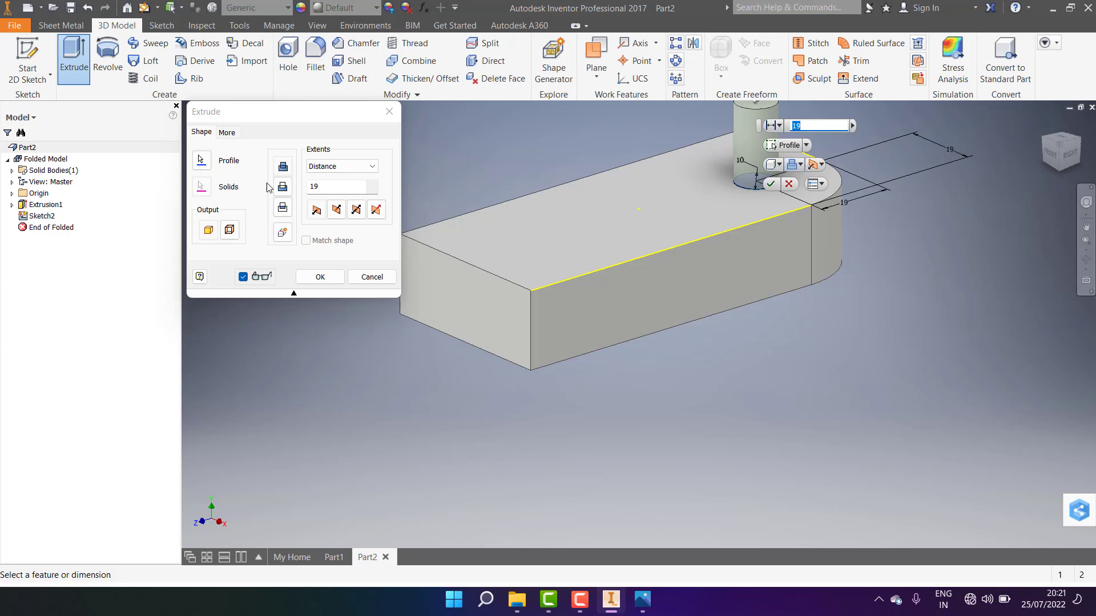
click(336, 210)
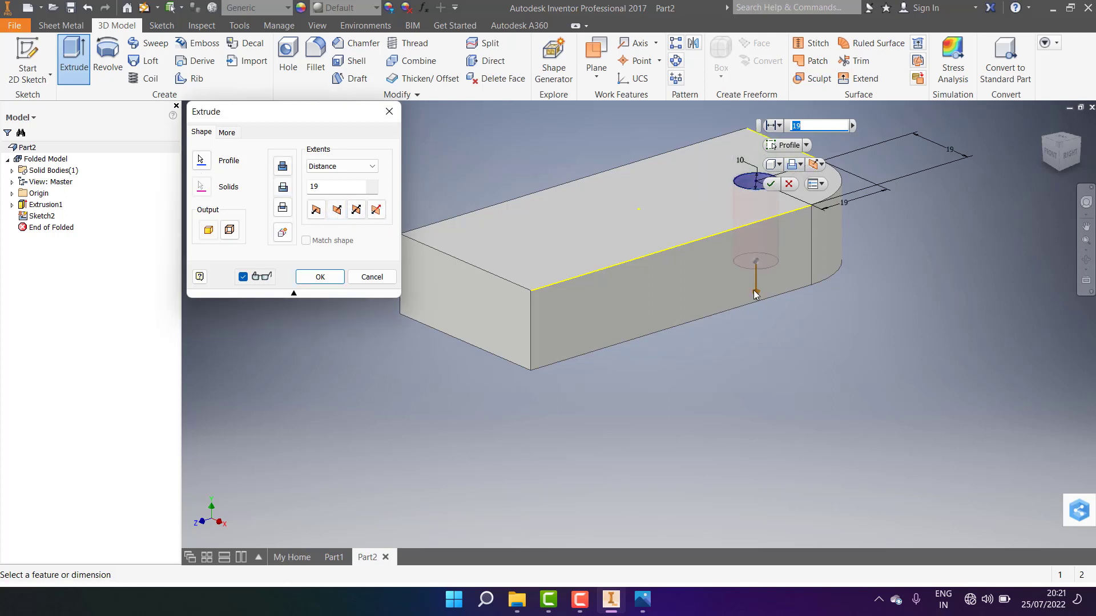
click(320, 278)
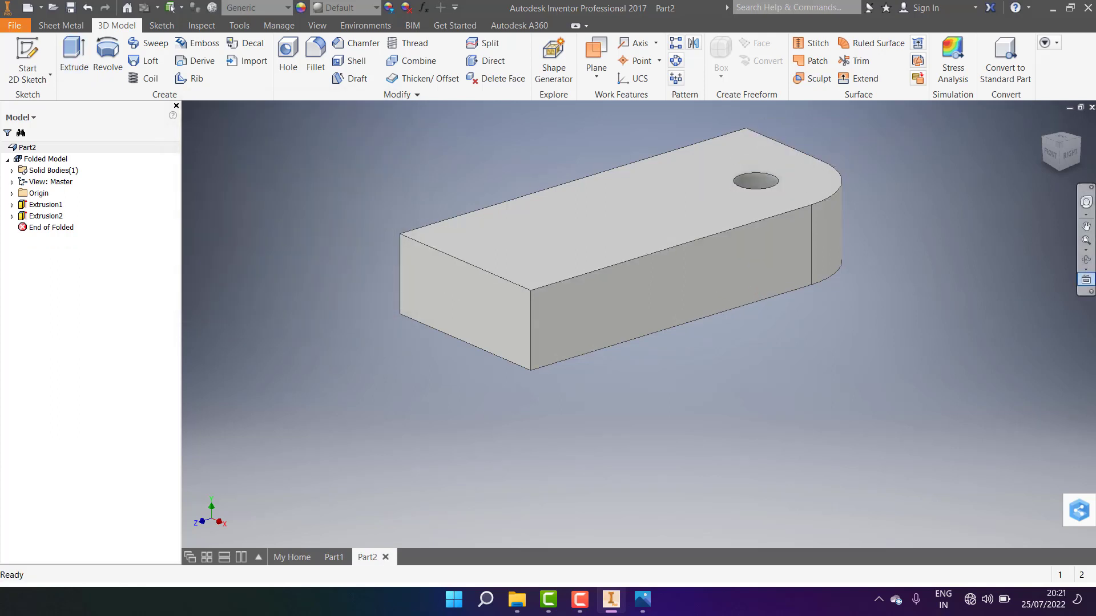
click(1086, 262)
mouse_move(722, 216)
mouse_down()
mouse_move(698, 218)
mouse_move(654, 274)
mouse_move(697, 269)
mouse_move(688, 237)
mouse_up()
right_click(687, 237)
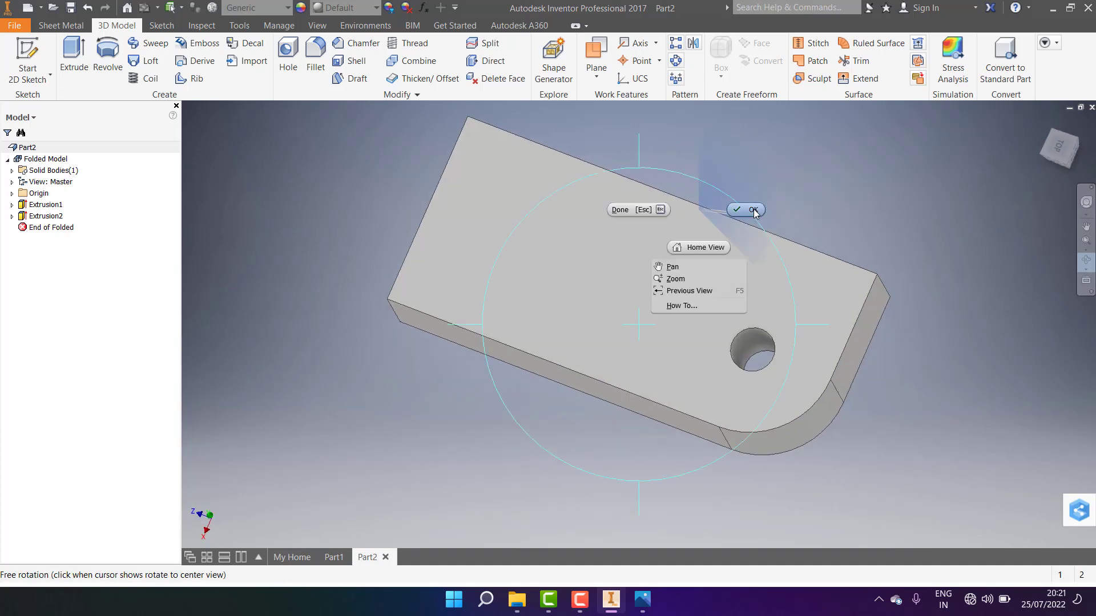
key(Escape)
Step: Create Sketch3 on the plate's top face
click(684, 287)
click(725, 274)
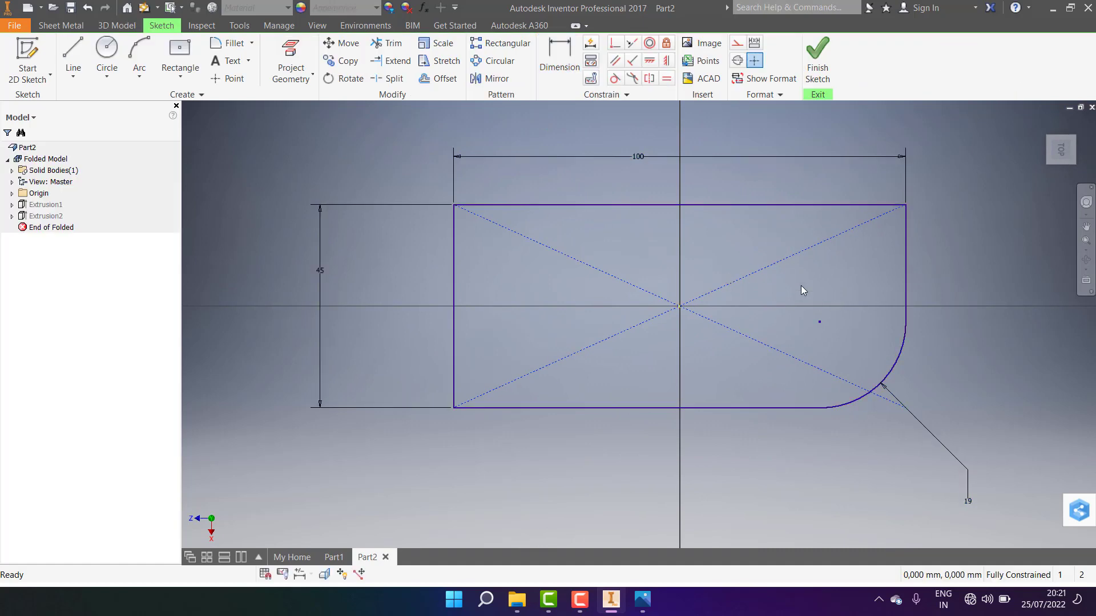
click(817, 57)
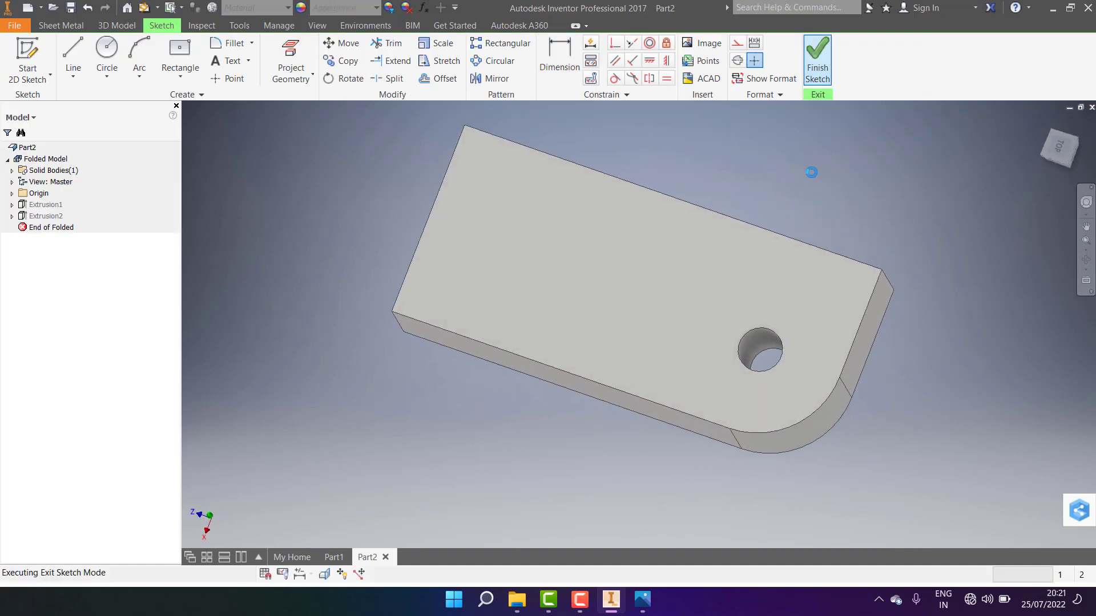
click(710, 276)
click(758, 258)
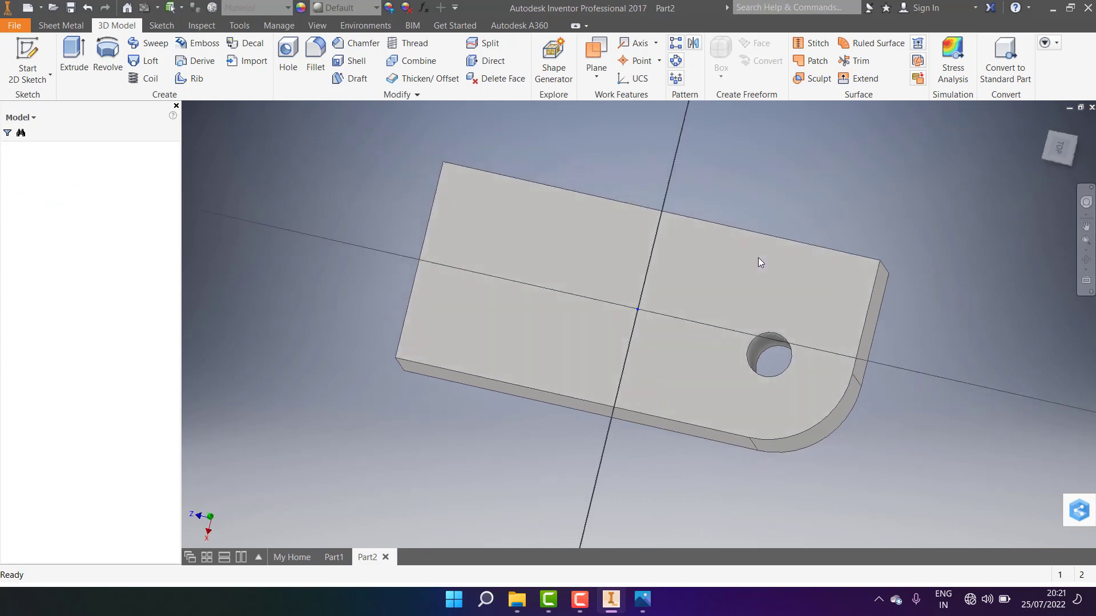
click(107, 51)
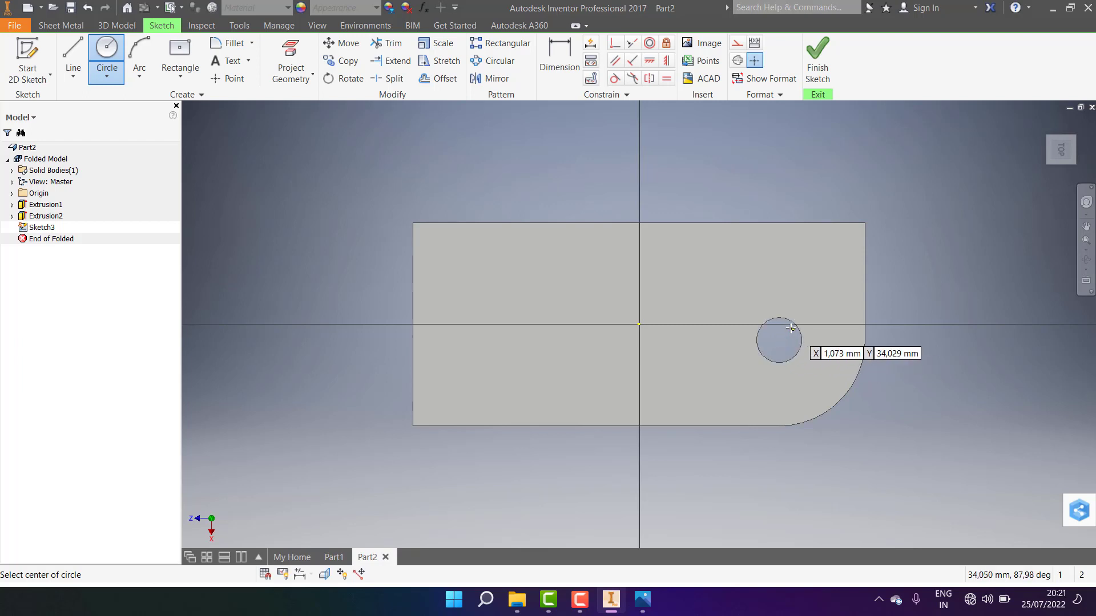
Step: Project the hole edge, draw a concentric 20 mm diameter circle, and finish Sketch3
key(Escape)
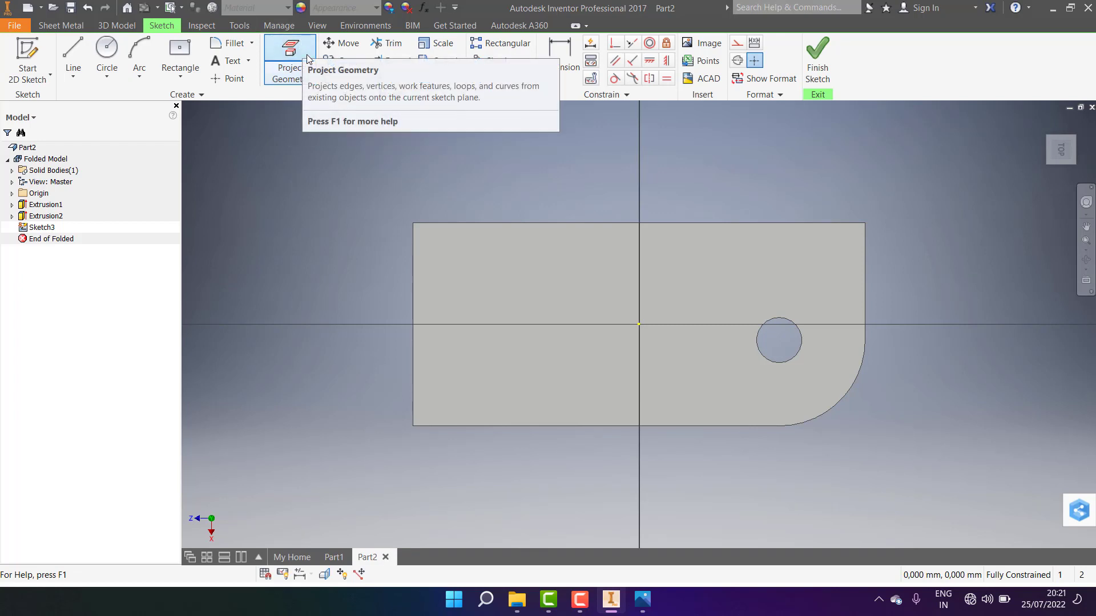
click(307, 59)
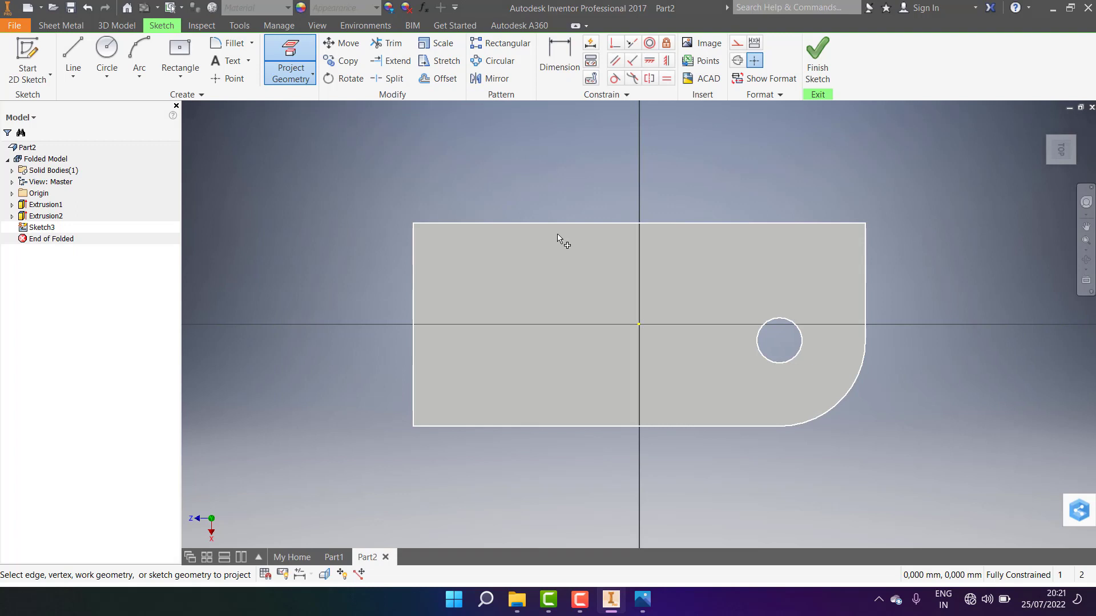
click(780, 319)
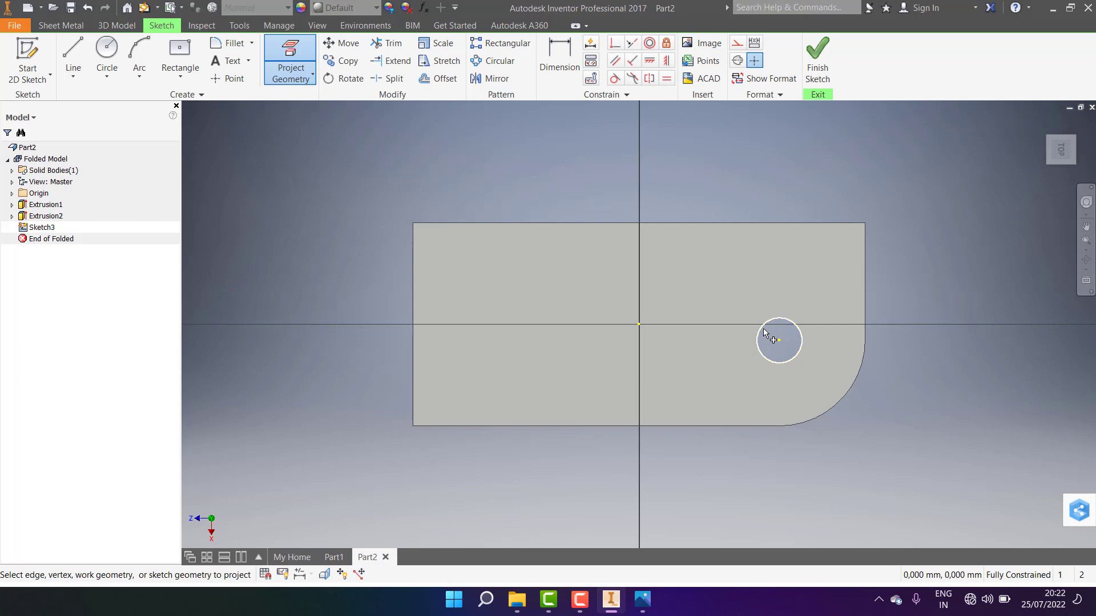
click(113, 58)
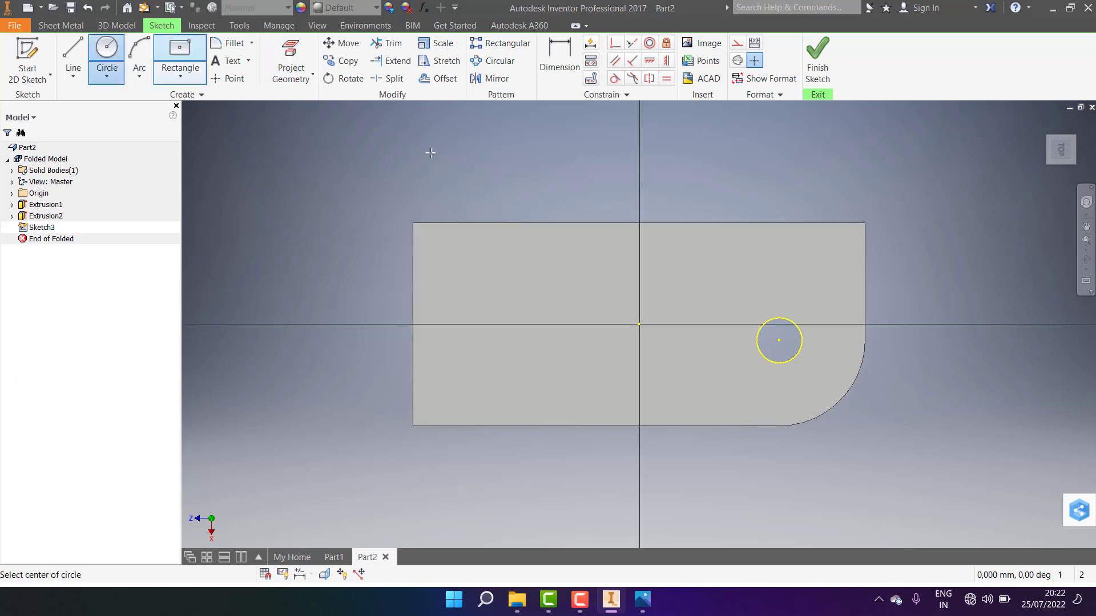
click(779, 341)
click(767, 297)
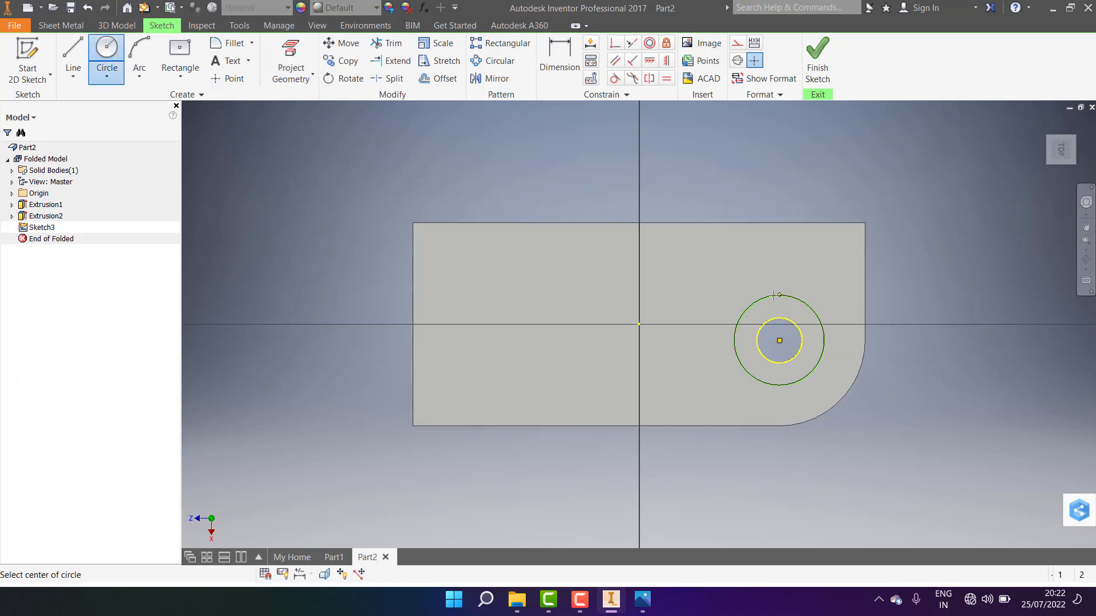
click(559, 60)
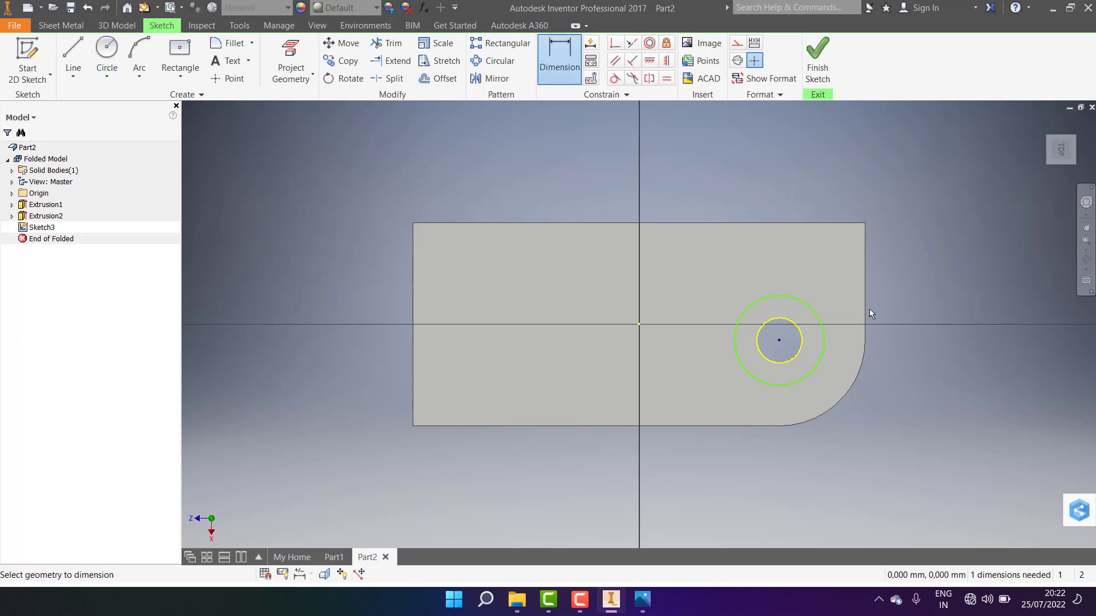
click(822, 325)
click(822, 286)
text(2)
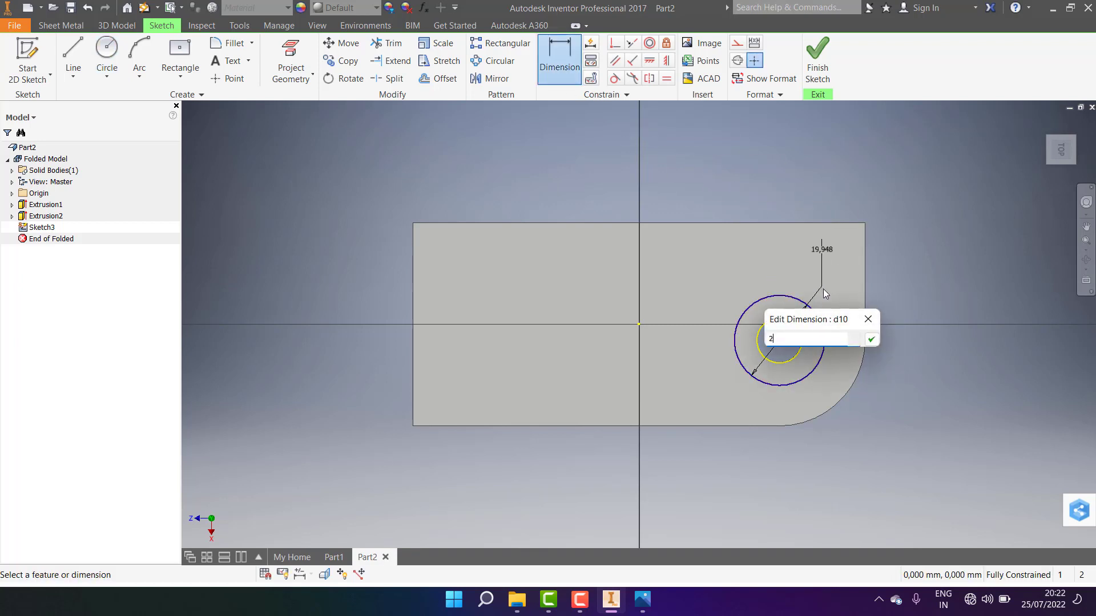
text(0)
key(Return)
click(818, 57)
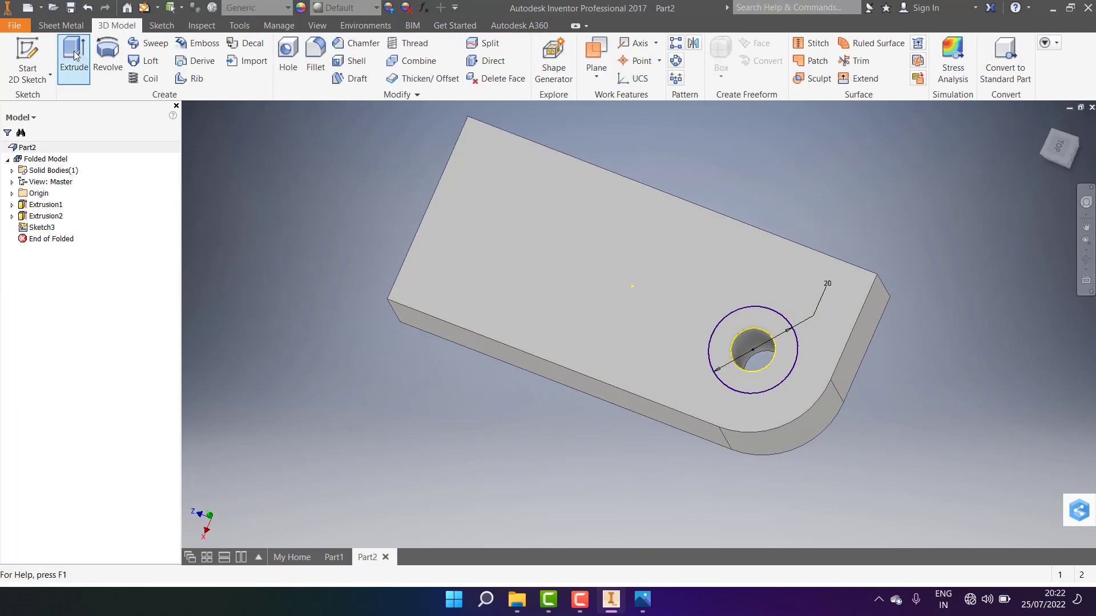
Step: Extrude the 20 mm circle as a 6 mm deep cut into the plate, forming Extrusion3
click(74, 55)
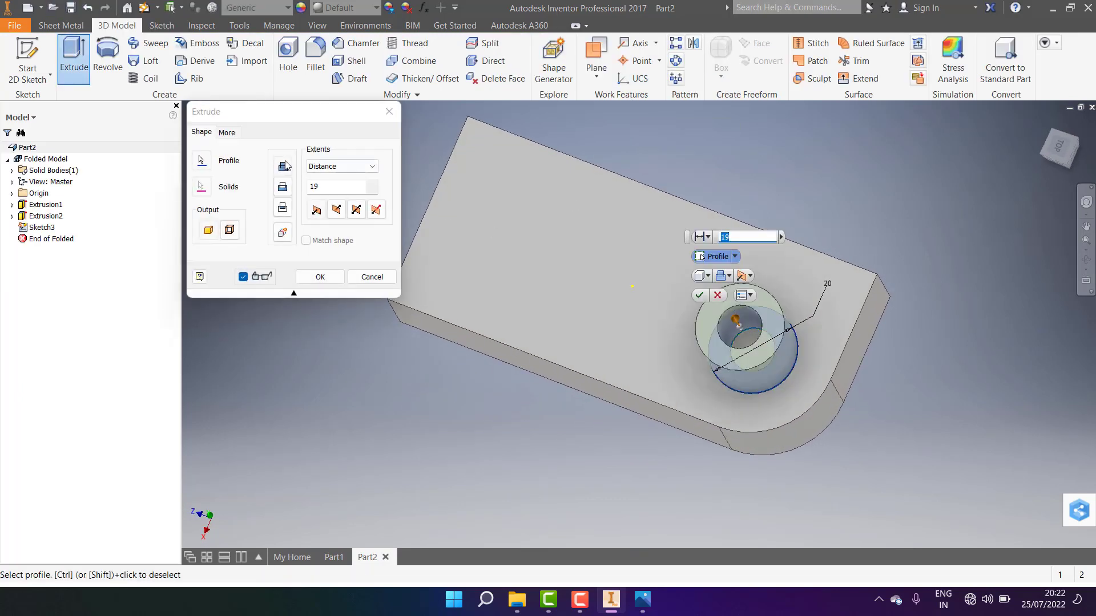
click(336, 210)
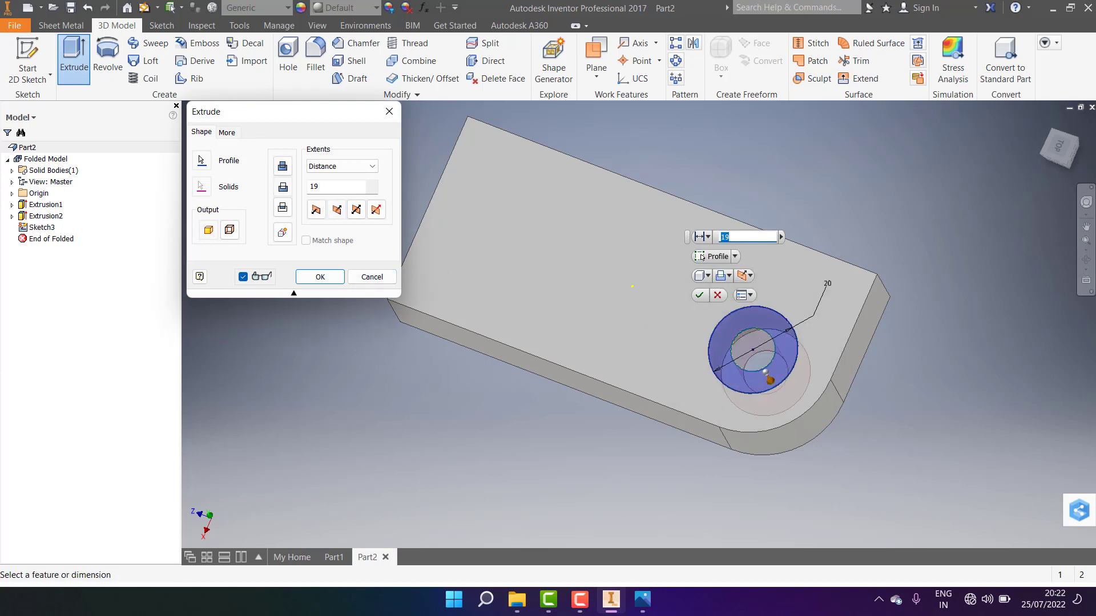
drag(318, 185, 307, 187)
text(6)
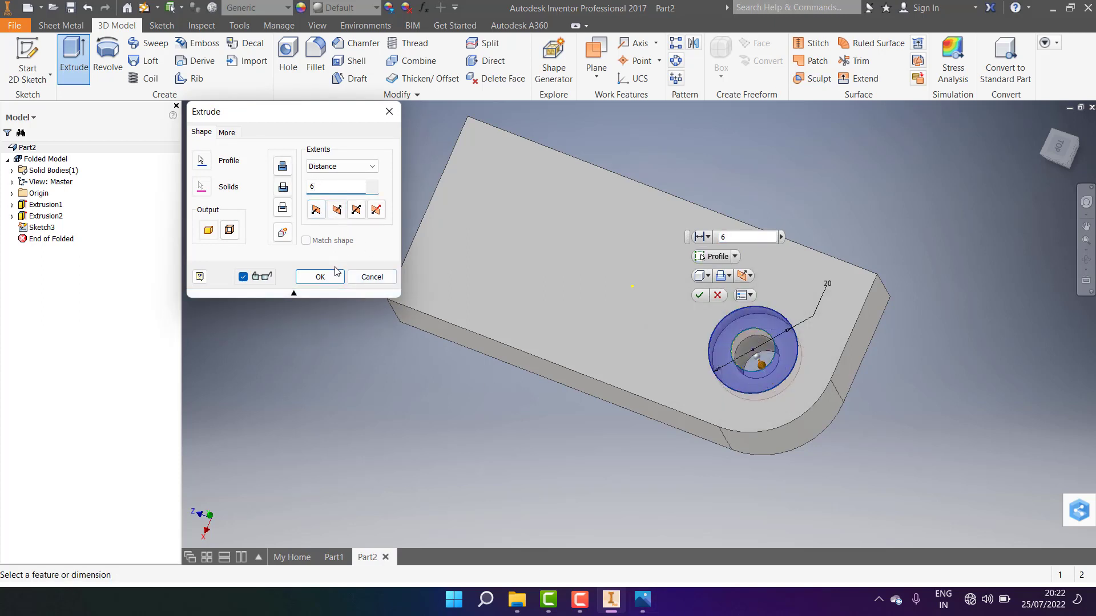
click(320, 277)
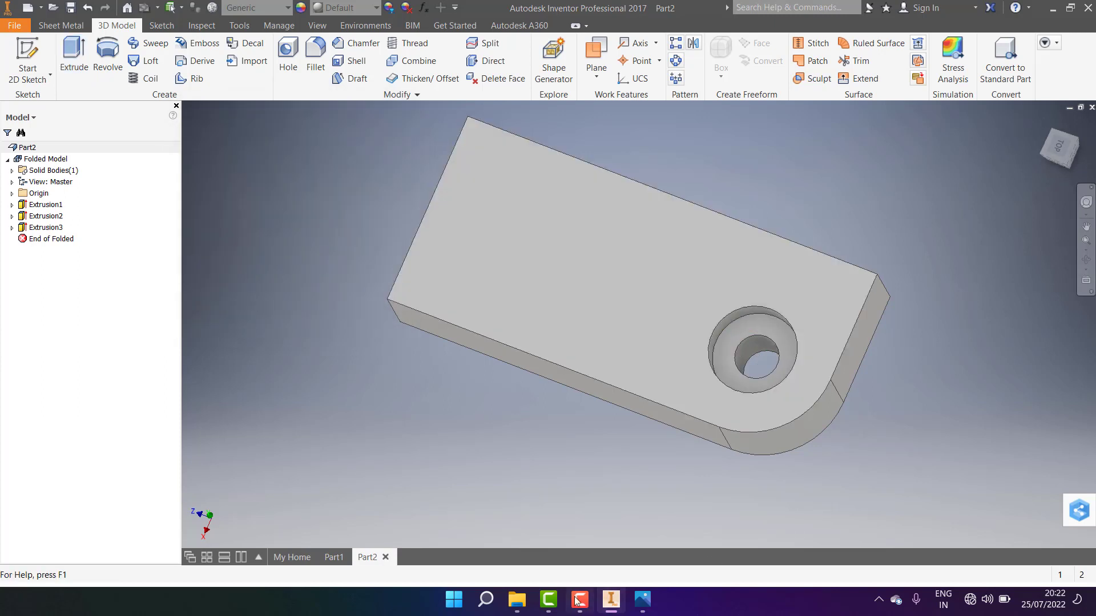
Step: Orbit the counterbored part to view it edge-on and from below, then consult the bracket drawing
click(1087, 260)
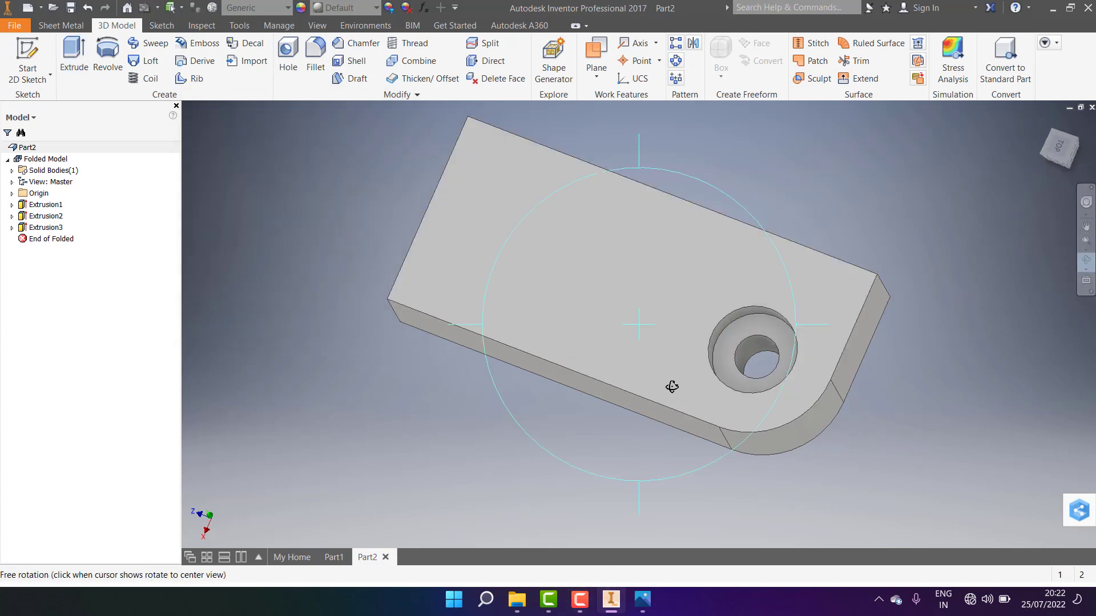
mouse_move(672, 384)
mouse_down()
mouse_move(726, 362)
mouse_move(687, 323)
mouse_move(624, 343)
mouse_move(724, 396)
mouse_up()
mouse_move(760, 275)
mouse_down()
mouse_move(690, 242)
mouse_move(624, 140)
mouse_up()
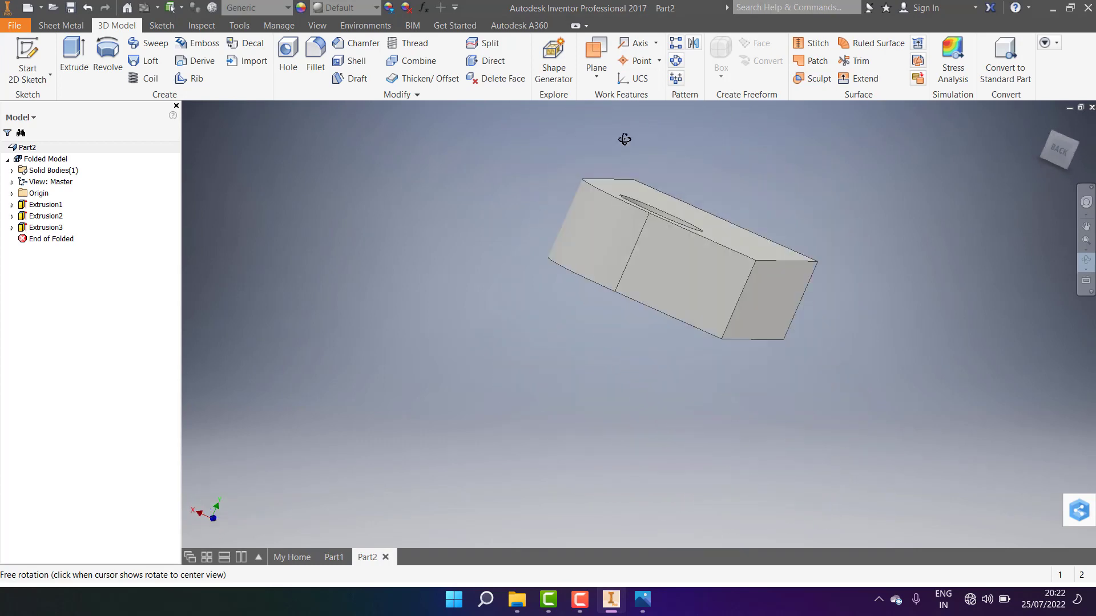
mouse_move(656, 359)
mouse_down()
mouse_move(790, 420)
mouse_move(746, 289)
mouse_move(648, 298)
mouse_move(641, 271)
mouse_move(661, 213)
mouse_move(643, 308)
mouse_move(675, 357)
mouse_move(705, 355)
mouse_up()
right_click(913, 280)
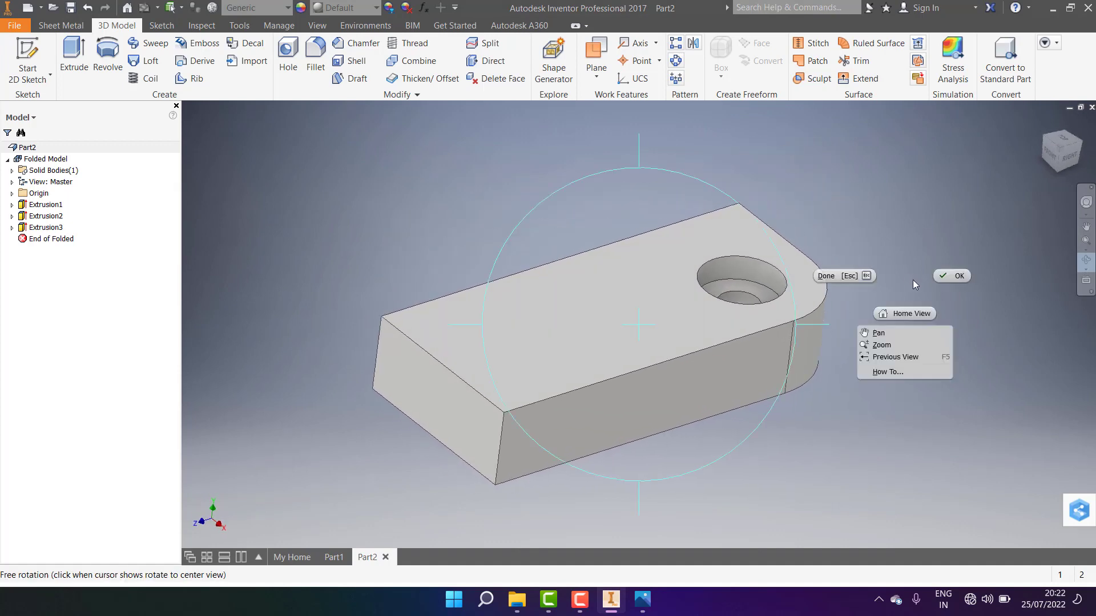
key(Escape)
click(642, 600)
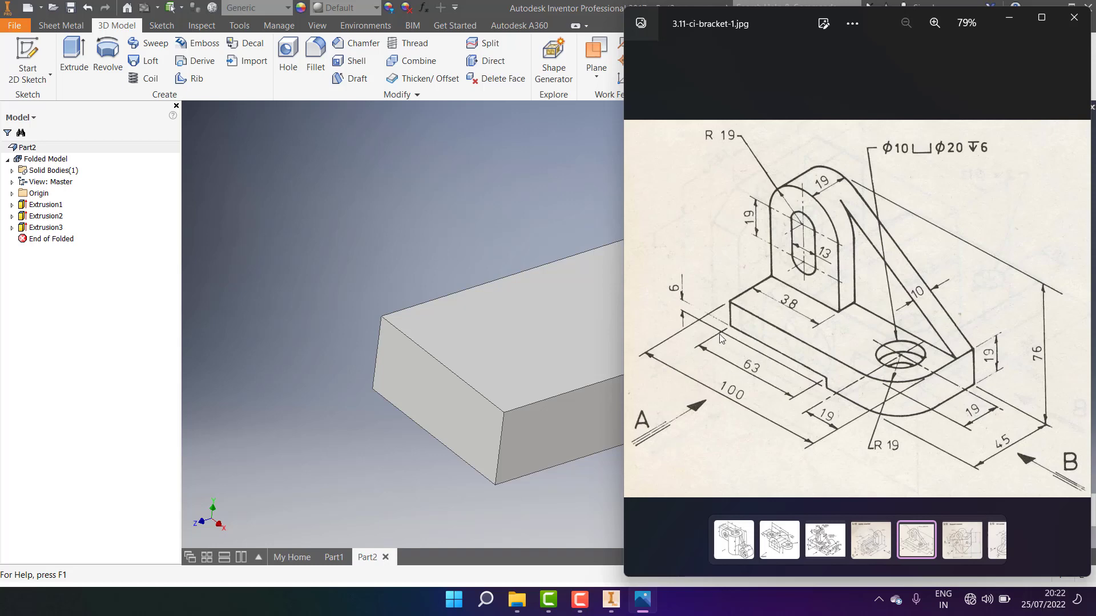
click(590, 430)
Step: Start a sketch on the plate's side face and anchor a two-point rectangle at the origin
click(629, 420)
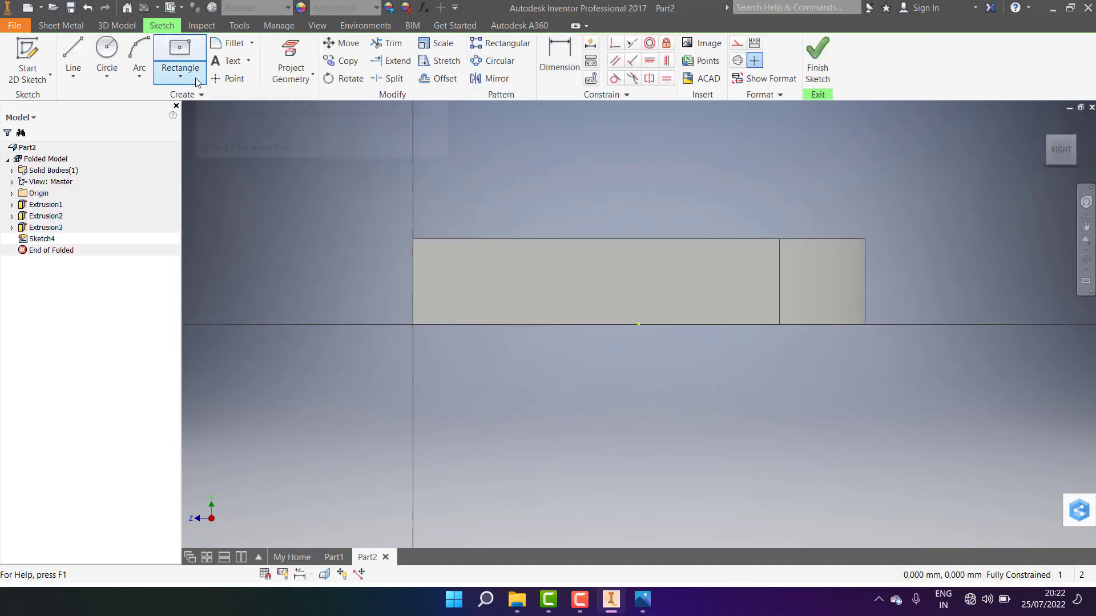
click(191, 78)
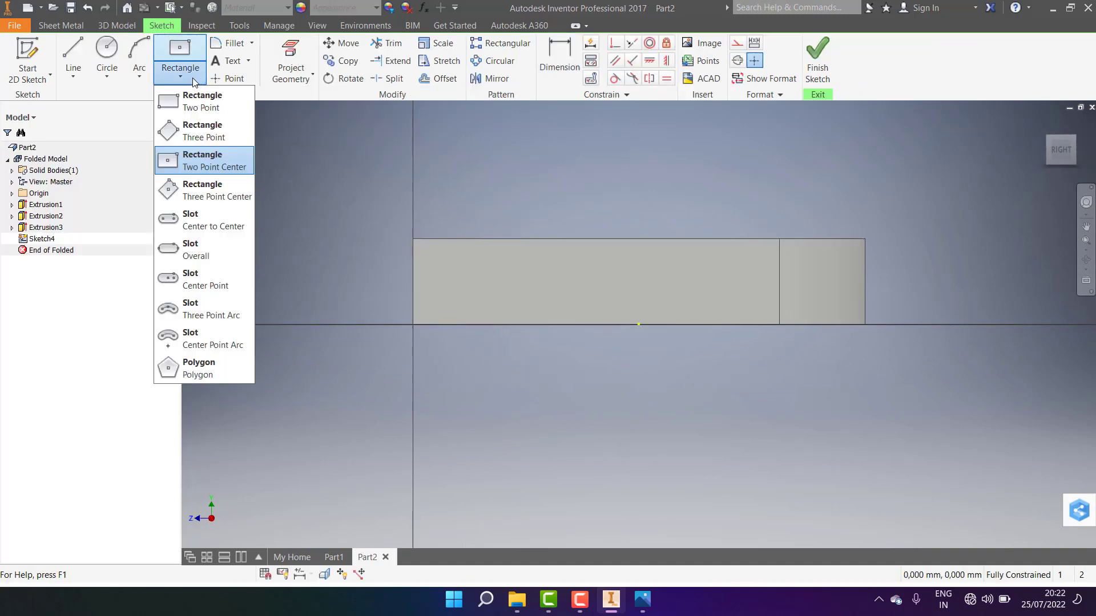
click(174, 104)
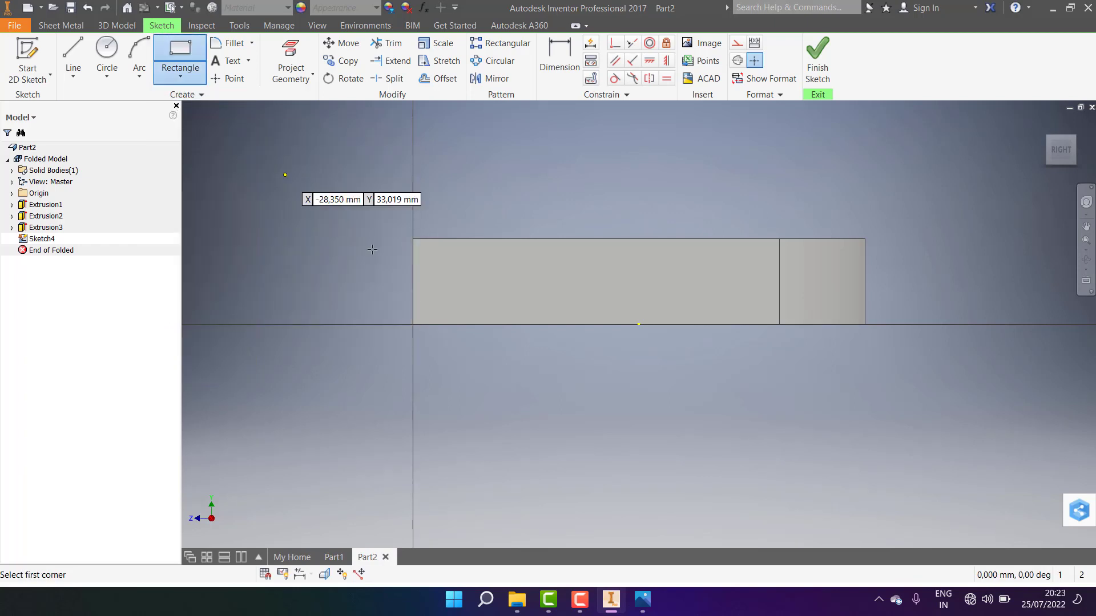
click(414, 325)
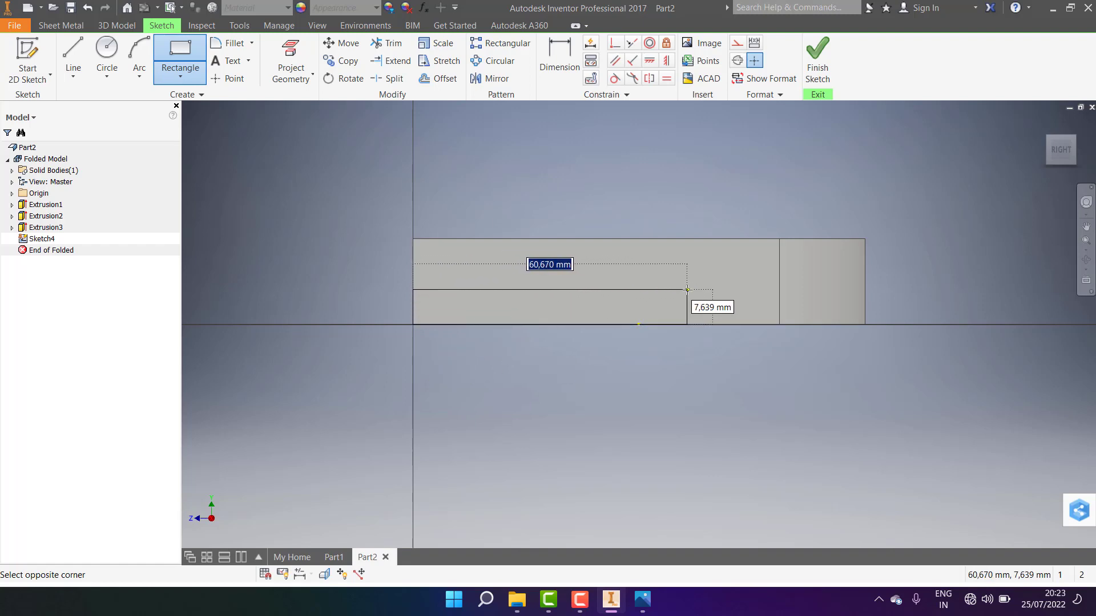
Step: After checking the bracket drawing, complete the rectangle with a 63 mm width
click(642, 600)
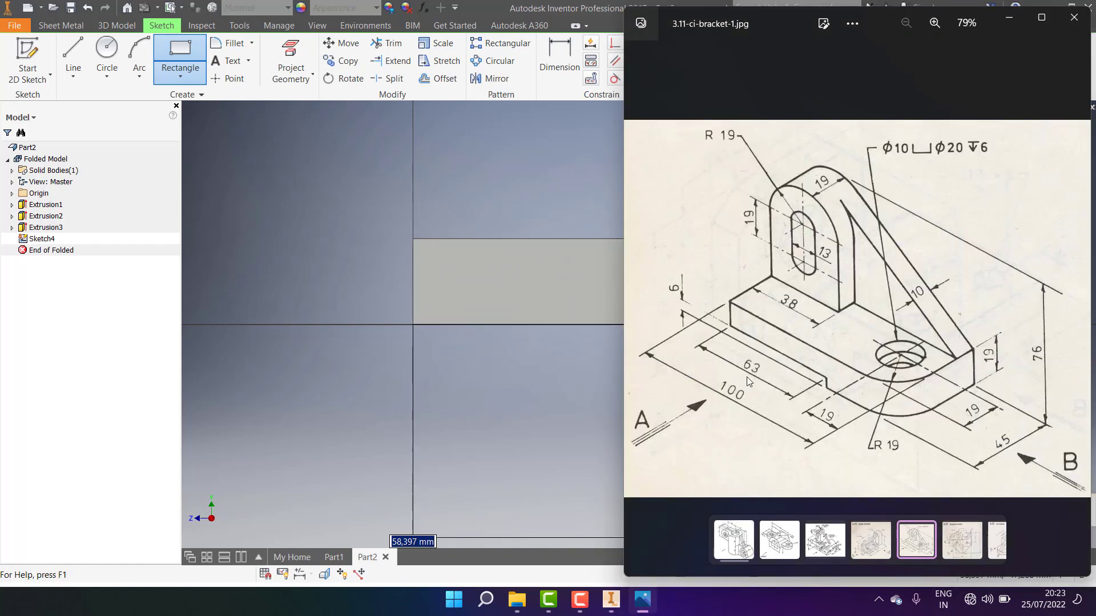
click(1009, 19)
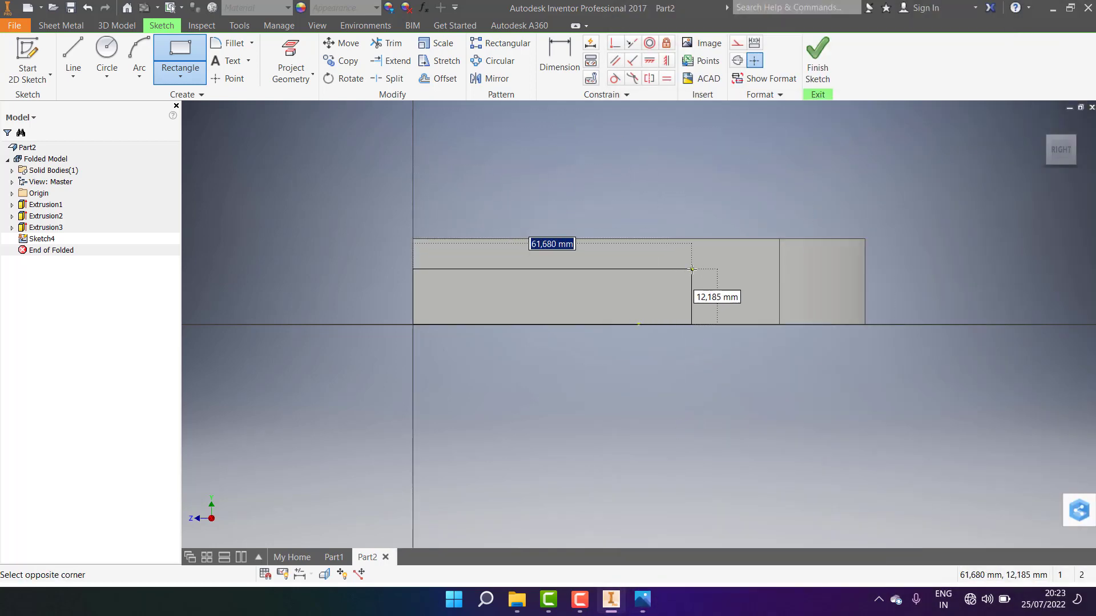
text(63)
key(Tab)
key(Return)
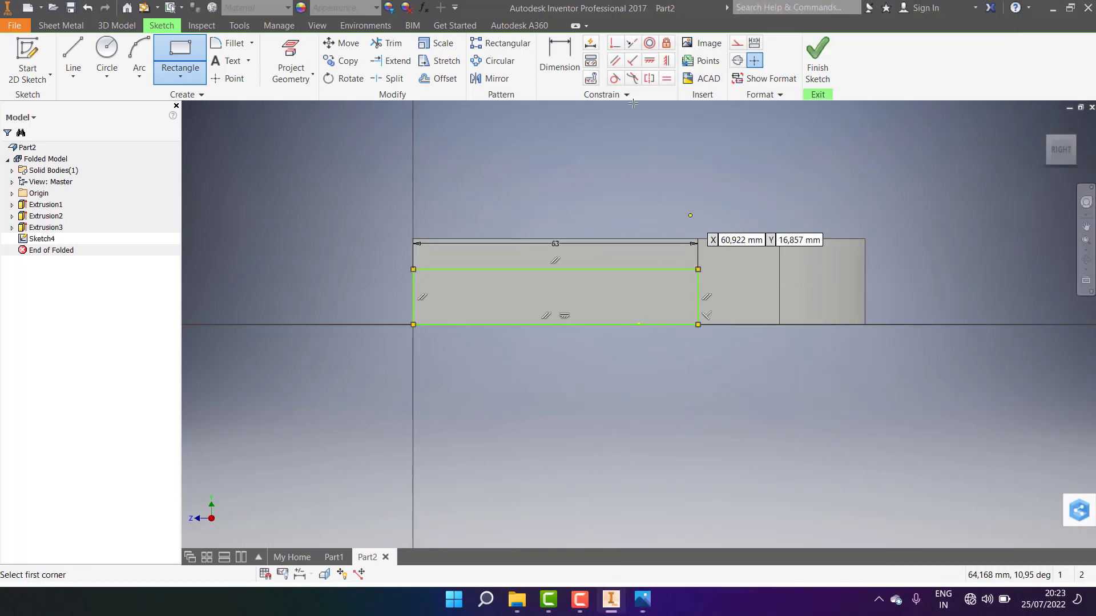
key(d)
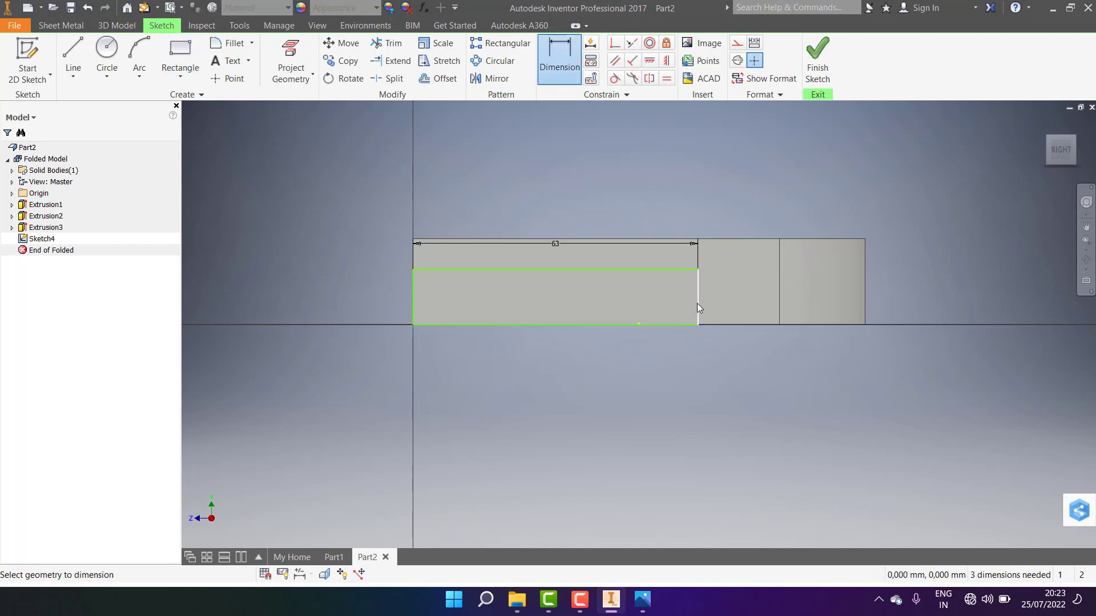
Step: Dimension the rectangle's height at 10 mm, then correct it to 6 mm per the drawing
click(697, 303)
click(725, 295)
text(10)
key(Return)
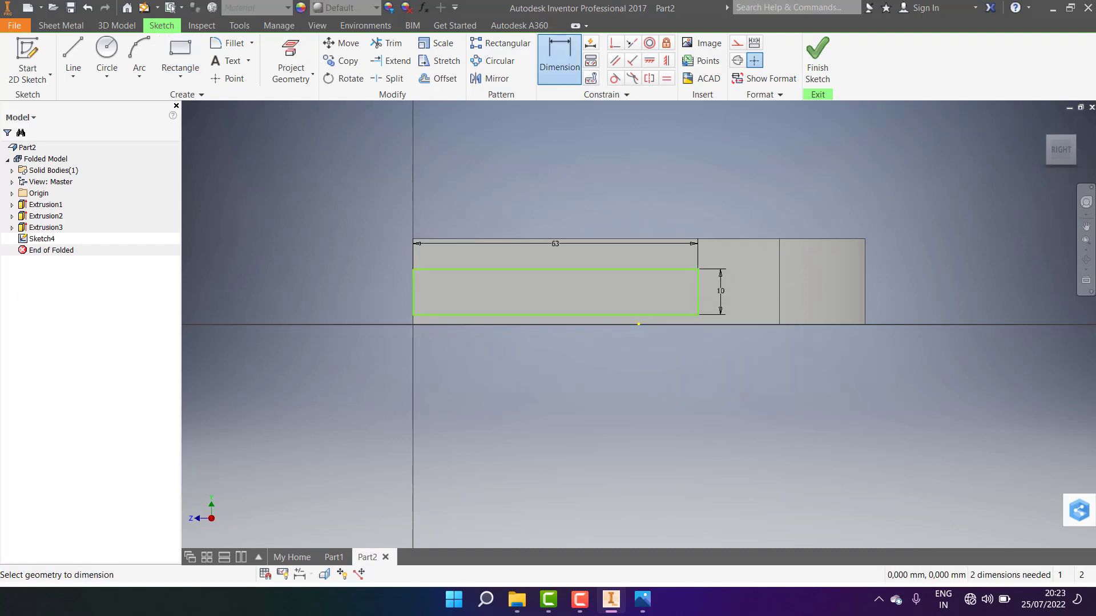
click(642, 599)
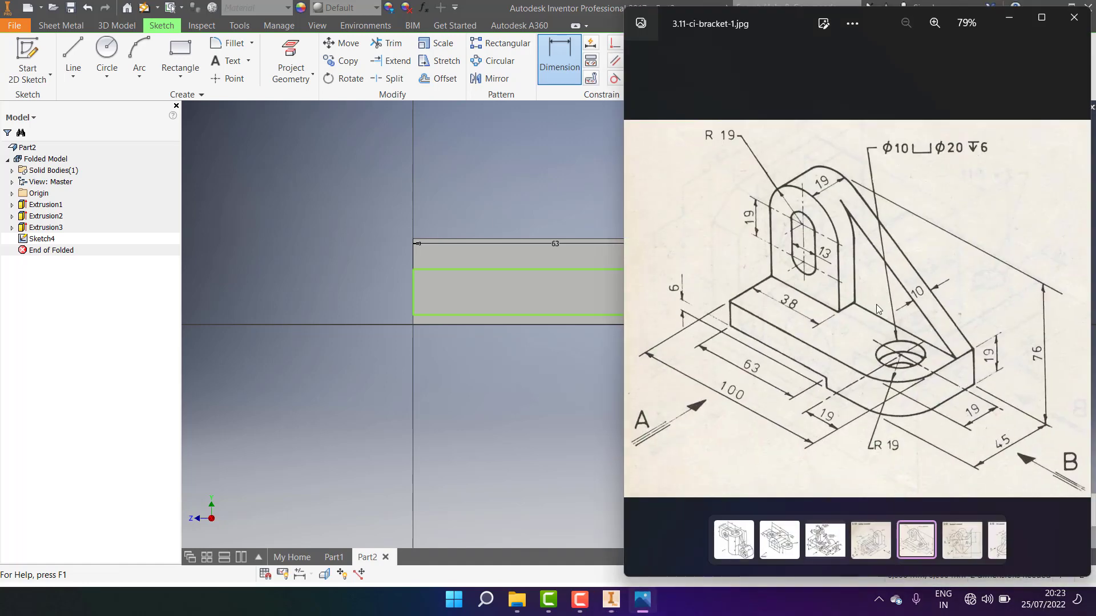
click(1008, 21)
click(721, 291)
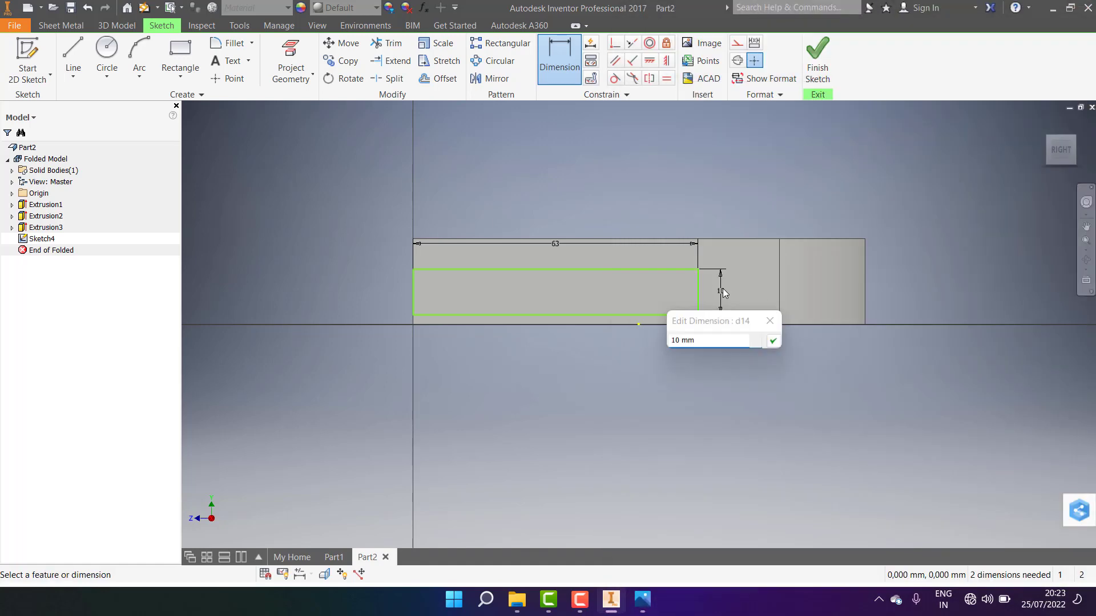
double_click(688, 341)
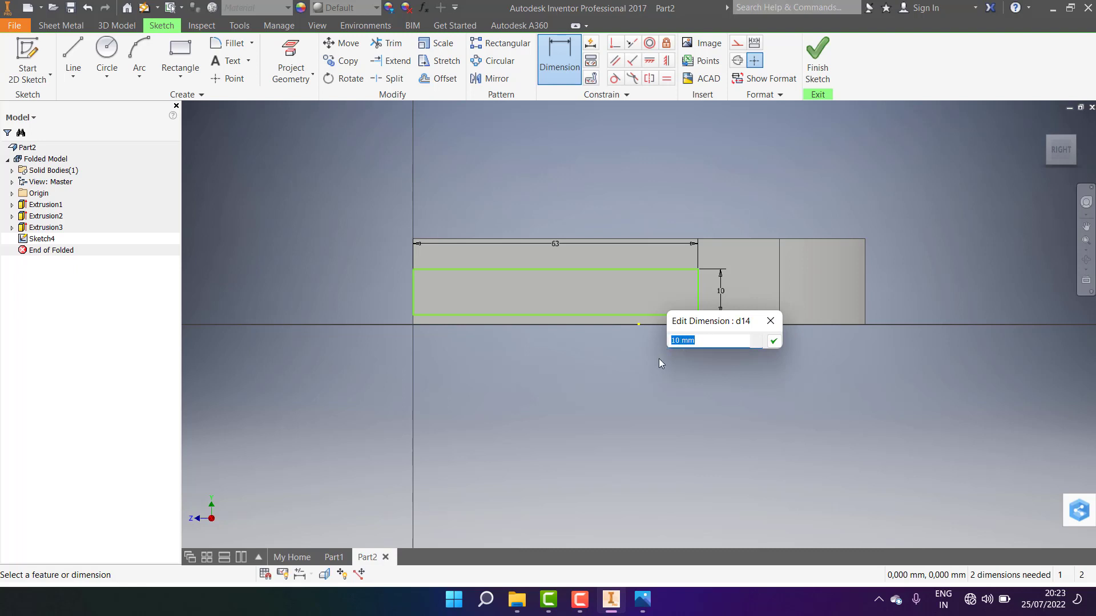
text(6)
click(773, 342)
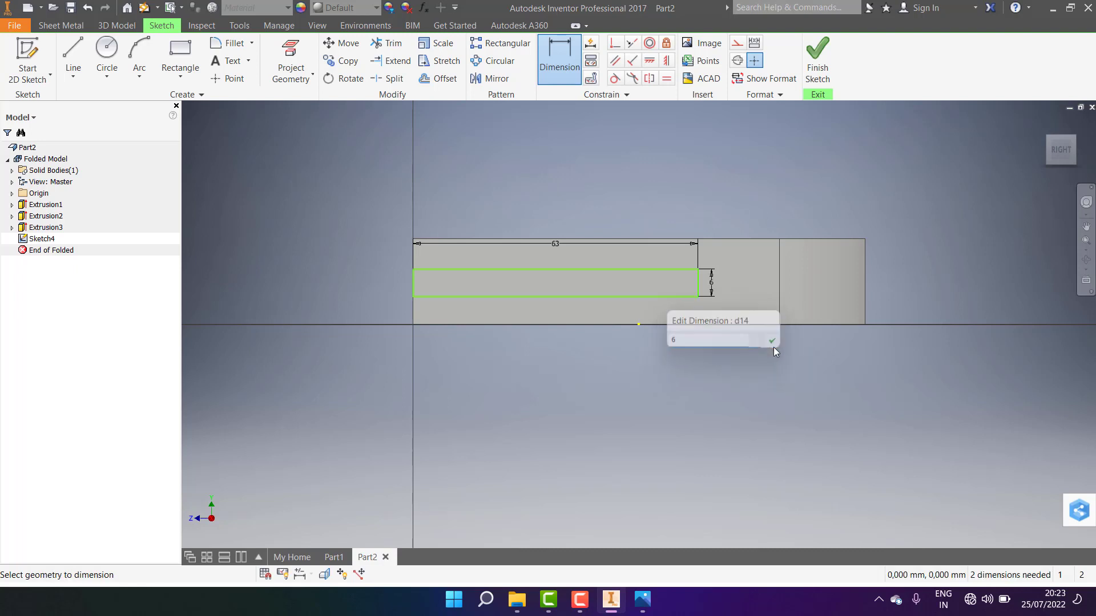
Step: Make the rectangle's corner coincident with the sketch origin and finish the sketch
scroll(578, 300, down, 3)
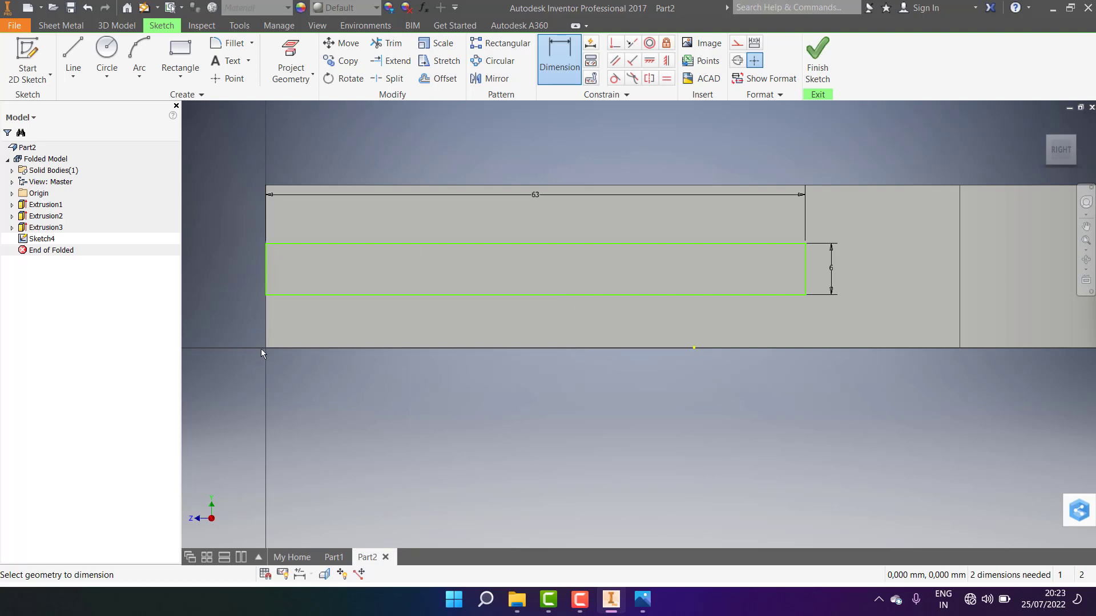
click(615, 44)
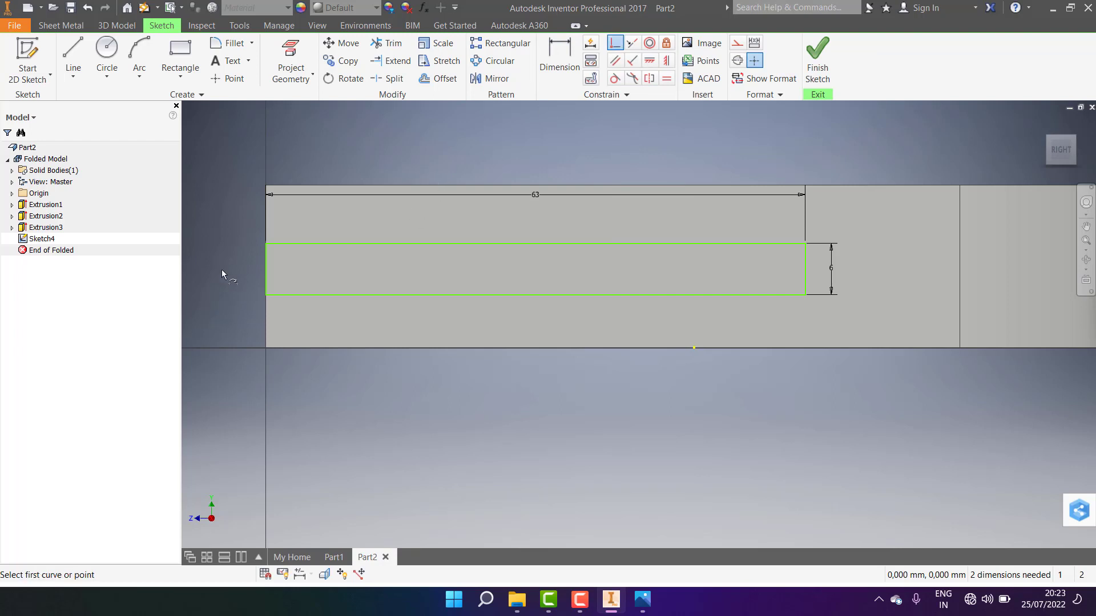
click(266, 296)
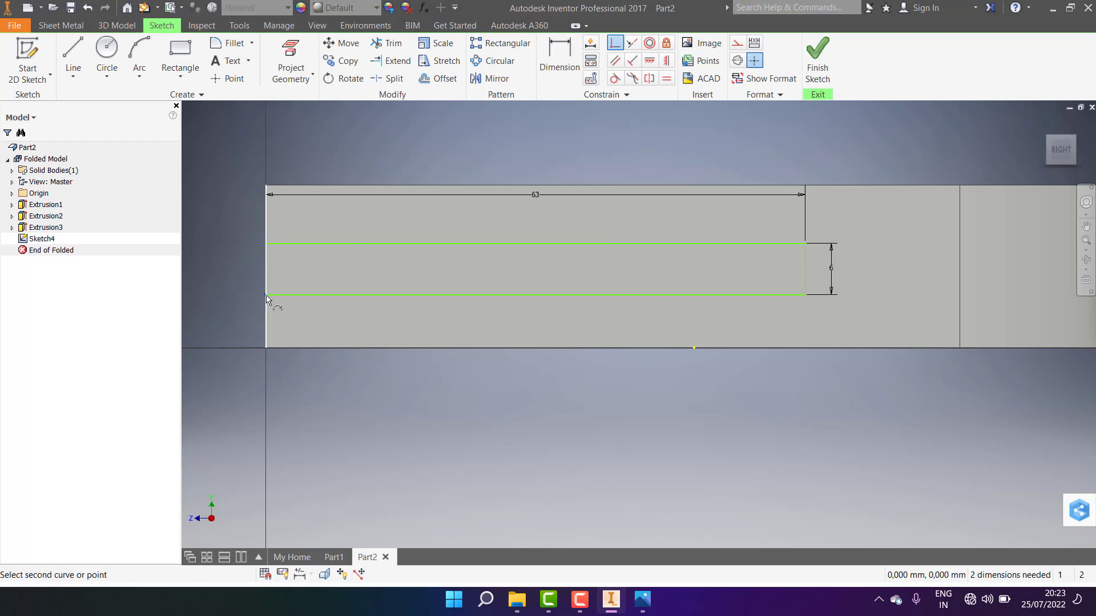
click(265, 347)
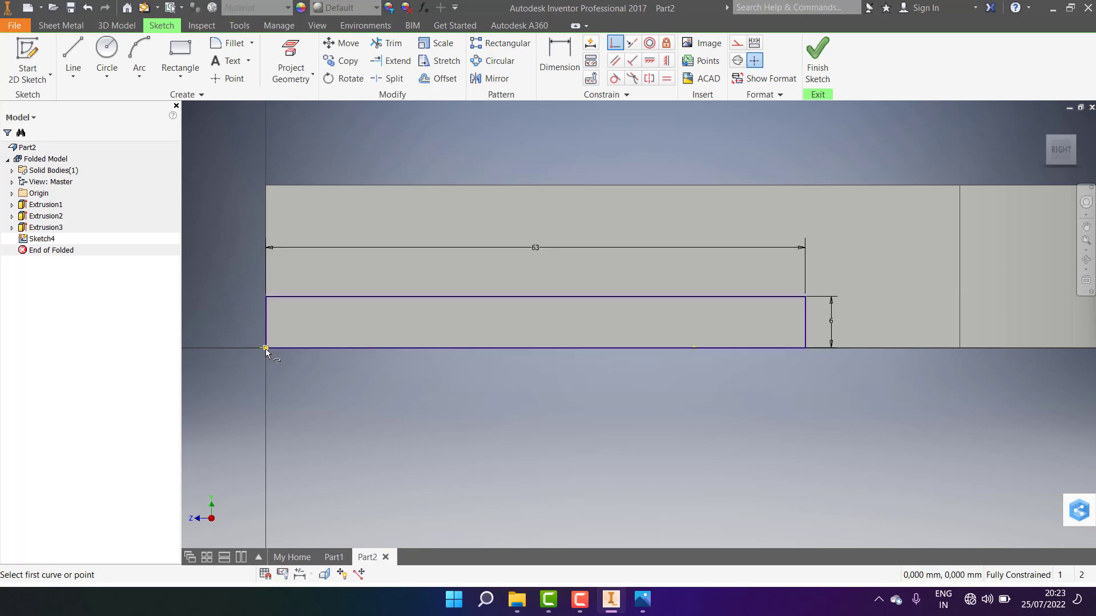
click(818, 57)
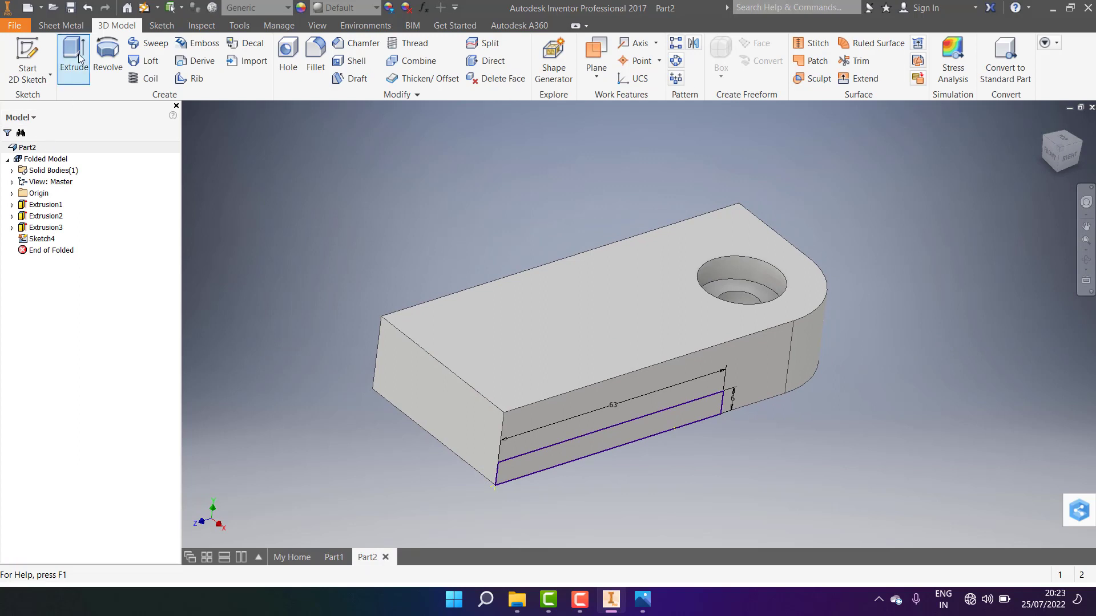
Step: Extrude the rectangle as a 56.5 mm cut into the base to form the underside step
click(74, 57)
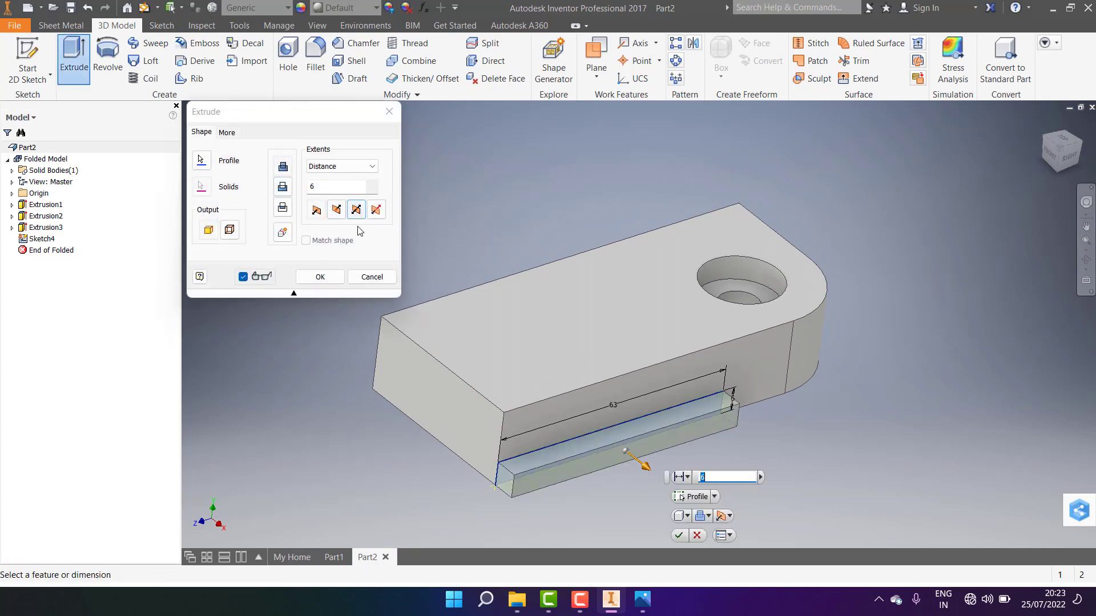
click(338, 210)
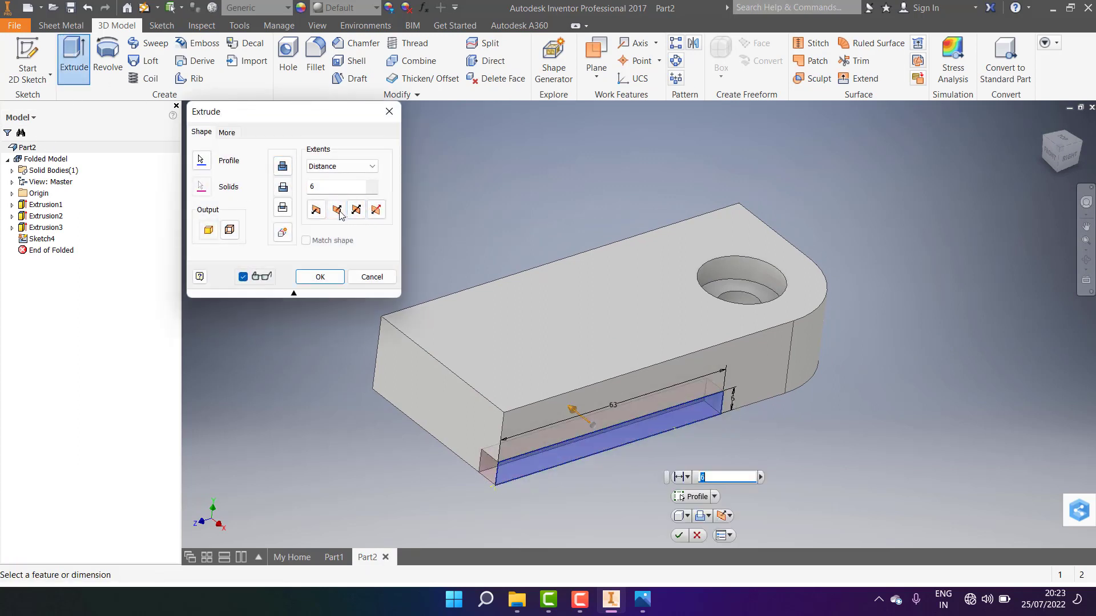
click(574, 416)
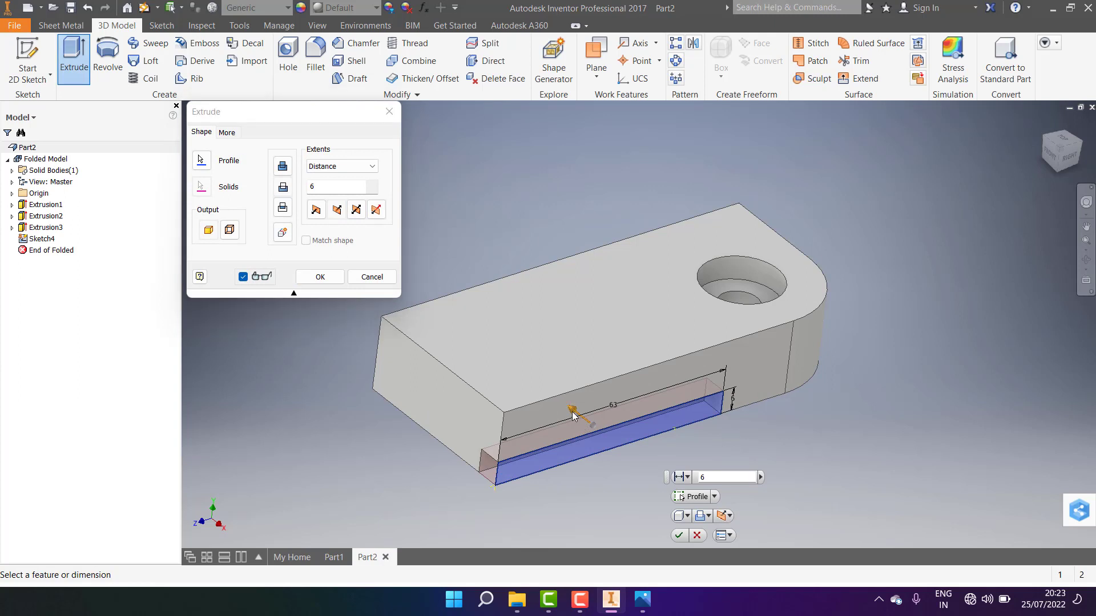
drag(571, 414, 410, 345)
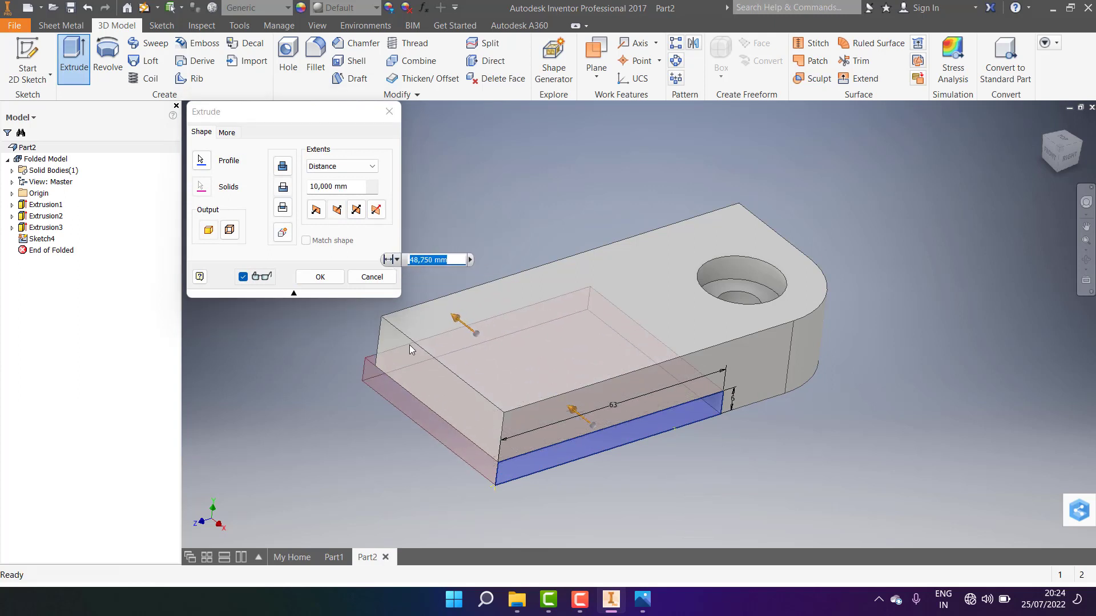
click(319, 277)
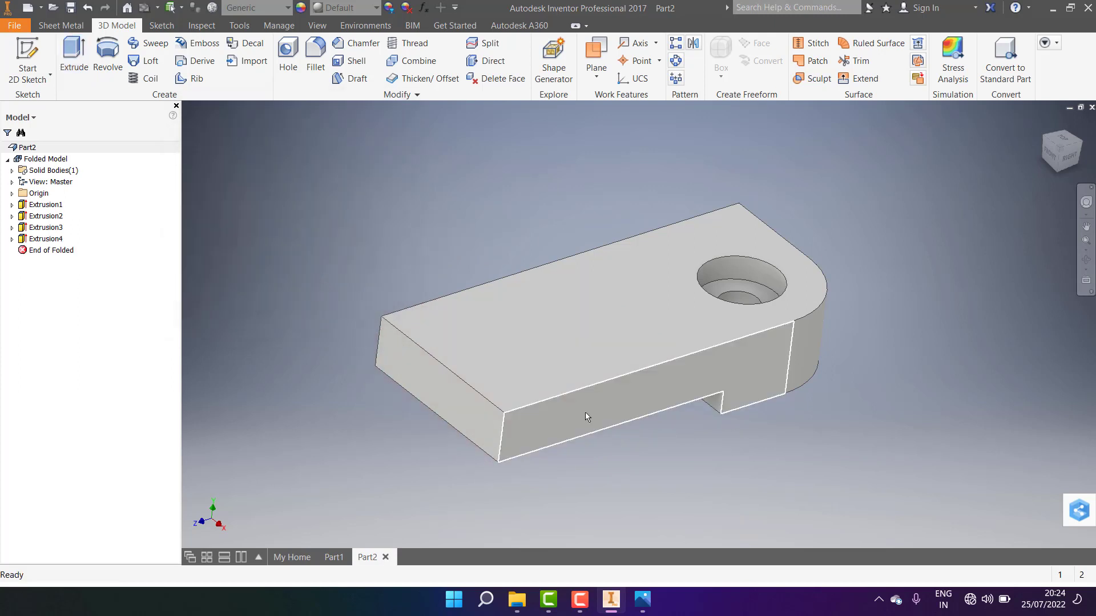
Step: Check the bracket drawing and start a new sketch on the base's top face
click(602, 330)
click(641, 599)
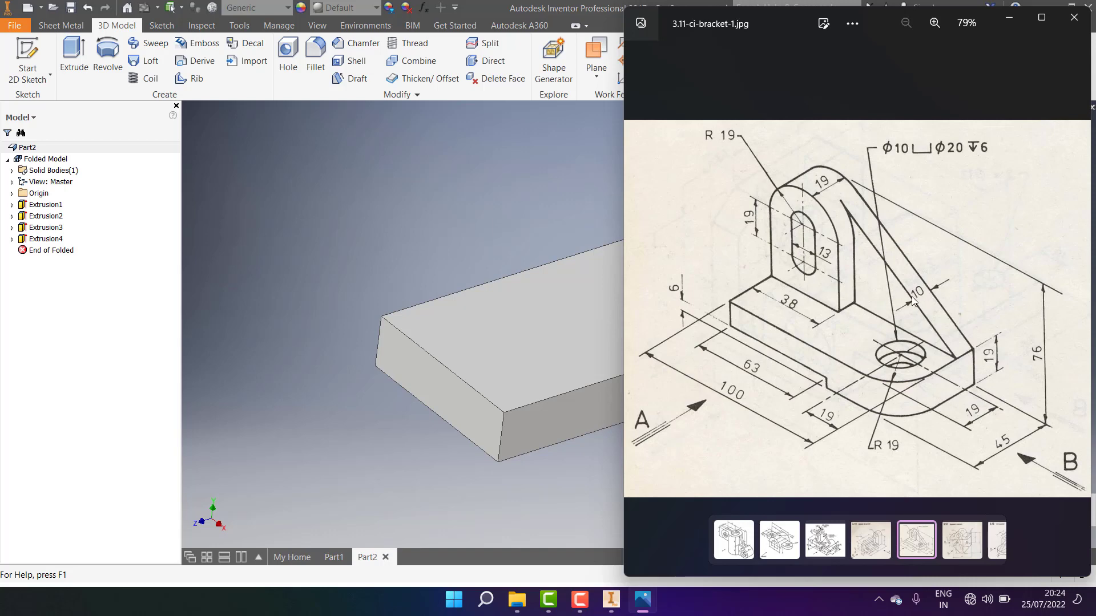
click(378, 191)
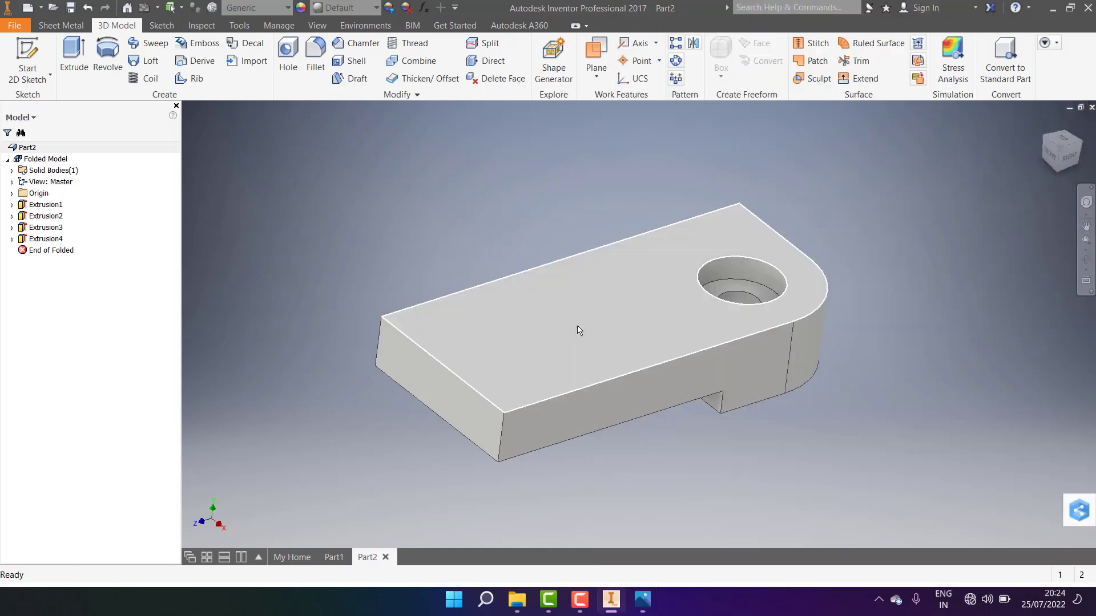
click(628, 320)
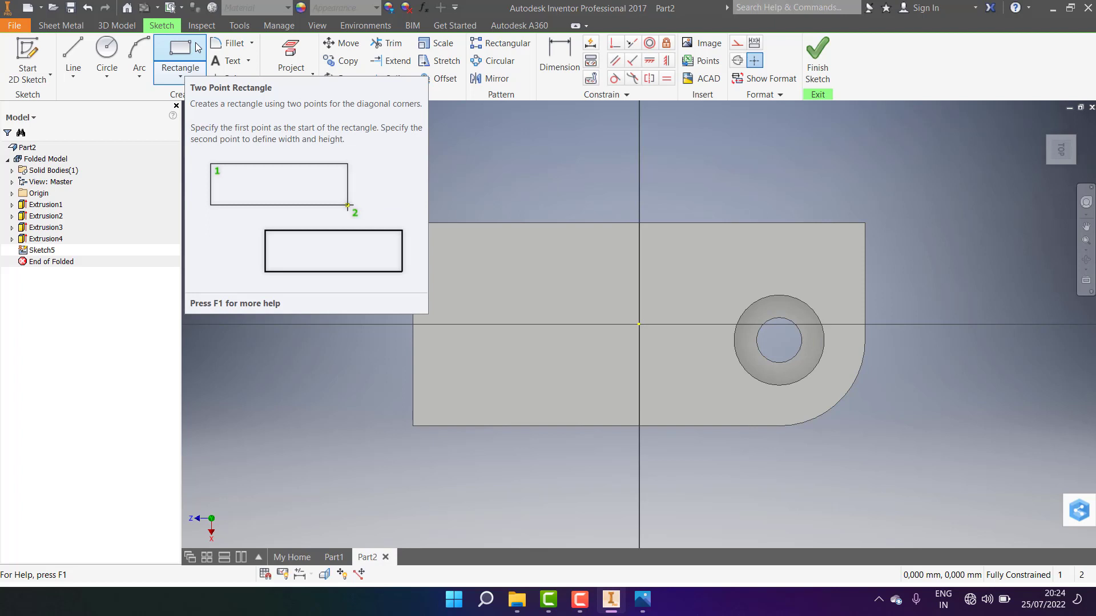
Step: Draw a rectangular strip along the back long edge of the top face
click(180, 52)
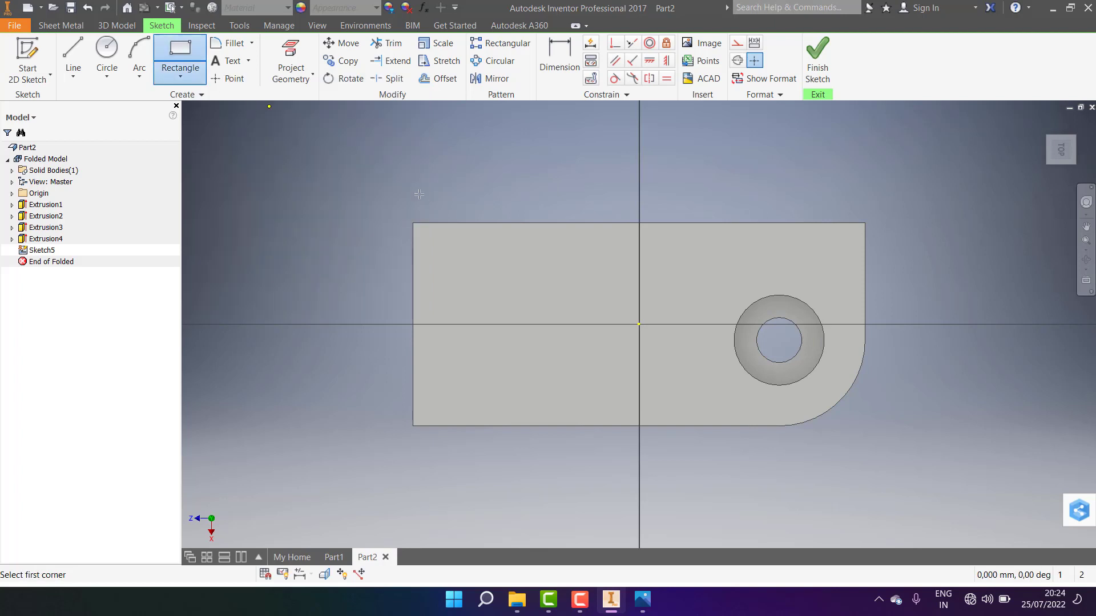
click(415, 222)
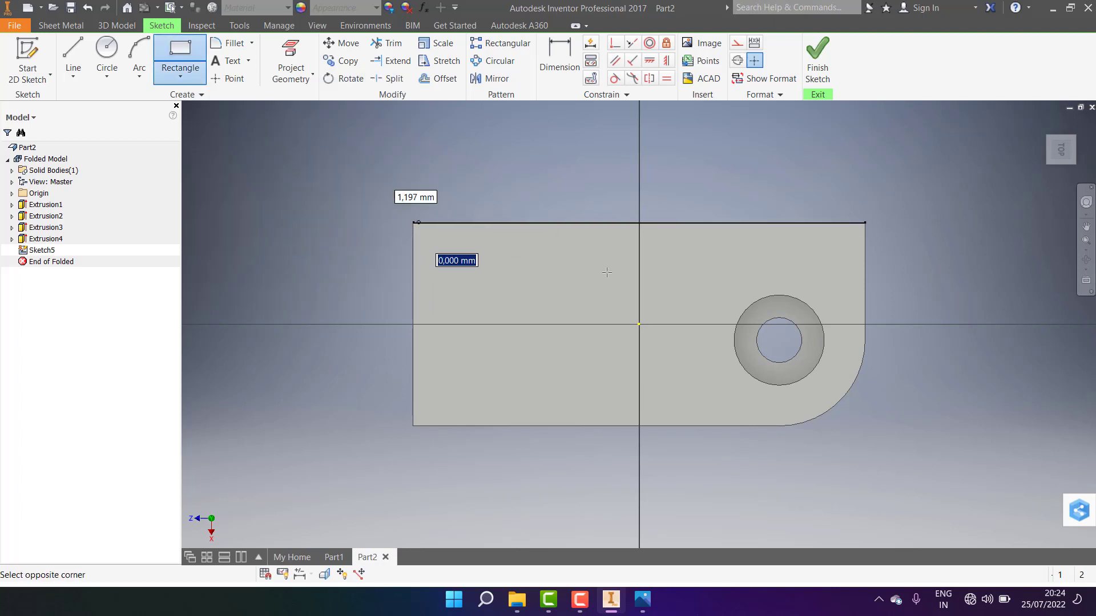
click(865, 260)
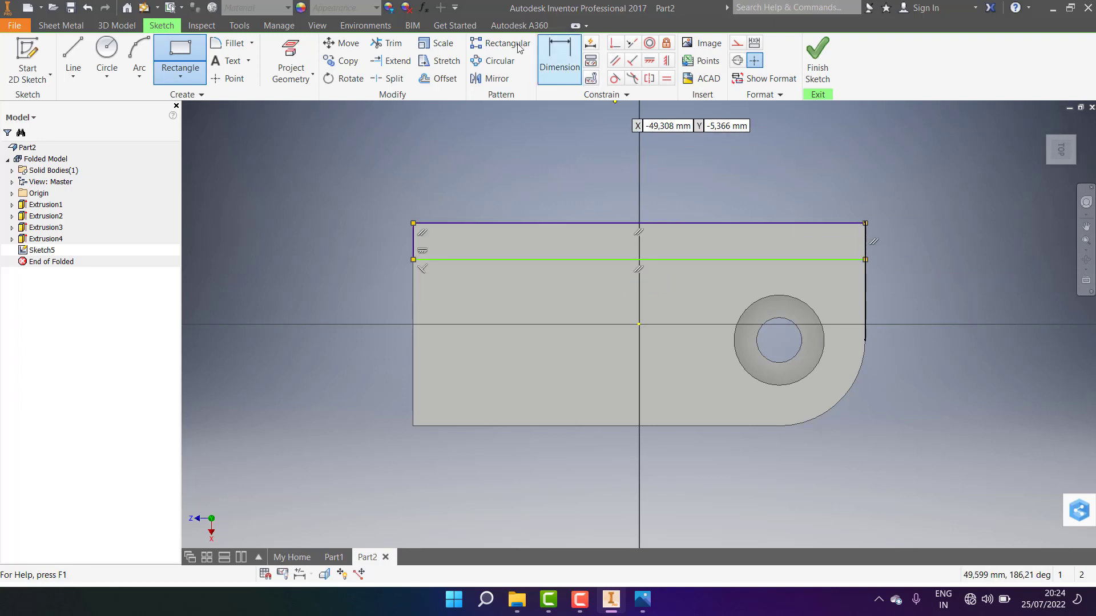
Step: Dimension the strip's width to 10 mm, finish the sketch and begin extruding it
click(559, 57)
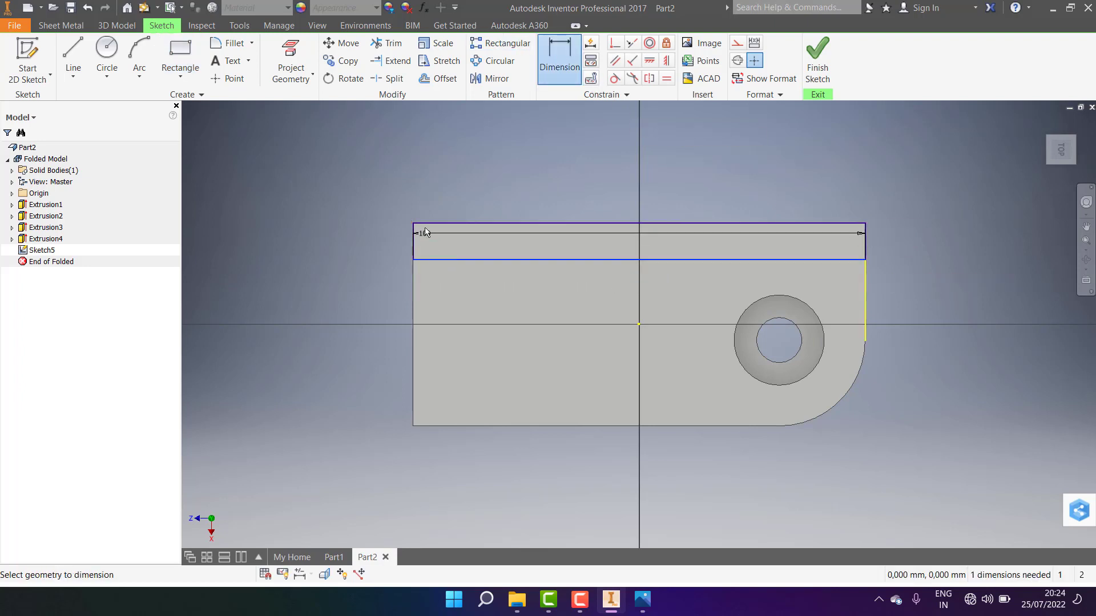
click(414, 234)
click(368, 238)
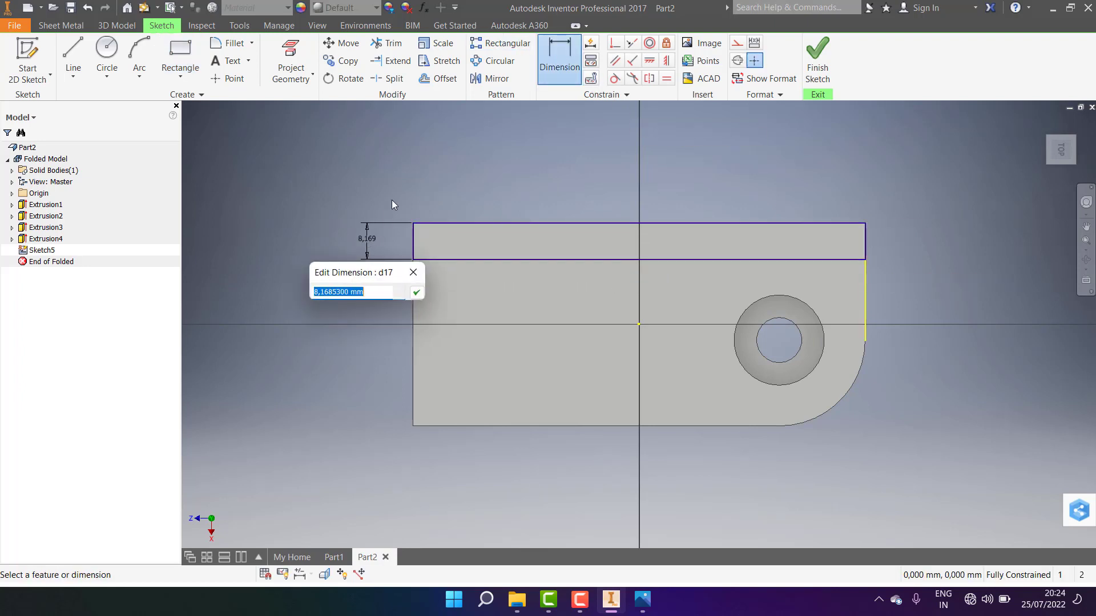
text(10)
key(Return)
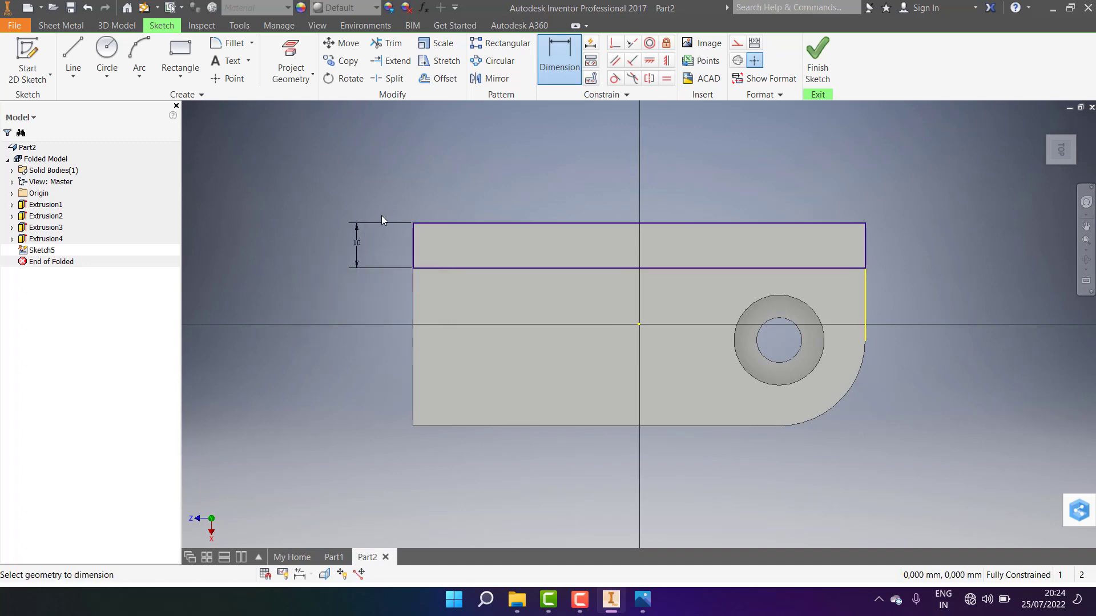
click(818, 54)
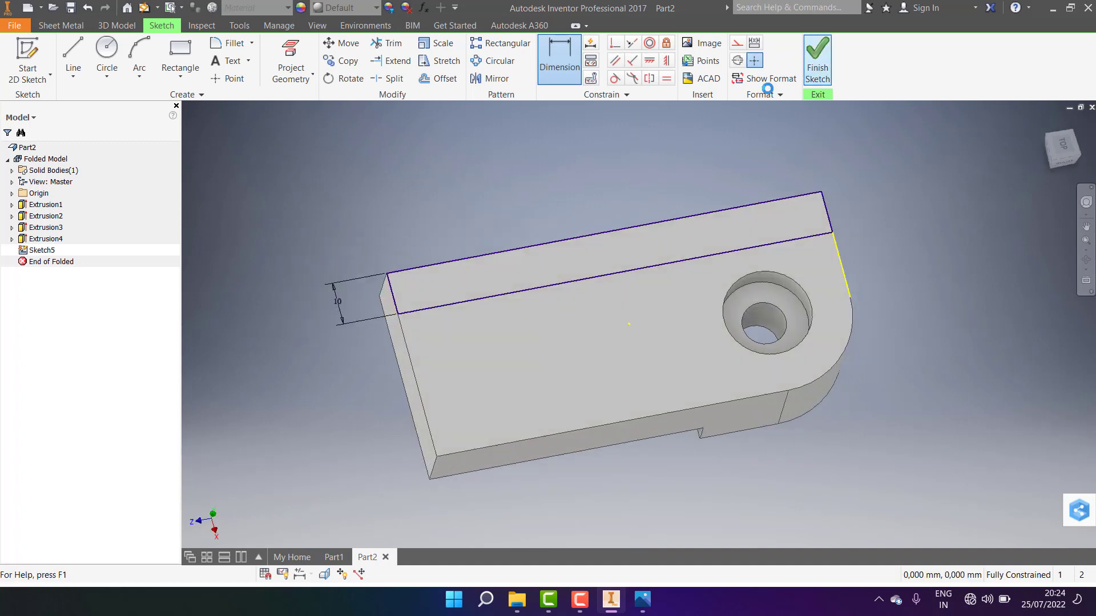
click(85, 63)
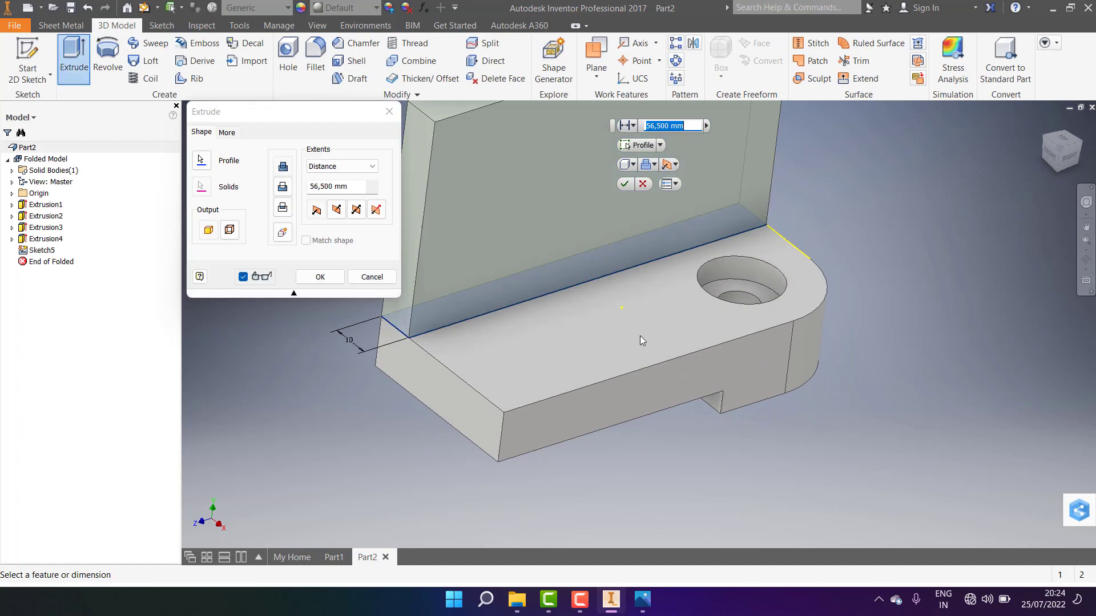
Step: Show the bracket drawing beside the pending strip extrusion and open Windows search
scroll(639, 335, down, 5)
scroll(639, 336, up, 5)
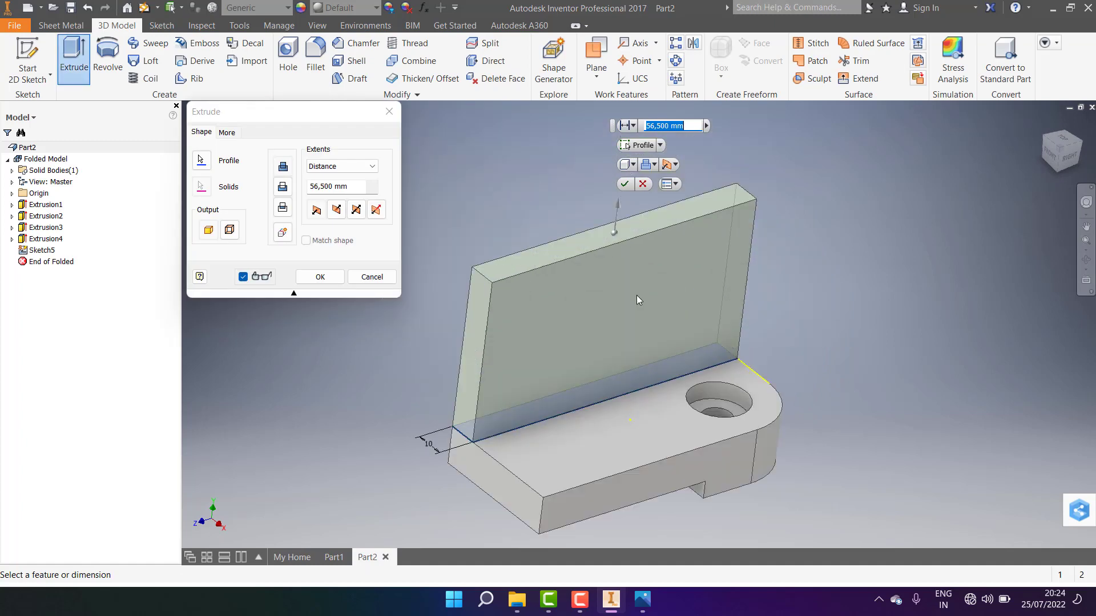
click(645, 602)
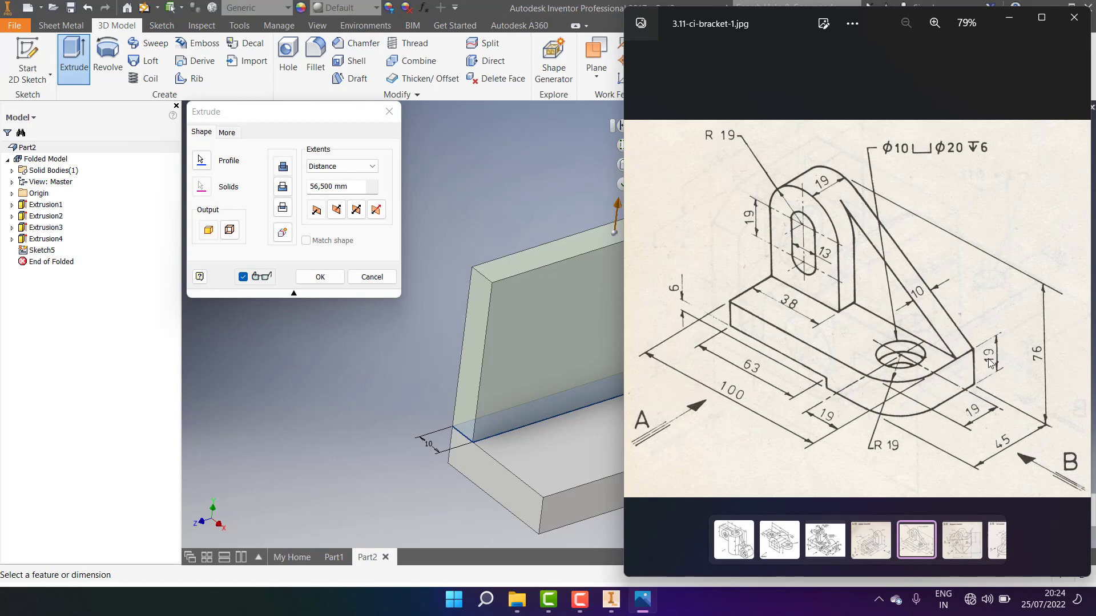
click(486, 599)
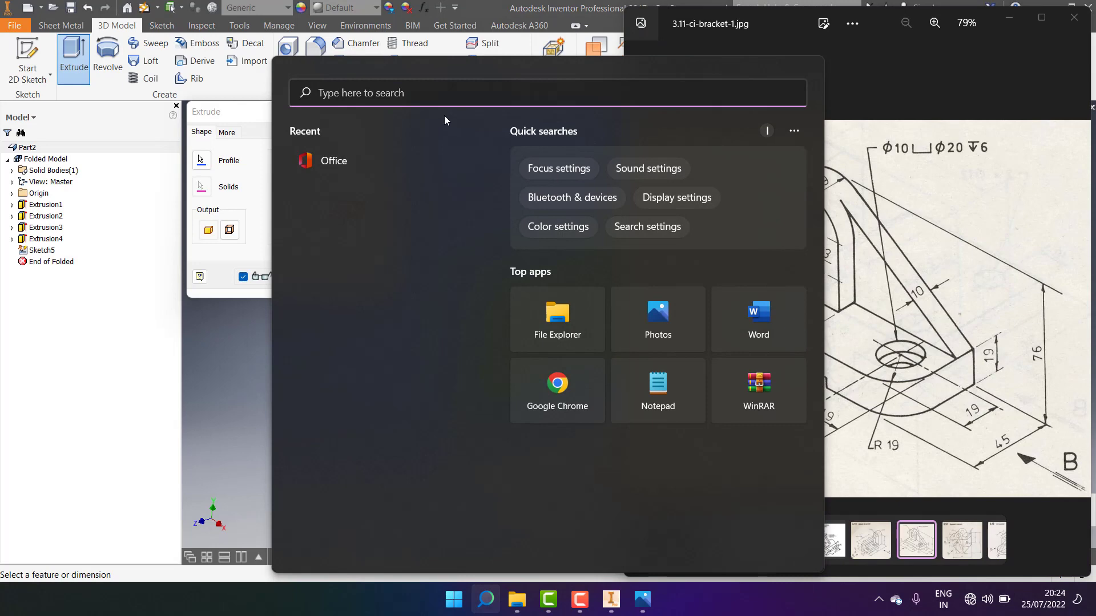
Step: Launch Calculator, mistakenly compute 19 − 76, and clear the wrong result
text(calculator)
key(Return)
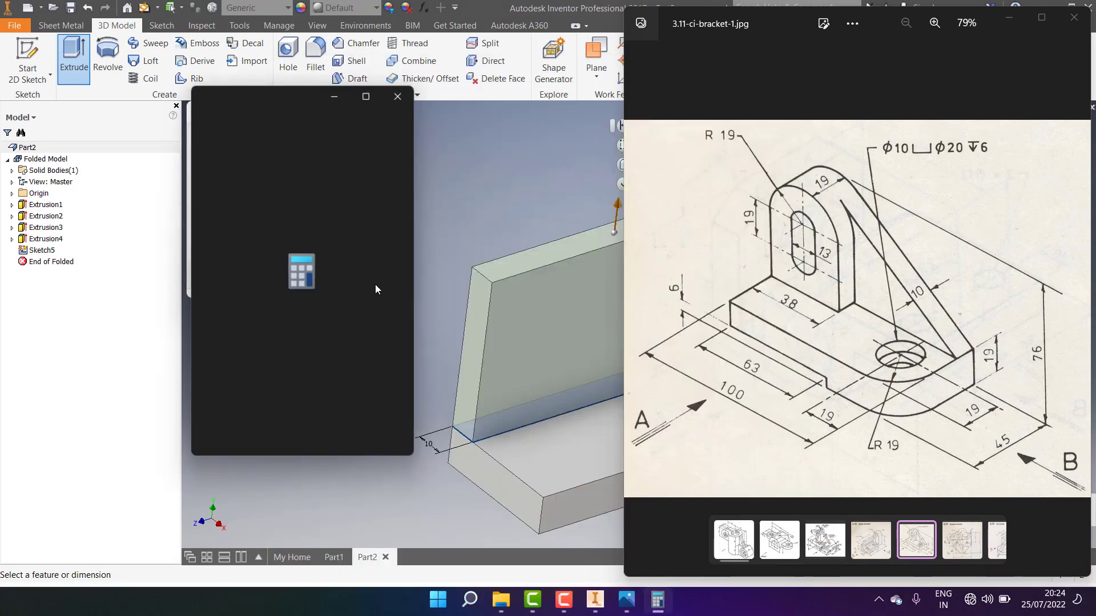
click(209, 404)
click(330, 329)
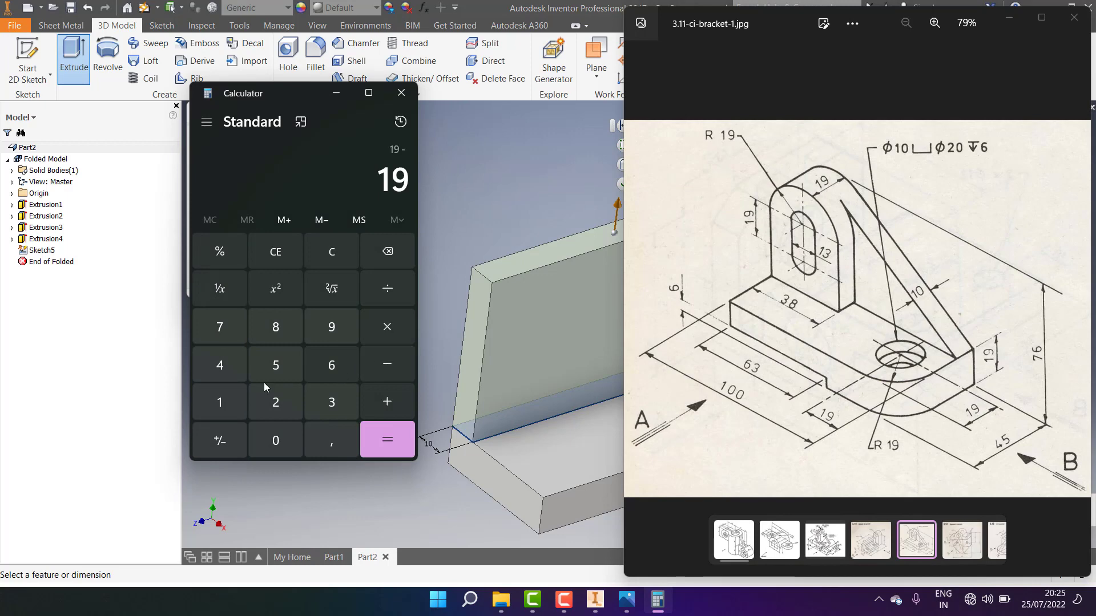
click(232, 324)
click(331, 365)
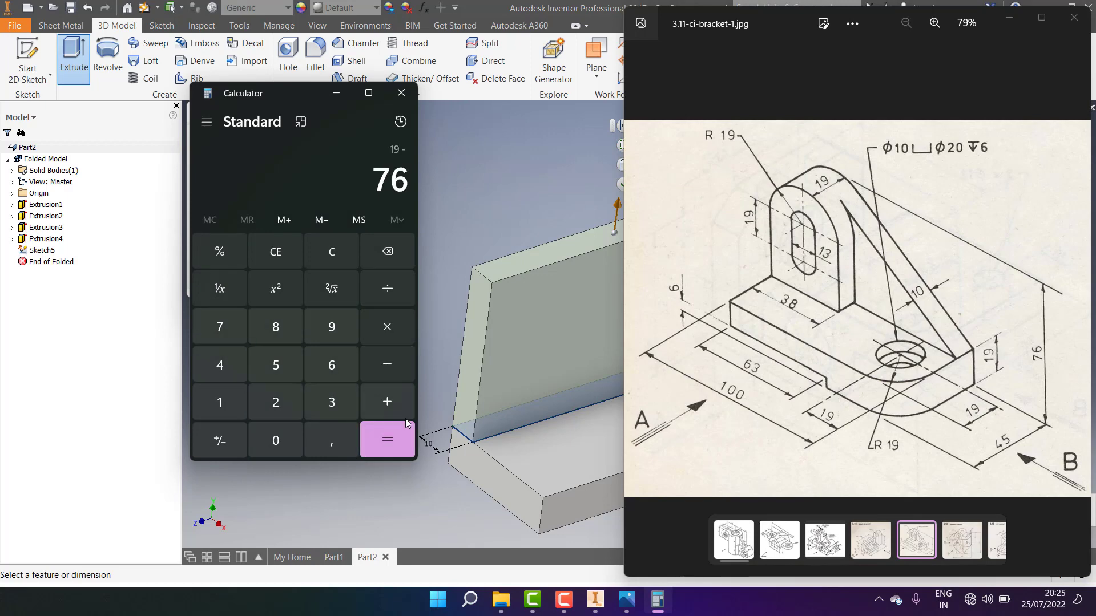
click(381, 441)
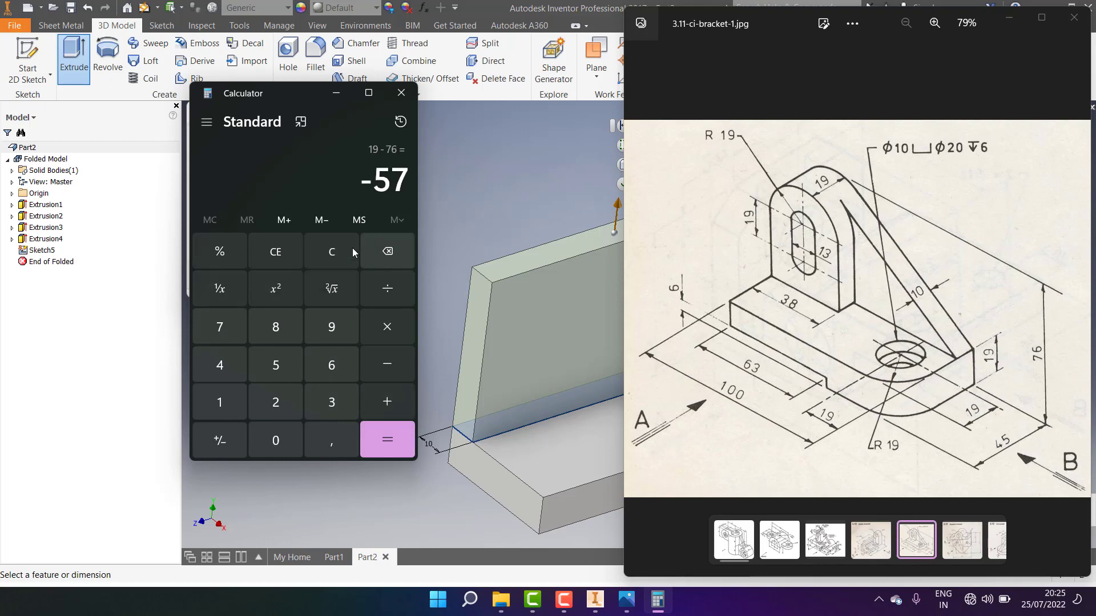
click(352, 248)
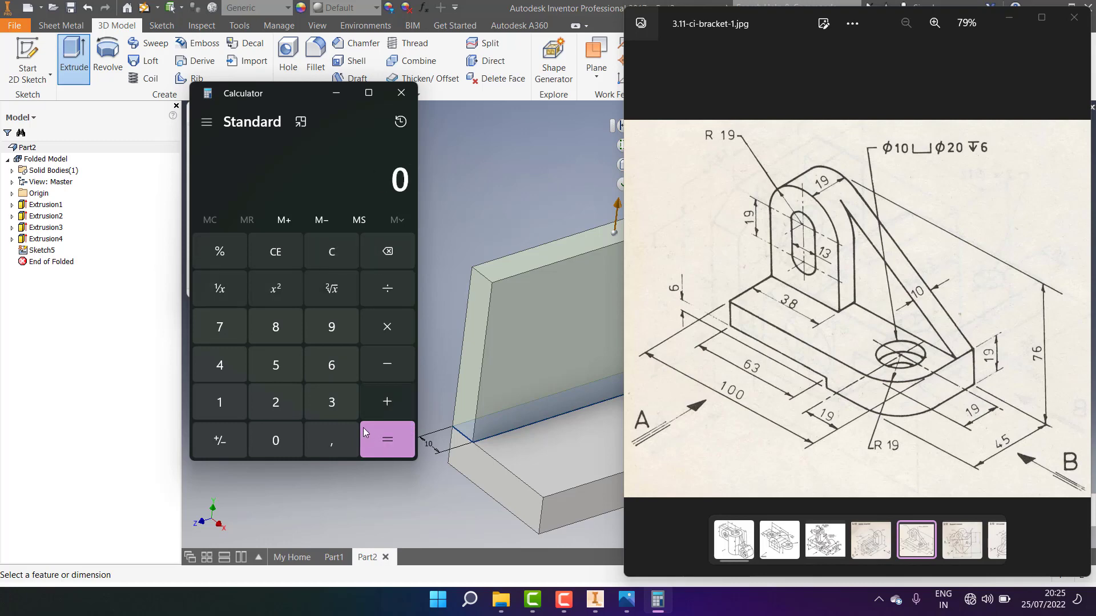
Step: Compute 76 − 19 = 57 for the upright's height and minimize Calculator
click(221, 327)
click(332, 365)
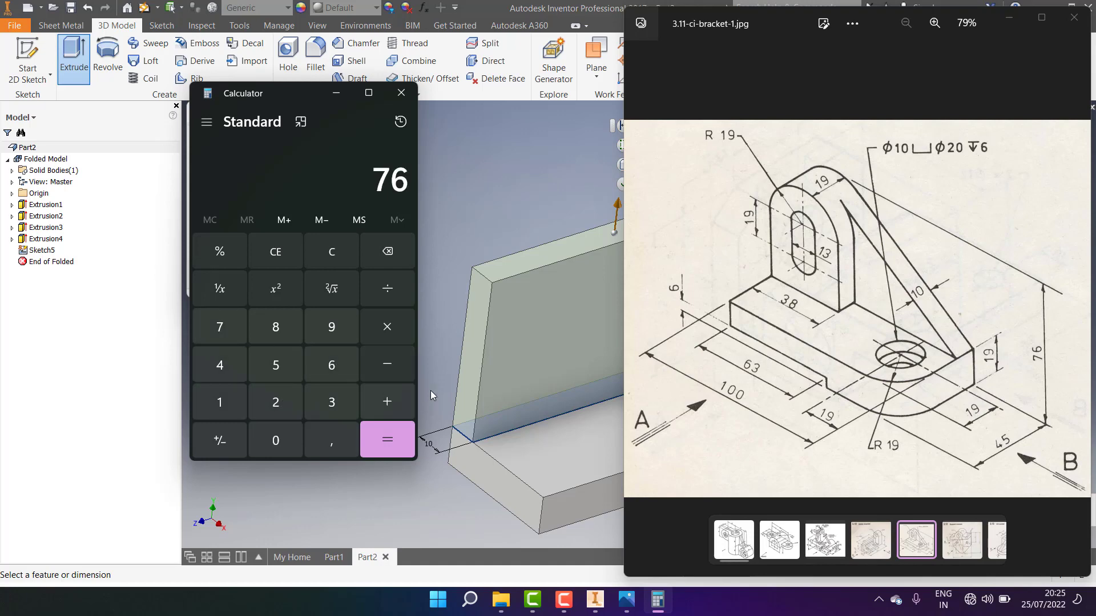
click(389, 355)
click(221, 406)
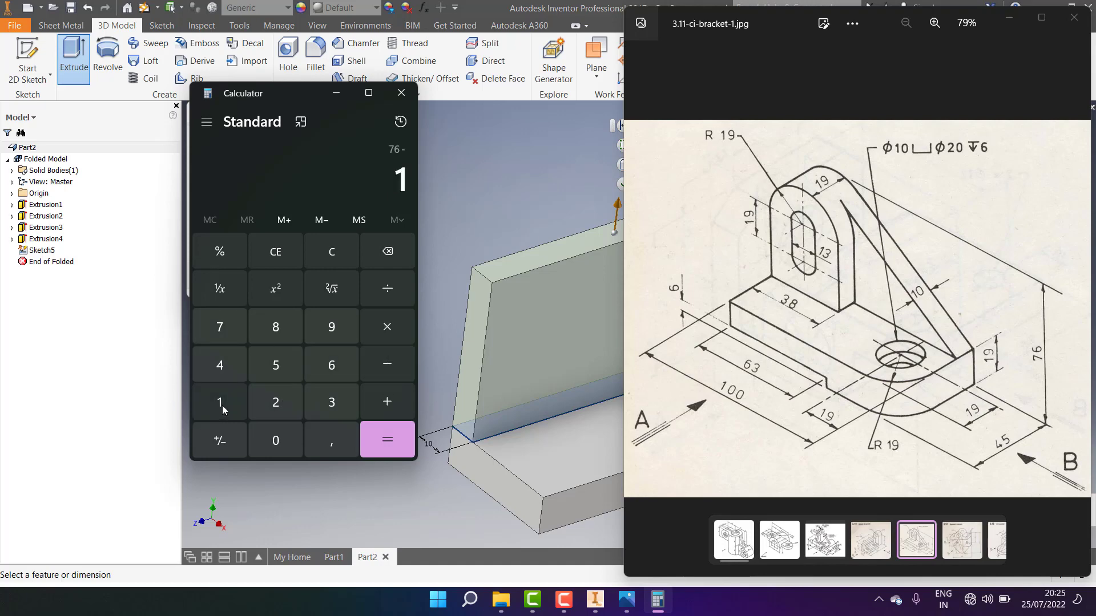
click(334, 327)
click(378, 430)
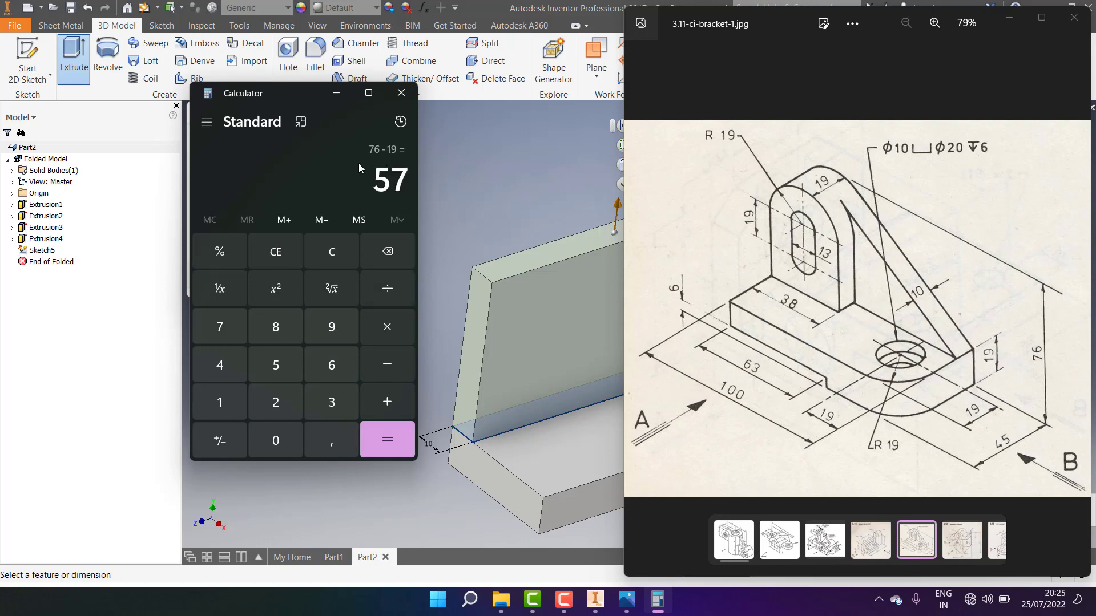
click(327, 96)
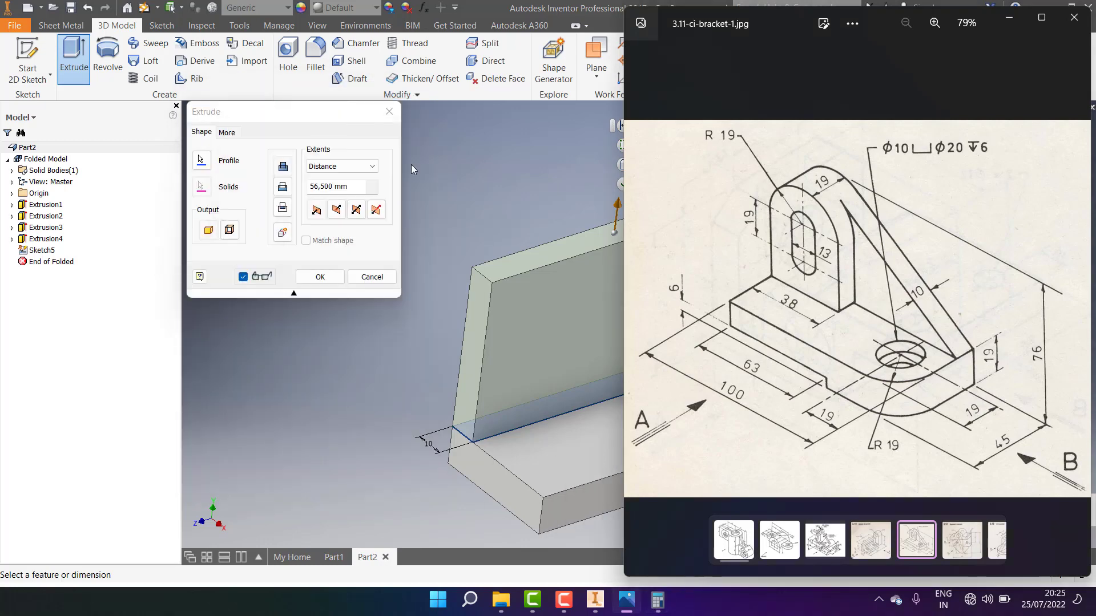
Step: Set the strip extrusion distance to 57 mm to create the upright wall
click(347, 187)
drag(358, 189, 296, 185)
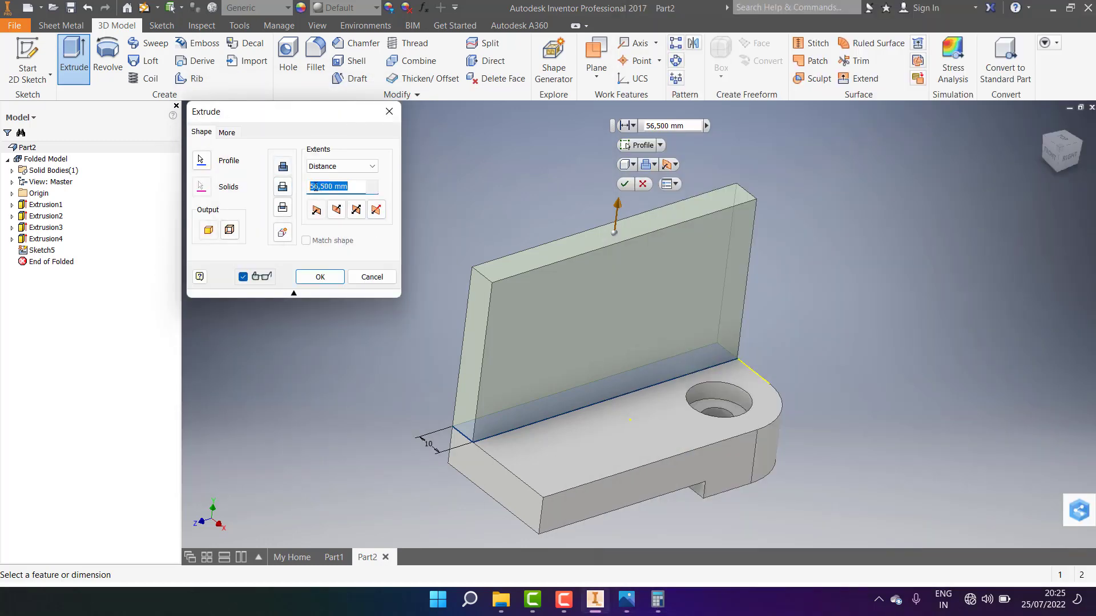
text(57)
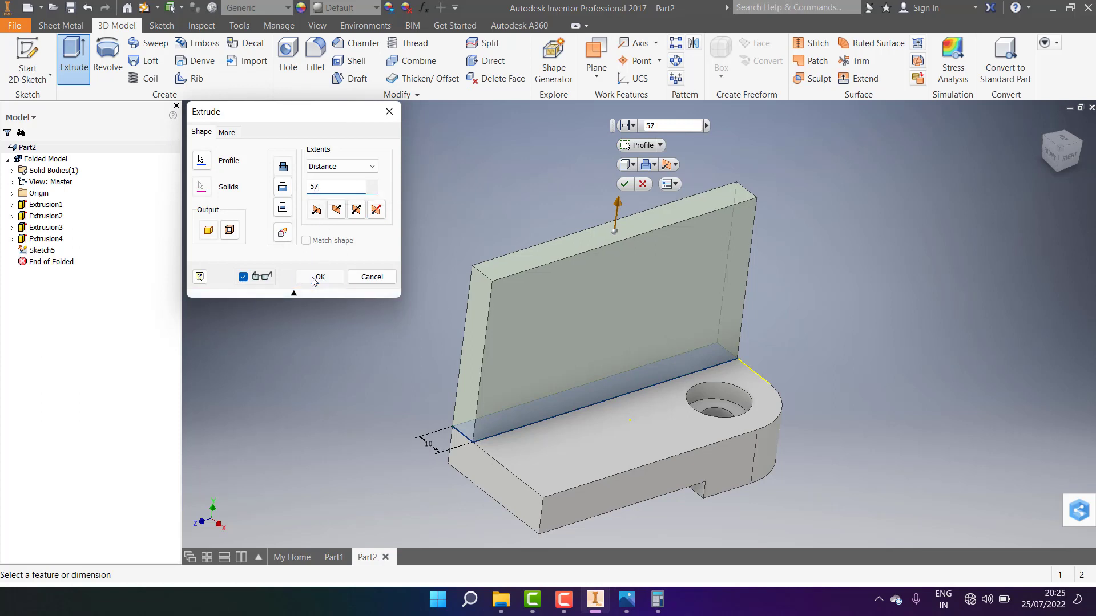
click(322, 277)
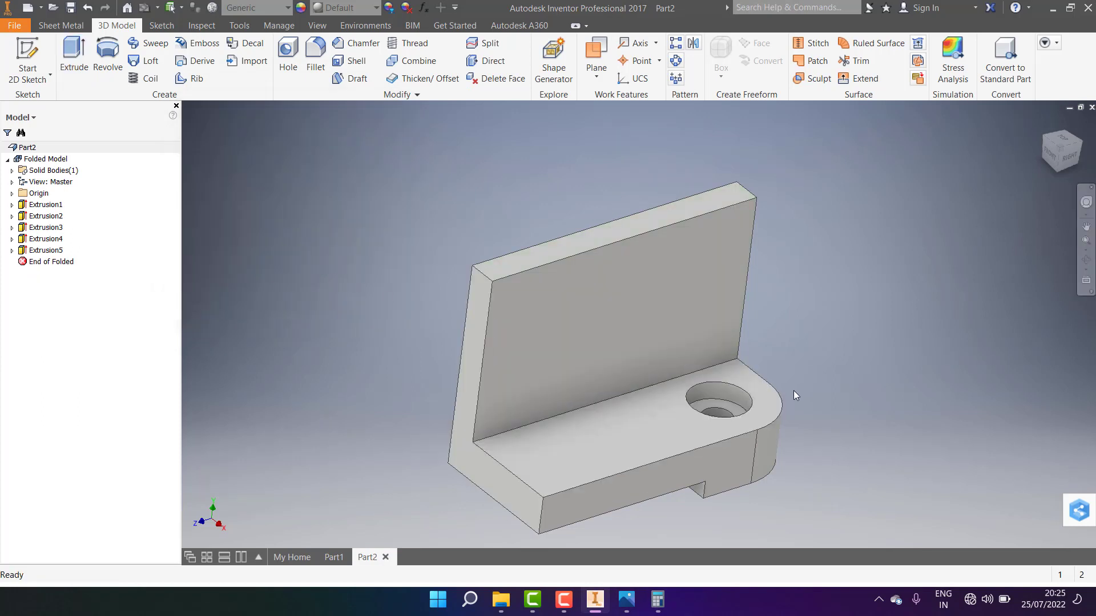
Step: After checking the drawing, start a new sketch on the upright plate's face
click(626, 600)
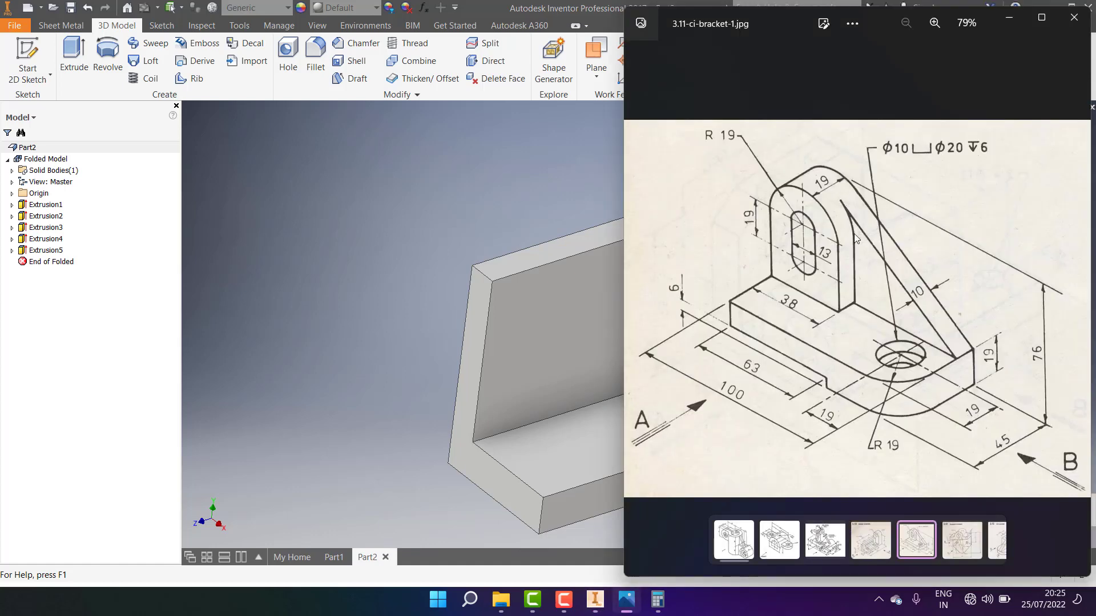
click(323, 367)
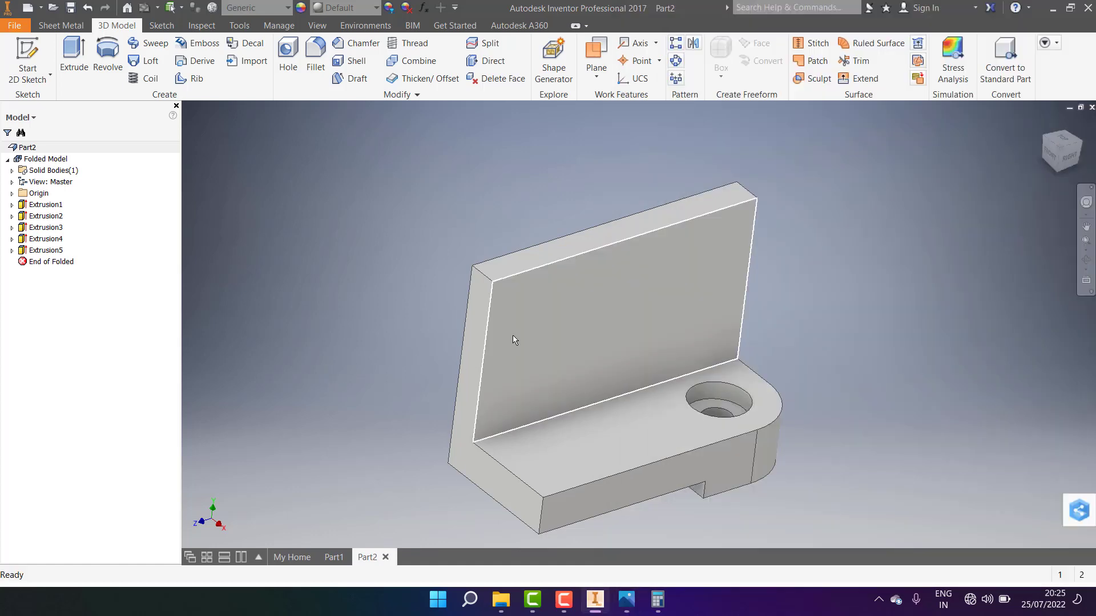
click(511, 336)
click(561, 329)
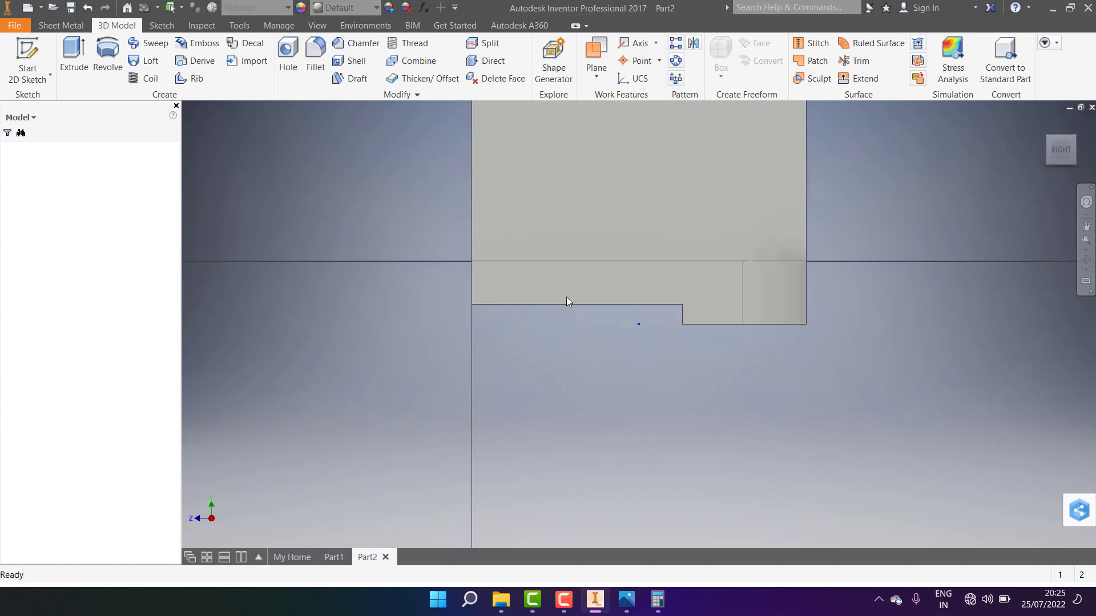
scroll(554, 246, down, 3)
scroll(533, 293, up, 2)
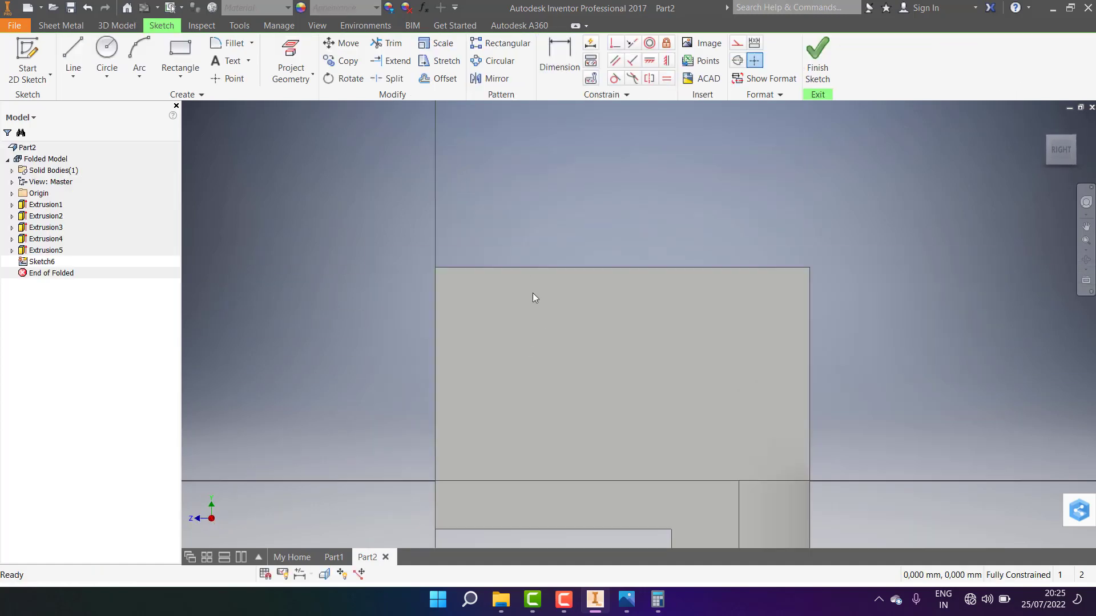
Step: Bring up the bracket drawing in Photos and zoom it from 79% to 90%
click(626, 599)
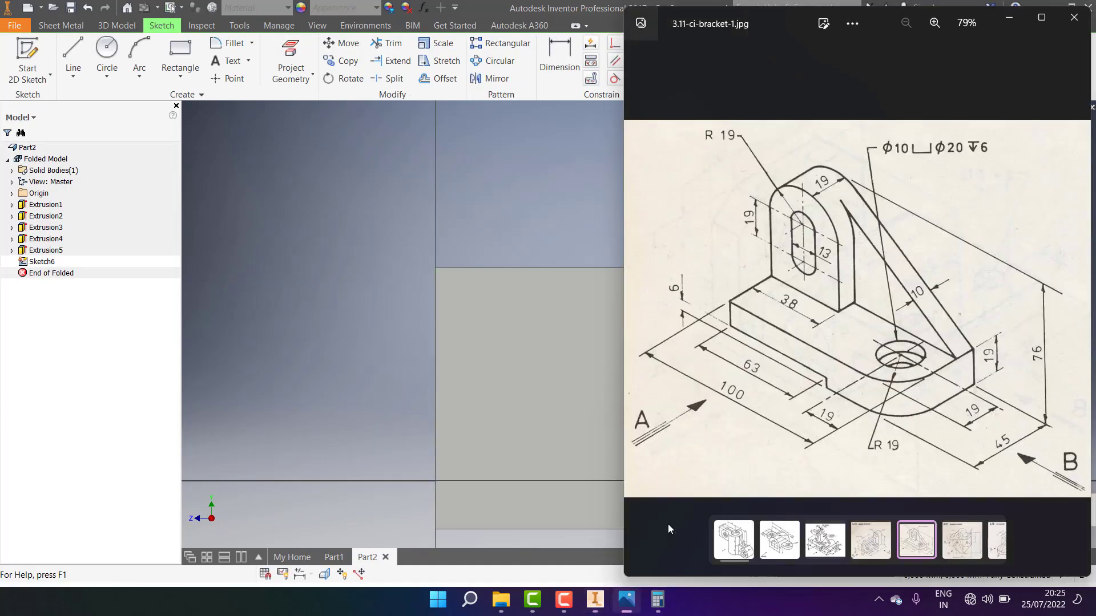
scroll(727, 190, up, 1)
scroll(737, 165, up, 1)
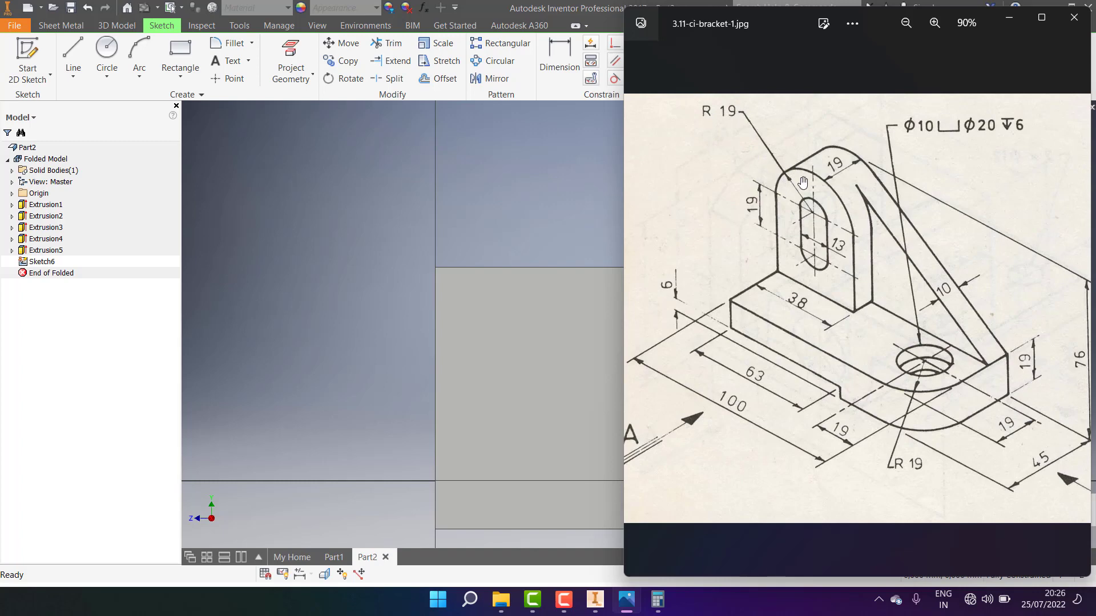
Step: Draw concentric trial circles of 19 mm and 38 mm near the plate's upper left
click(510, 140)
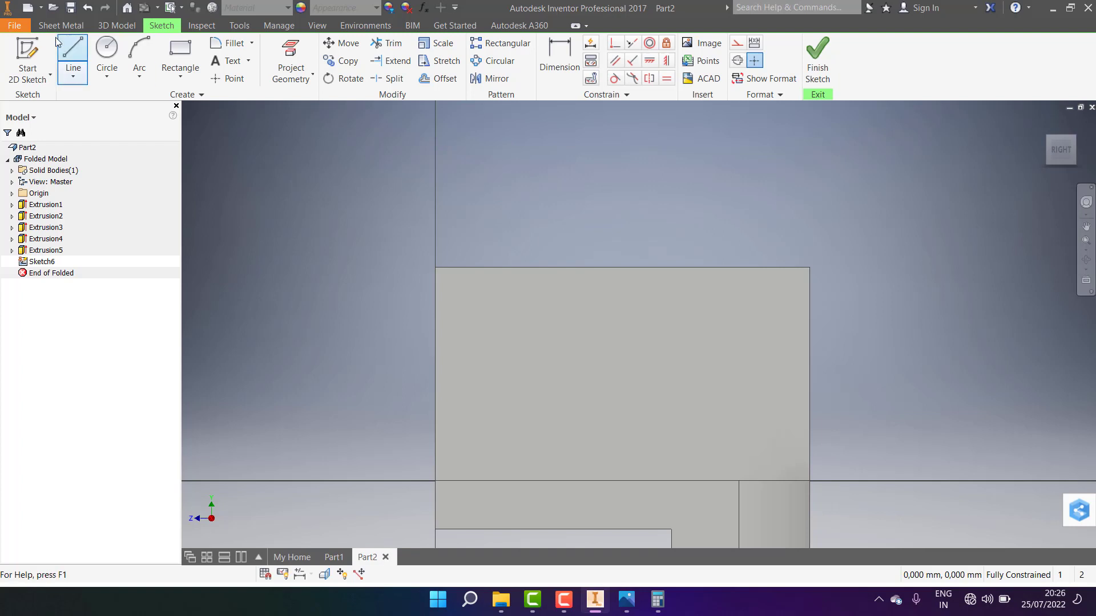
click(107, 57)
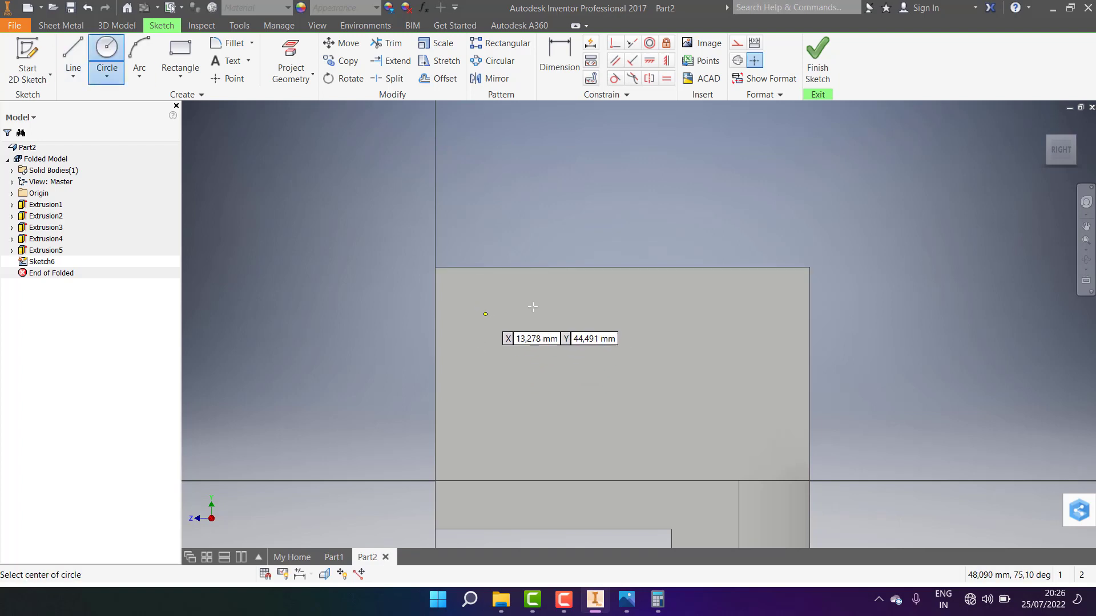
click(493, 325)
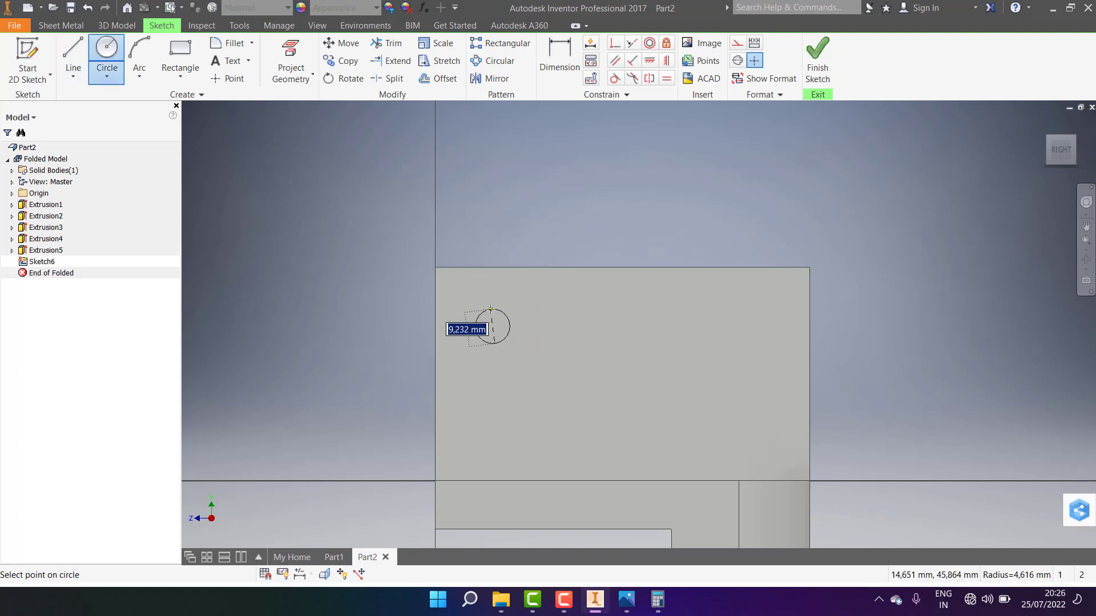
text(1)
key(Return)
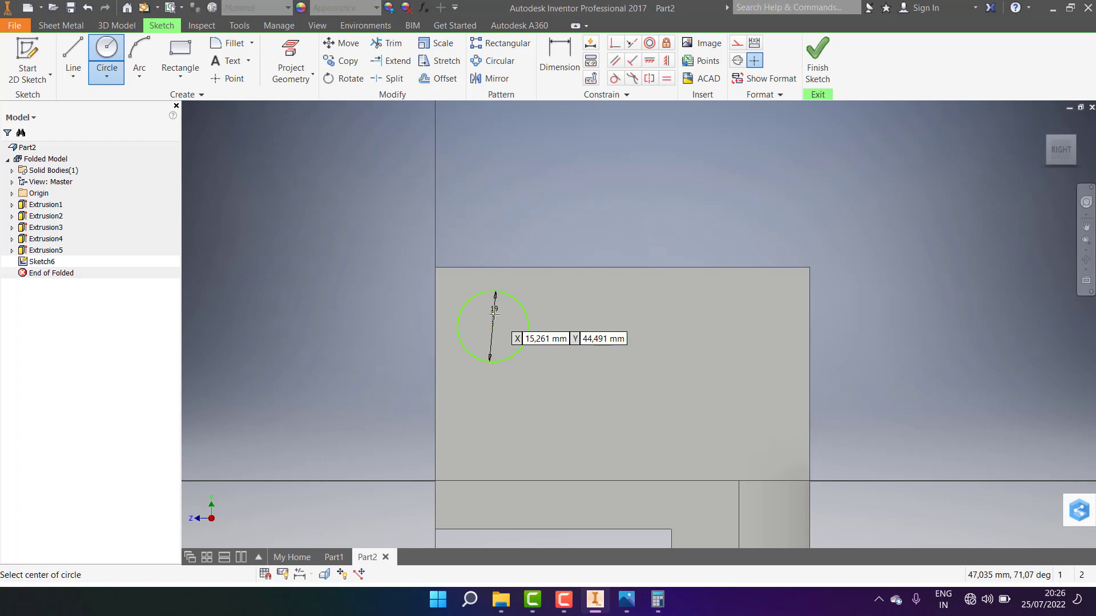
click(106, 54)
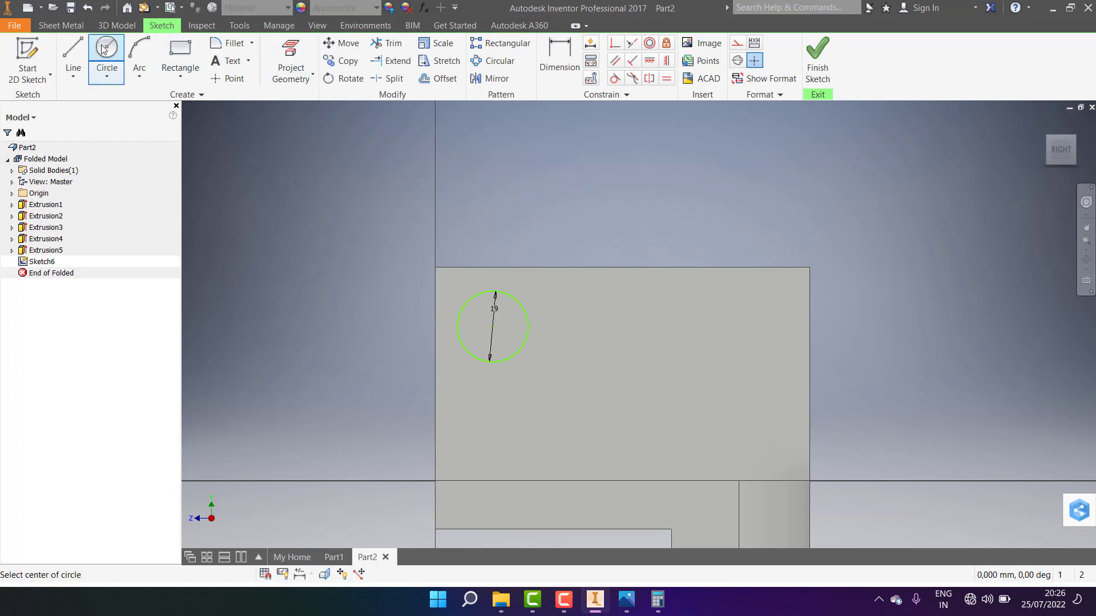
click(492, 326)
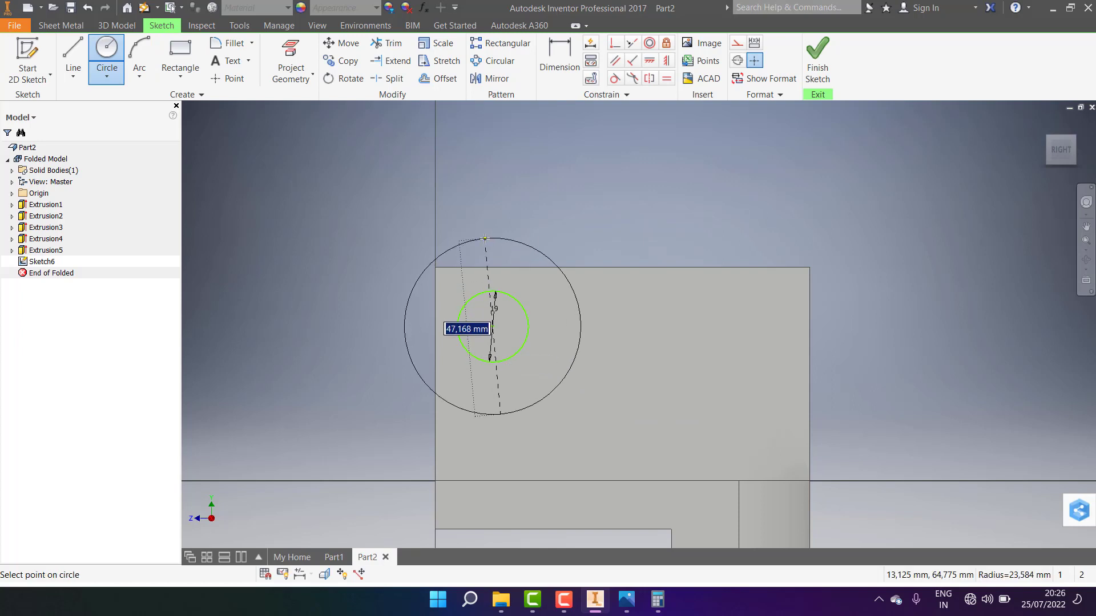
text(38)
key(Return)
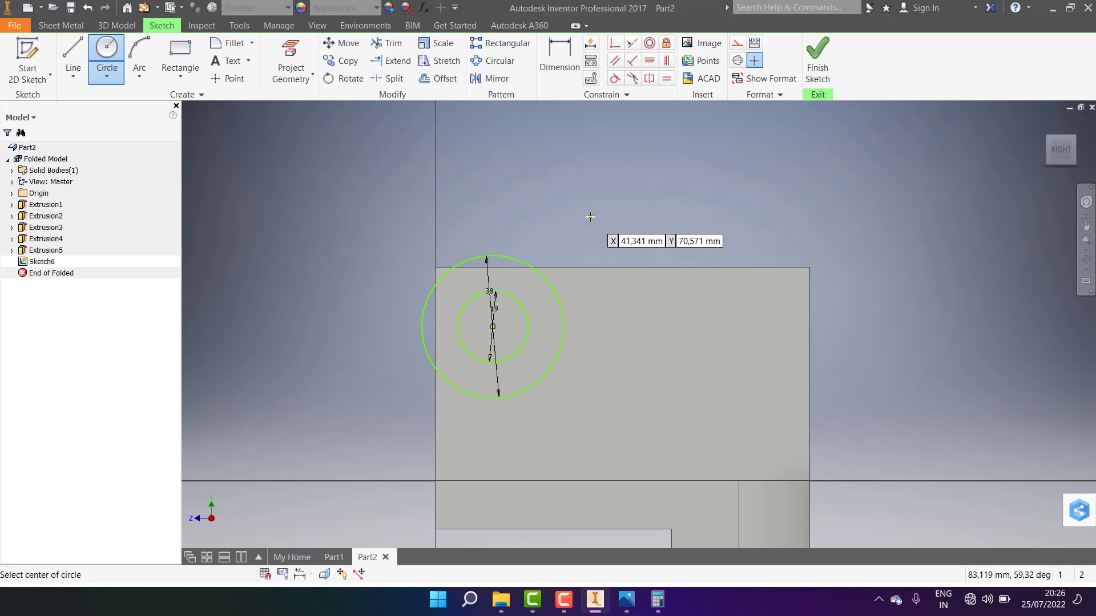
Step: Delete both the 19 mm and 38 mm trial circles from the sketch
key(Escape)
click(521, 302)
right_click(519, 299)
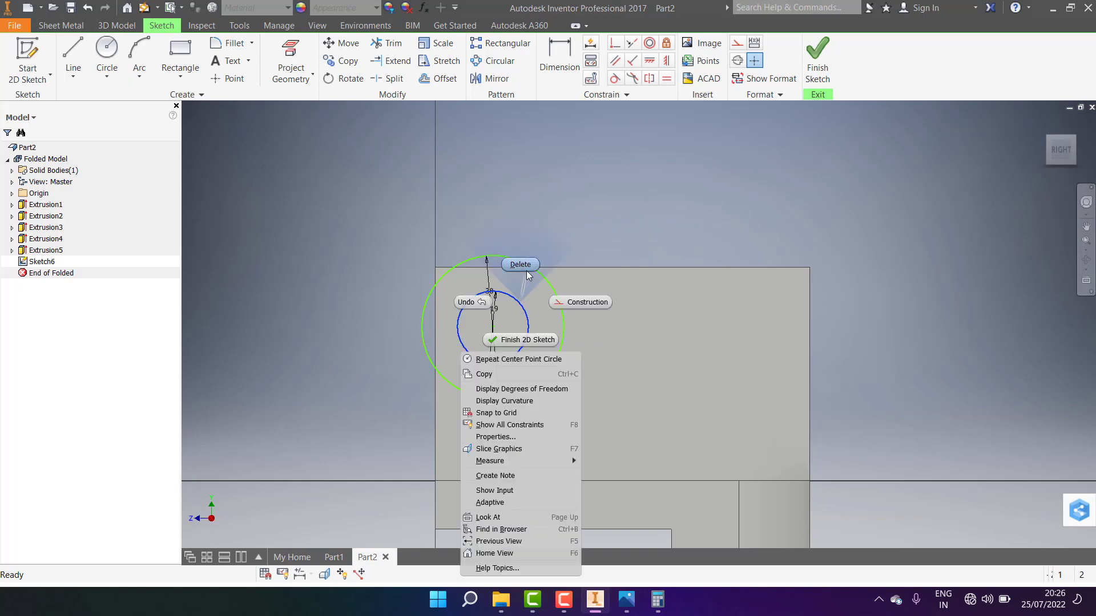
click(526, 270)
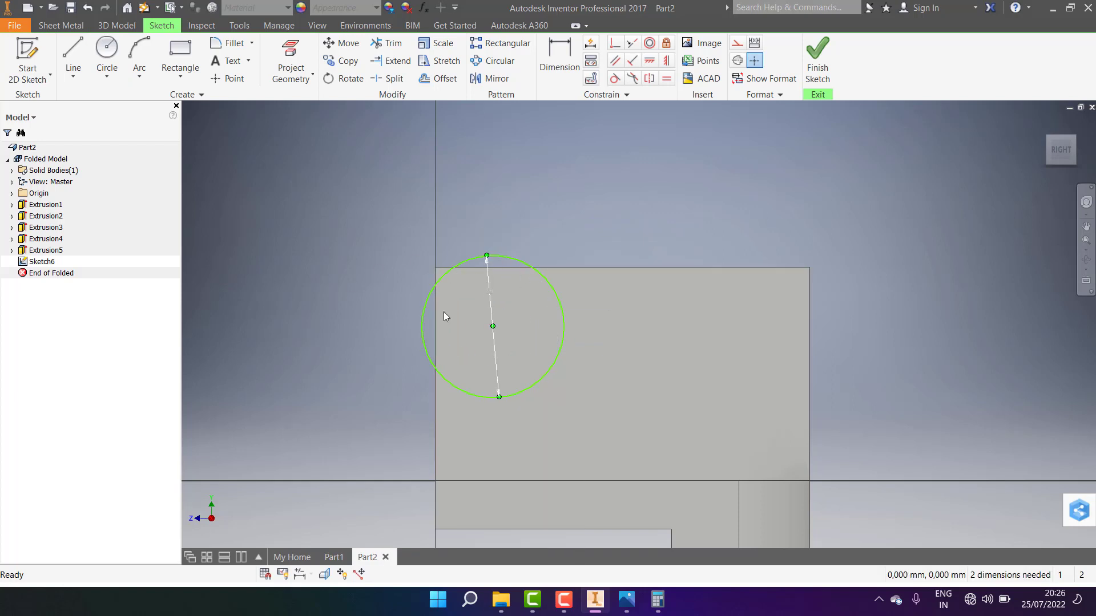
click(525, 271)
right_click(522, 263)
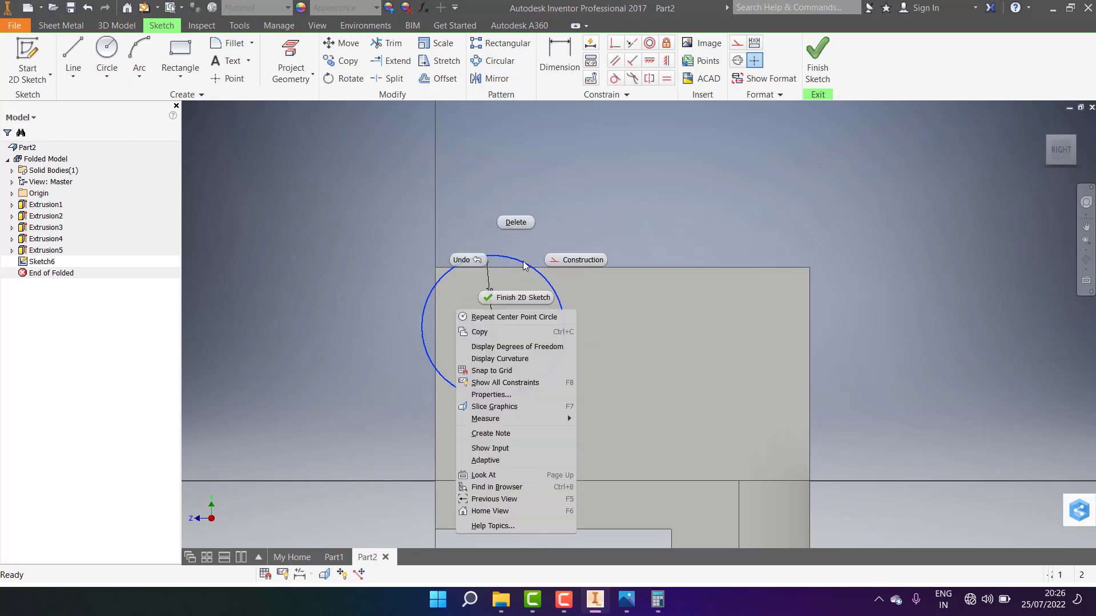
click(518, 222)
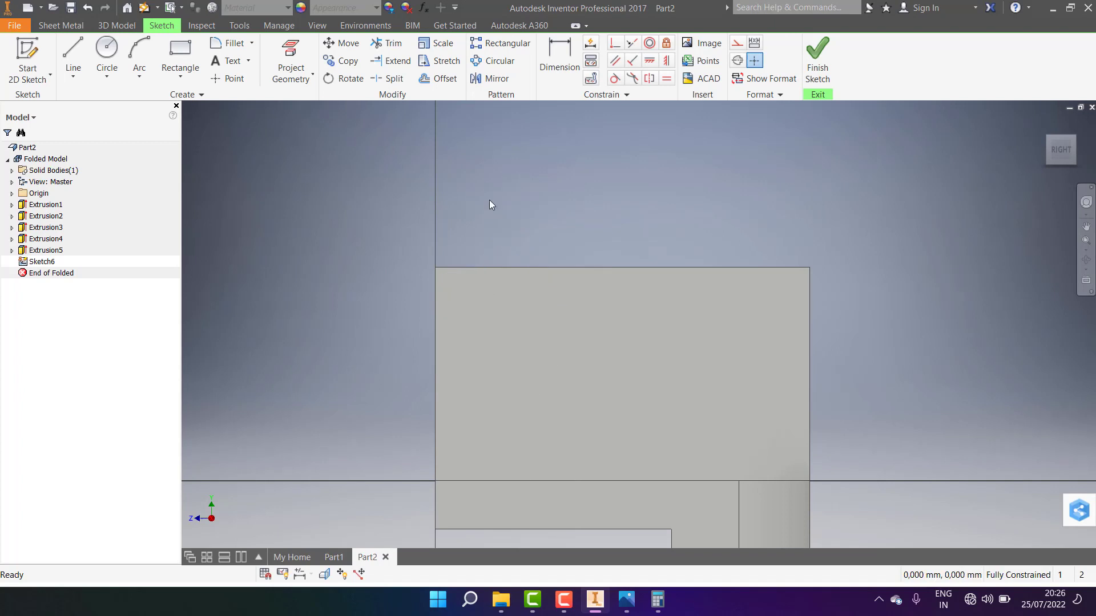
Step: Draw a 19 mm line along the upright's top edge from its left corner, then recheck the drawing
click(73, 57)
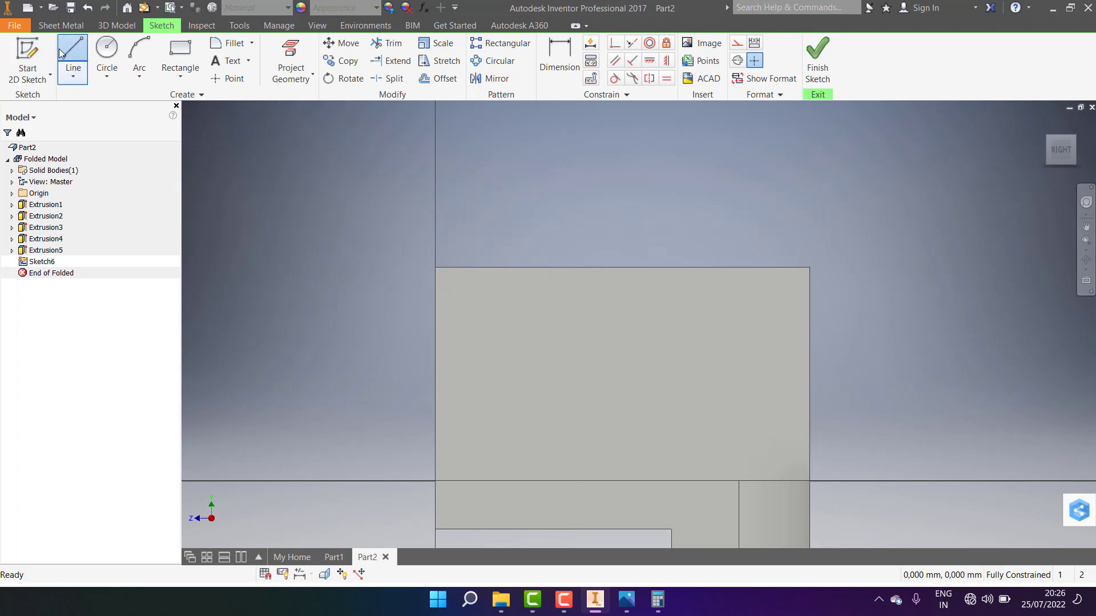
click(436, 266)
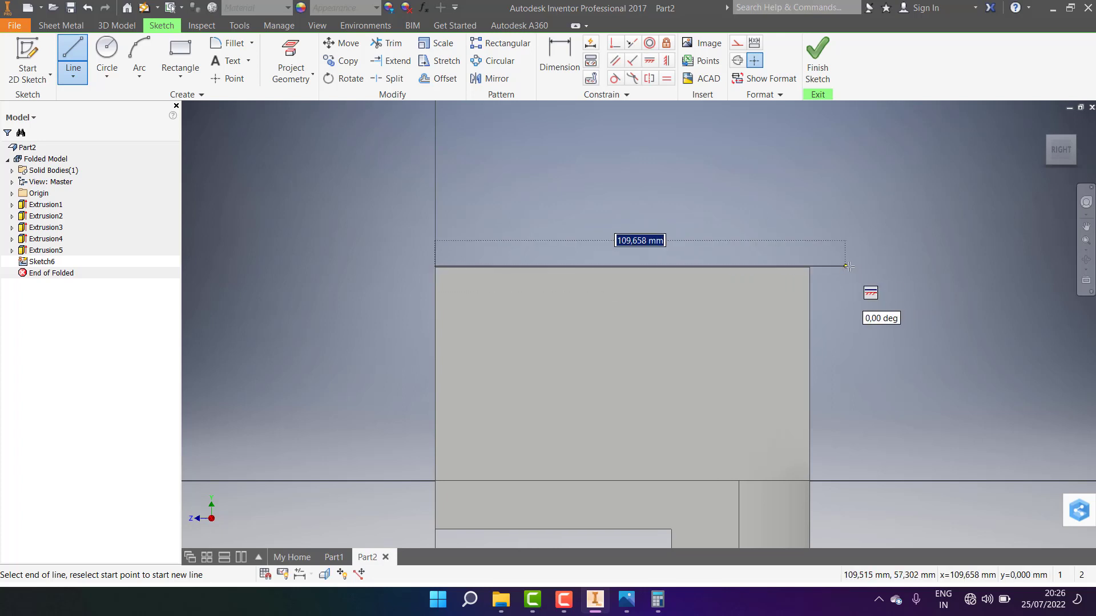
text(19)
key(Return)
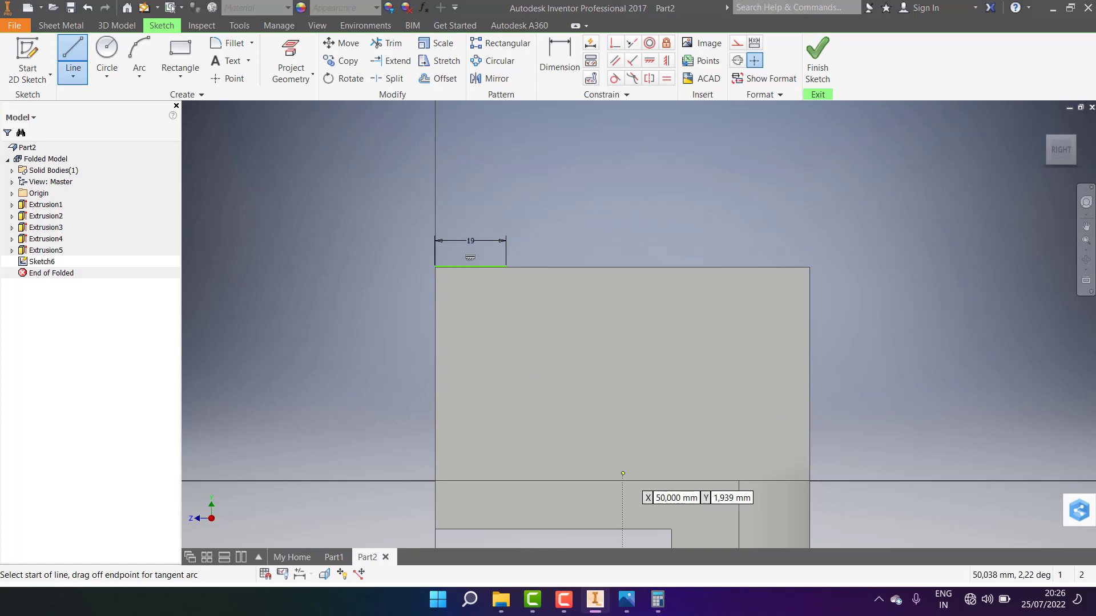
click(626, 600)
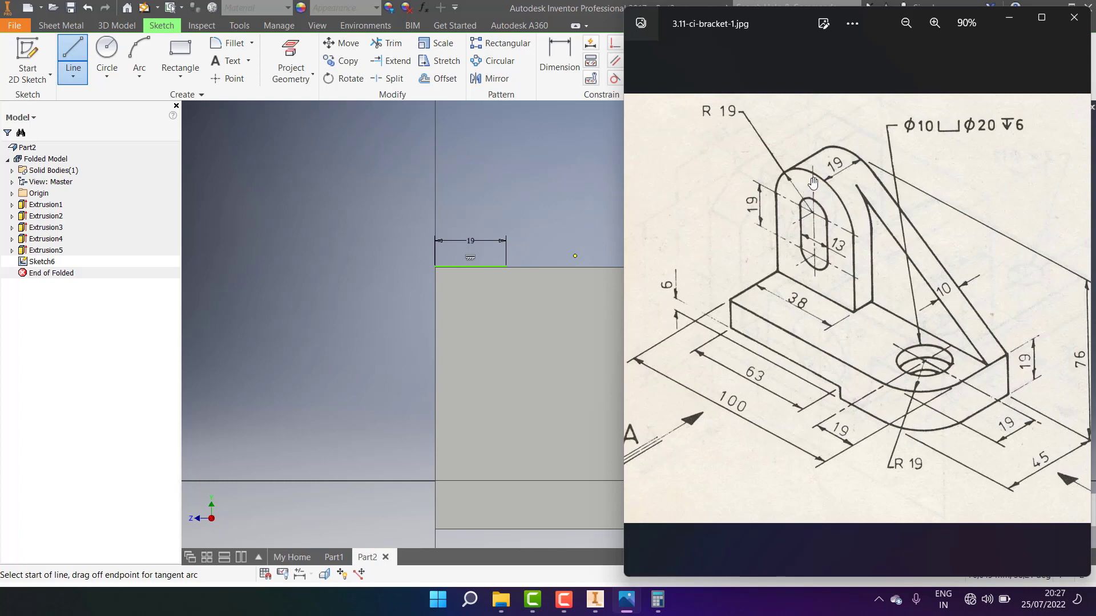
Step: Draw a 38 mm circle centred below the end of the 19 mm guide line
click(106, 51)
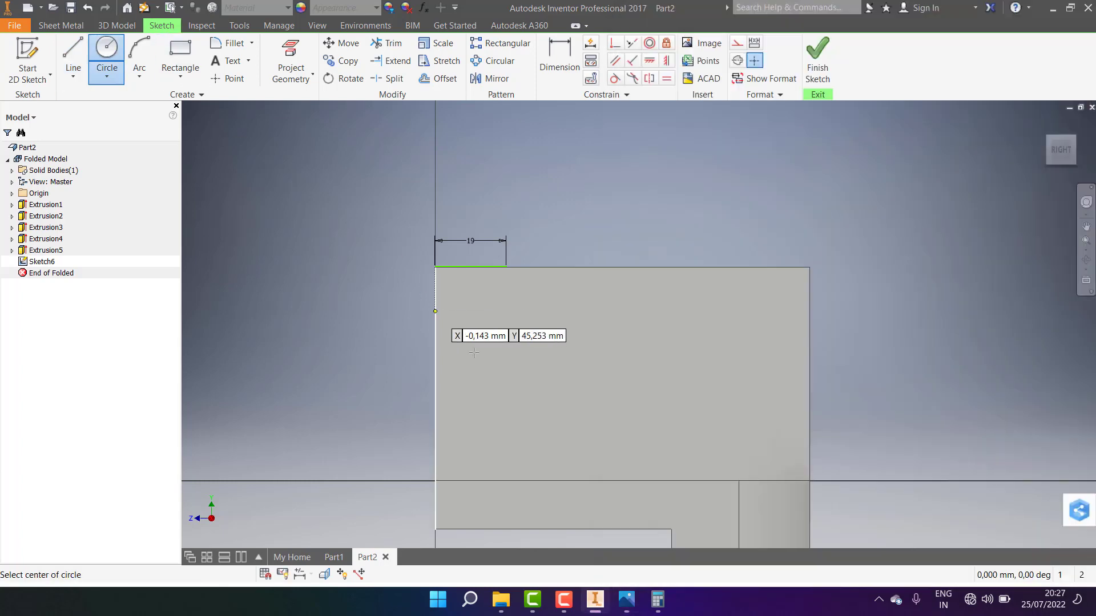
click(506, 358)
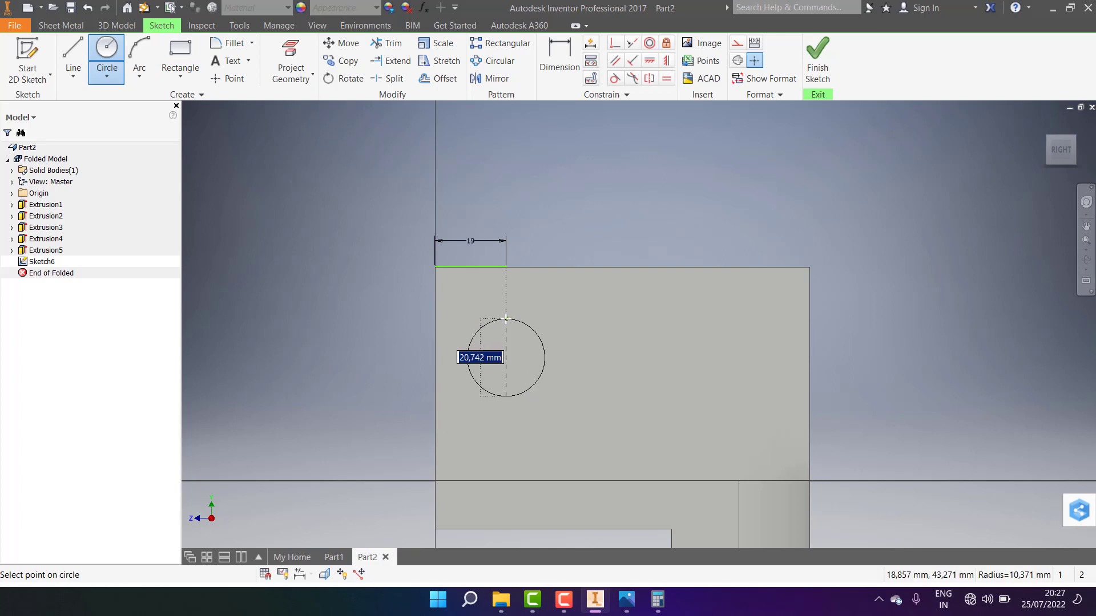
text(3)
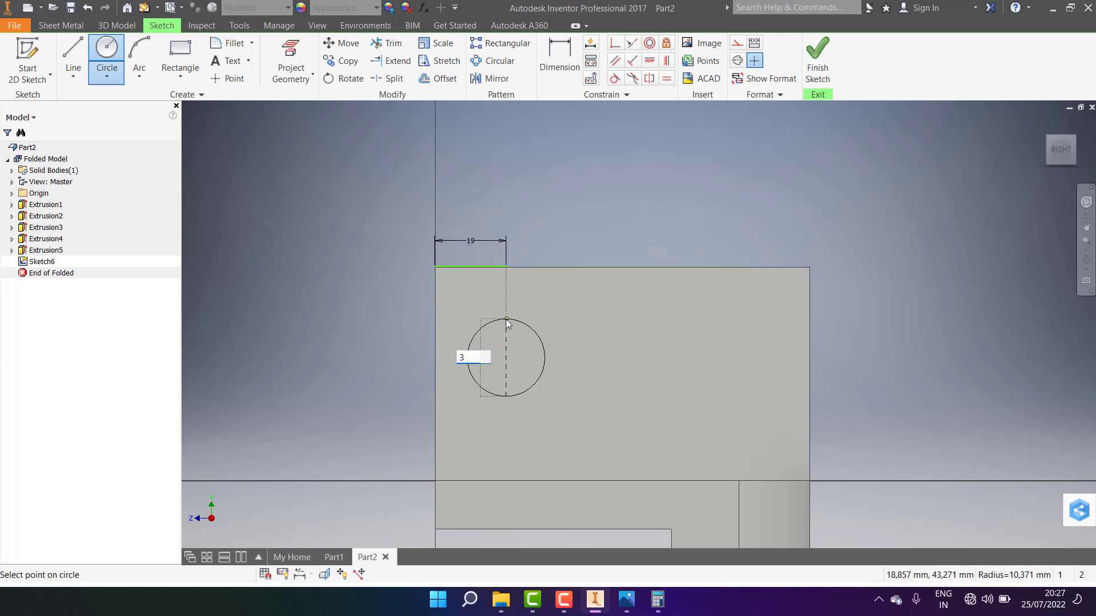
click(627, 599)
click(626, 599)
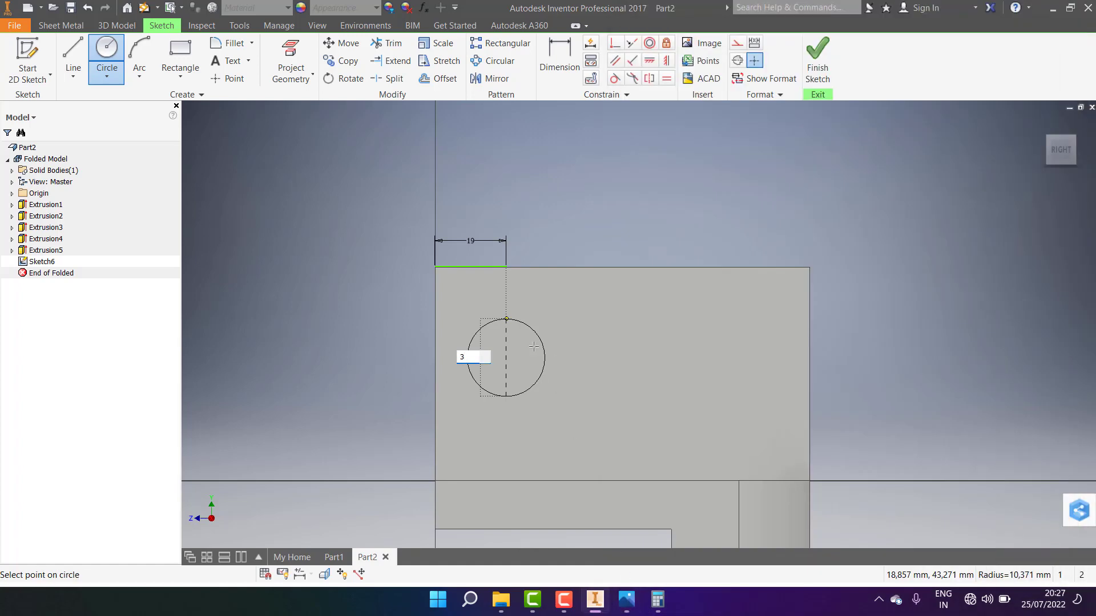
text(8)
key(Return)
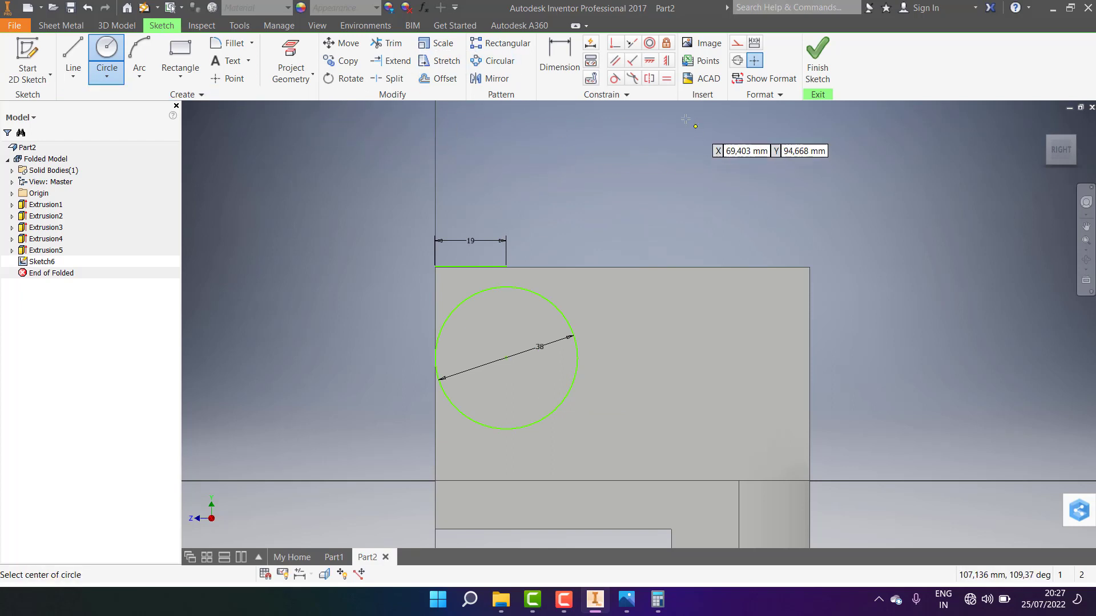
Step: Make the circle's top coincident with the 19 dimension's endpoint
click(76, 66)
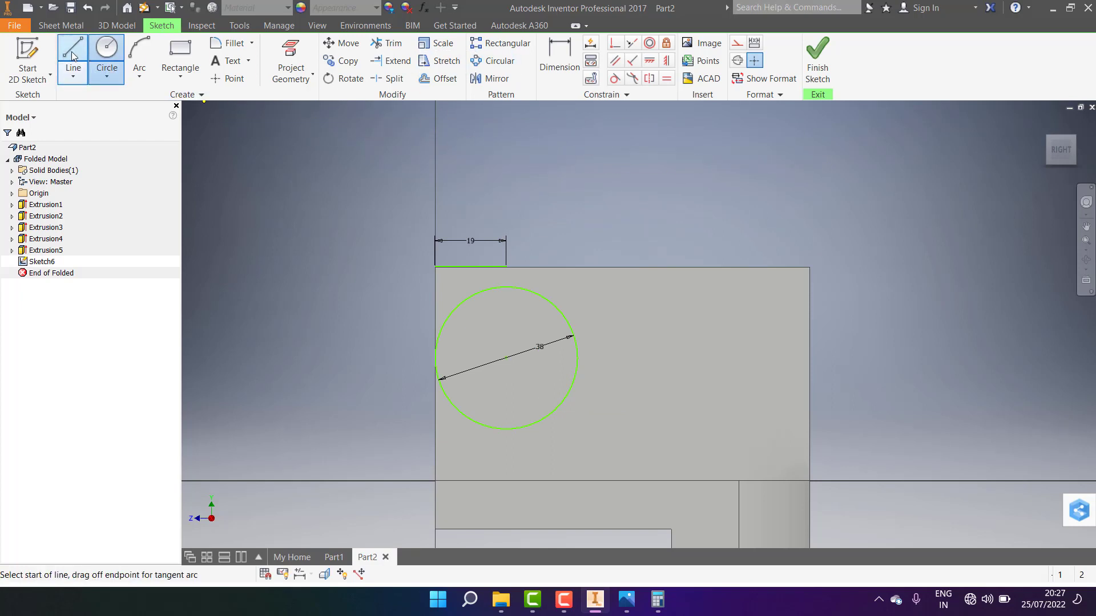
click(507, 285)
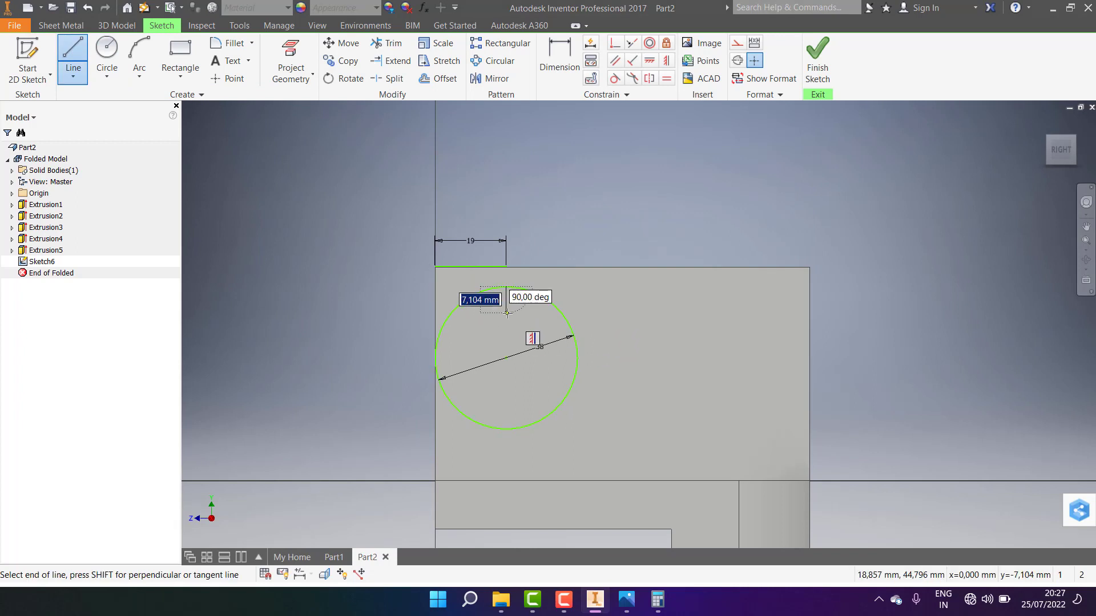
click(507, 313)
key(Escape)
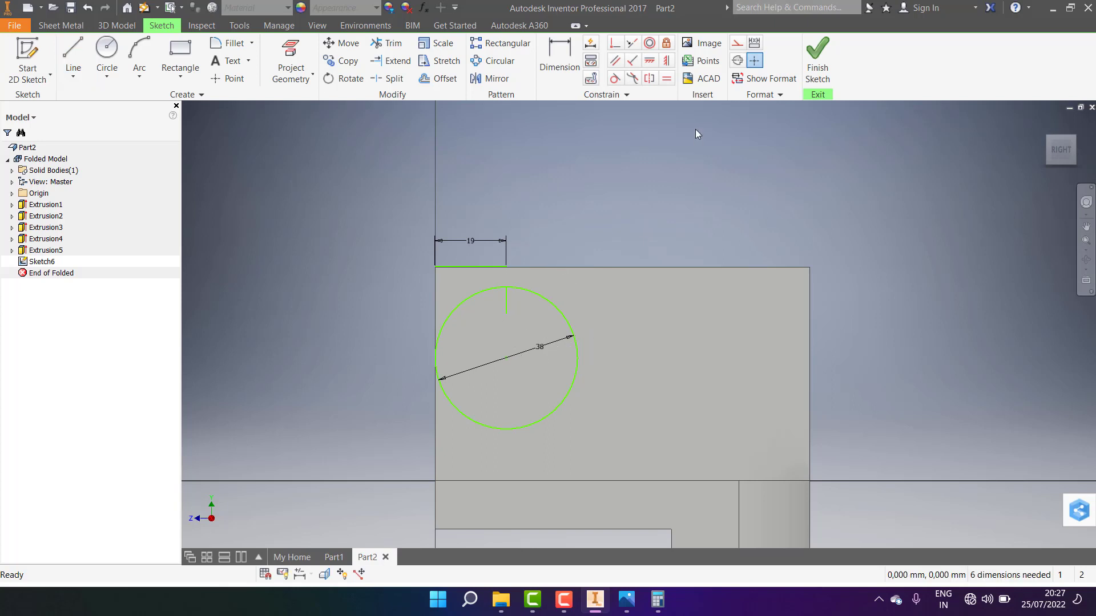
click(614, 46)
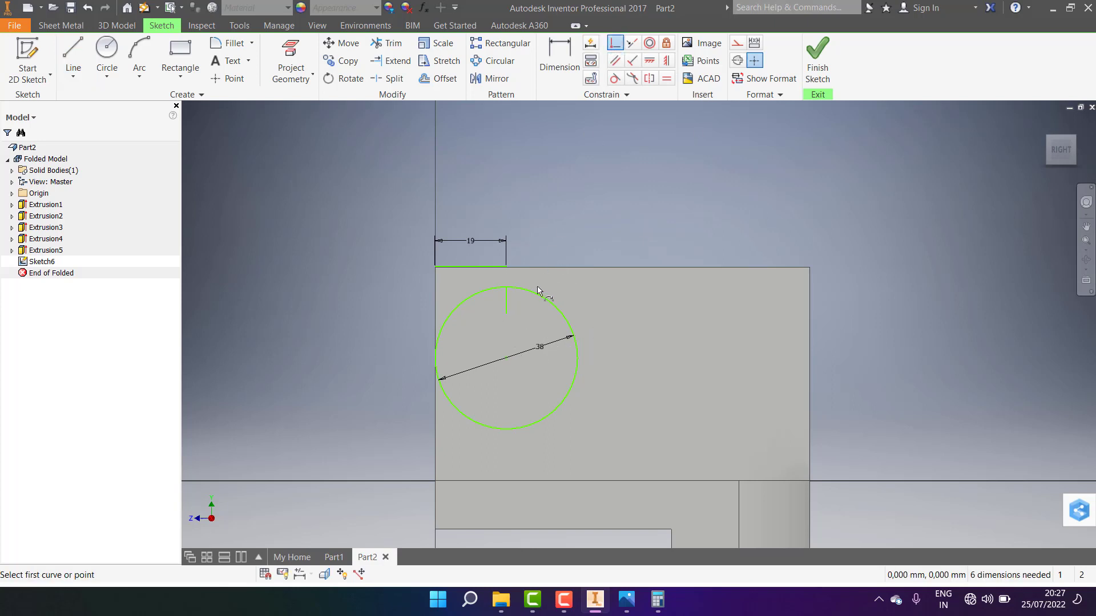
click(507, 288)
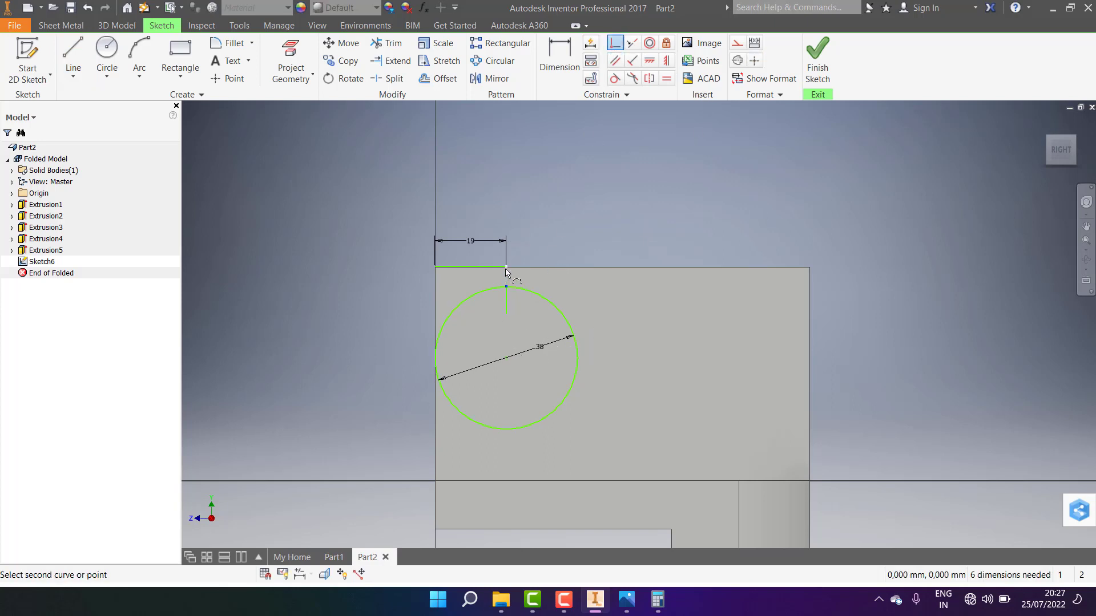
Step: Delete the vertical and horizontal helper lines along with the 19 dimension
right_click(504, 298)
click(501, 218)
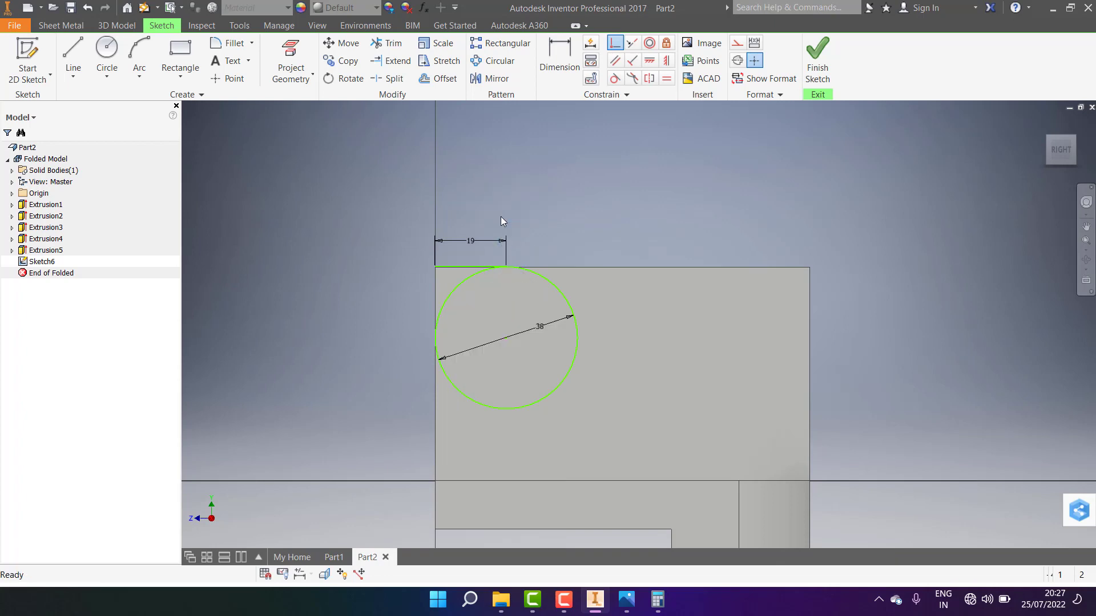
right_click(457, 269)
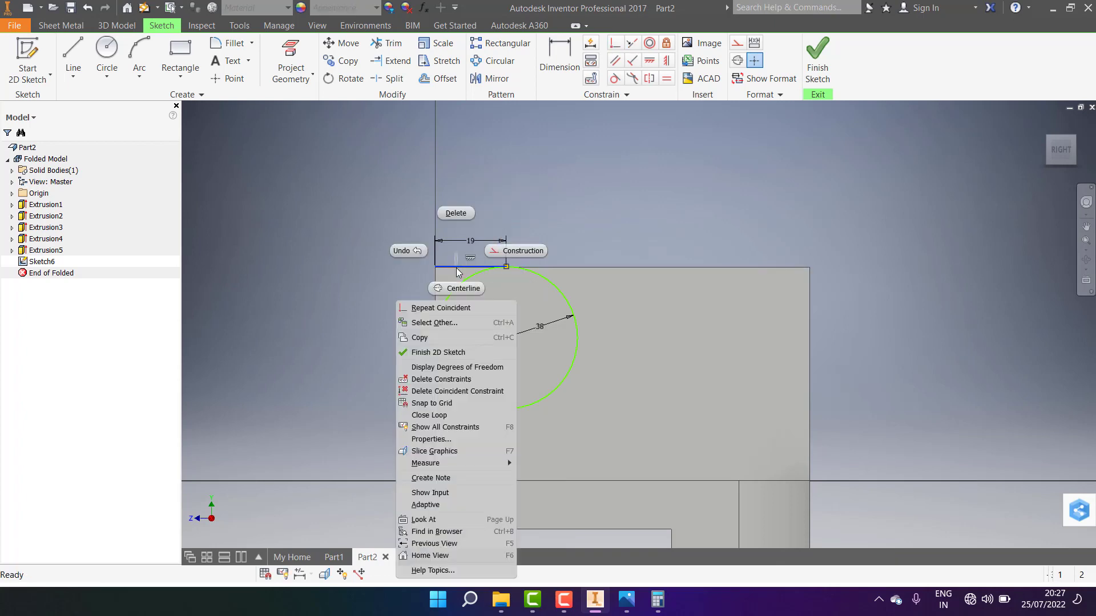
click(453, 213)
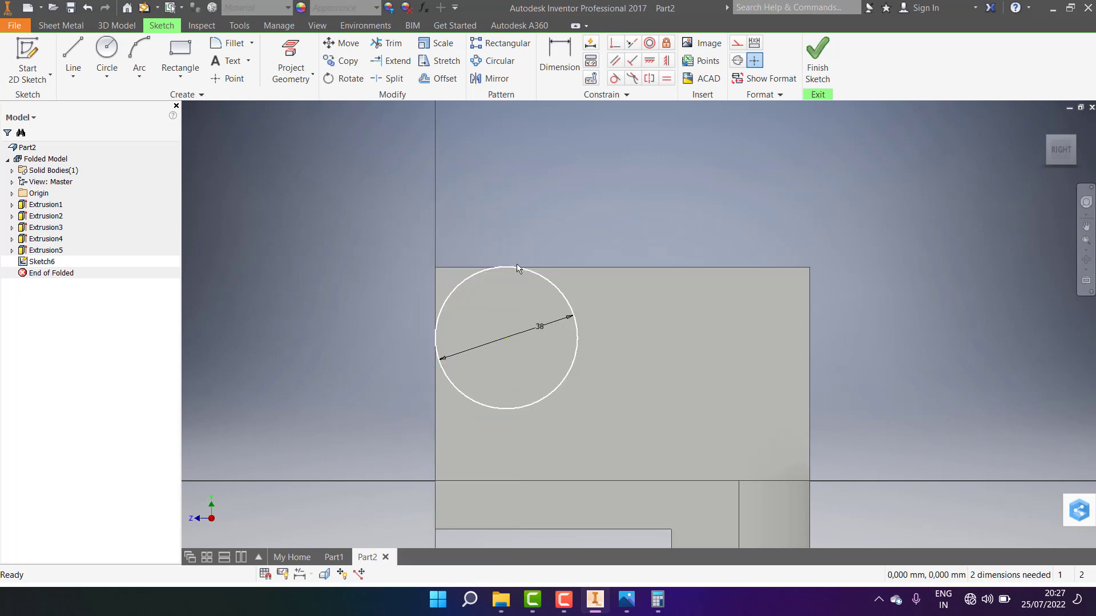
Step: Draw lines down both circle sides and along the base edge, then trim off the lower arc
click(627, 600)
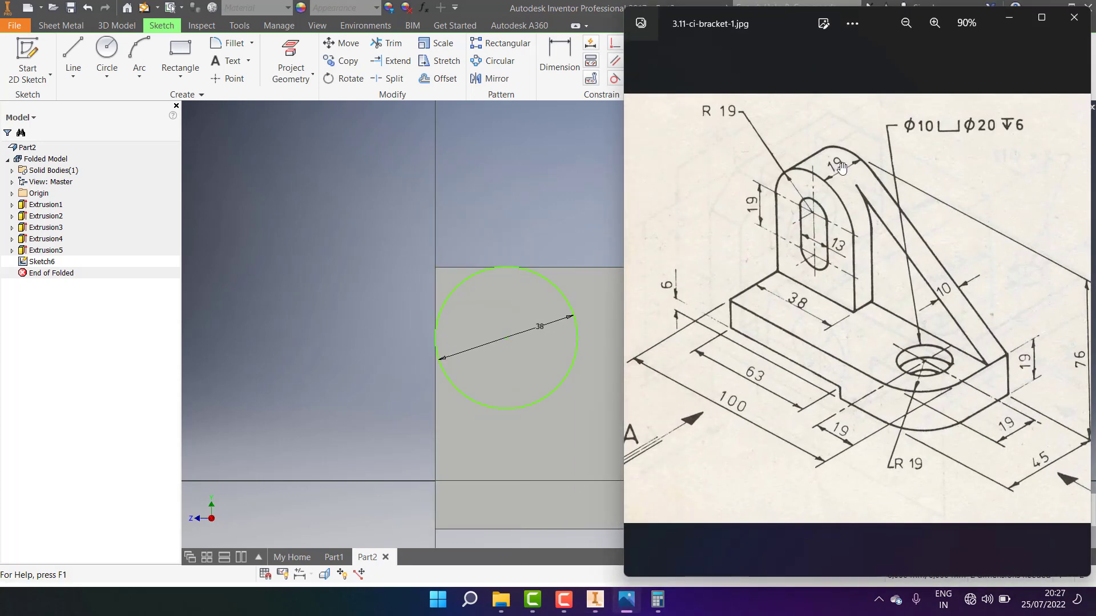
click(393, 177)
click(73, 57)
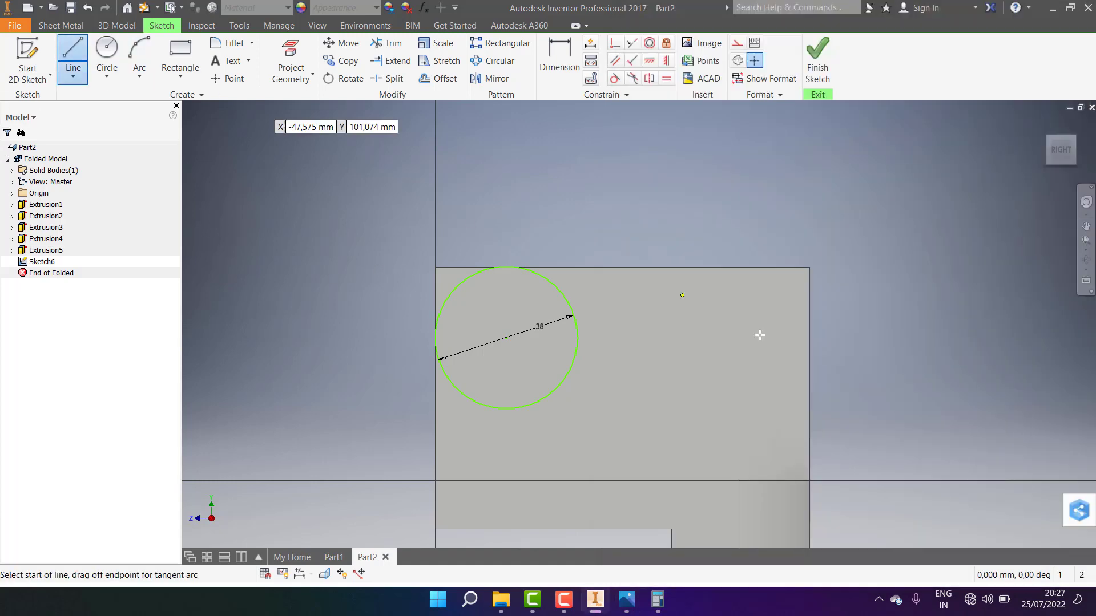
click(577, 337)
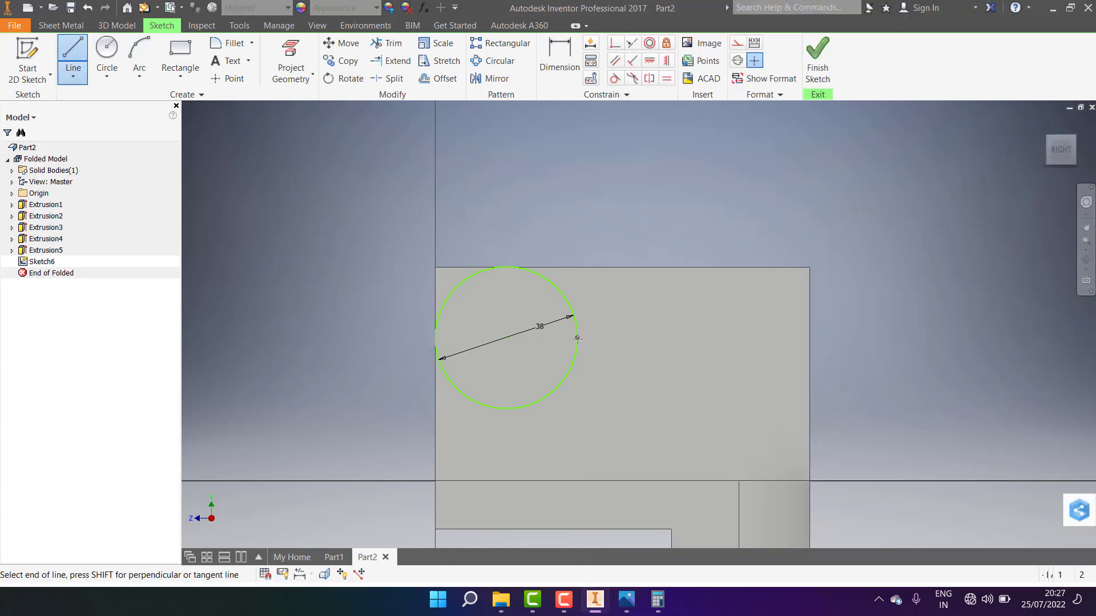
click(578, 482)
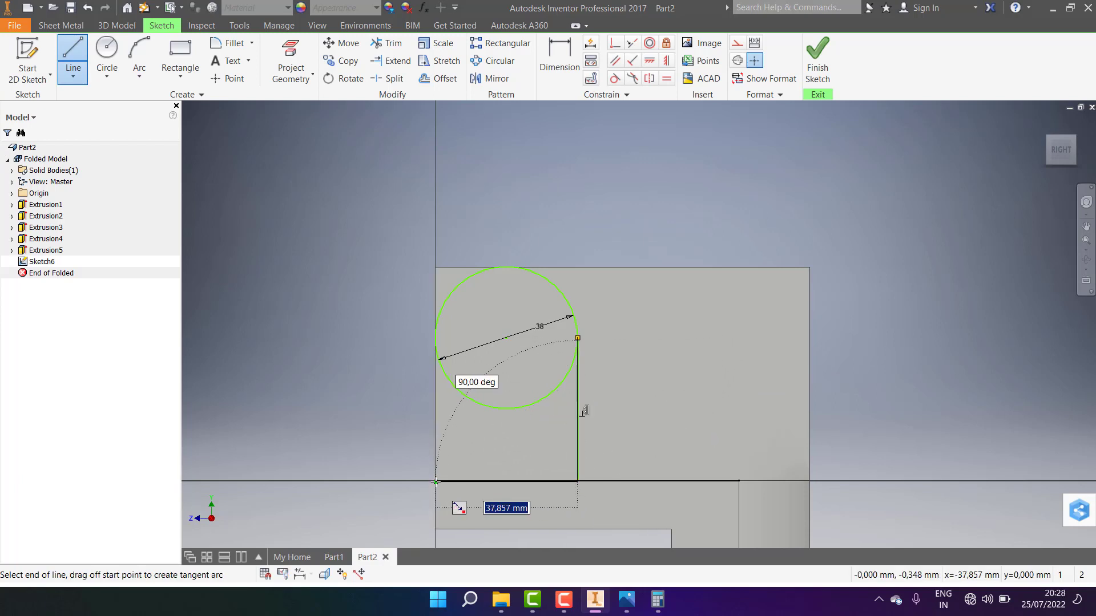
click(435, 482)
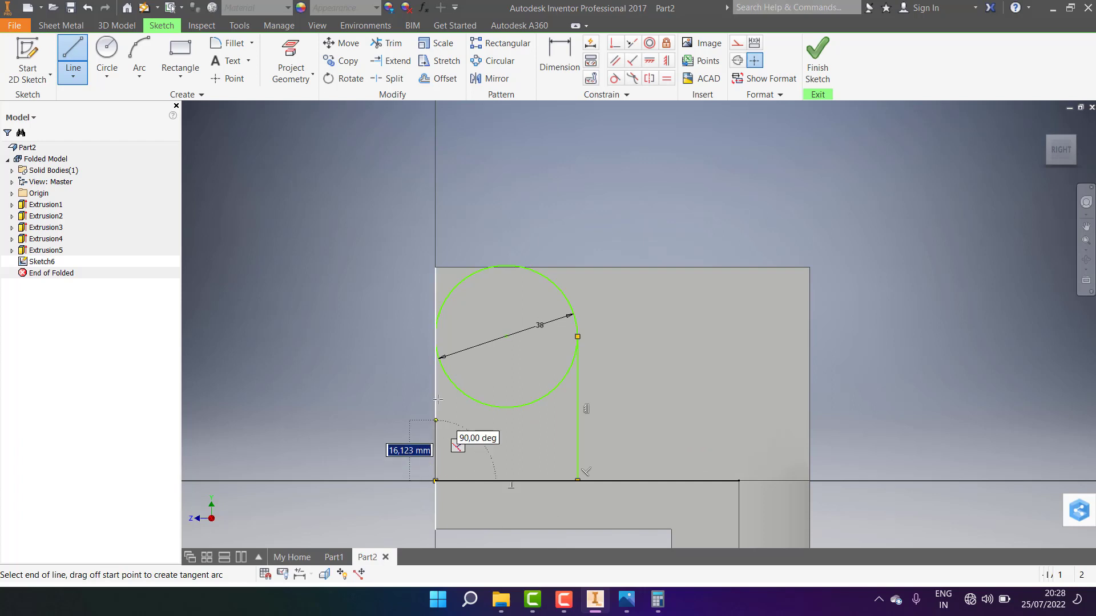
click(436, 330)
key(Escape)
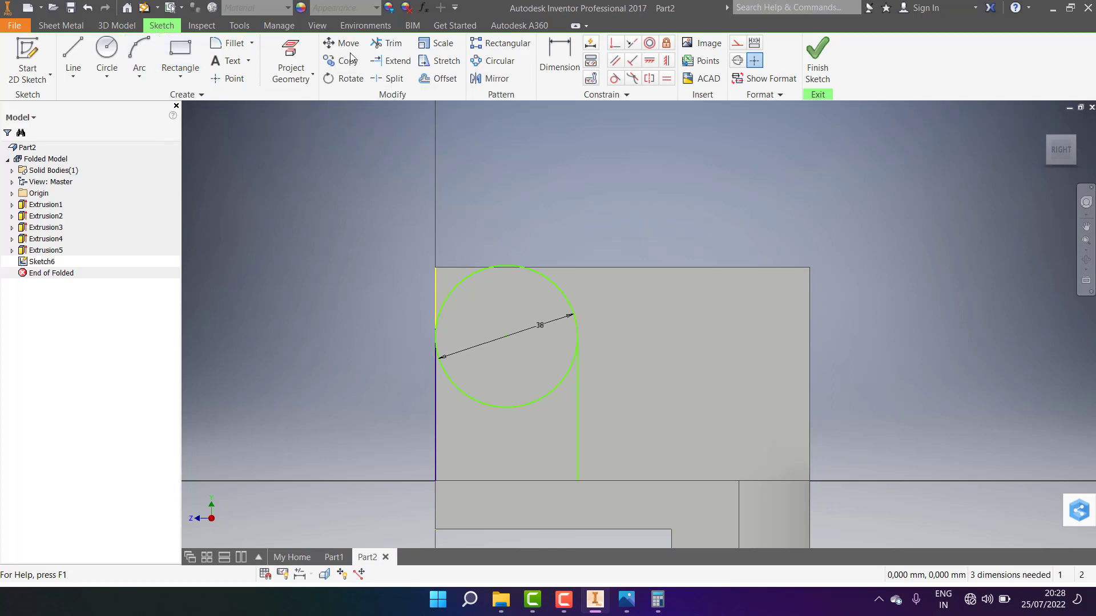
click(388, 42)
click(513, 407)
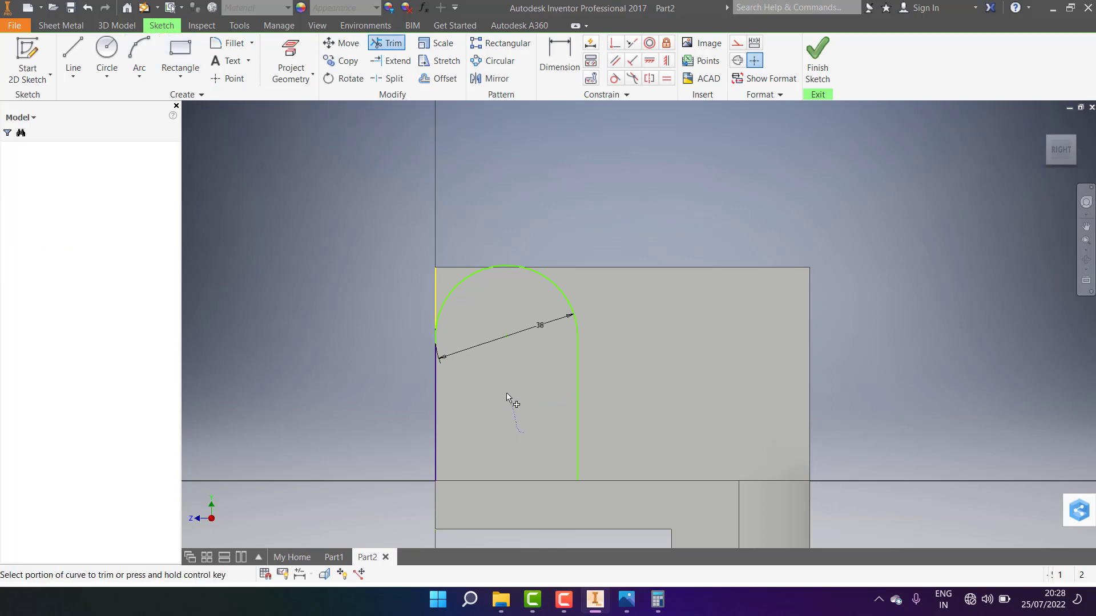
Step: Finish the tab sketch and extrude the rounded tab 9 mm out from the back plate
click(817, 57)
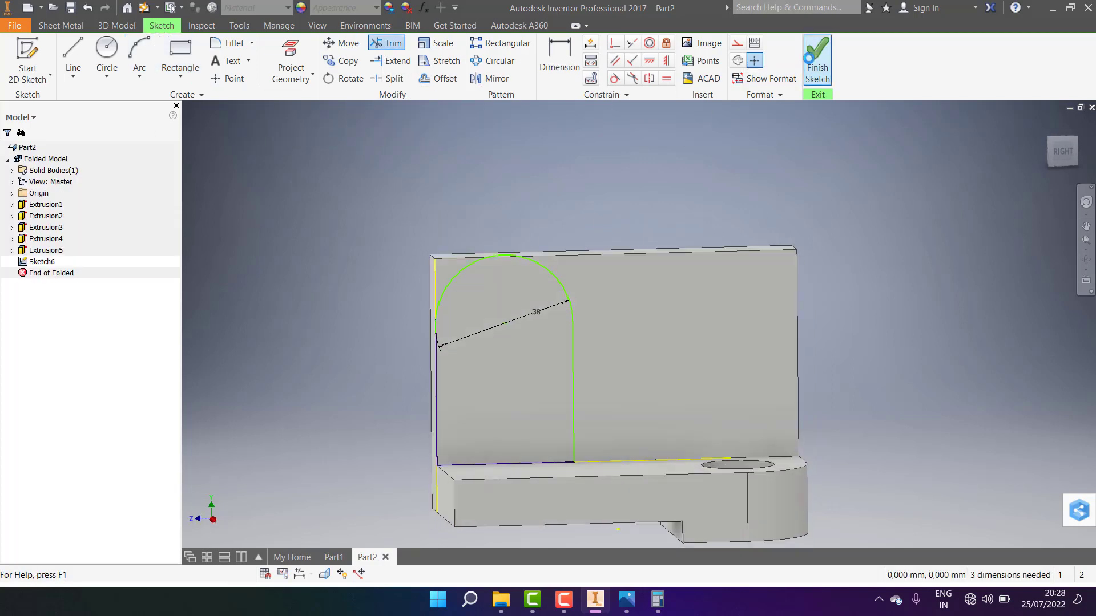
click(74, 57)
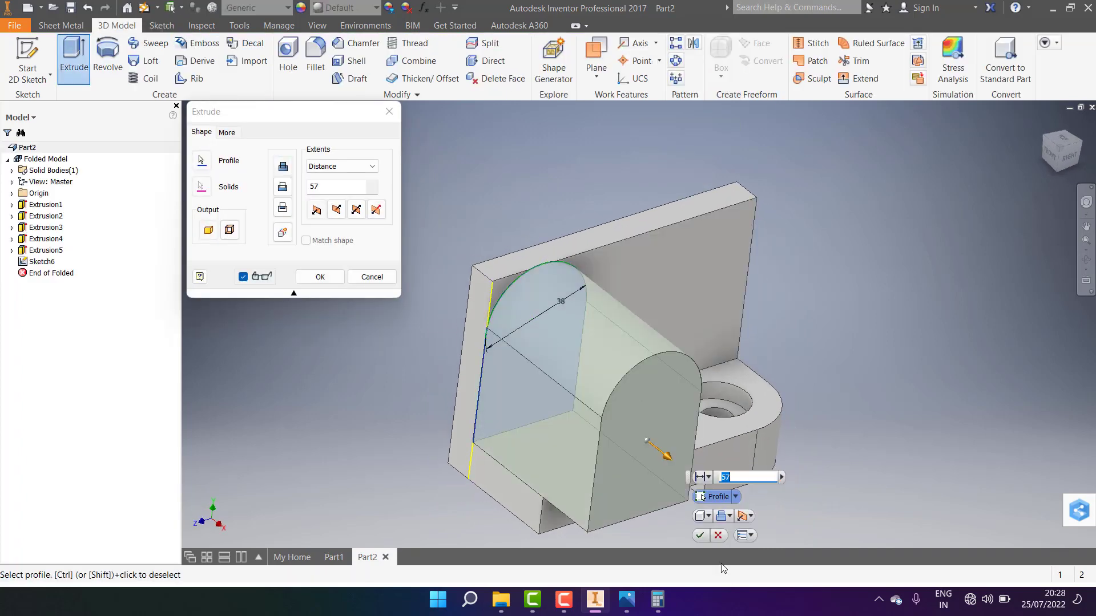
click(628, 605)
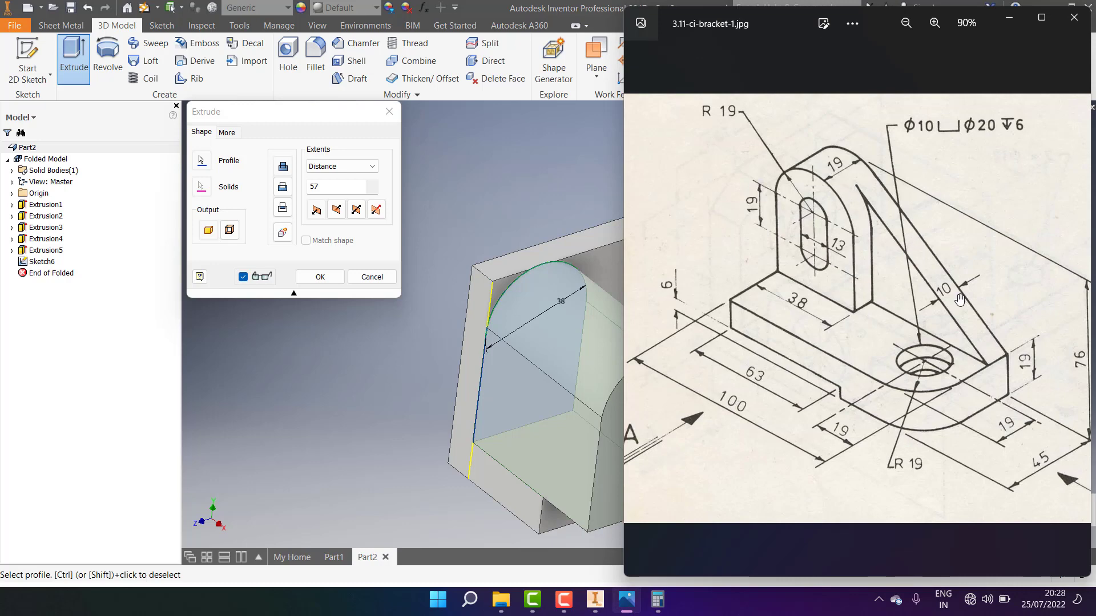
click(331, 185)
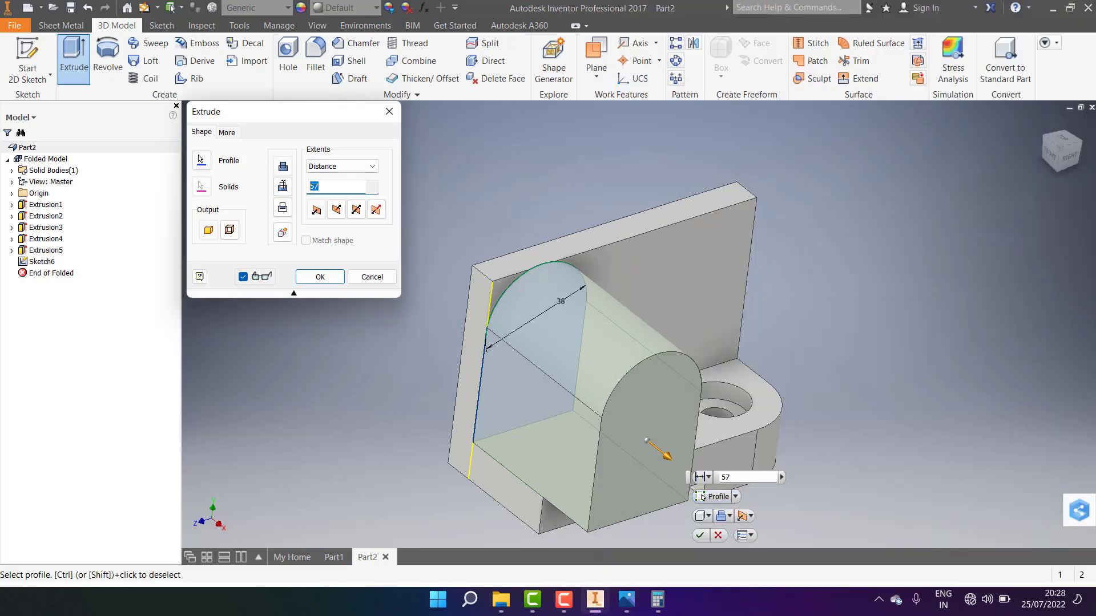
text(9)
click(282, 186)
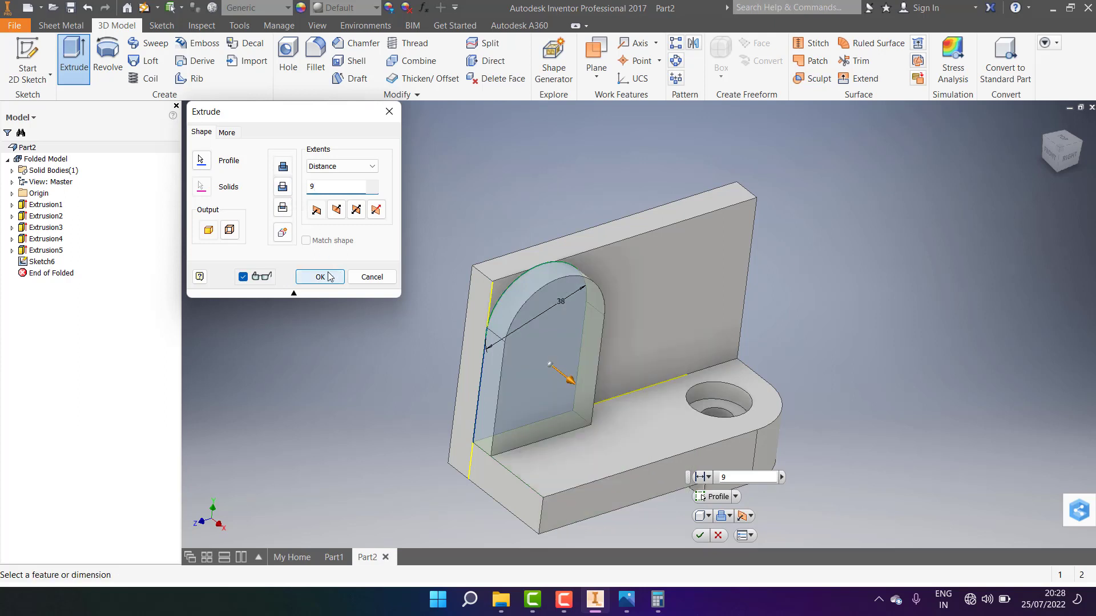
click(321, 277)
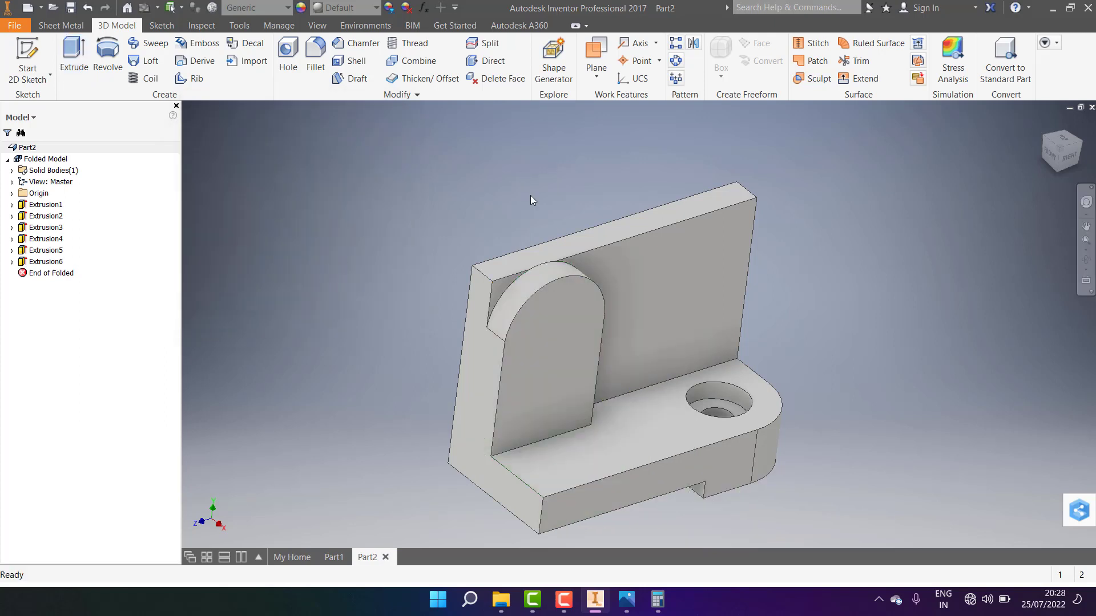
click(500, 289)
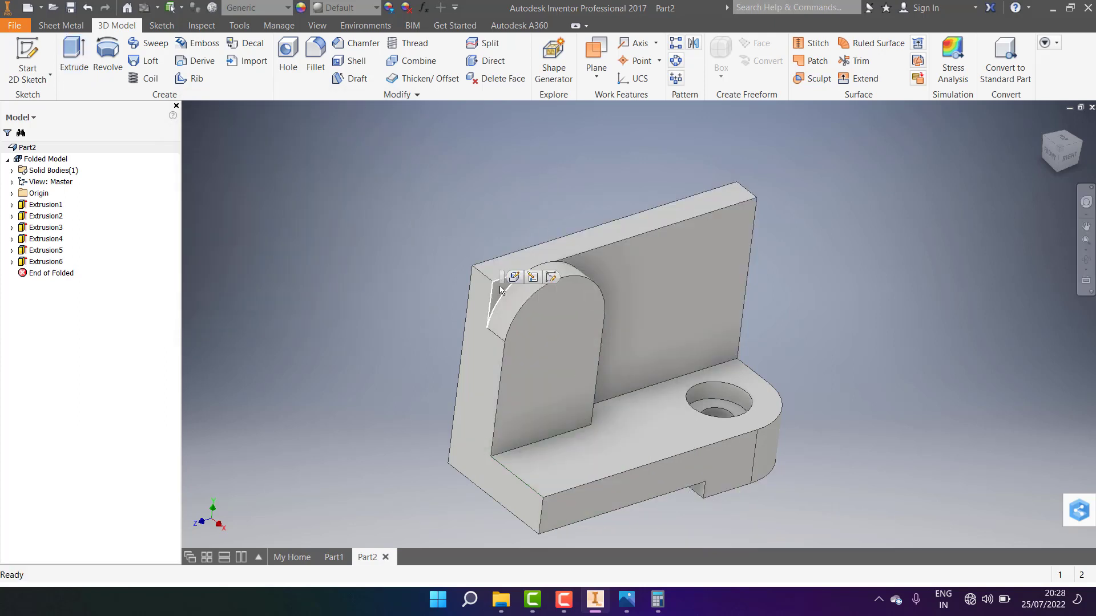
Step: Sketch on the corner face beside the tab, projecting the adjacent plate edge into it
click(551, 277)
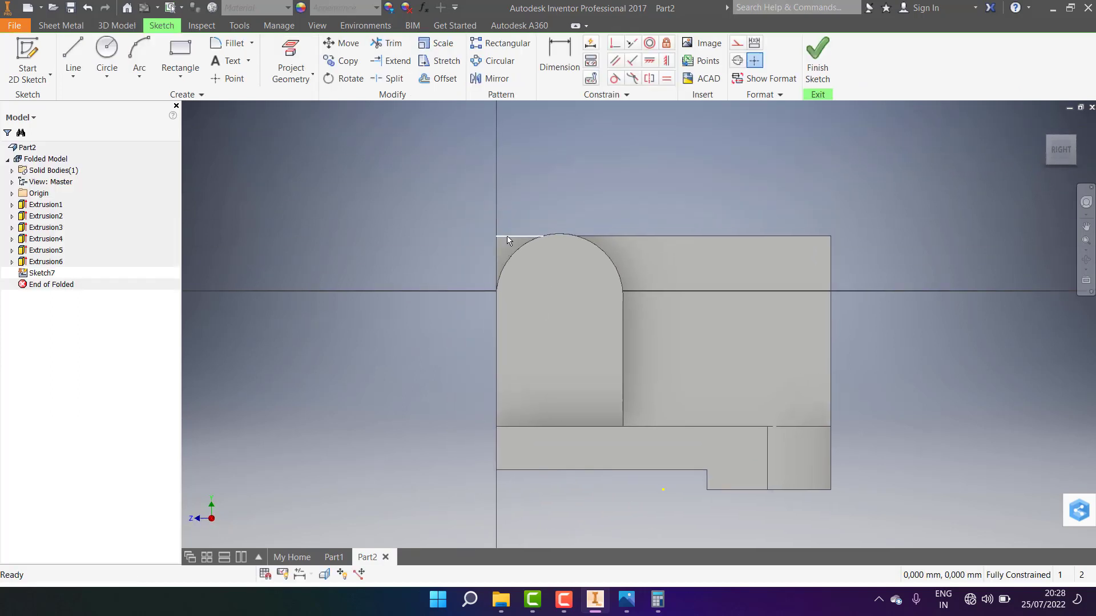
click(291, 60)
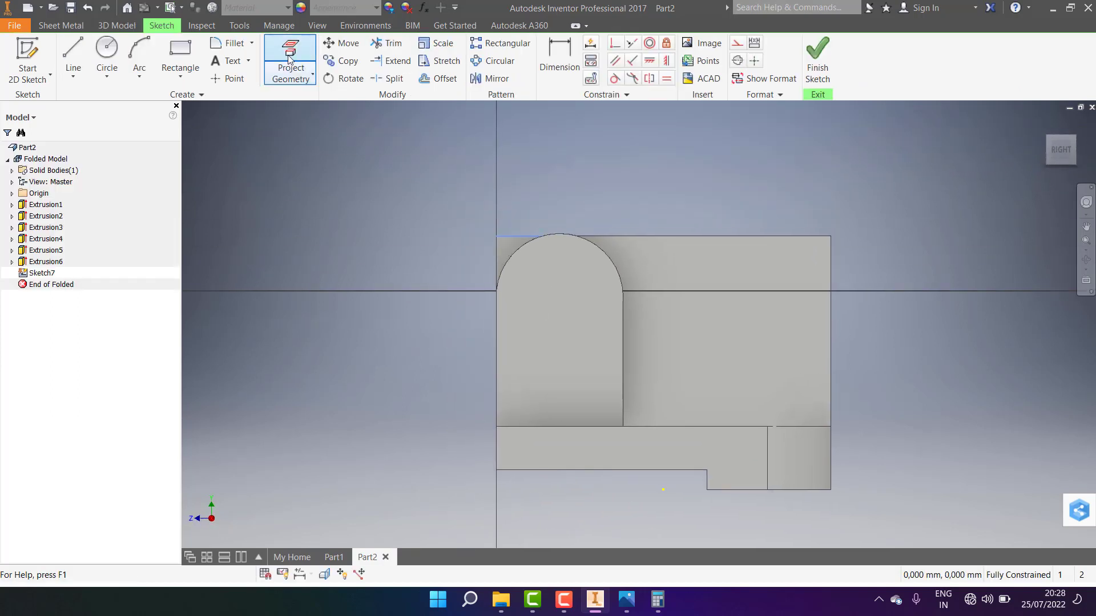
click(494, 260)
click(805, 80)
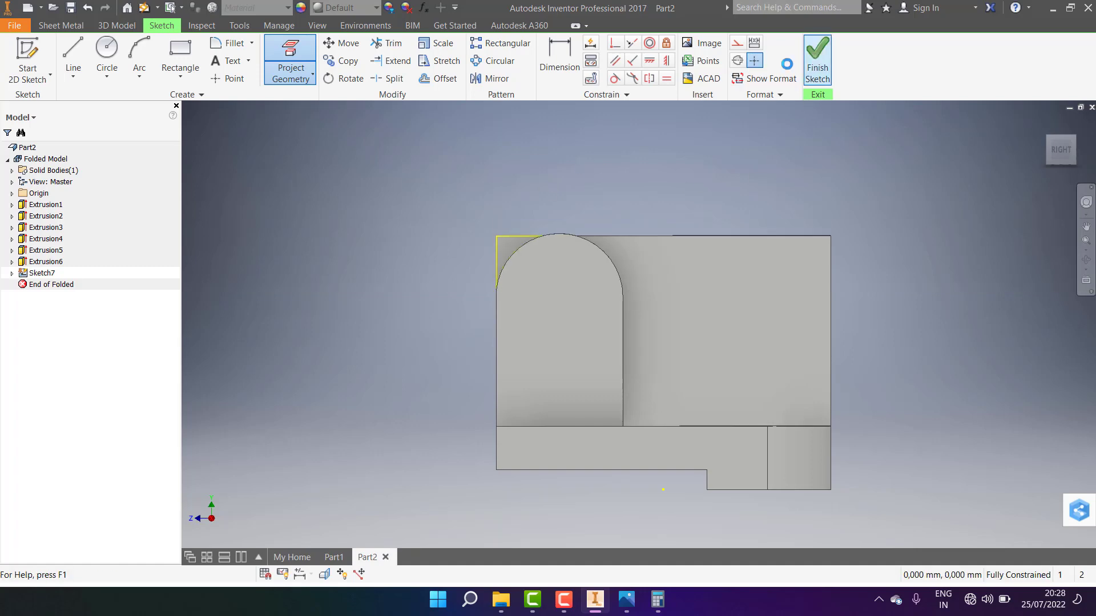
Step: Extrude the corner profile in the reversed direction about 14.25 mm
click(72, 57)
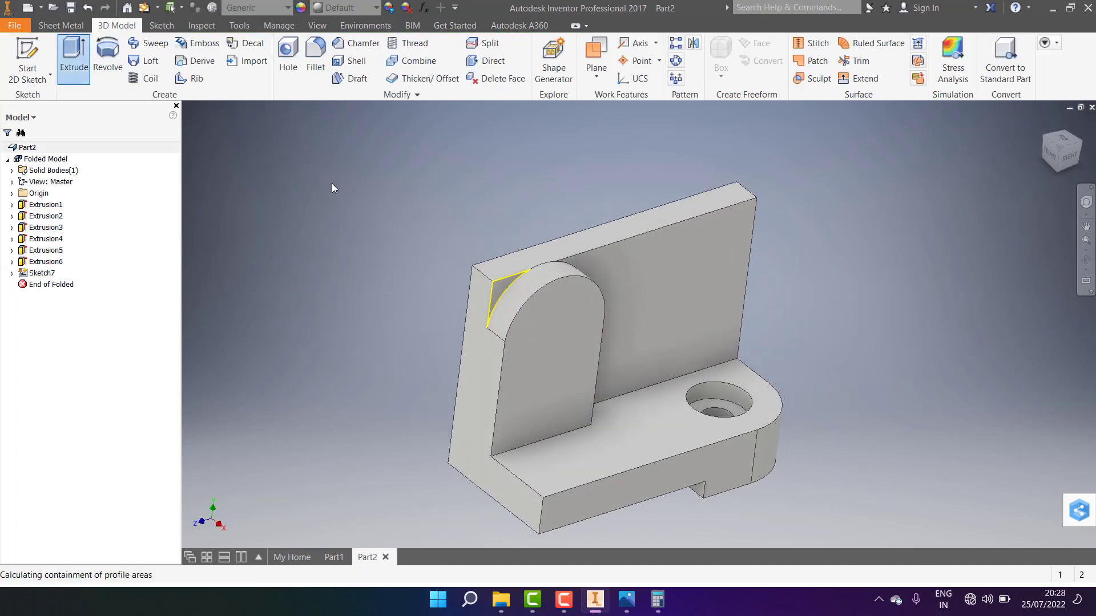
click(338, 211)
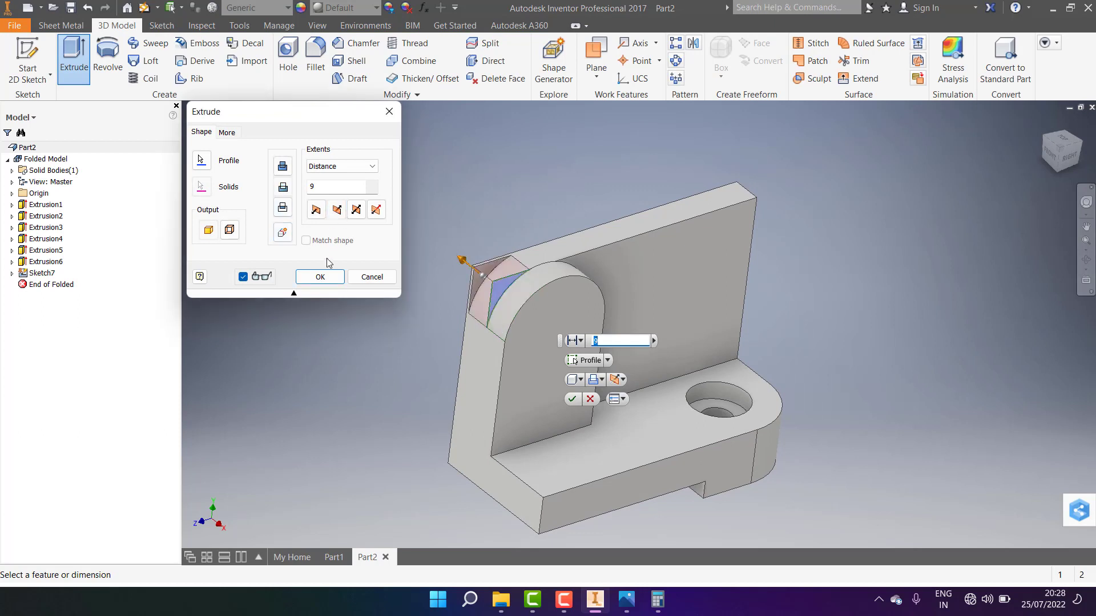
drag(463, 261, 452, 252)
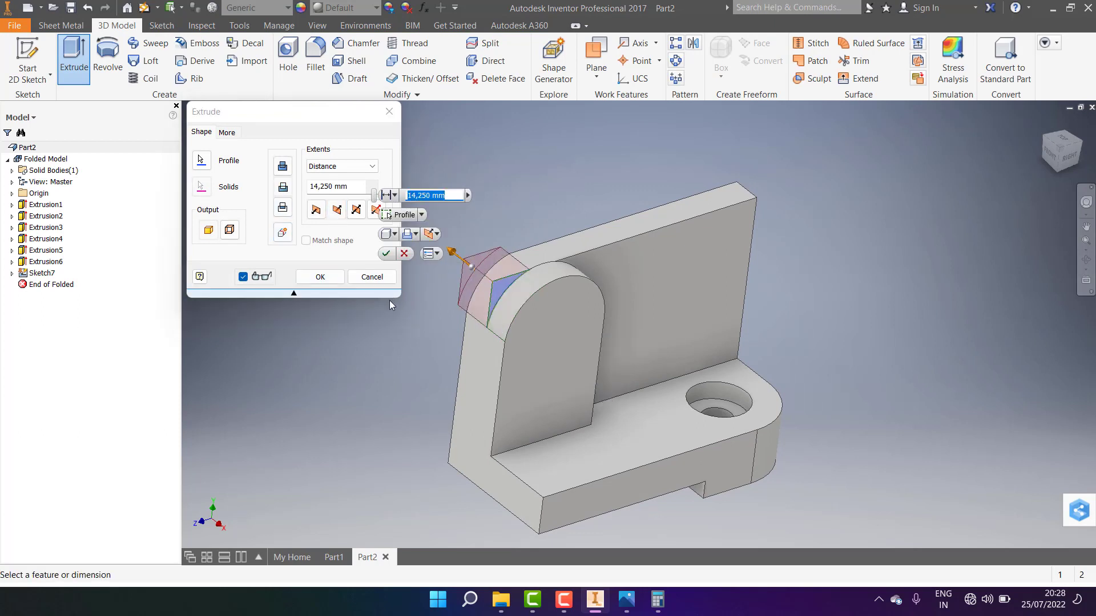
click(329, 282)
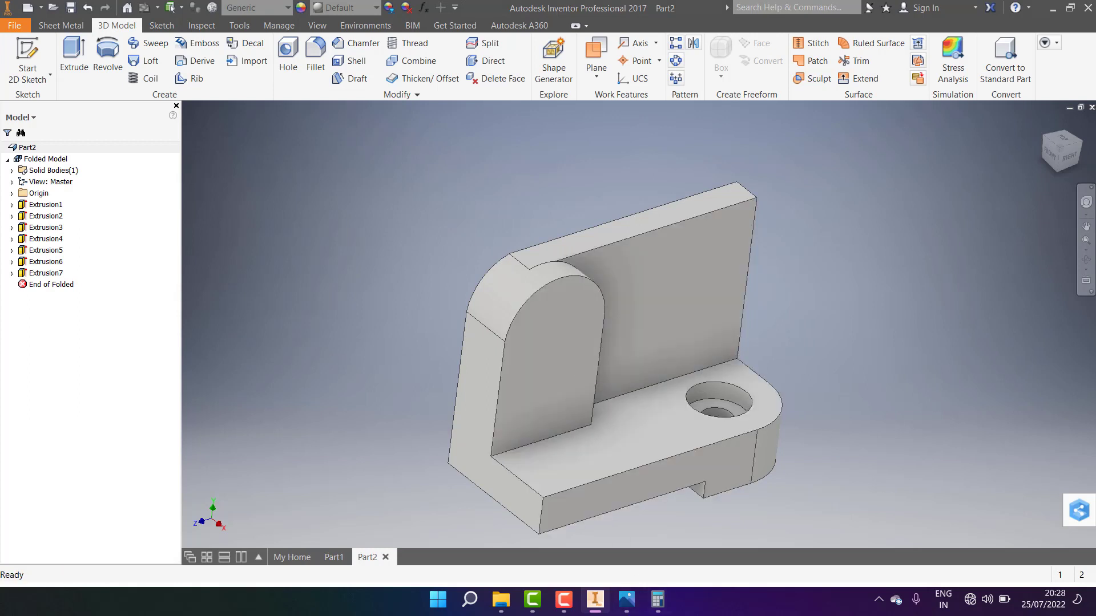
Step: Orbit the model and compare it with the reference drawing
click(1092, 261)
mouse_move(629, 344)
mouse_down()
mouse_move(573, 317)
mouse_move(536, 328)
mouse_up()
right_click(568, 261)
click(621, 266)
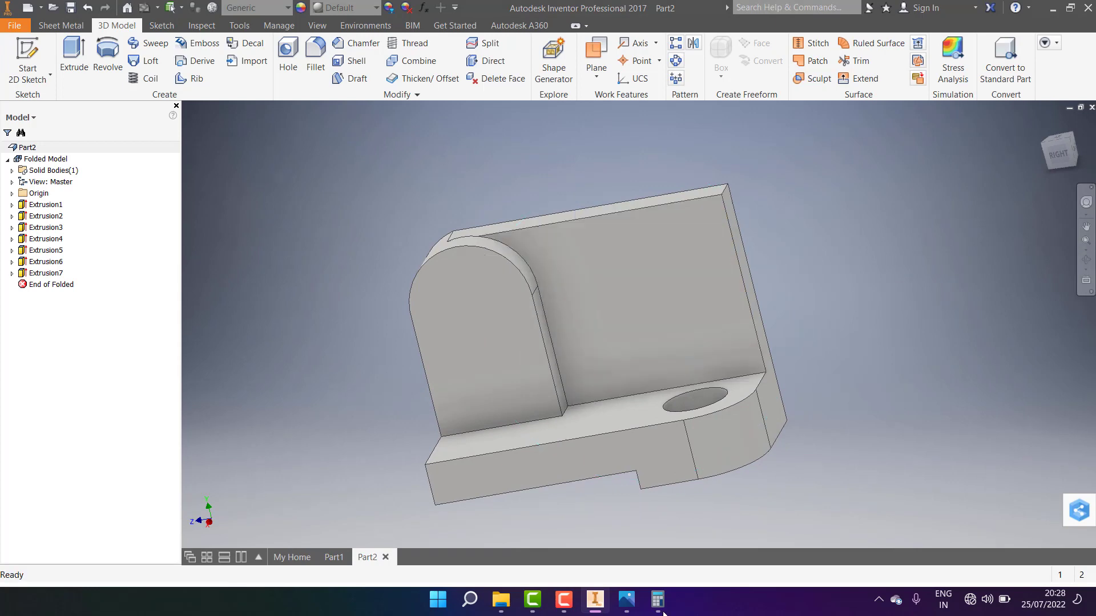
click(624, 604)
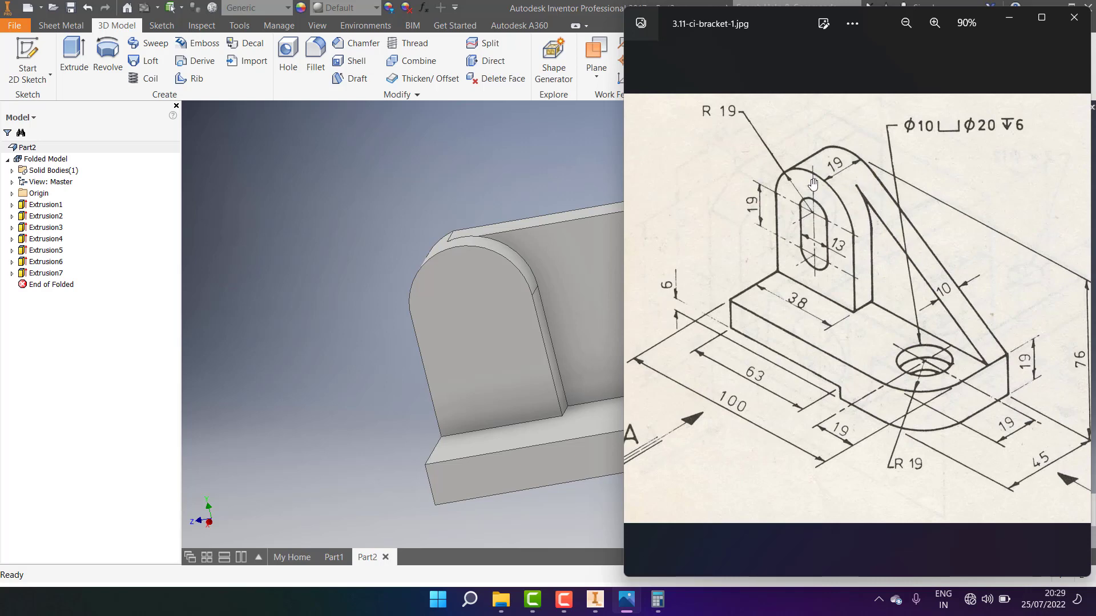
click(553, 147)
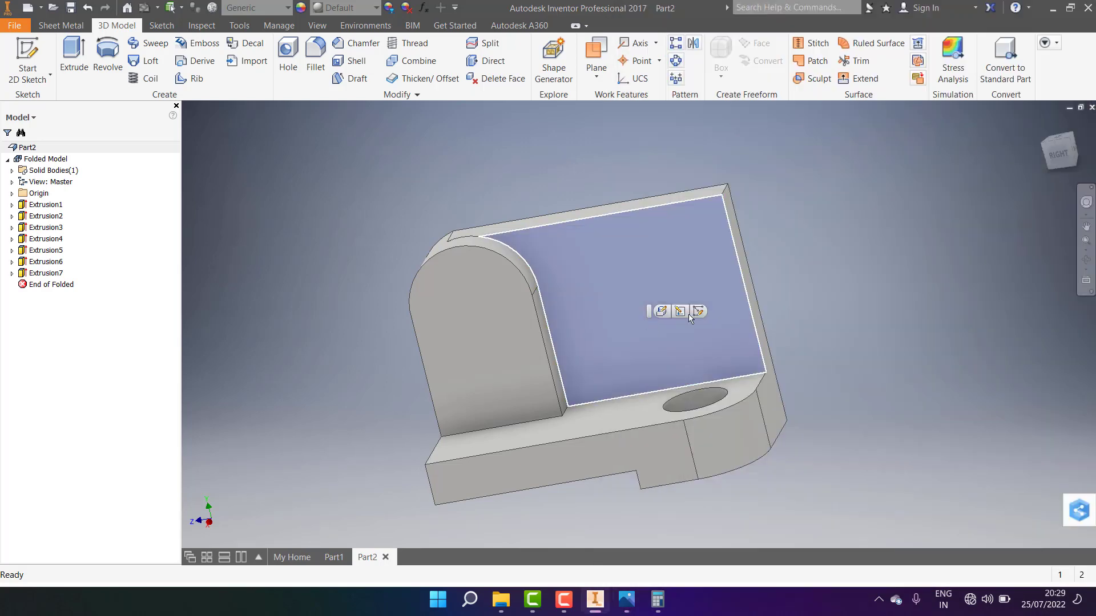
Step: Start a sketch on the back plate face and draw a diagonal from the base corner to the arc
click(702, 311)
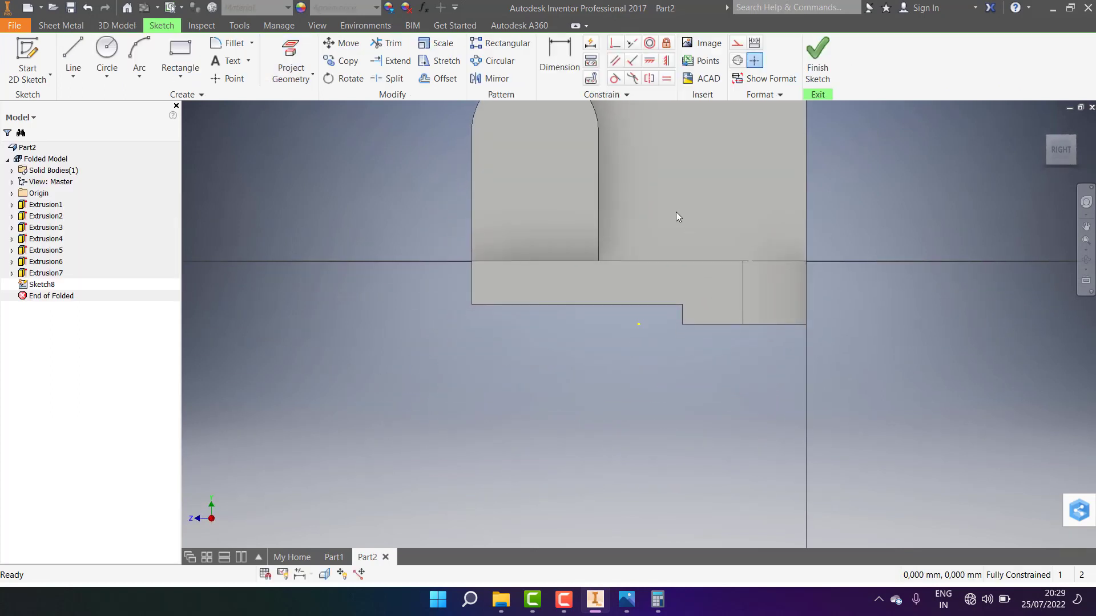
click(73, 57)
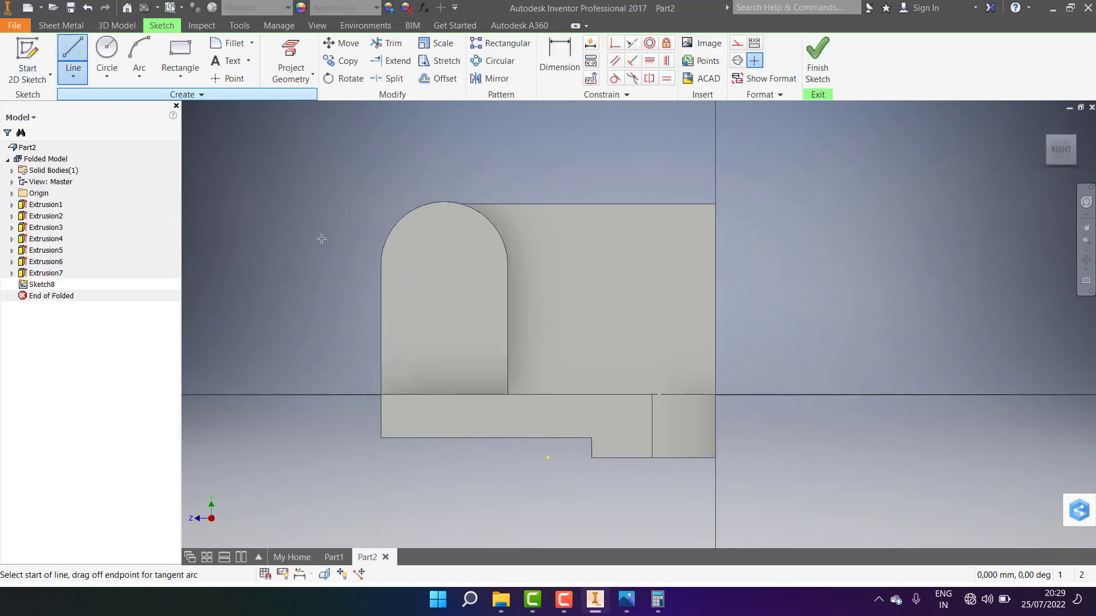
click(706, 394)
scroll(445, 200, up, 4)
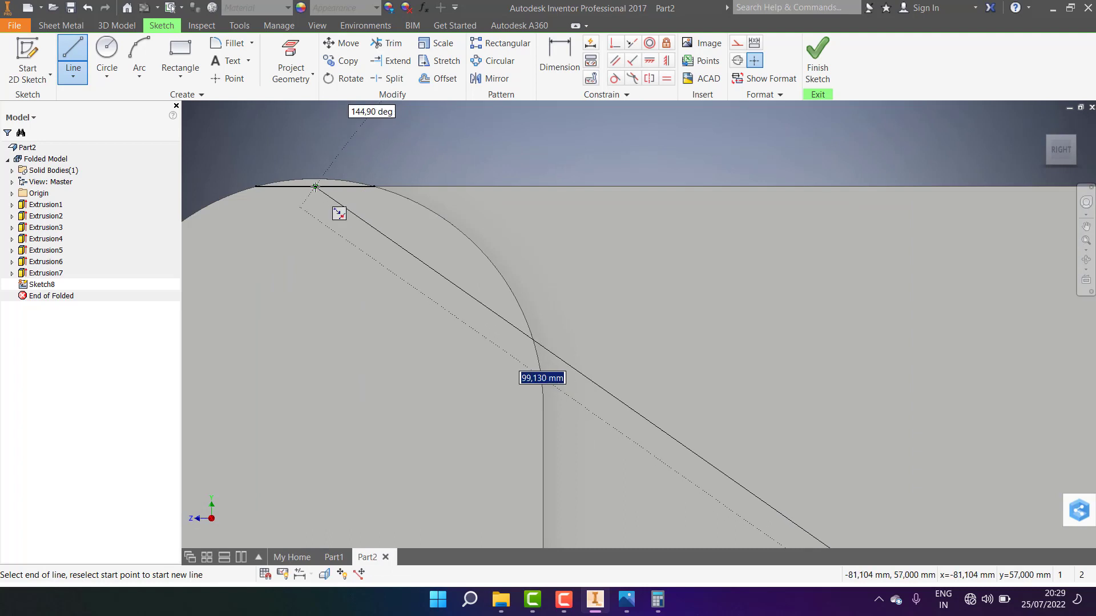
scroll(316, 187, down, 2)
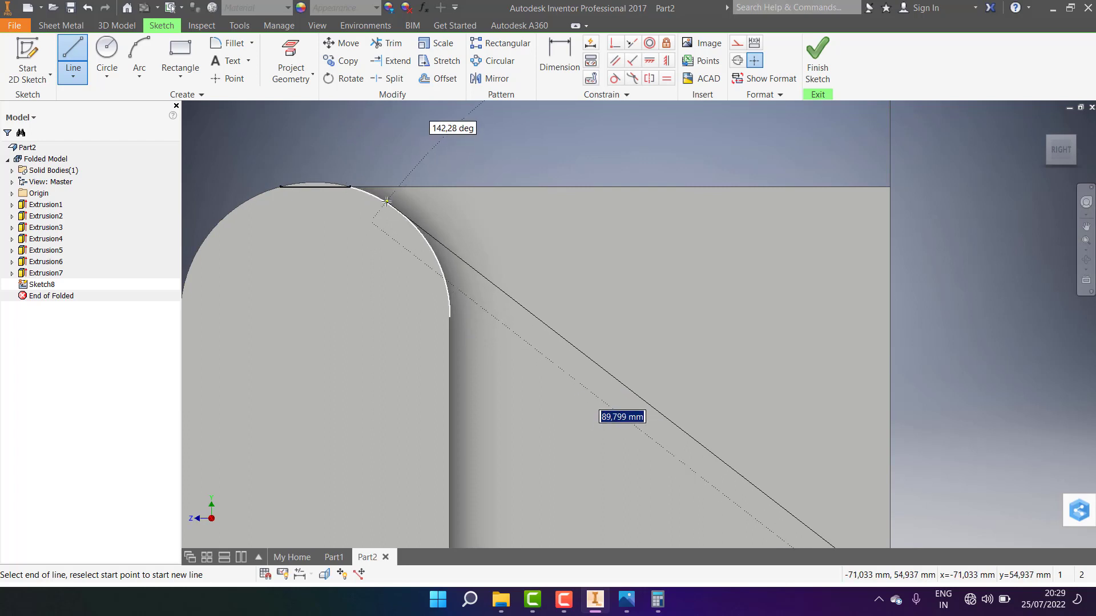
scroll(386, 201, up, 2)
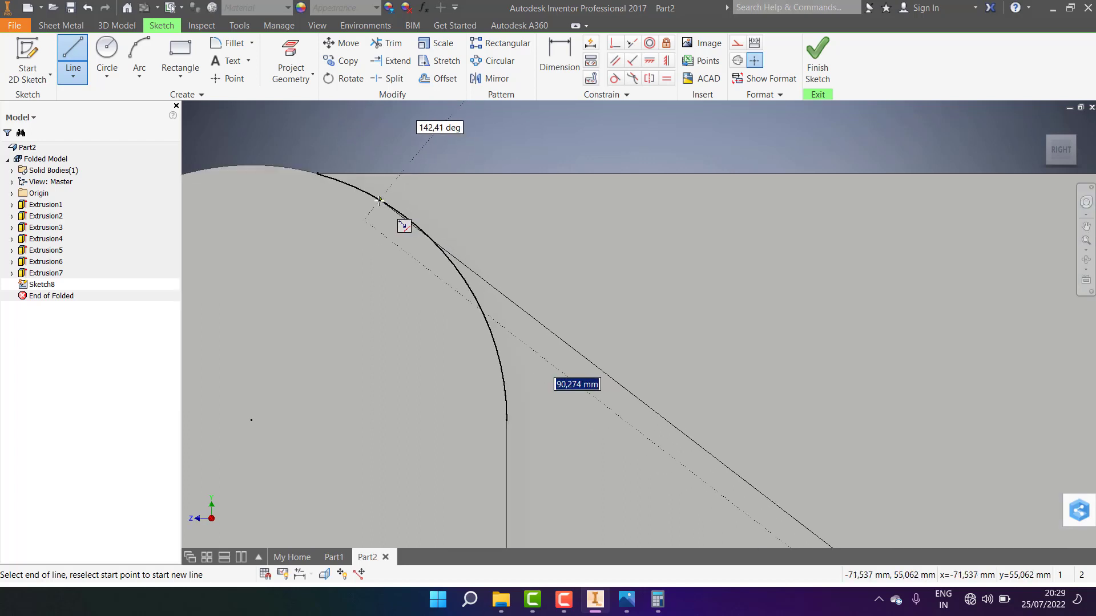
scroll(379, 202, up, 2)
scroll(379, 201, down, 3)
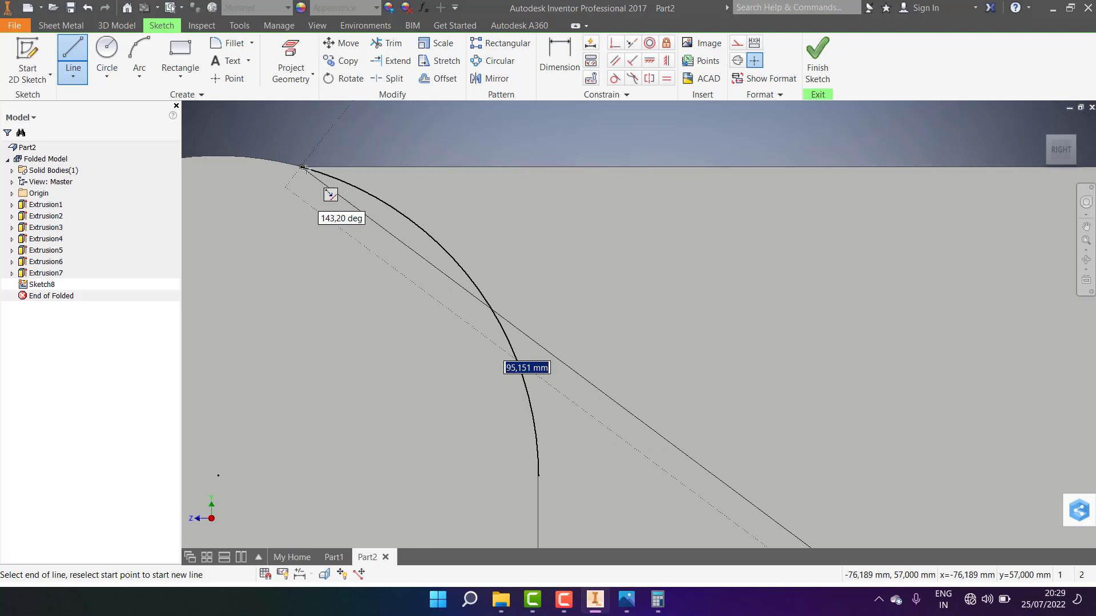
click(538, 475)
right_click(301, 166)
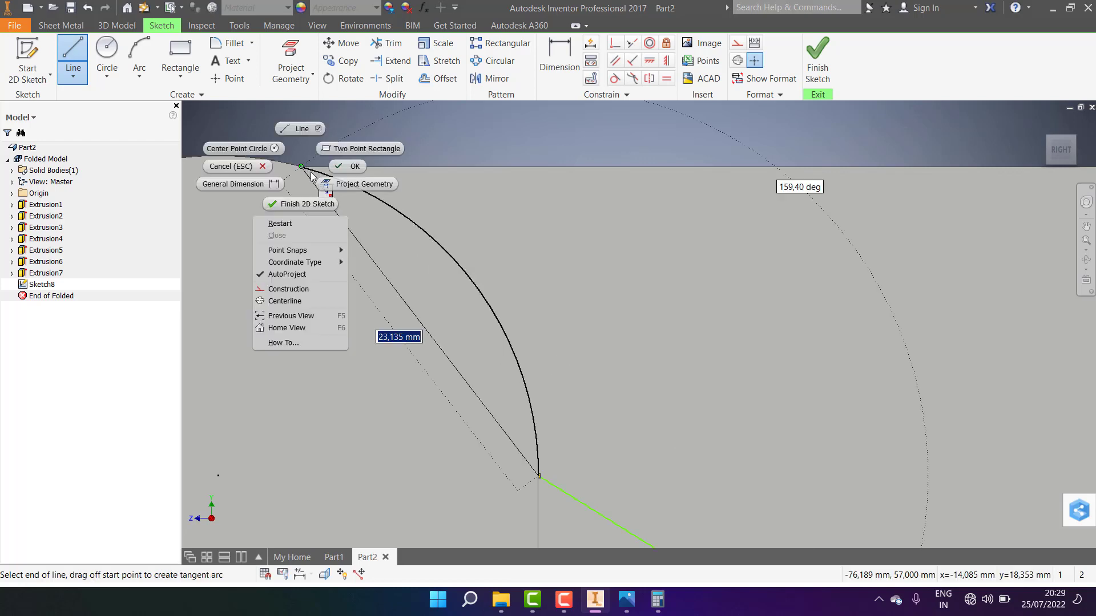
click(347, 170)
scroll(359, 194, down, 5)
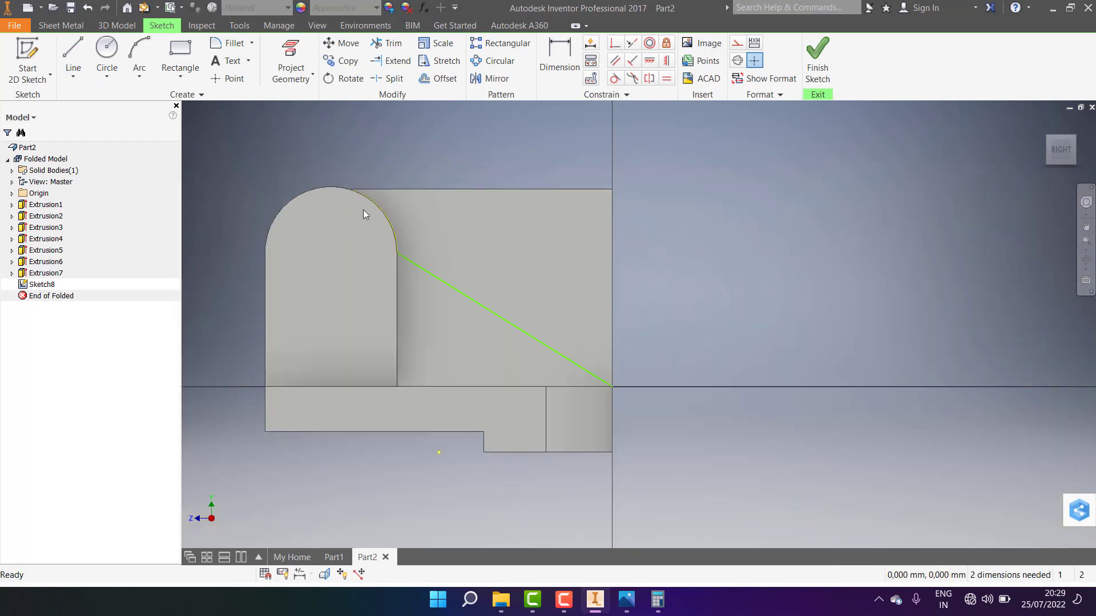
Step: Compare with the reference drawing and delete the first diagonal line
click(620, 615)
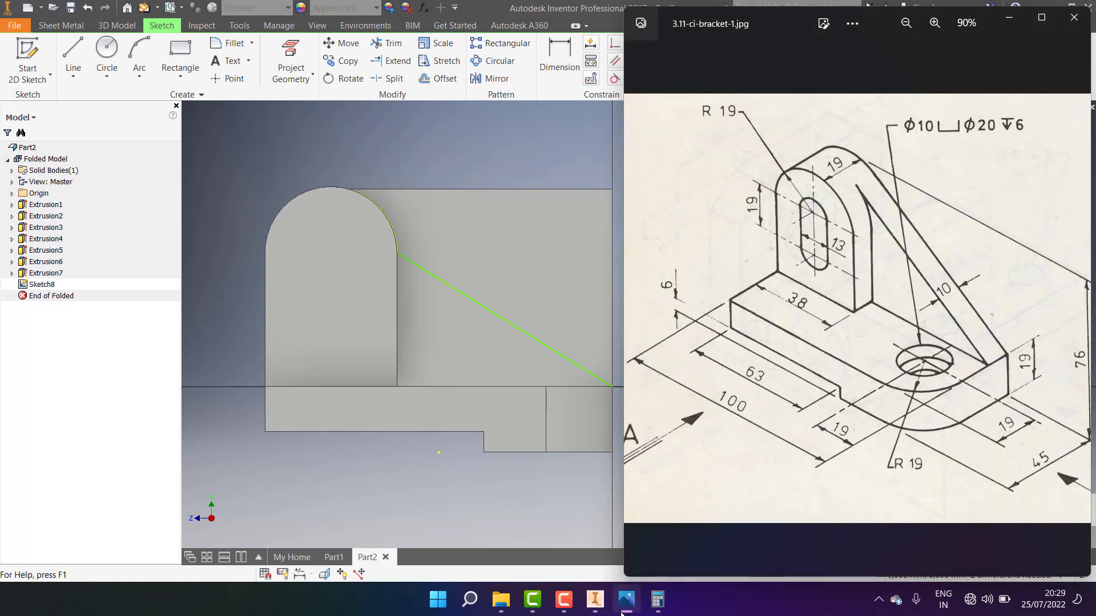
click(623, 613)
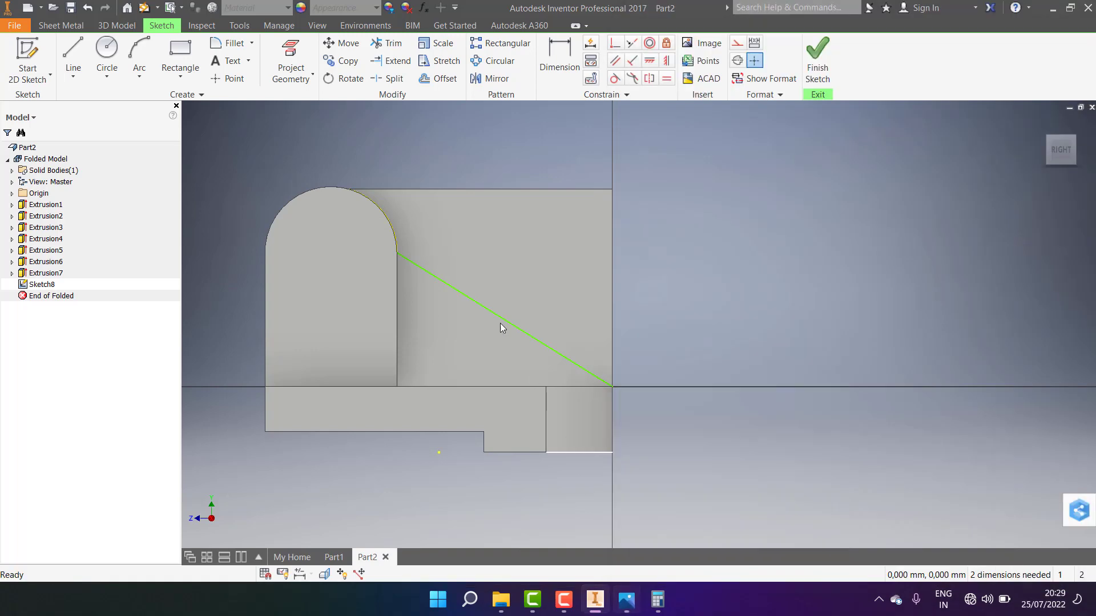
click(455, 294)
right_click(455, 295)
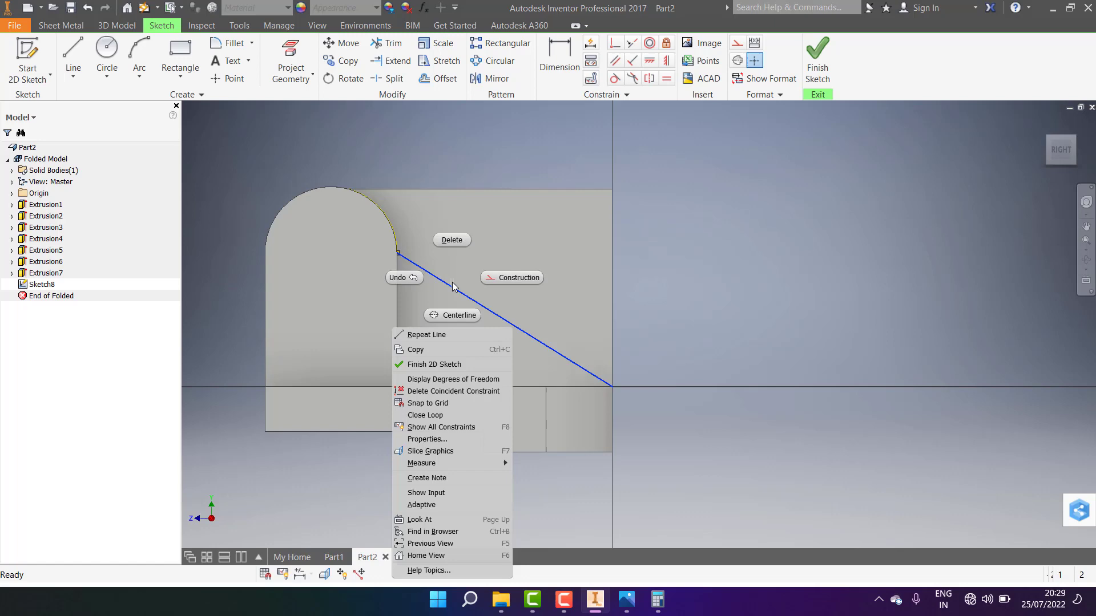
click(449, 241)
click(624, 609)
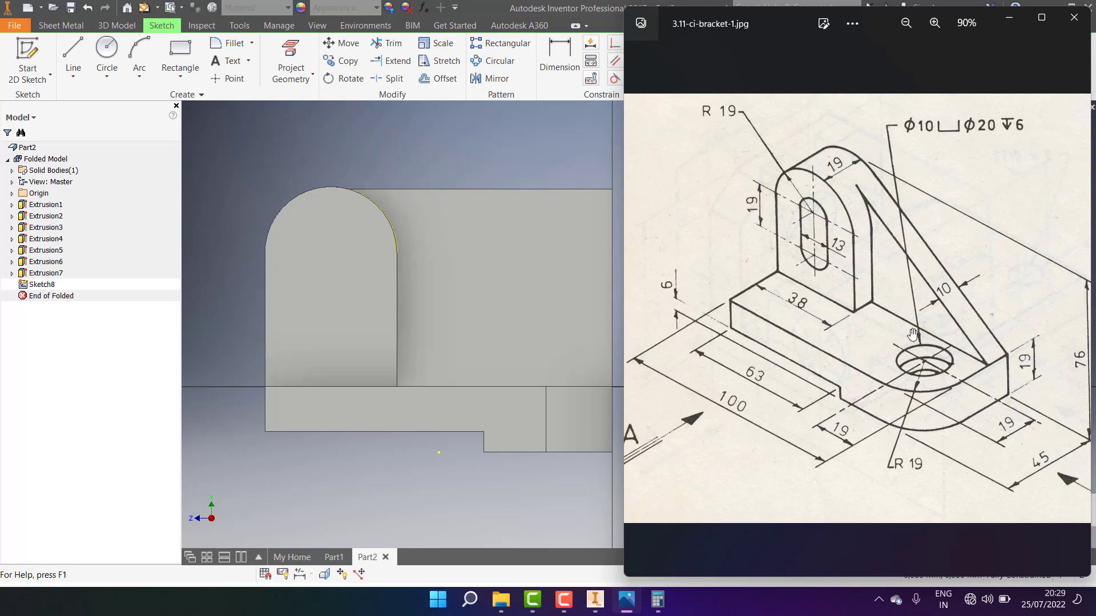
Step: Redraw the diagonal from the base corner tangent to the rounded top and project the top edge
click(73, 60)
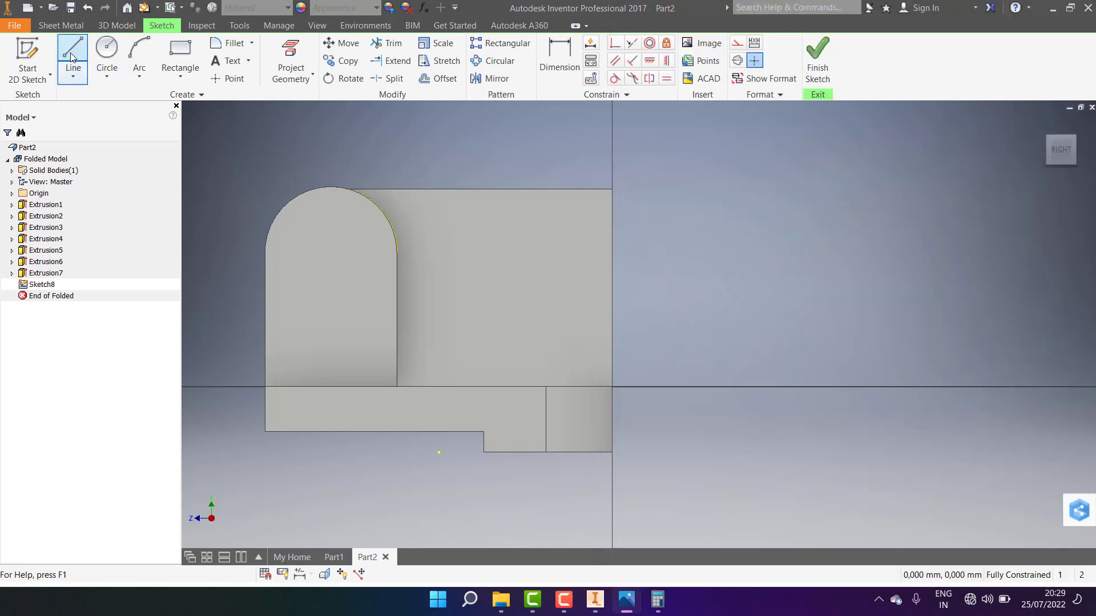
click(611, 387)
scroll(386, 188, up, 2)
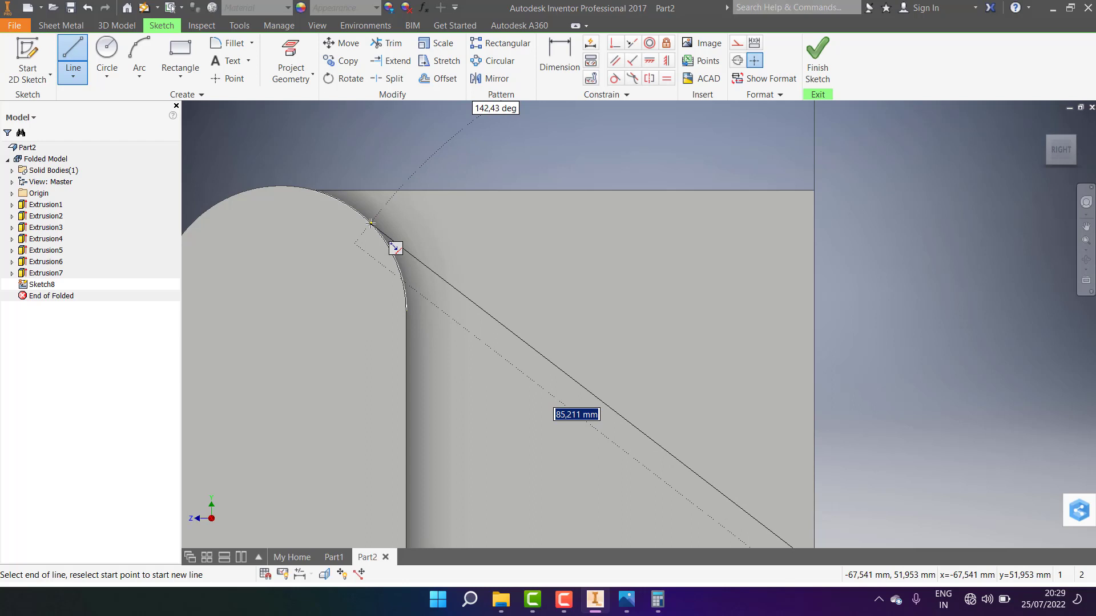
click(372, 222)
right_click(372, 225)
key(Escape)
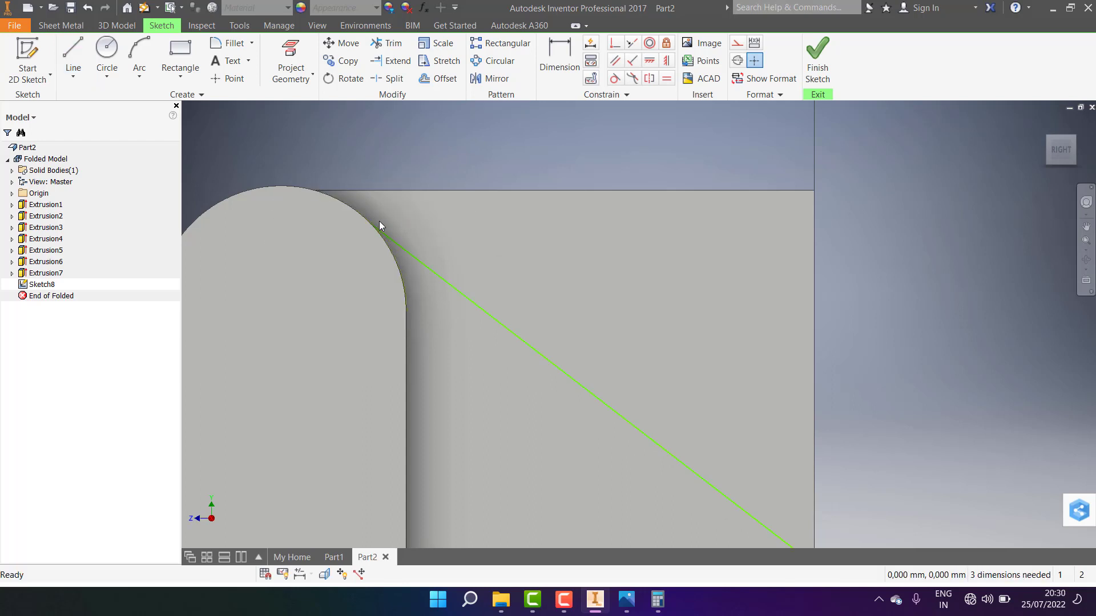
scroll(375, 221, up, 3)
scroll(388, 206, down, 2)
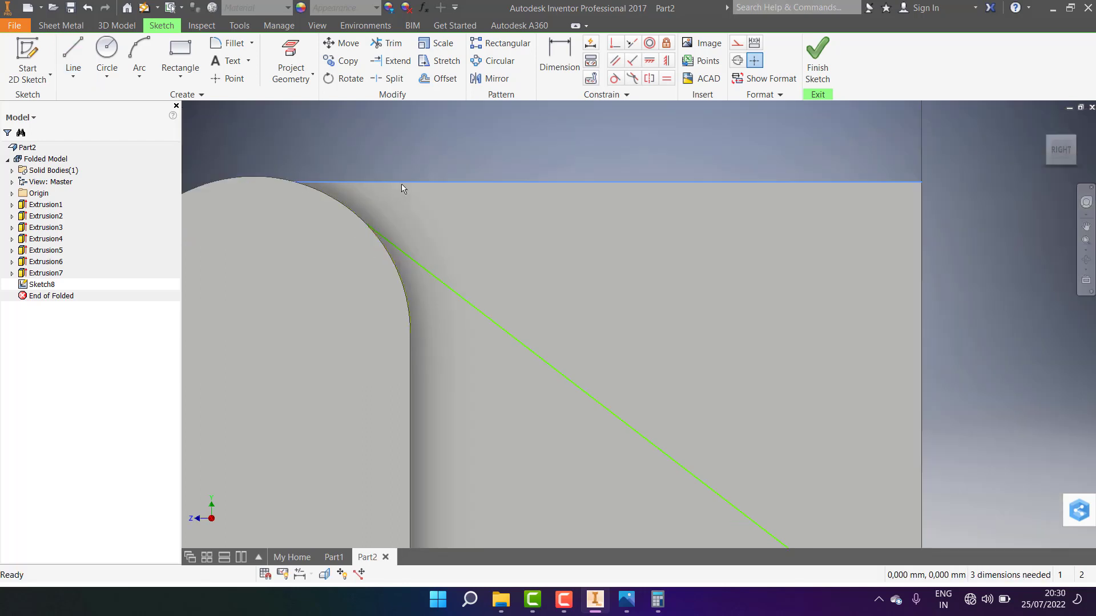
click(292, 50)
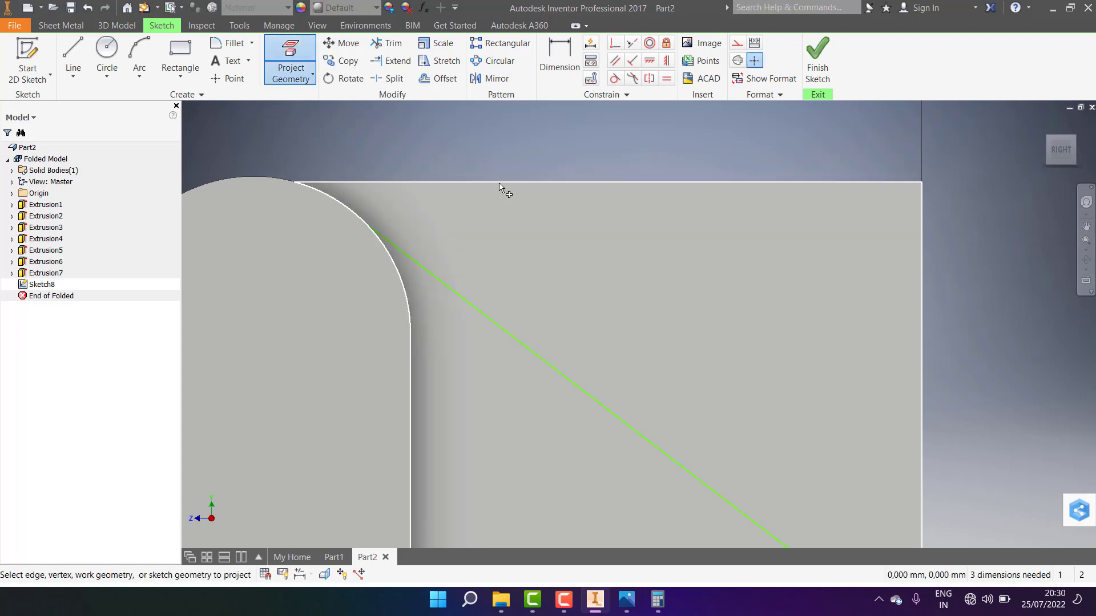
scroll(692, 250, down, 4)
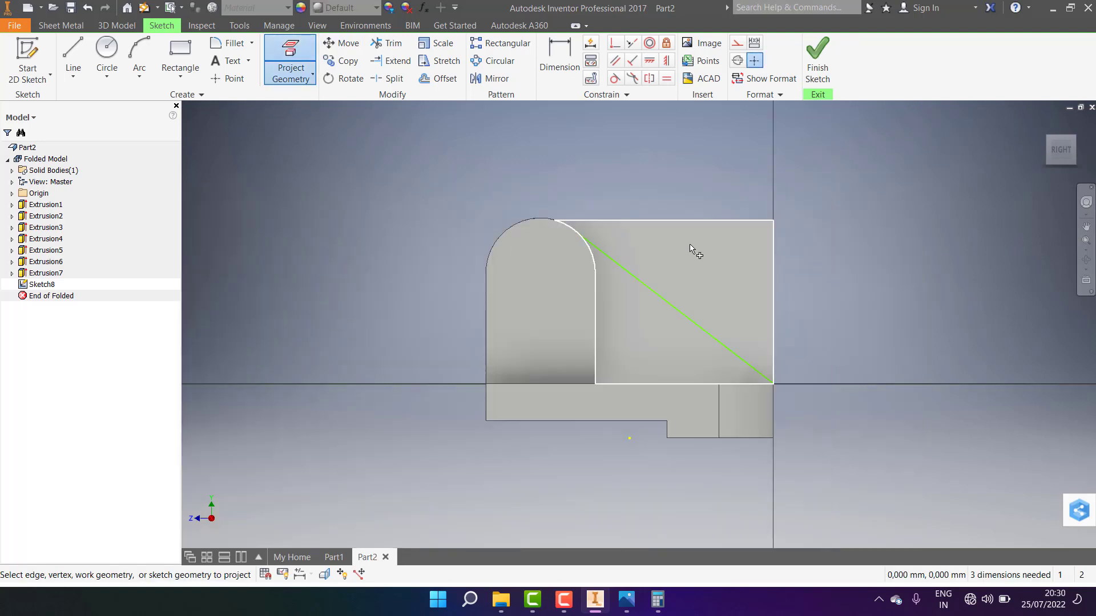
scroll(641, 234, up, 2)
Step: Extrude the triangular profile 14,250 mm into the part as the rib, then orbit the view
click(819, 67)
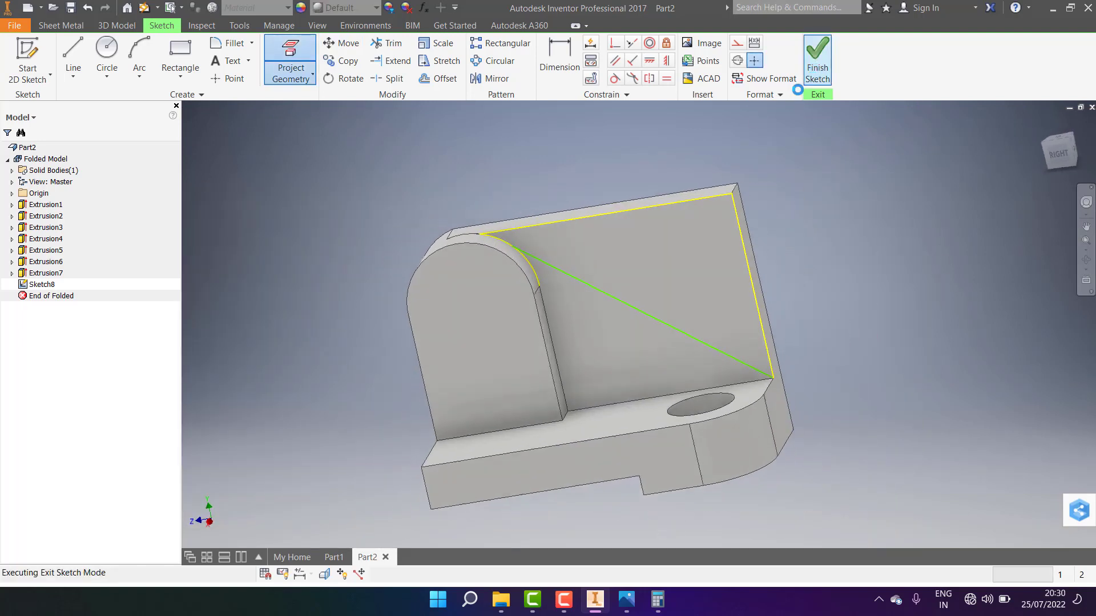
click(86, 50)
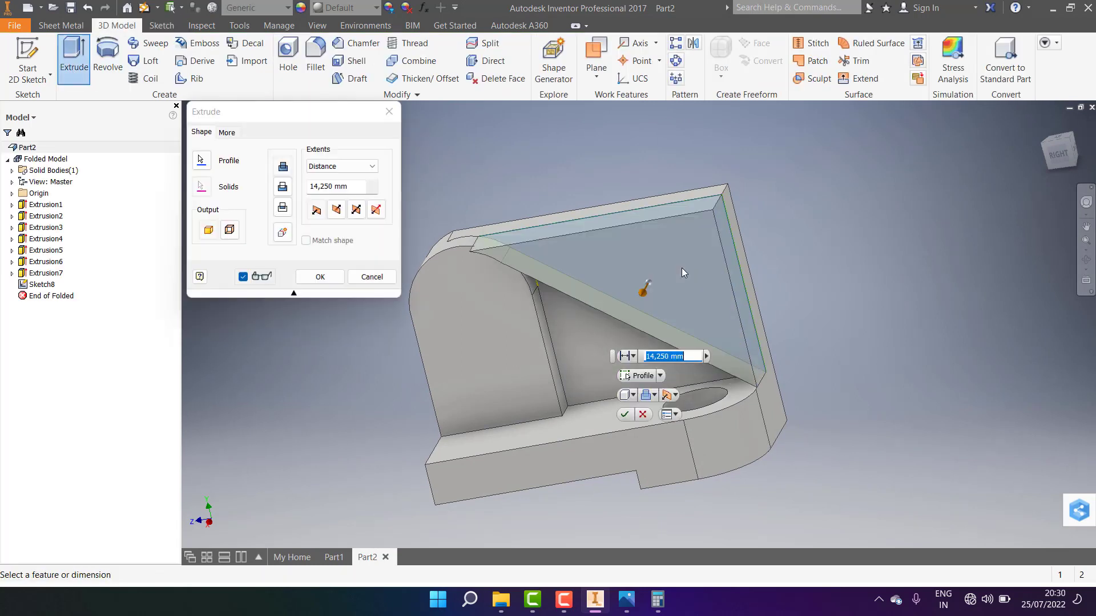
click(335, 211)
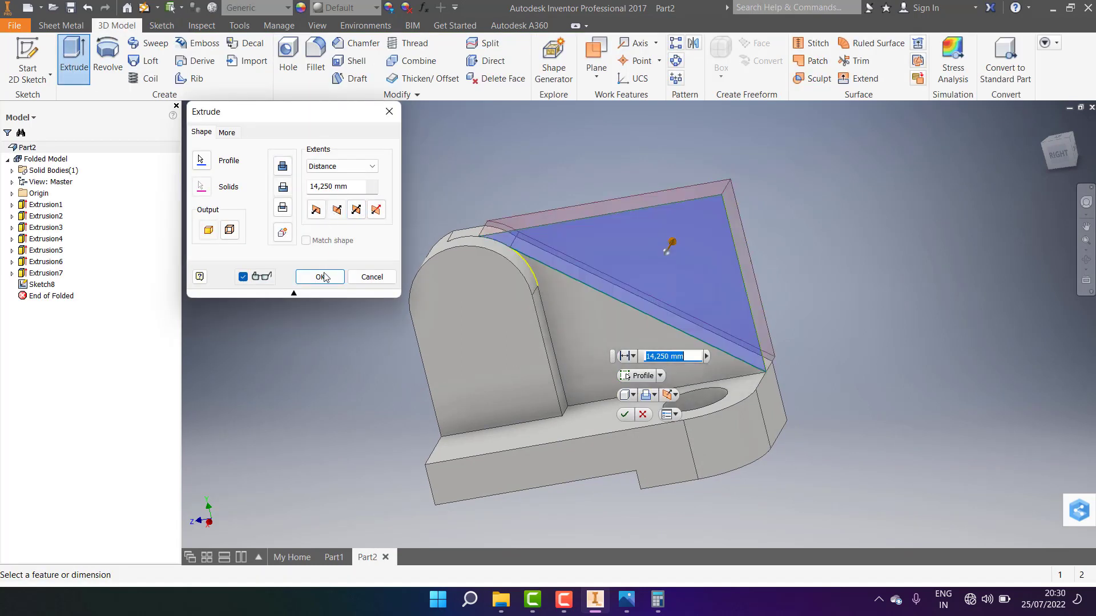
click(321, 276)
scroll(466, 217, up, 5)
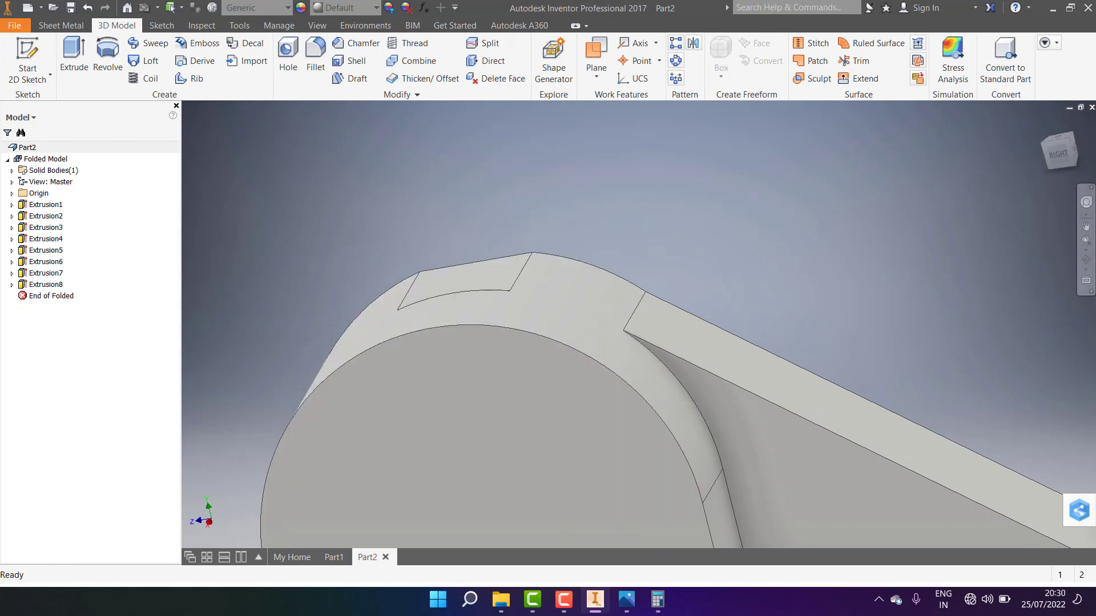
click(1087, 267)
mouse_move(746, 262)
mouse_down()
mouse_move(587, 299)
mouse_move(660, 277)
mouse_move(672, 290)
mouse_move(660, 296)
mouse_move(708, 283)
mouse_move(742, 239)
mouse_up()
Step: Sketch on the thin sliver face atop the rounded boss and project its arc edge in
right_click(771, 227)
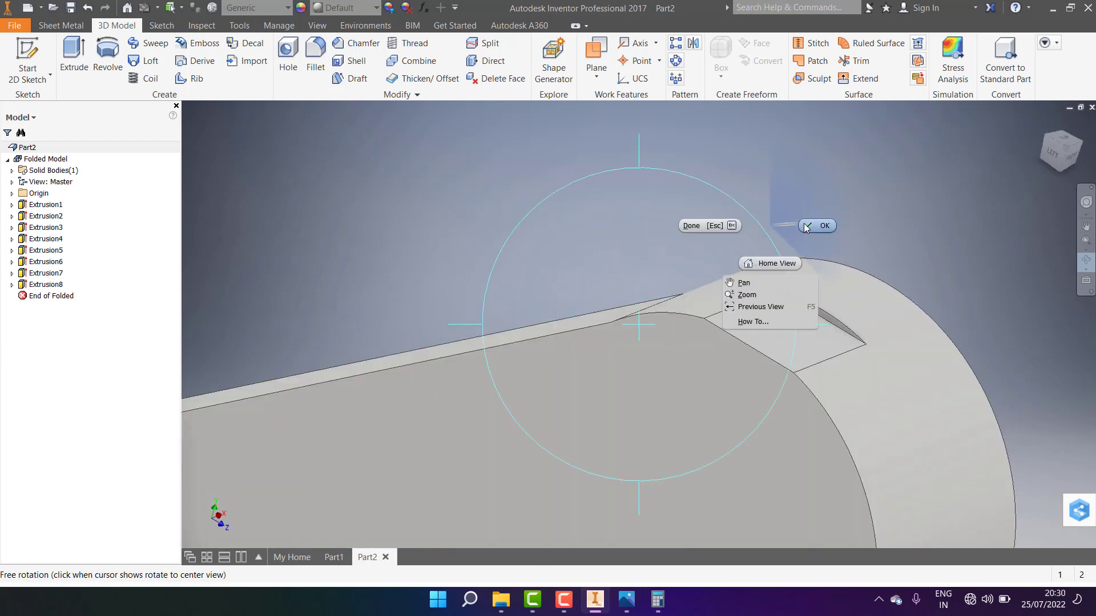
click(773, 262)
click(819, 321)
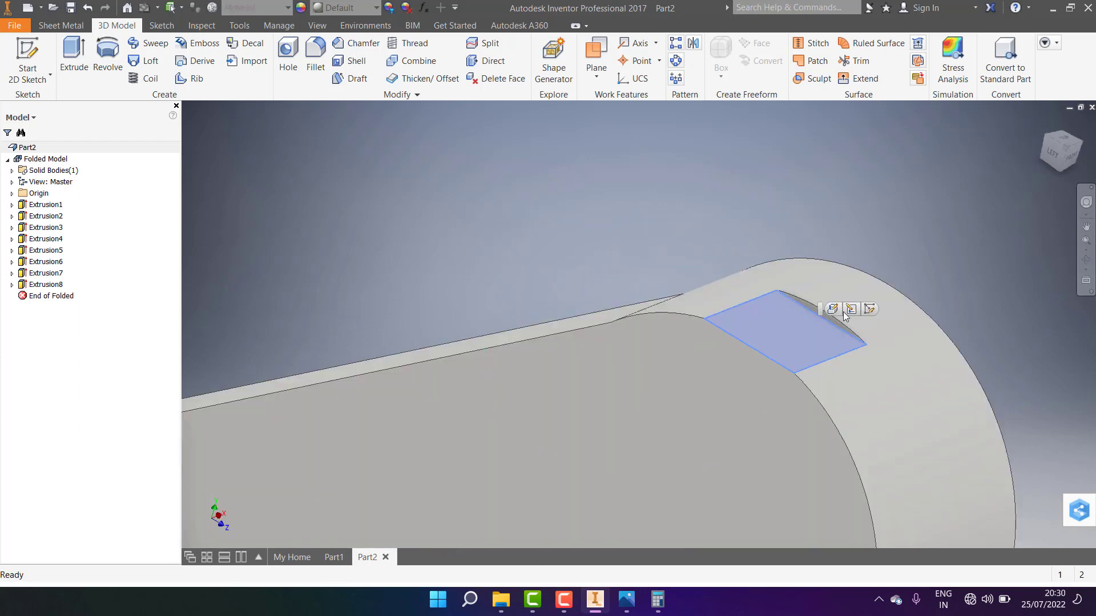
click(870, 309)
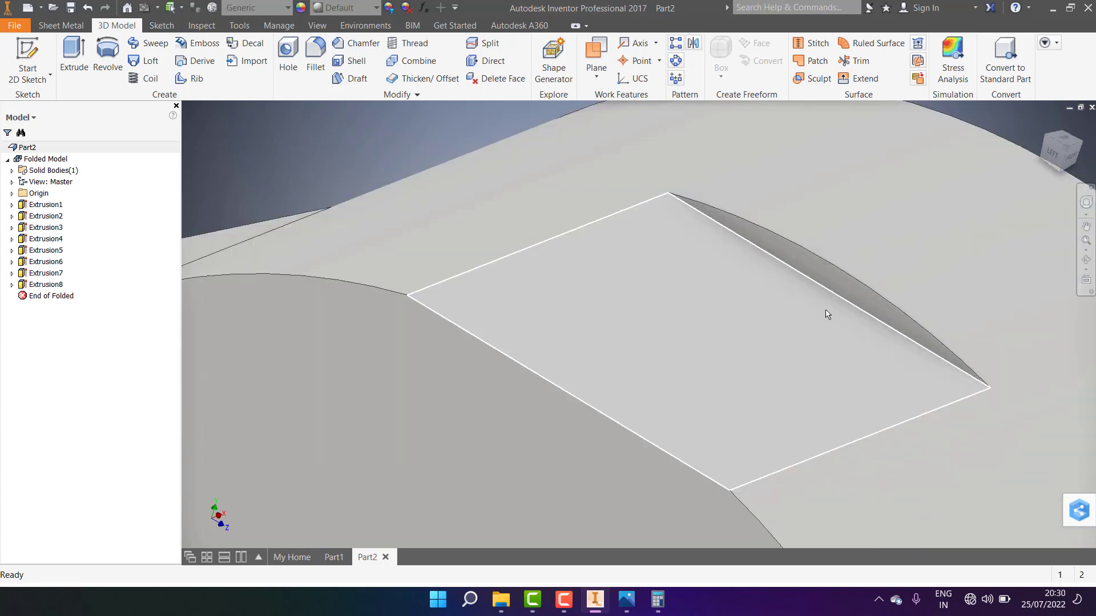
click(839, 295)
click(883, 284)
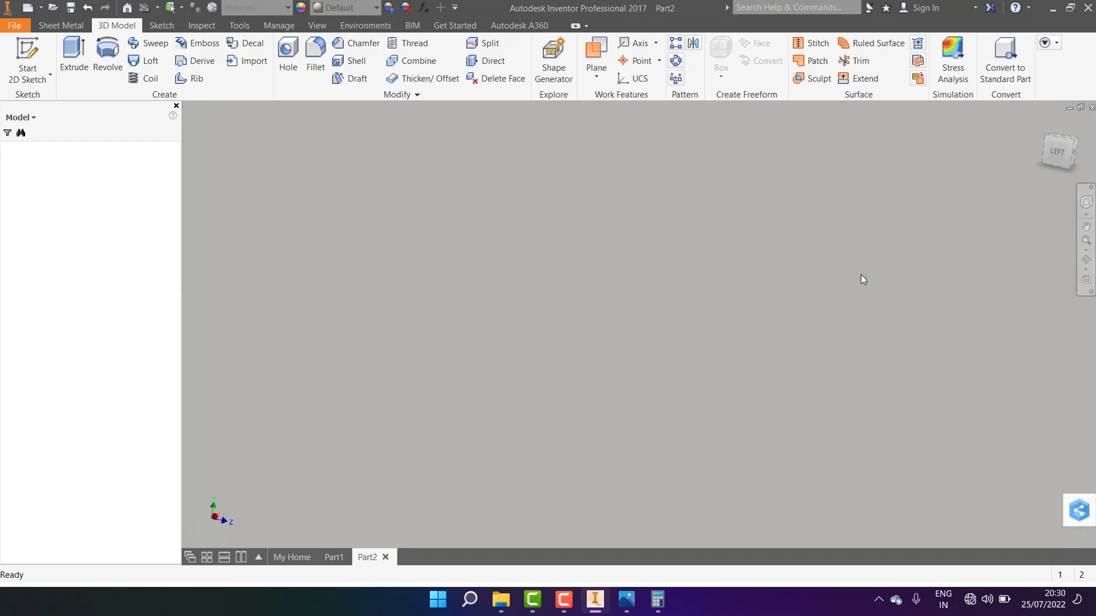
scroll(817, 231, down, 3)
scroll(797, 191, down, 3)
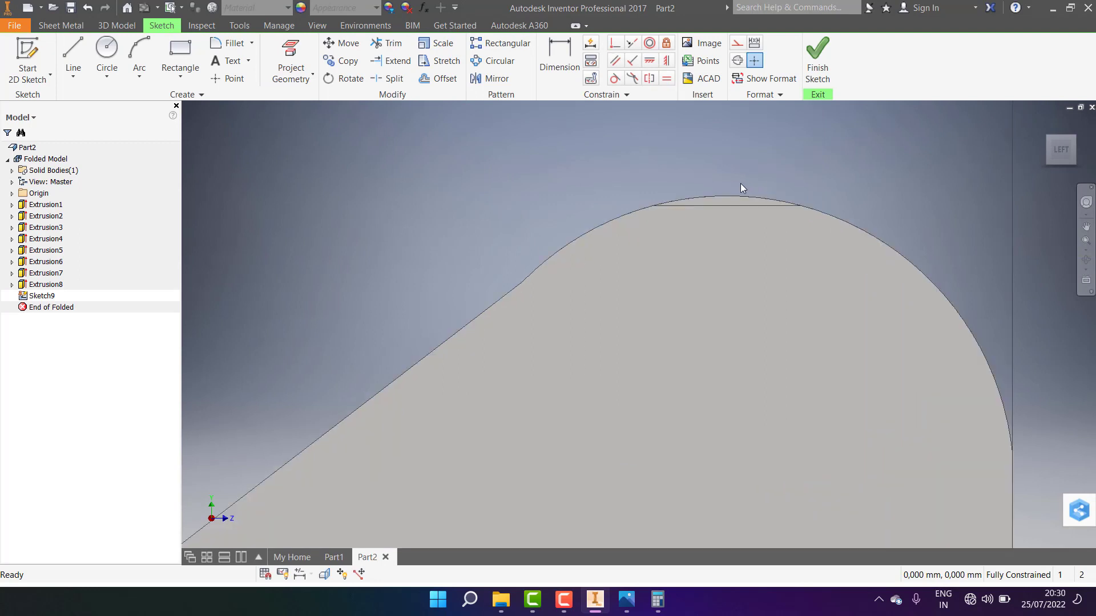
scroll(741, 183, down, 3)
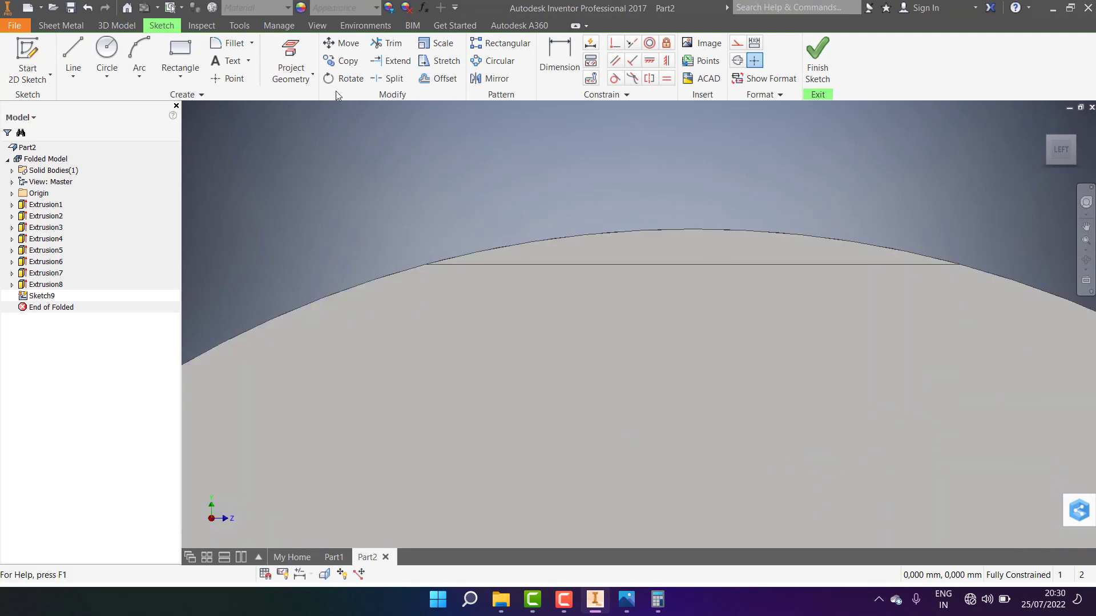
click(291, 60)
click(638, 254)
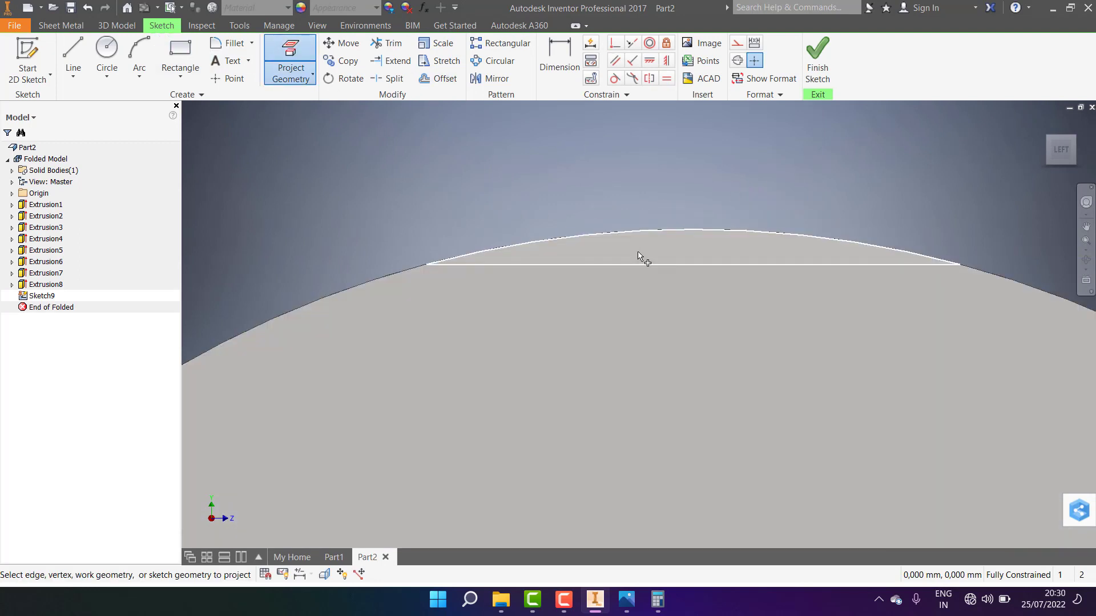
click(820, 63)
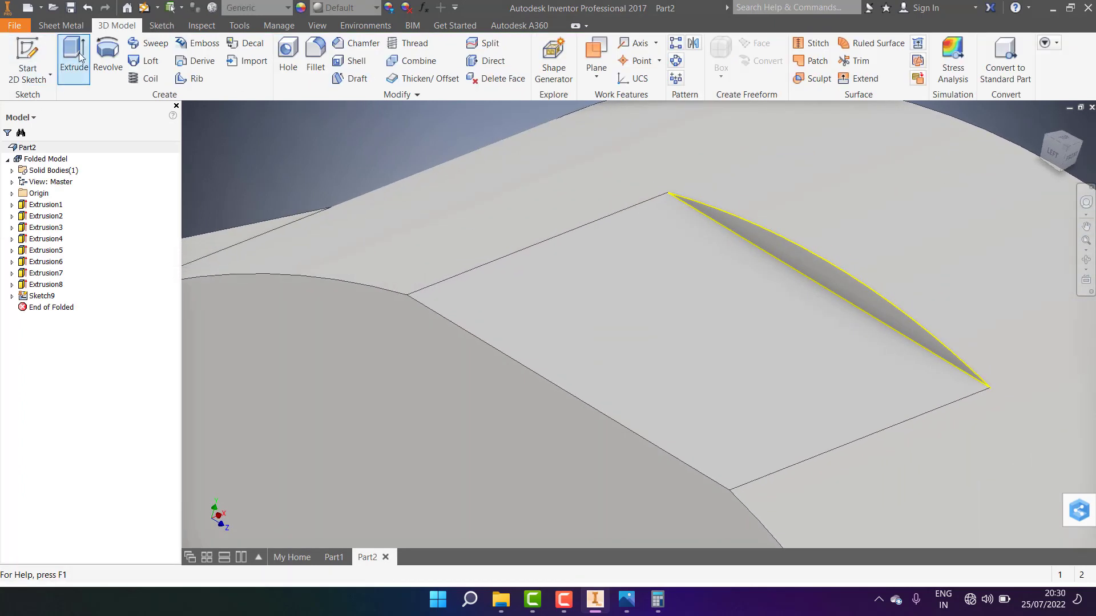
Step: Extrude the sliver profile 10 mm to fill the gap beside the lug
click(80, 57)
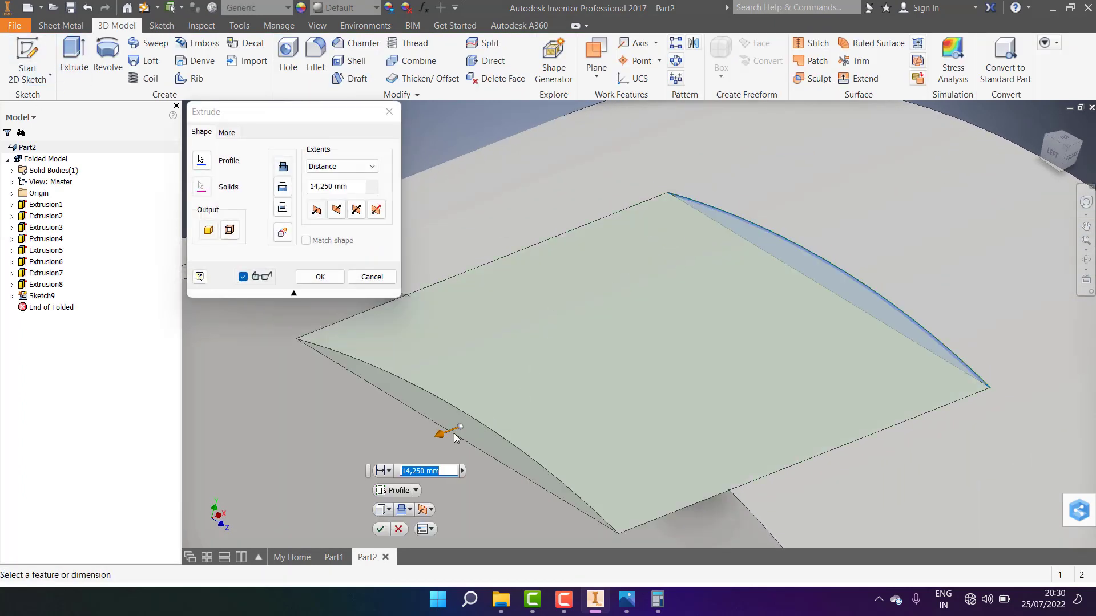
mouse_move(456, 438)
mouse_down()
mouse_move(612, 444)
mouse_move(560, 399)
mouse_up()
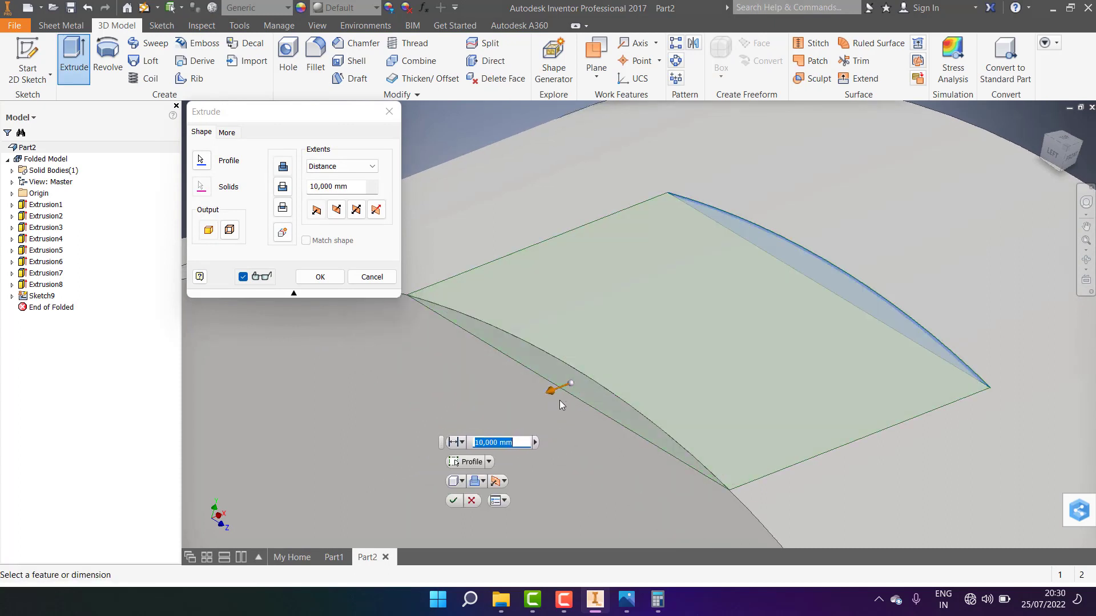
click(316, 280)
scroll(468, 363, down, 5)
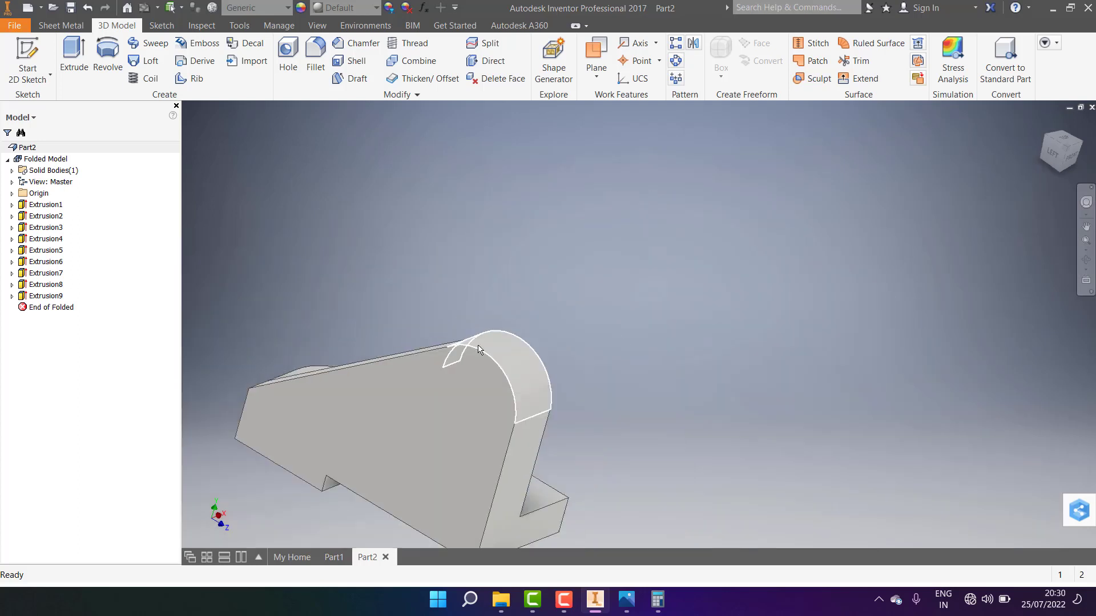
scroll(485, 354, up, 2)
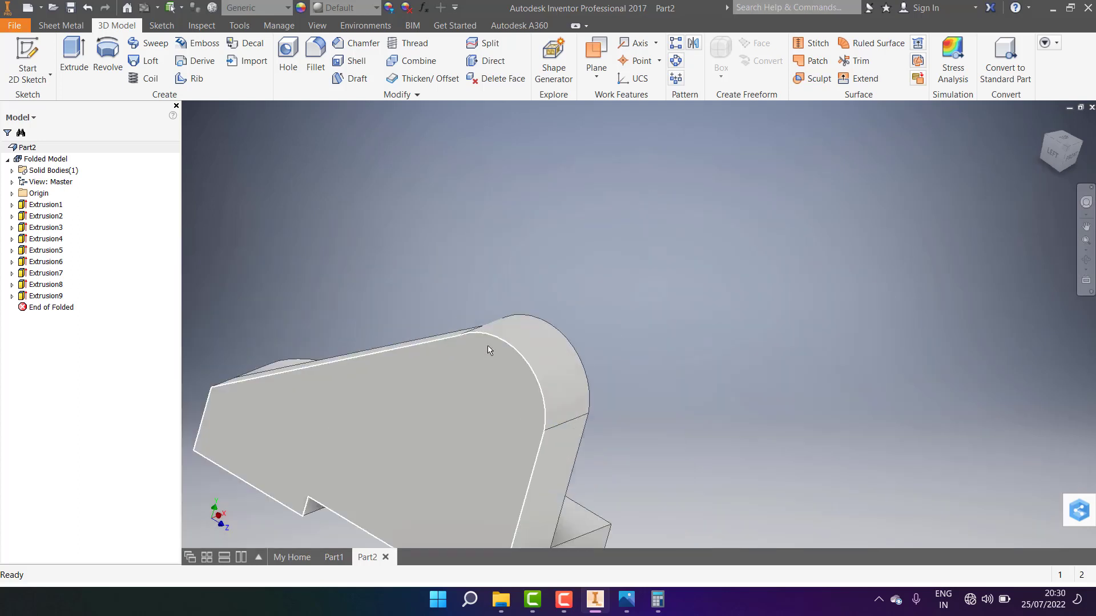
Step: Orbit the part for an oblique close-up and compare it with the reference drawing
click(1086, 260)
mouse_move(635, 384)
mouse_down()
mouse_move(502, 386)
mouse_move(570, 368)
mouse_move(472, 458)
mouse_up()
drag(534, 390, 502, 433)
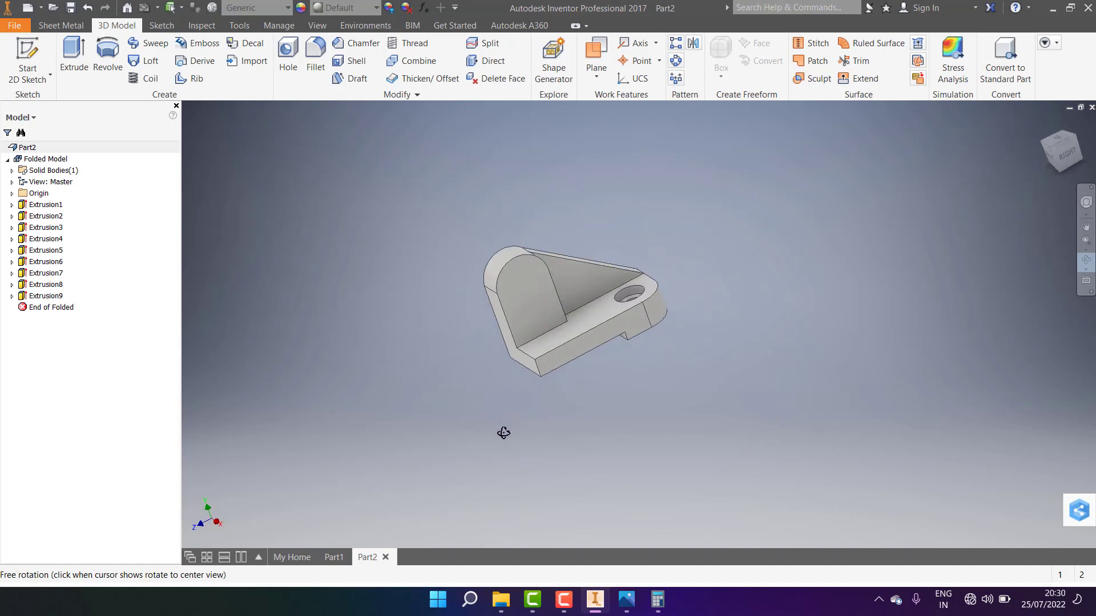
scroll(502, 433, down, 3)
scroll(539, 301, up, 3)
drag(538, 301, 659, 277)
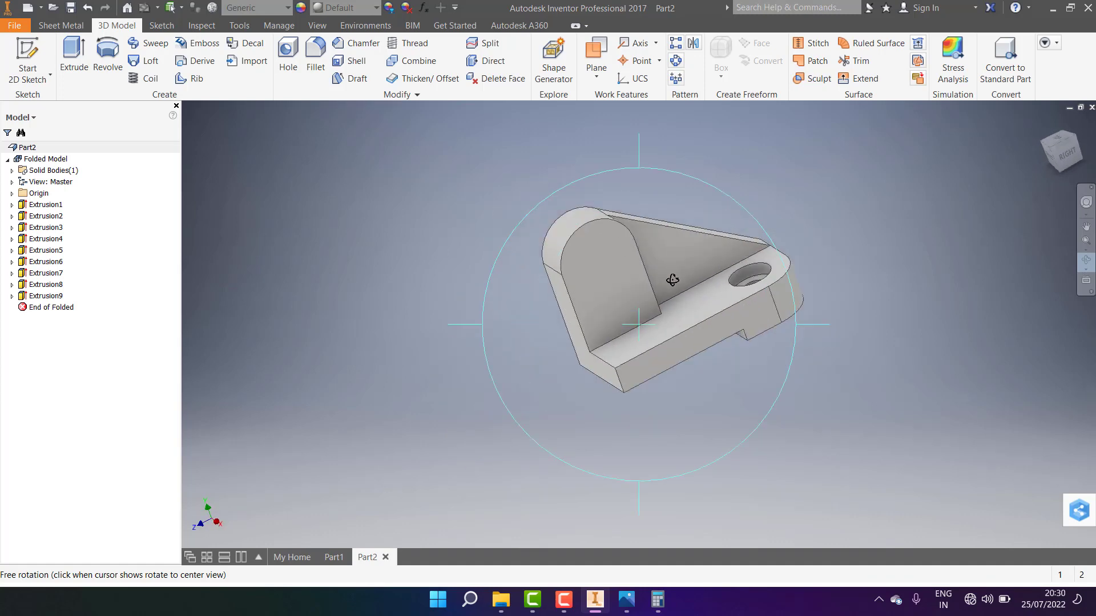
scroll(675, 276, up, 3)
click(626, 600)
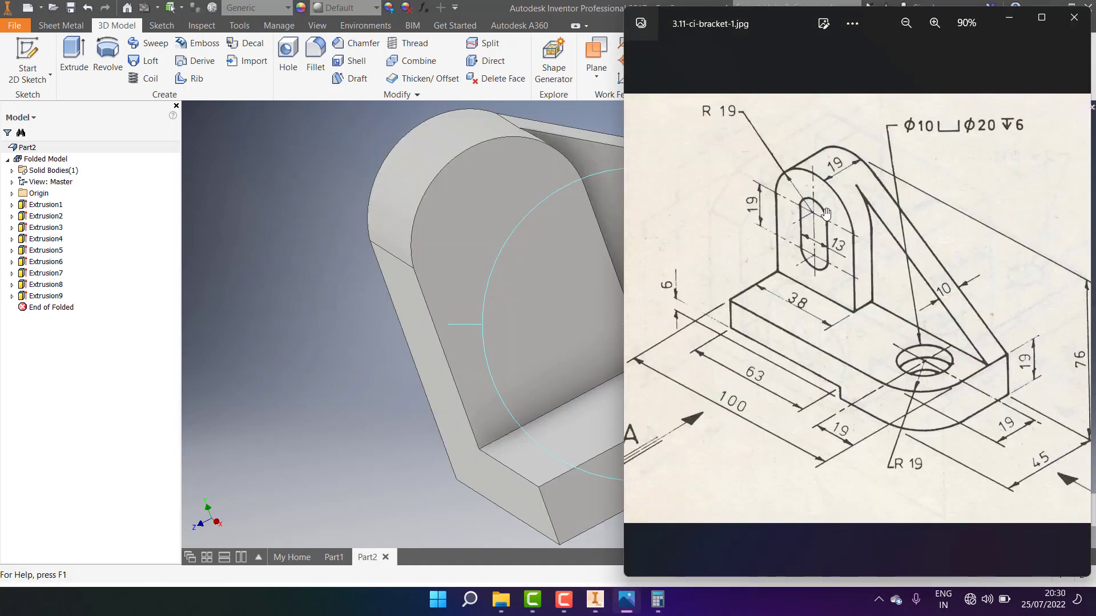
right_click(834, 245)
click(252, 176)
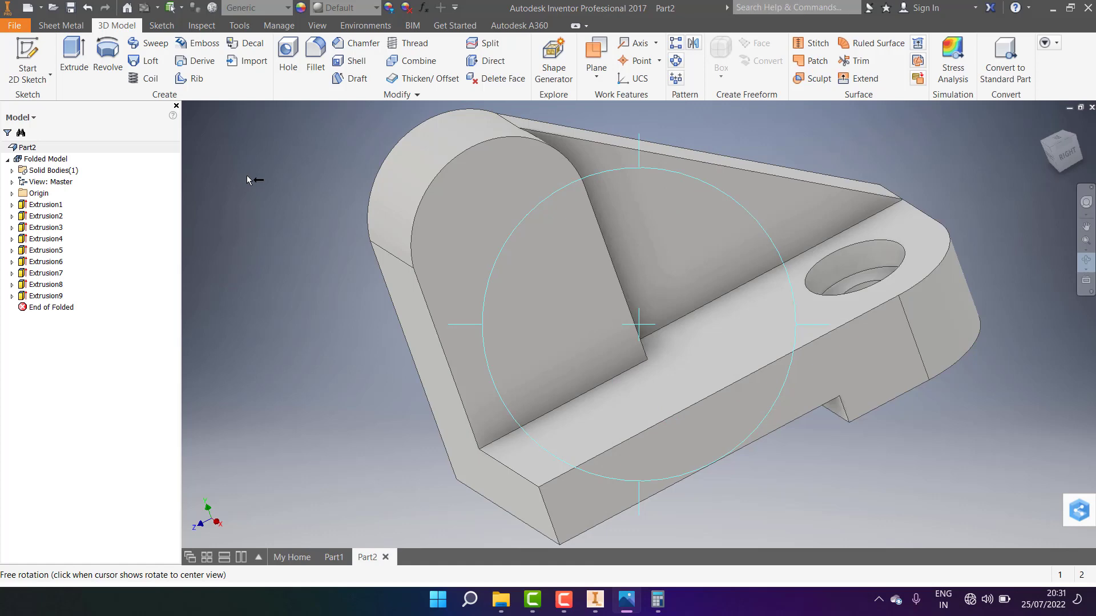
click(506, 235)
Step: Start a sketch on the upright face and draw a trial centre-to-centre slot 19 mm long
click(558, 231)
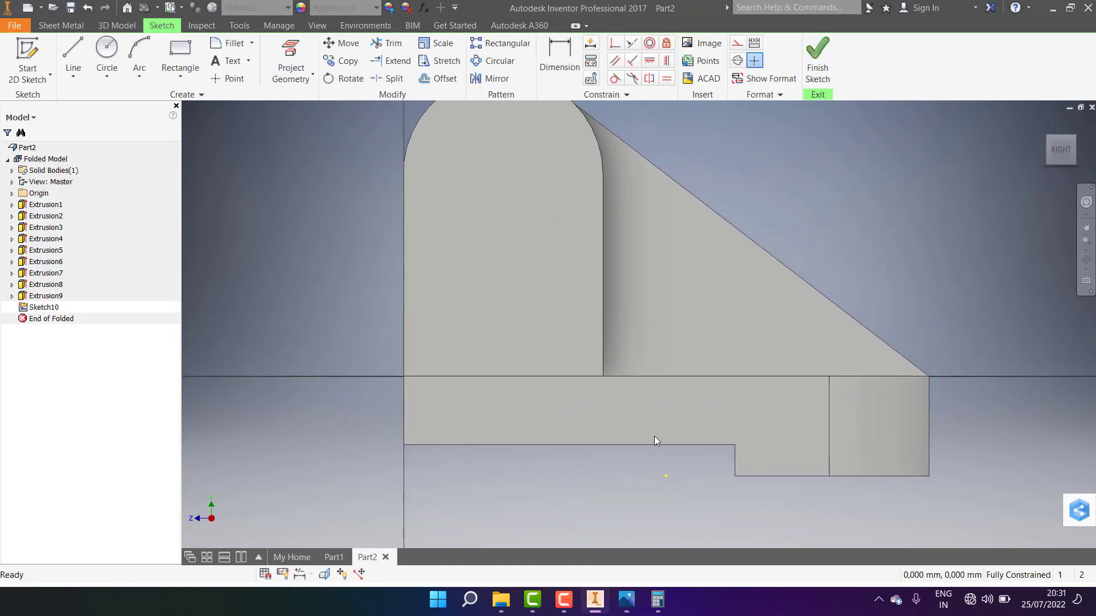
click(625, 608)
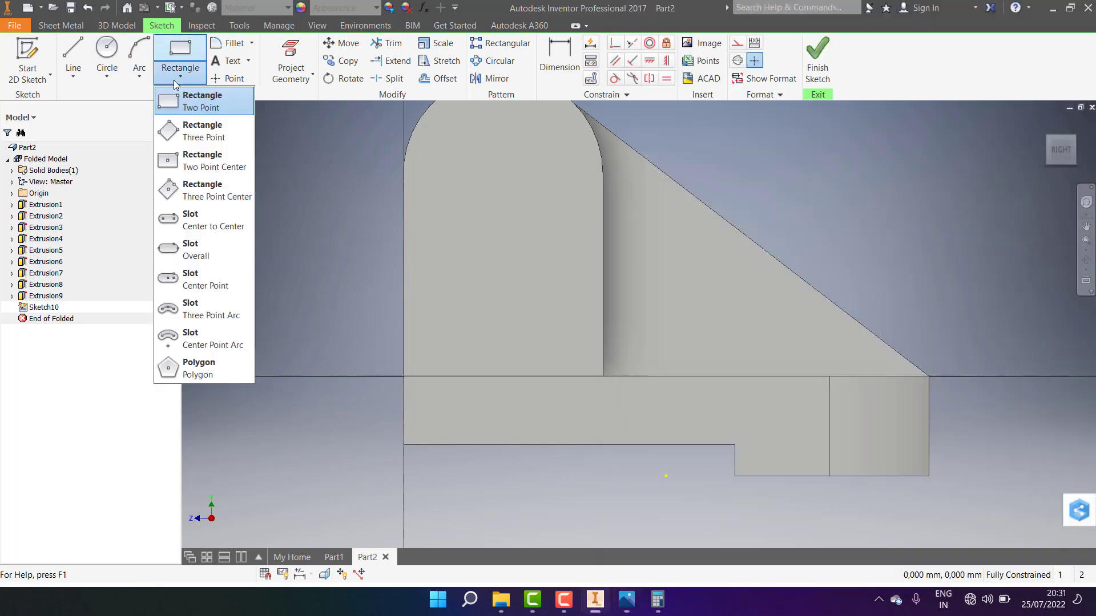
click(180, 71)
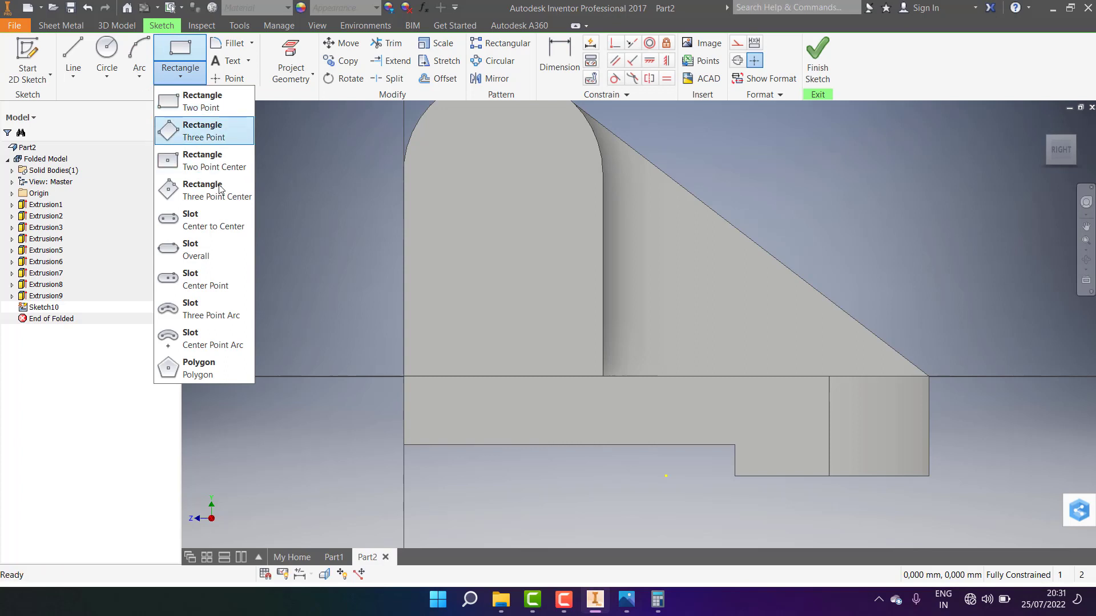
click(196, 231)
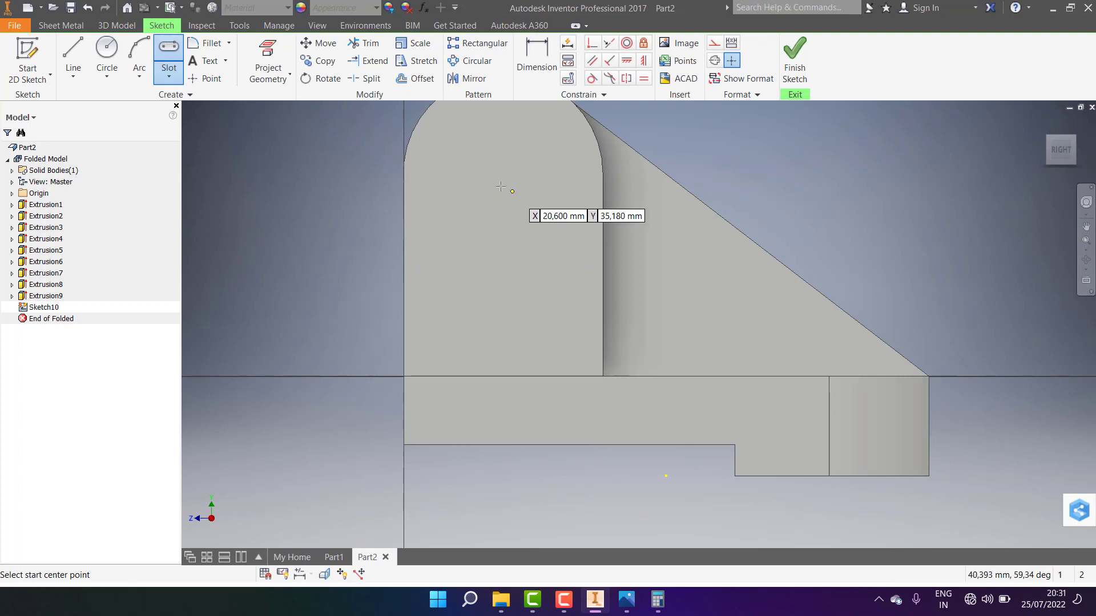
click(506, 204)
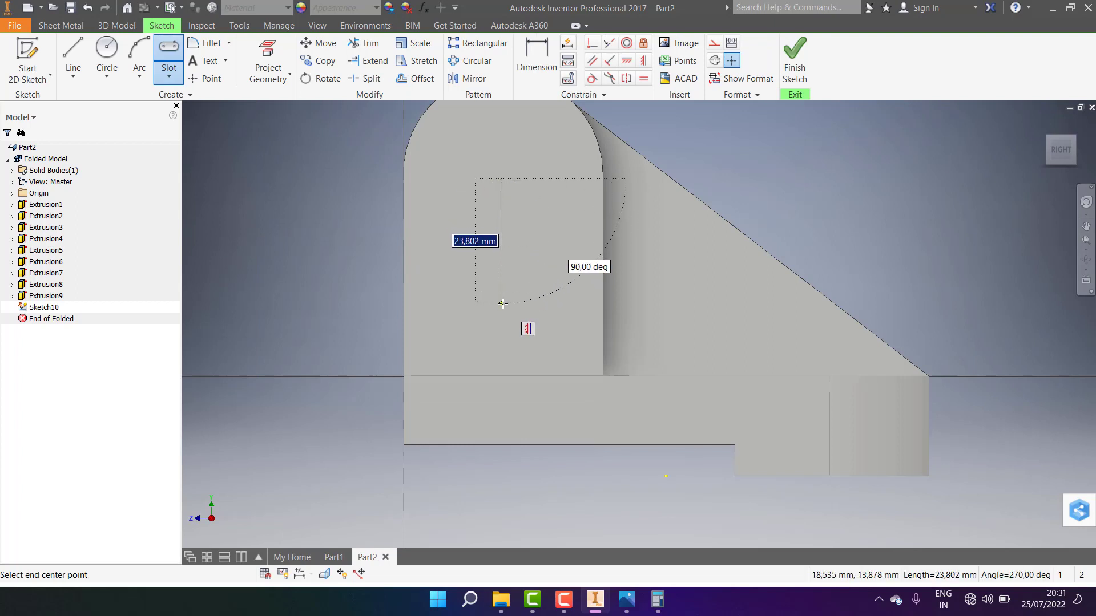
text(19)
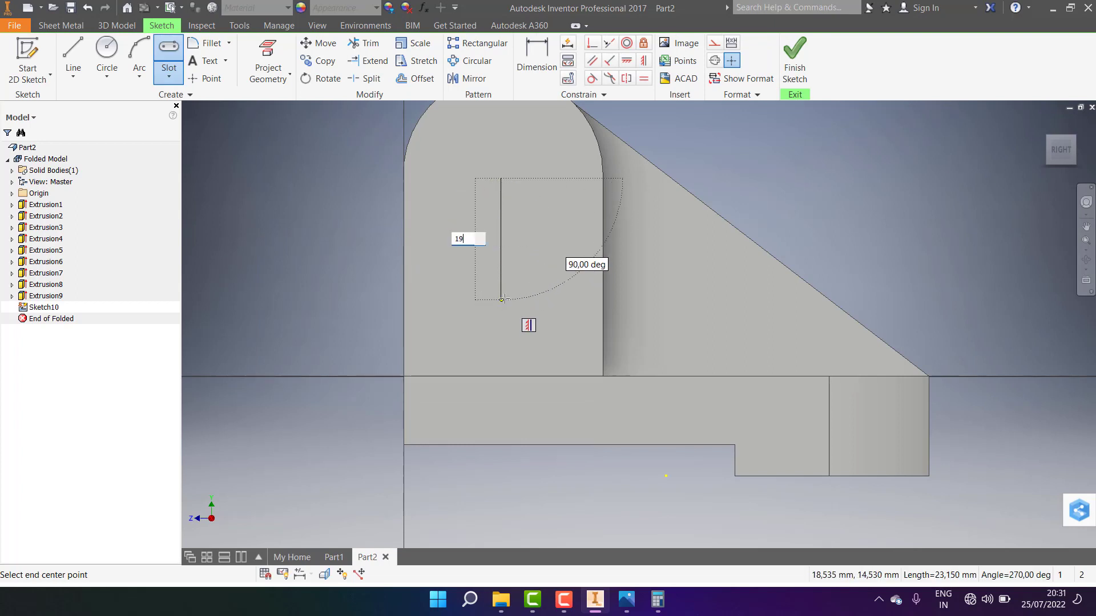
key(Return)
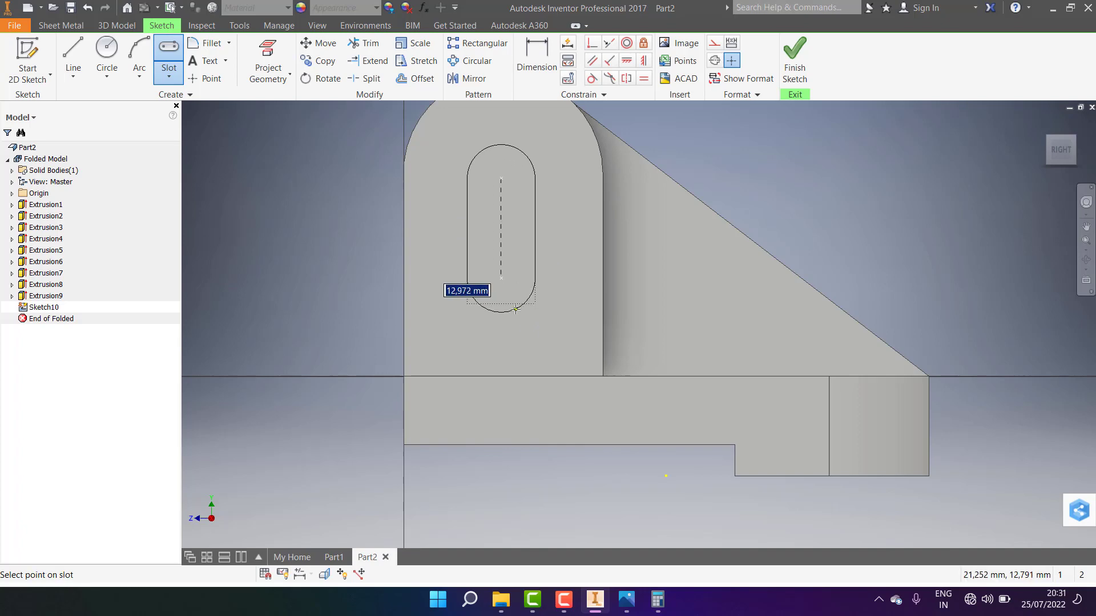
click(516, 298)
Step: Check the reference drawing, then cancel the slot command and delete the trial slot
scroll(543, 325, down, 3)
scroll(556, 356, up, 4)
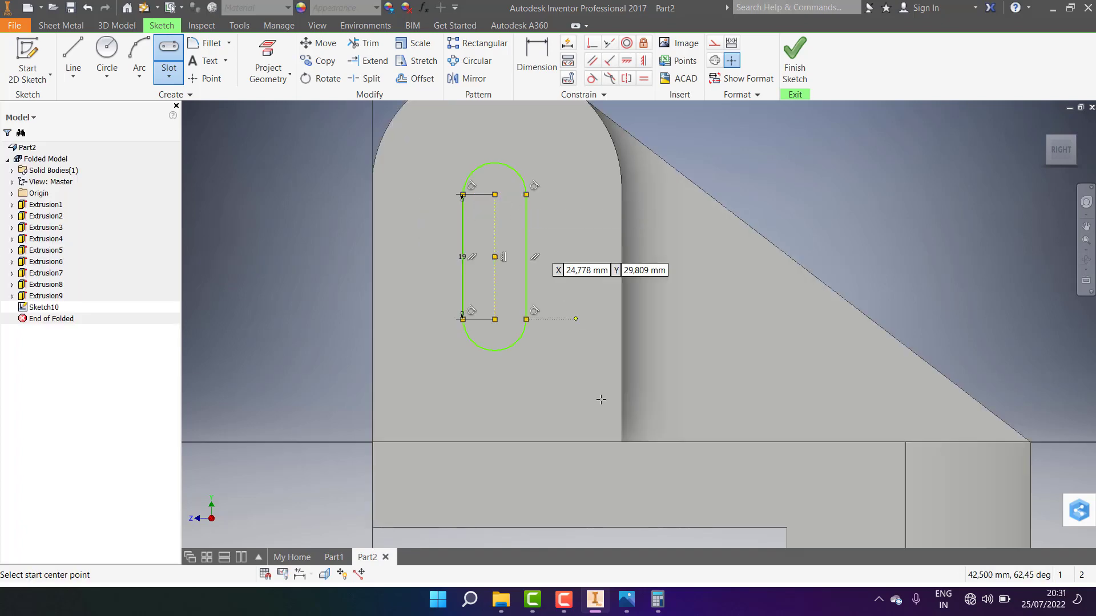
click(626, 599)
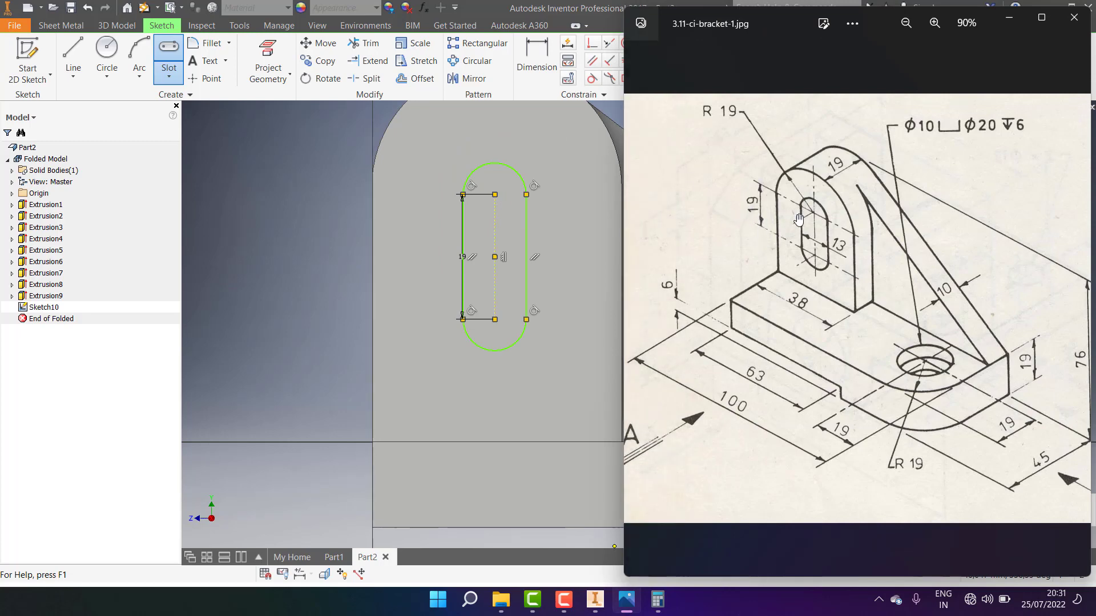
scroll(411, 245, down, 3)
scroll(460, 261, up, 2)
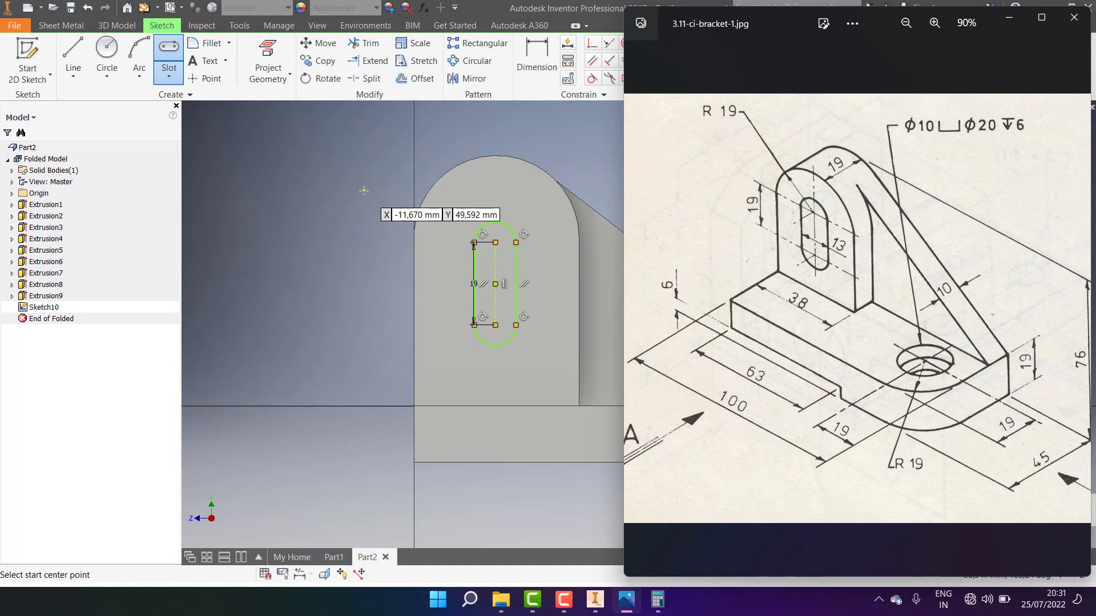
click(356, 206)
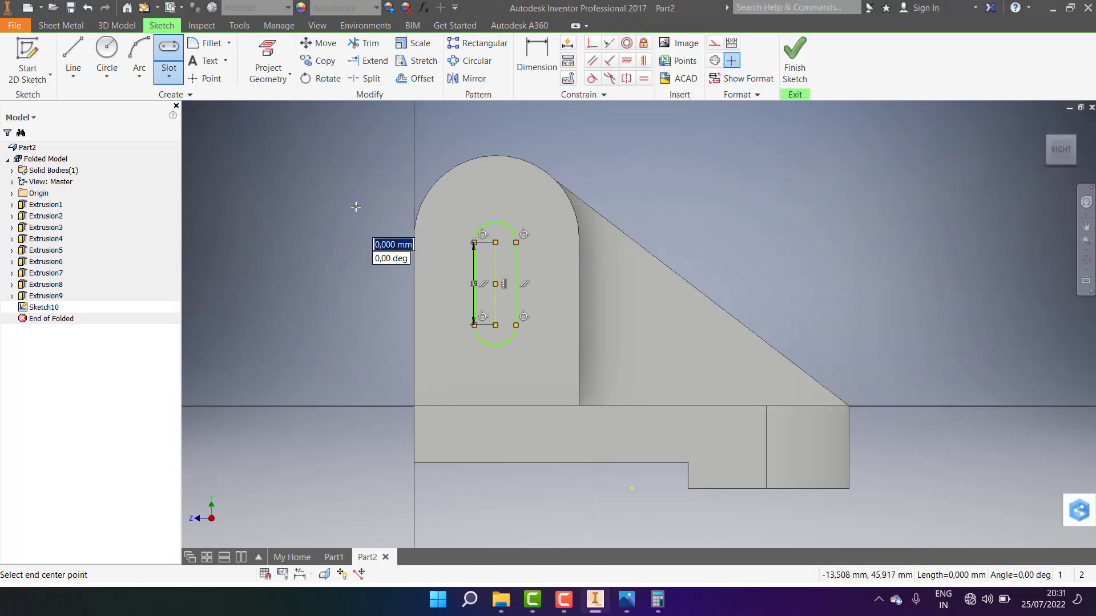
key(Escape)
key(Delete)
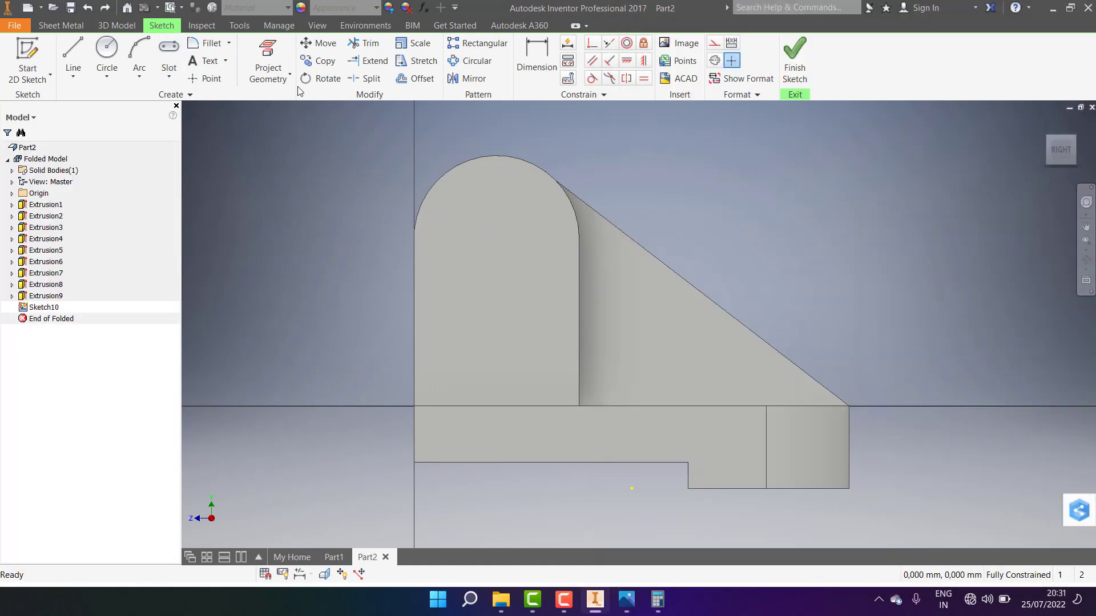
Step: Project the upright's top arc and draw a 13 mm wide slot downward from its centre
click(512, 161)
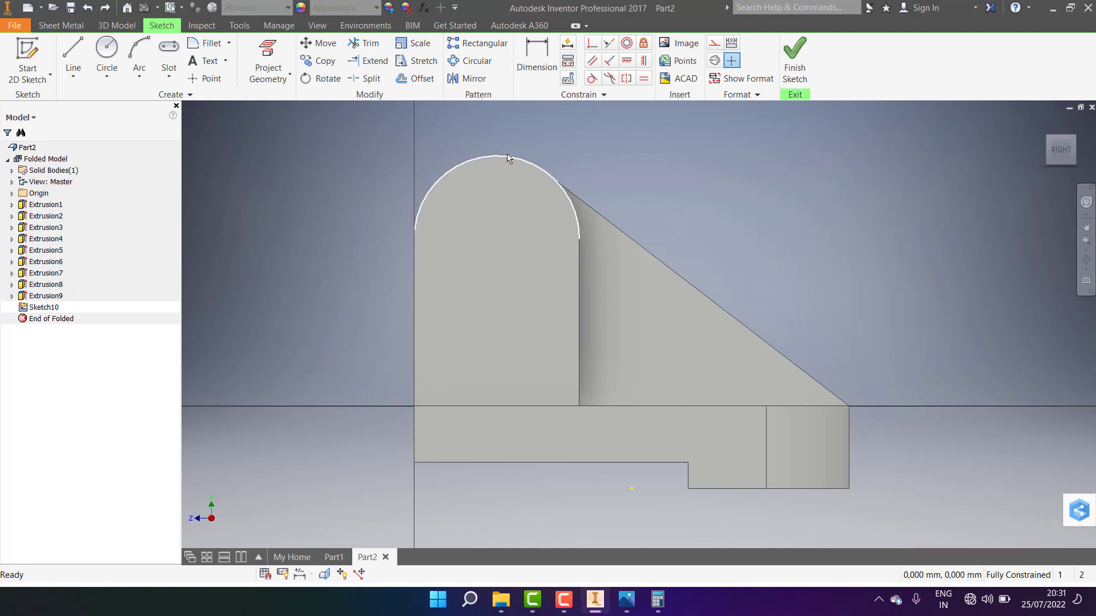
click(268, 60)
click(169, 55)
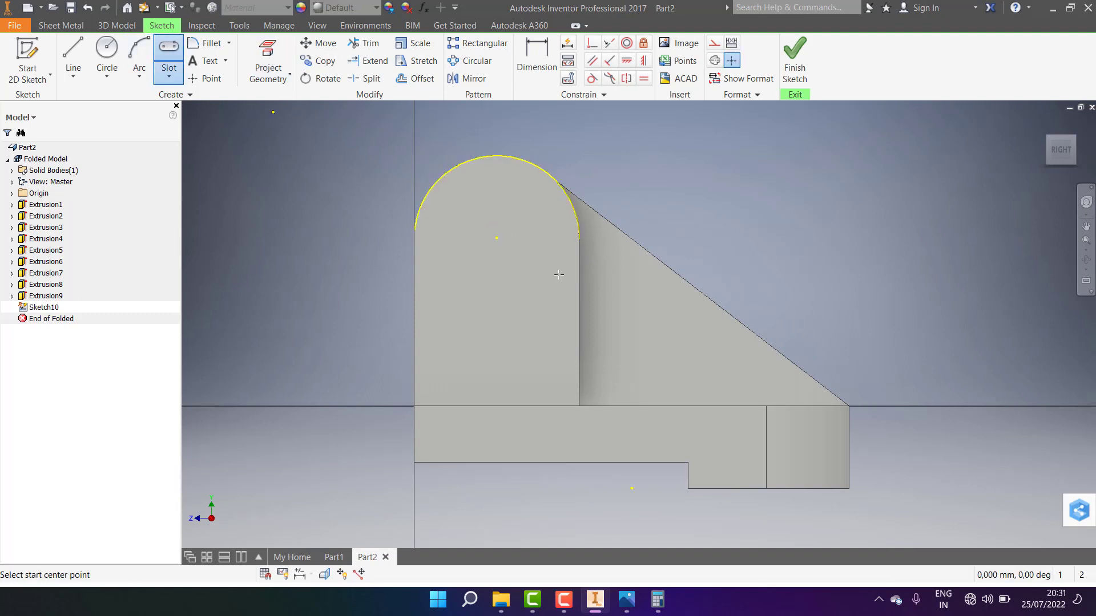
click(496, 237)
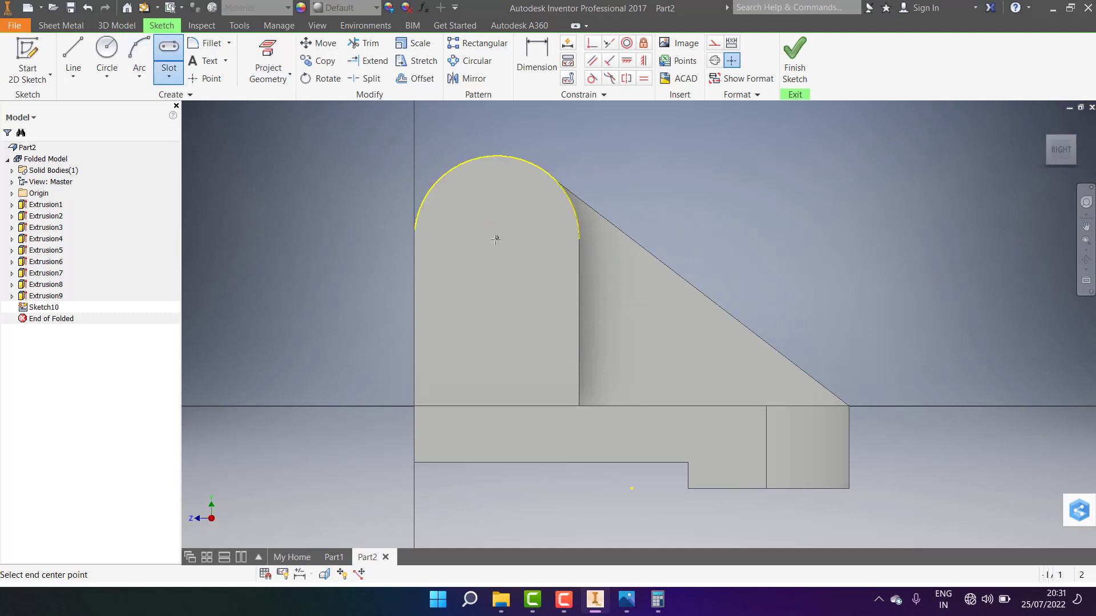
click(495, 320)
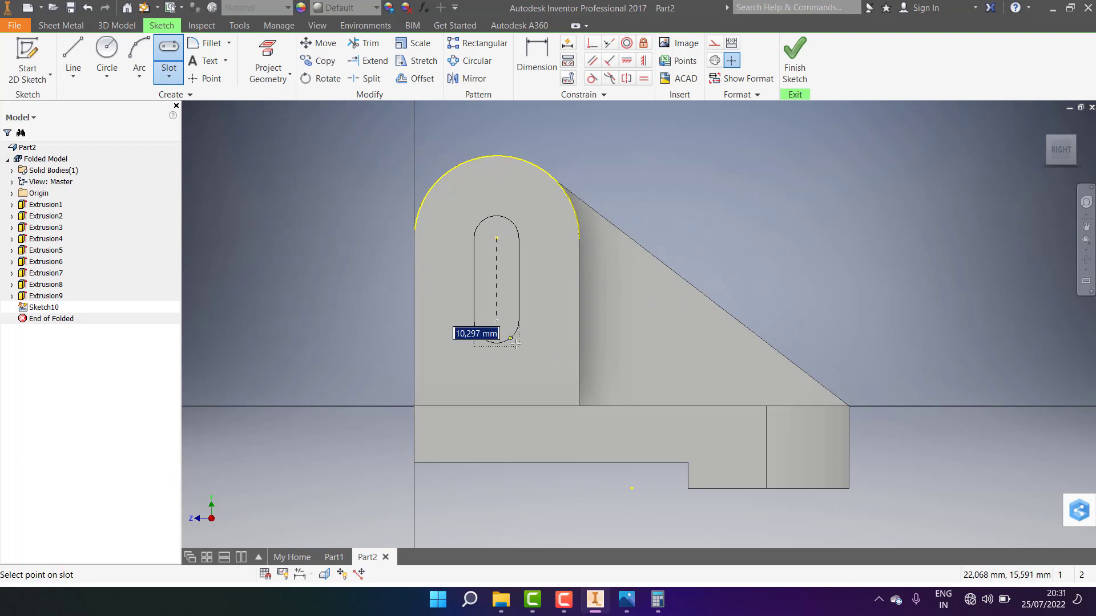
click(627, 601)
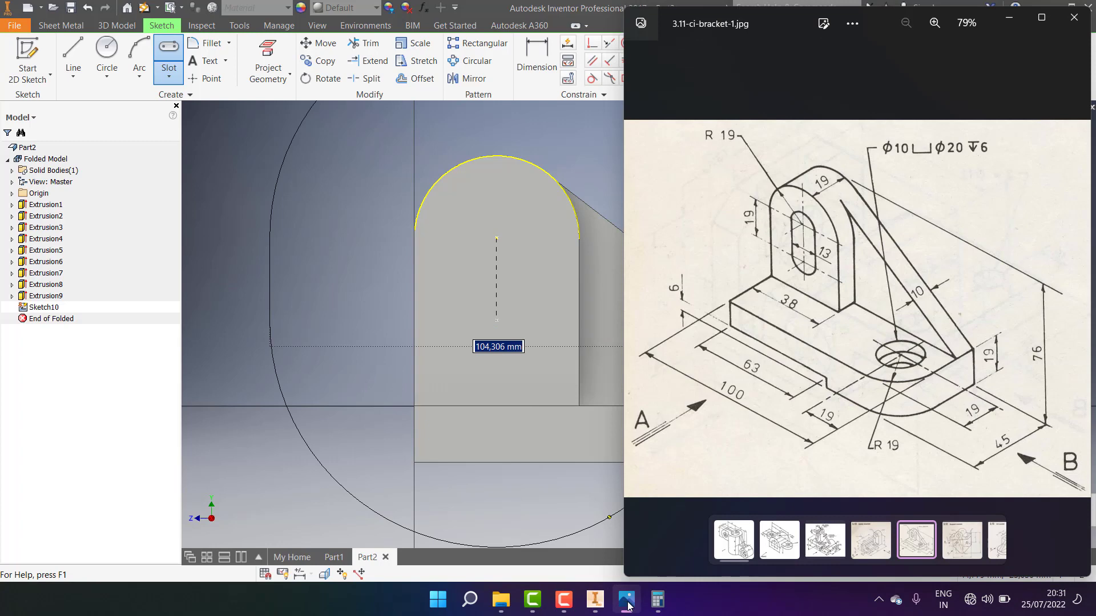
click(627, 604)
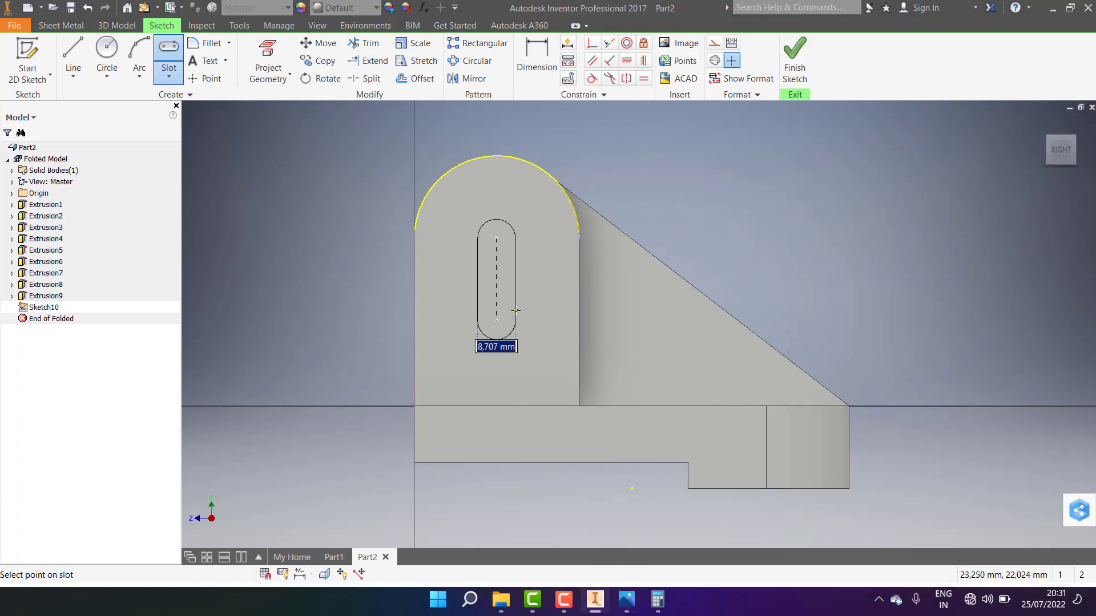
text(13)
key(Return)
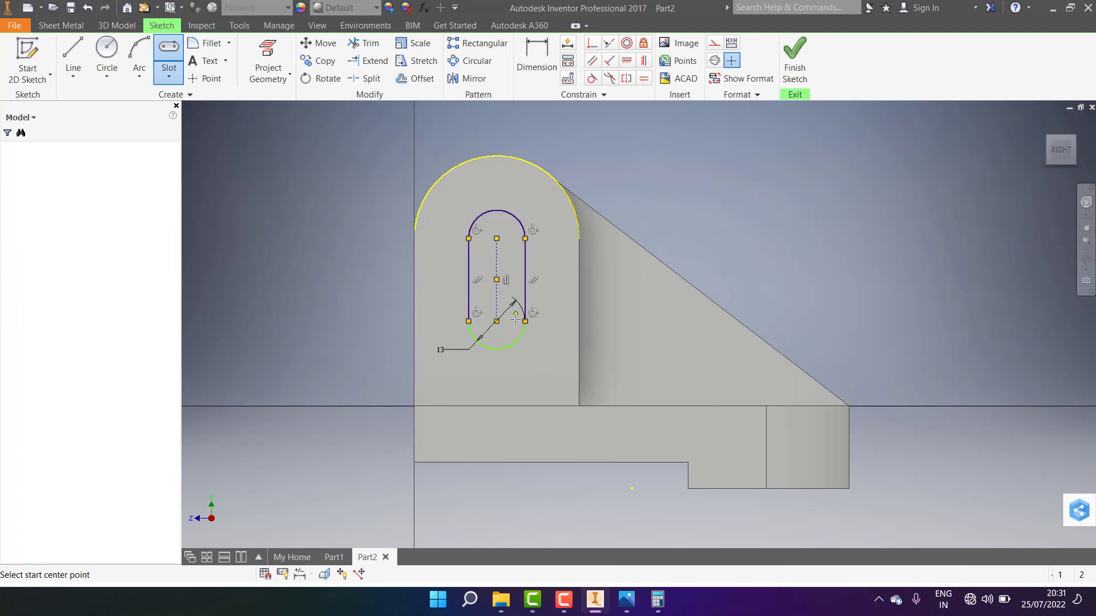
scroll(509, 284, up, 4)
scroll(510, 284, down, 2)
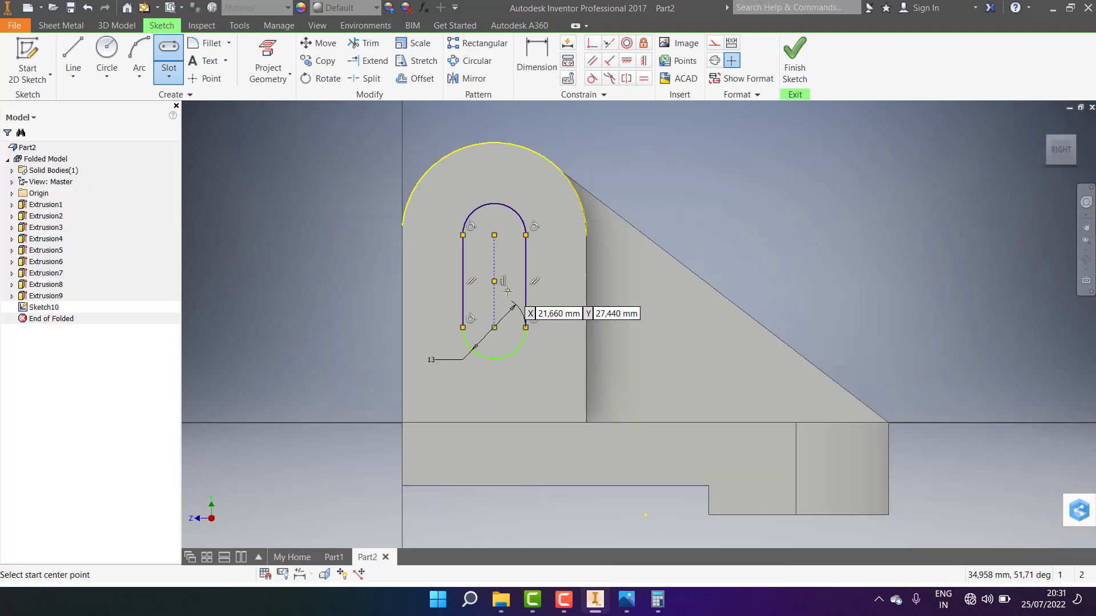
Step: Dimension the slot length as 19 mm and compare the sketch with the reference drawing
click(527, 65)
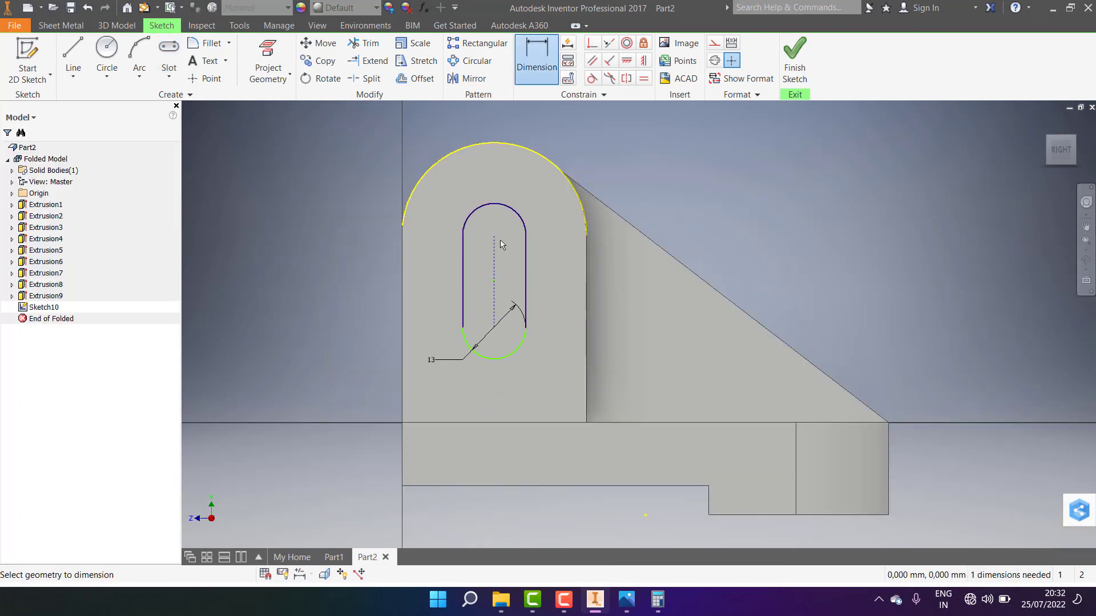
click(498, 326)
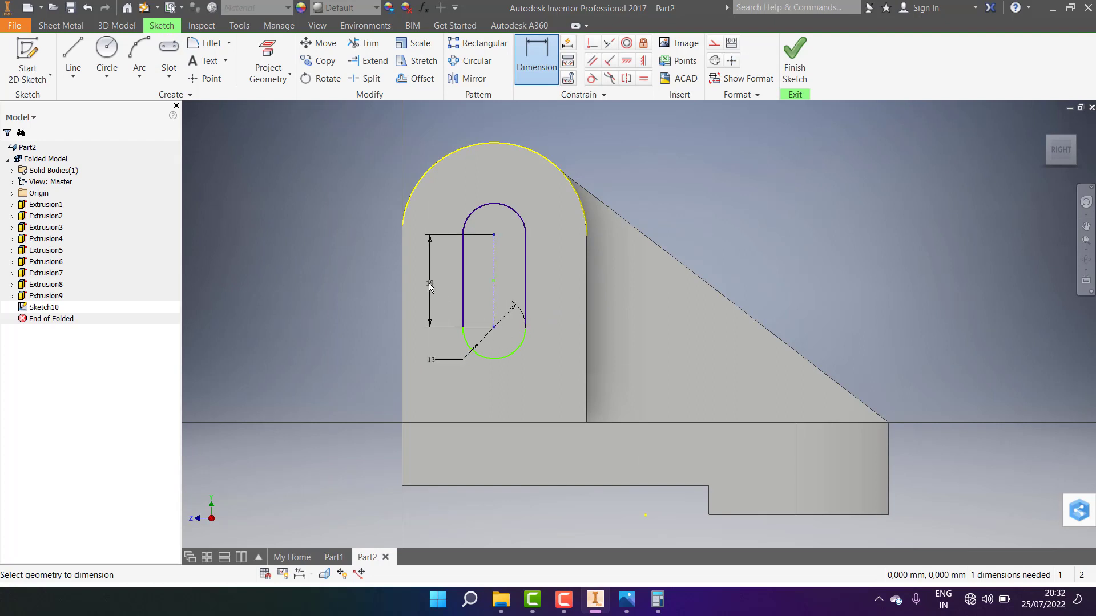
double_click(430, 284)
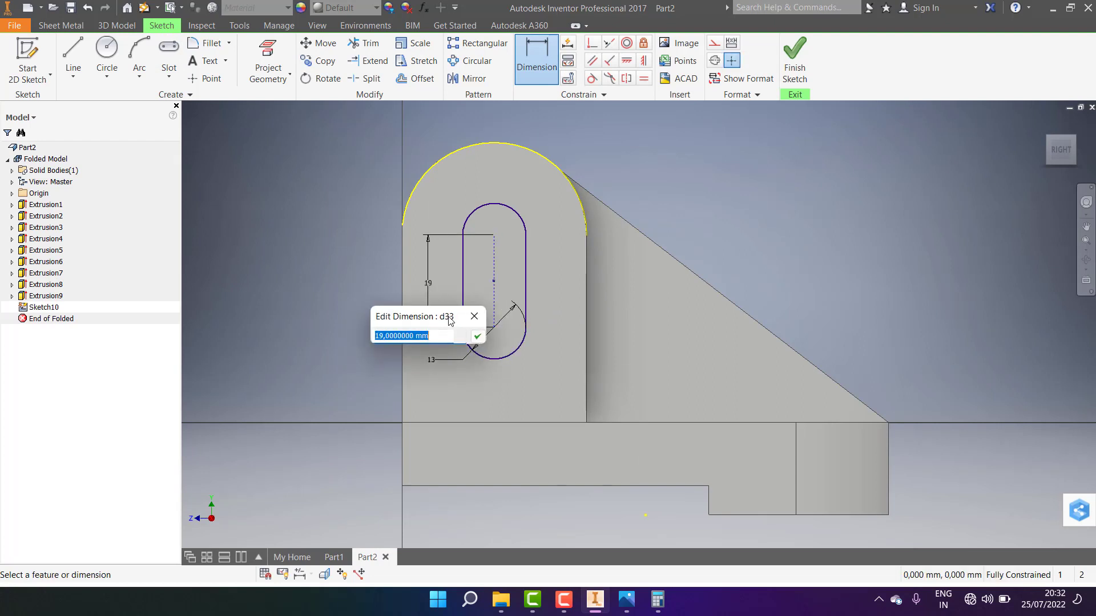
click(478, 338)
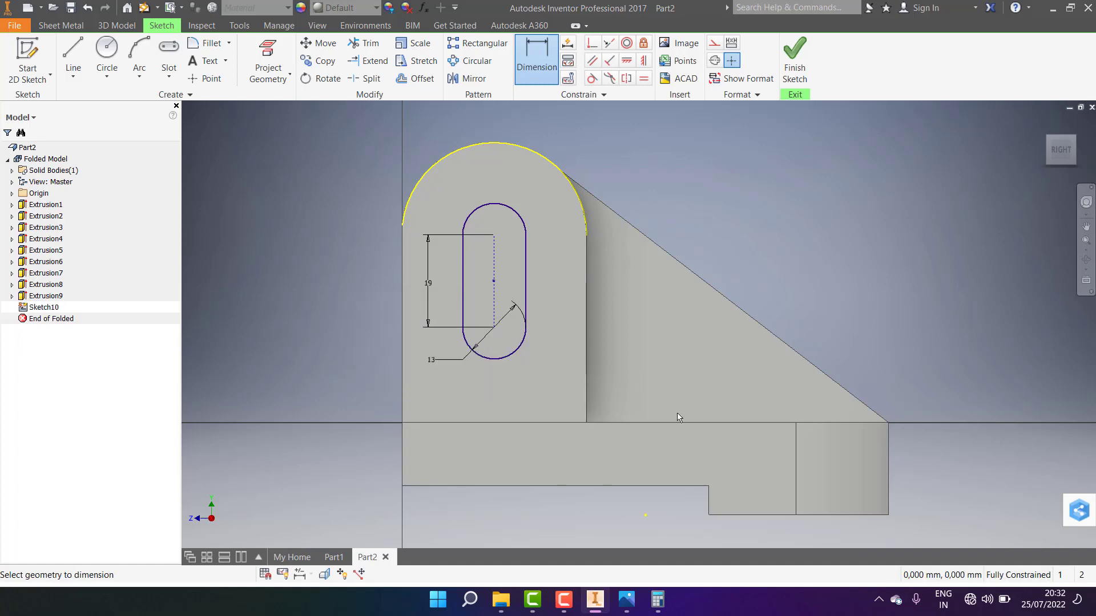
scroll(649, 361, up, 2)
scroll(605, 493, down, 2)
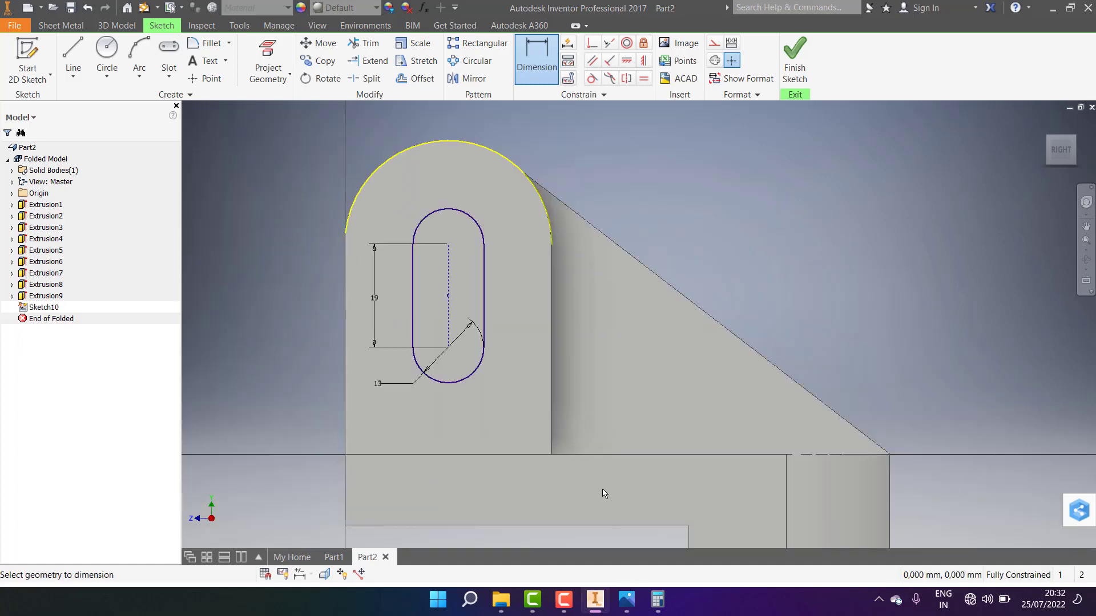
click(626, 594)
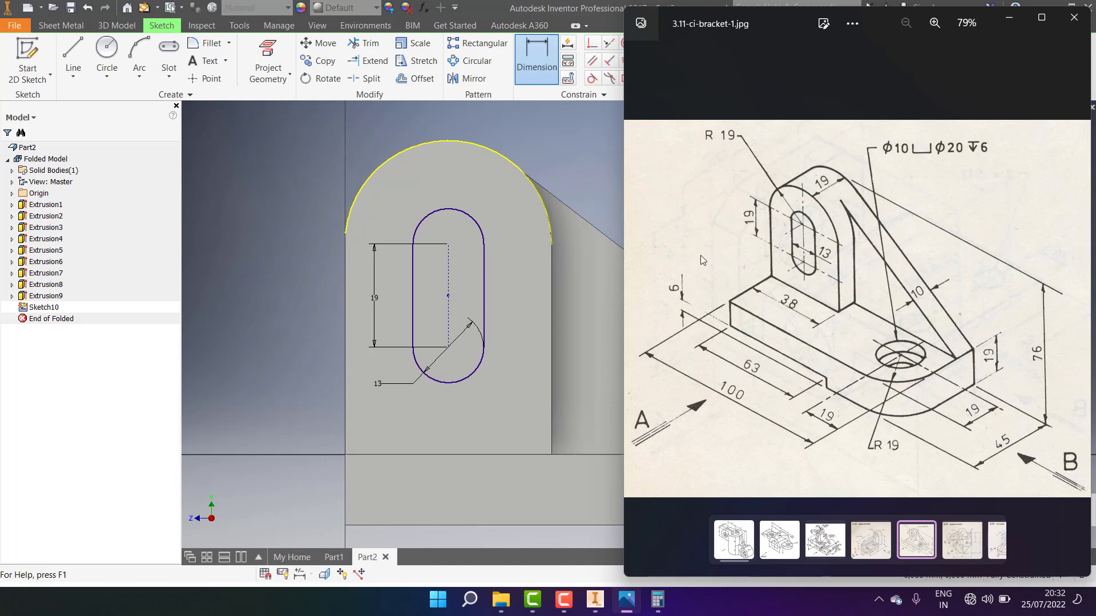
click(1010, 17)
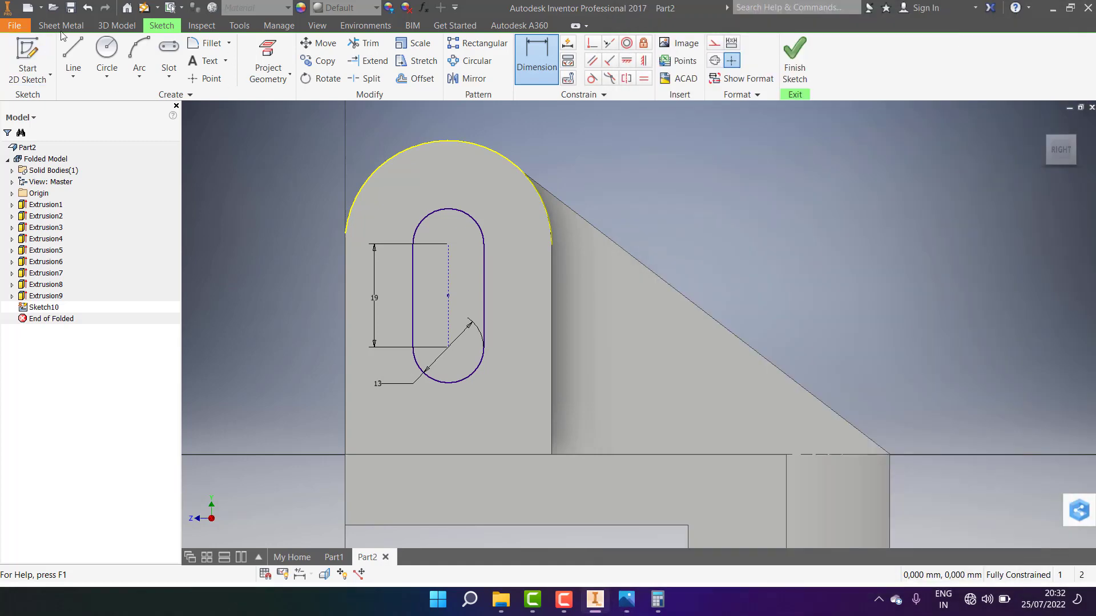
Step: Extrude the slot profile as a 37.25 mm cut into the upright
key(F6)
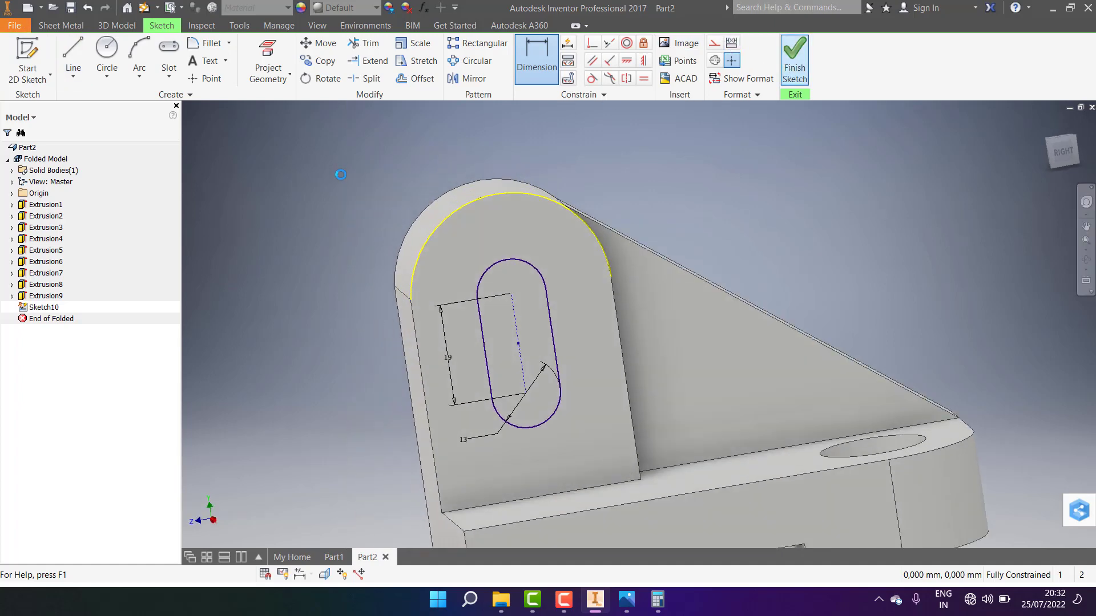
key(e)
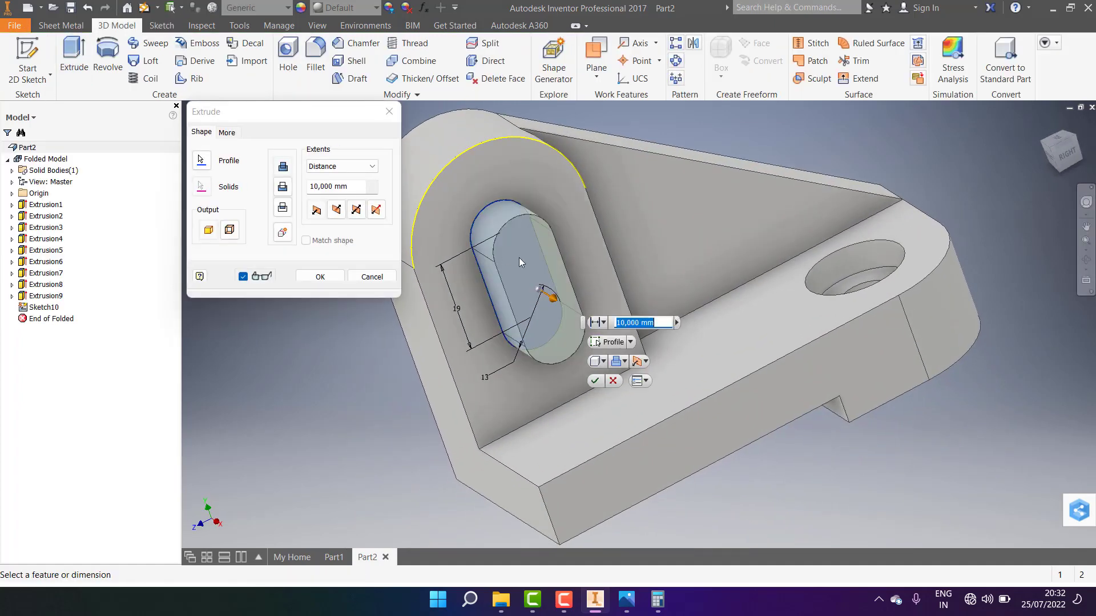
click(330, 213)
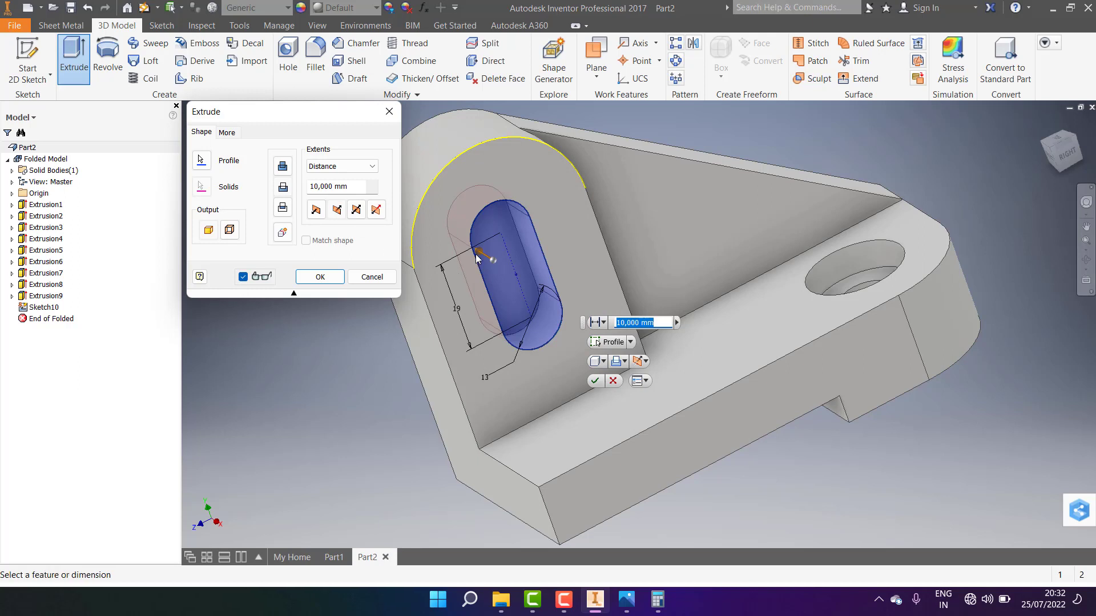
drag(481, 250, 419, 213)
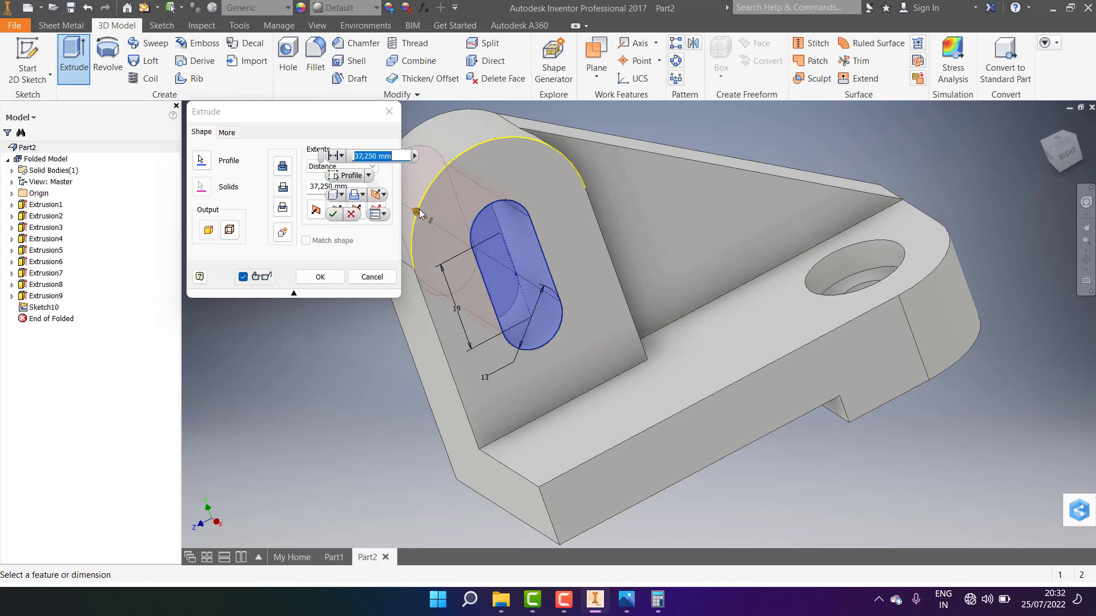
click(320, 277)
Step: Free-orbit and zoom around the bracket to inspect the finished slotted part
scroll(248, 304, down, 2)
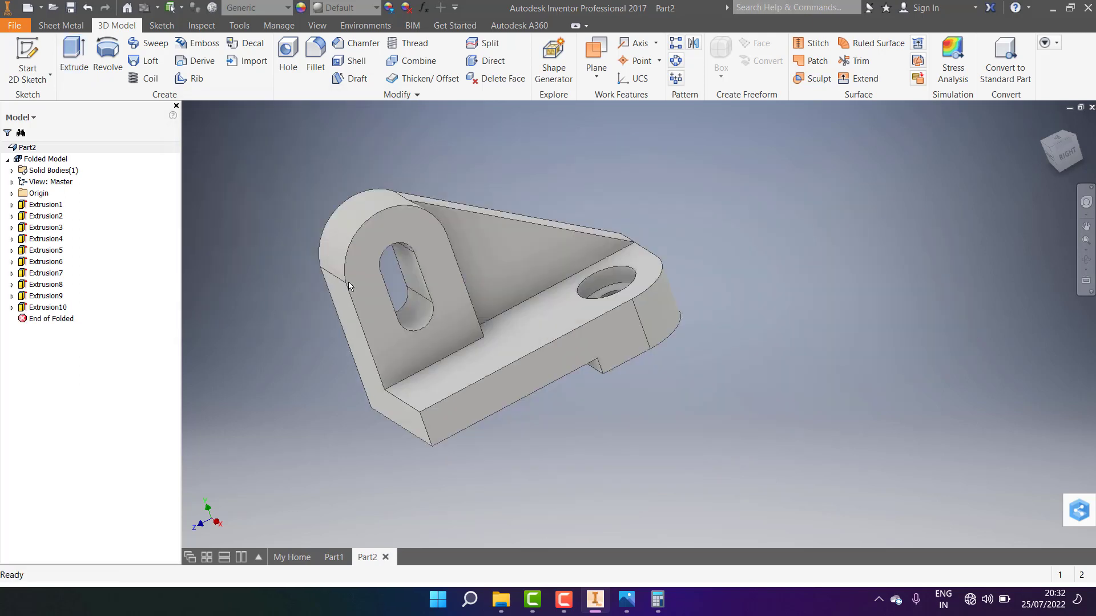
click(1086, 260)
drag(707, 284, 616, 285)
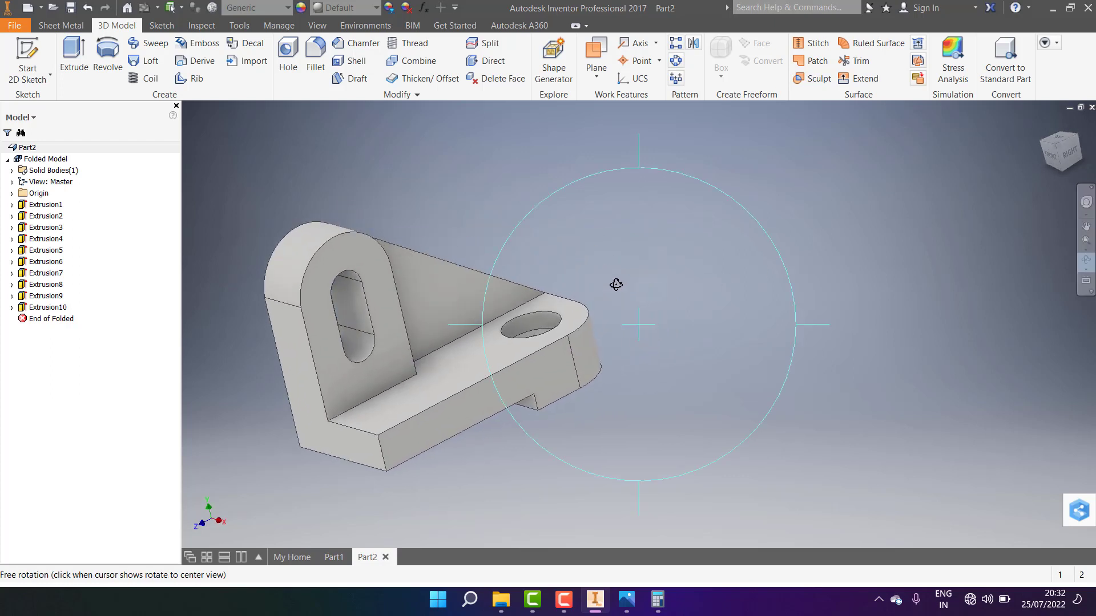
scroll(354, 340, down, 2)
scroll(354, 340, up, 3)
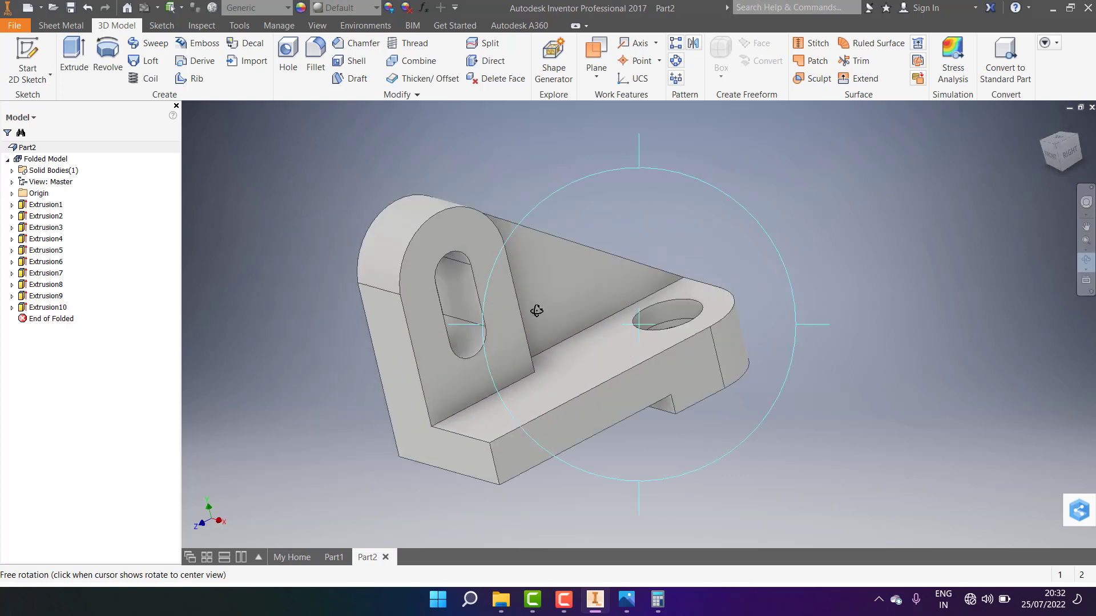
mouse_move(534, 311)
mouse_down()
mouse_move(546, 309)
mouse_move(534, 319)
mouse_up()
scroll(486, 297, down, 3)
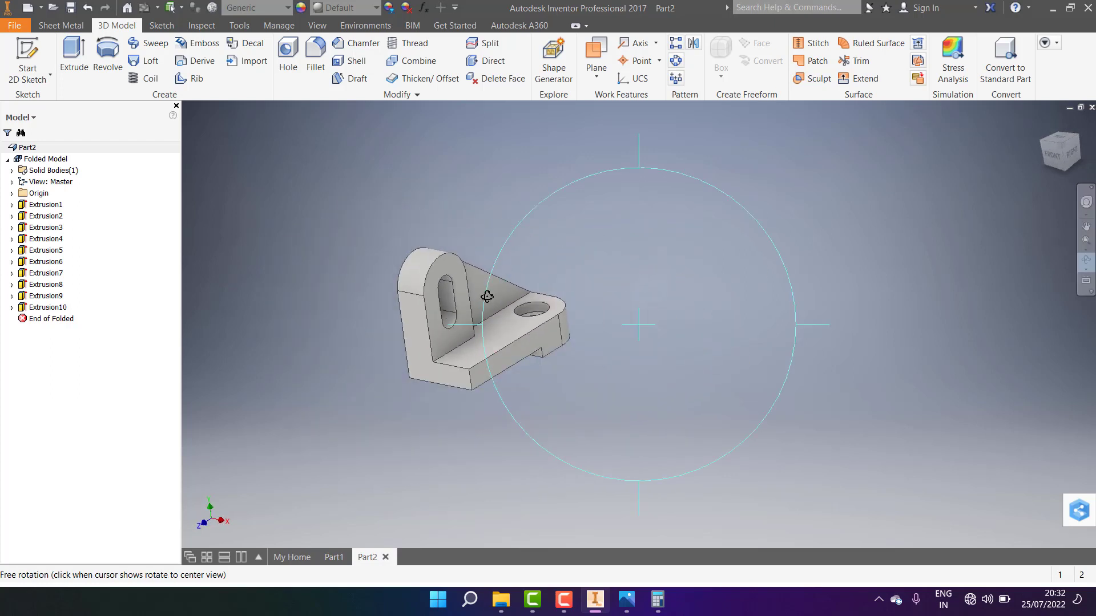
scroll(510, 334, down, 2)
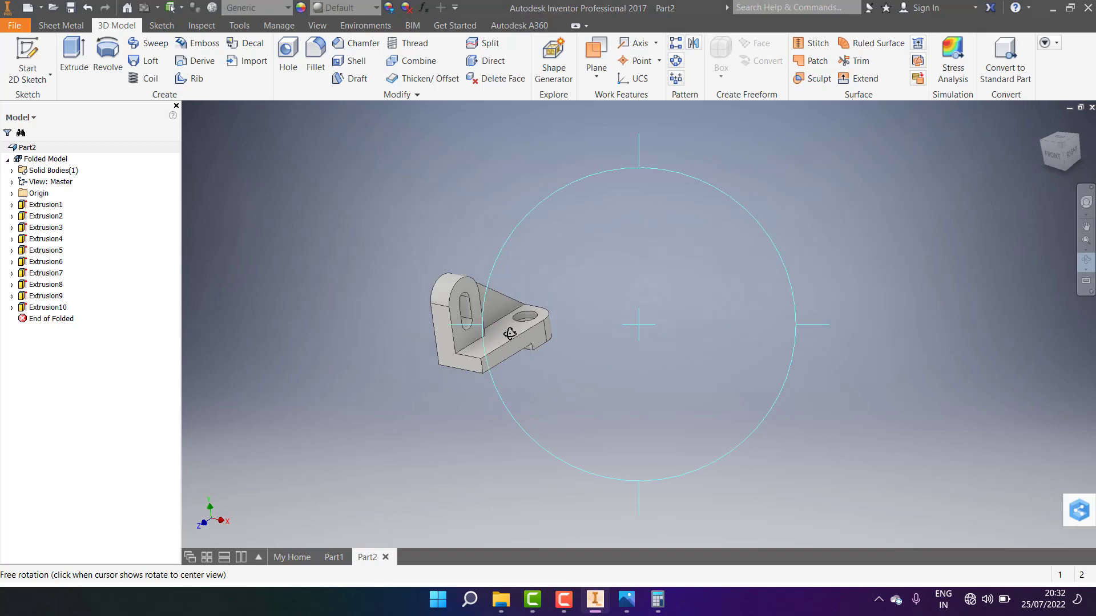
scroll(459, 335, up, 2)
scroll(509, 351, down, 3)
scroll(466, 346, up, 2)
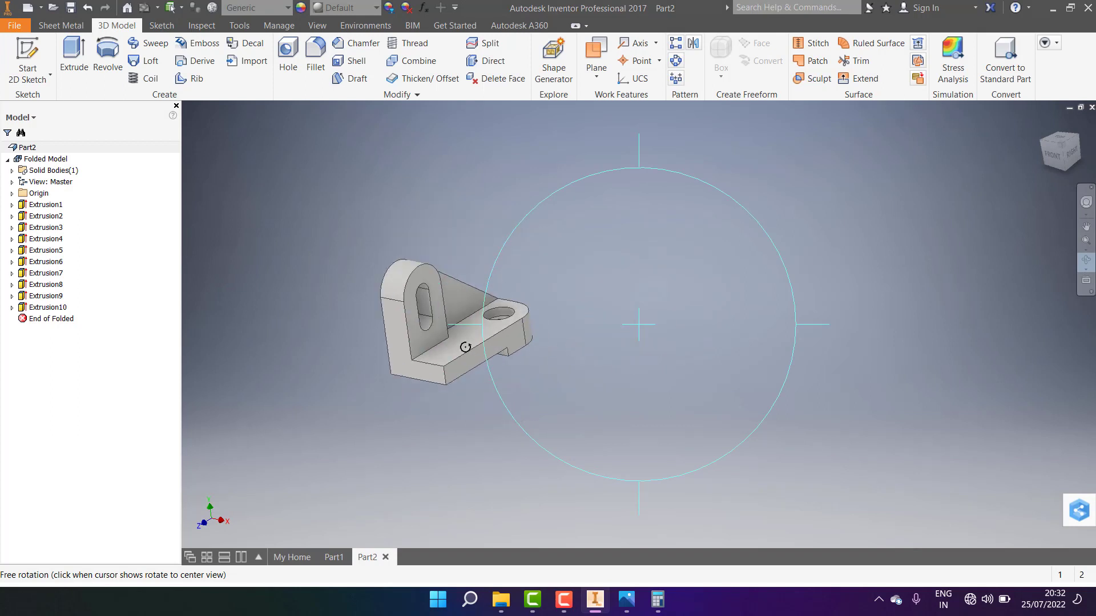
scroll(606, 341, down, 3)
scroll(502, 343, up, 1)
scroll(495, 346, up, 2)
scroll(693, 332, up, 2)
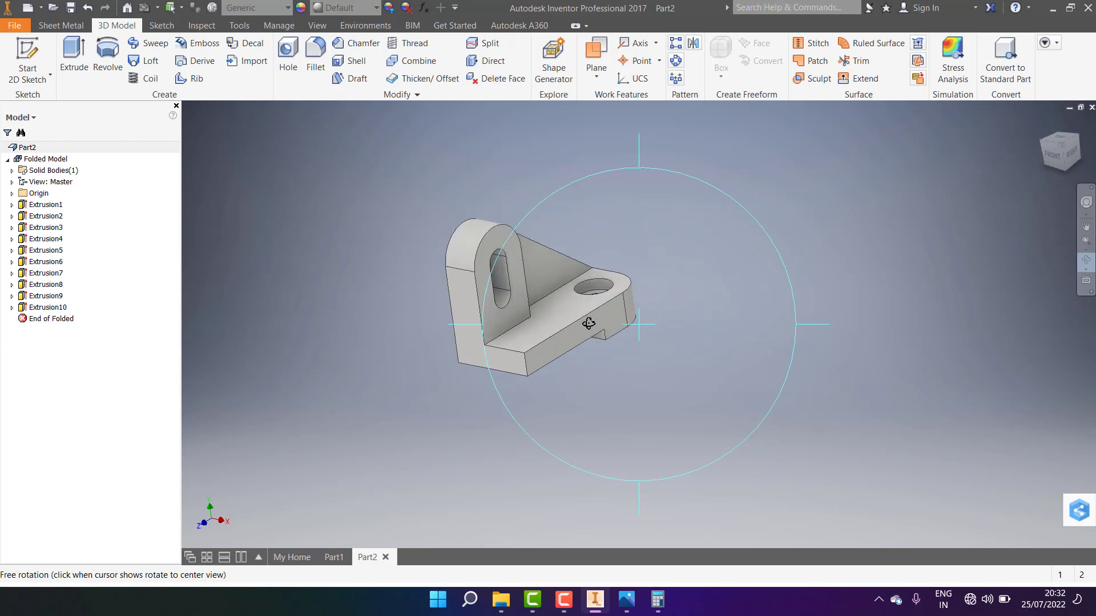
scroll(526, 313, down, 2)
scroll(490, 300, up, 2)
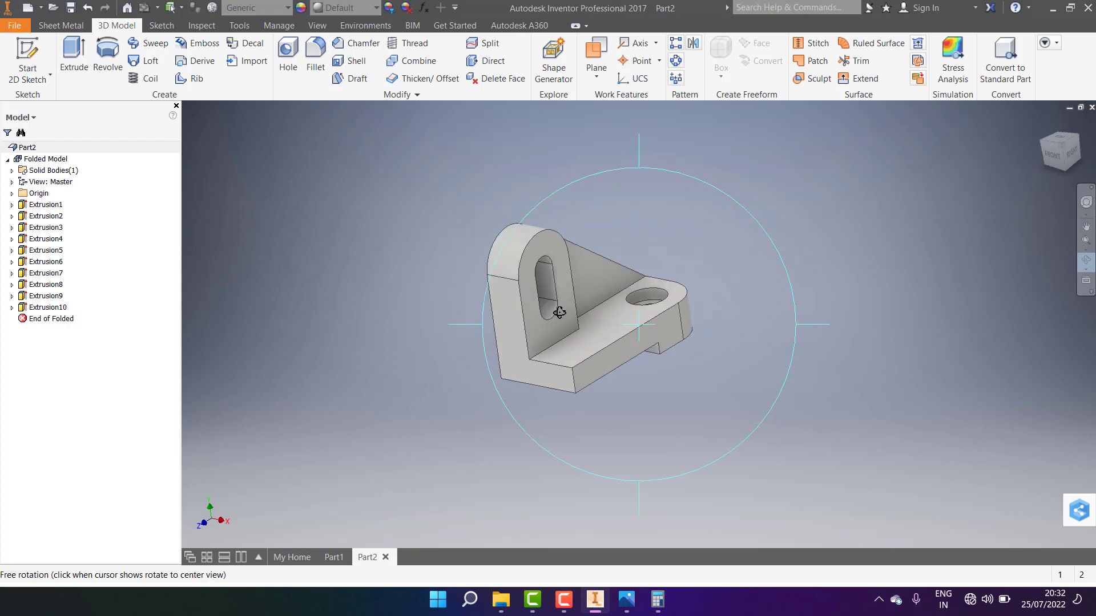
drag(560, 312, 574, 308)
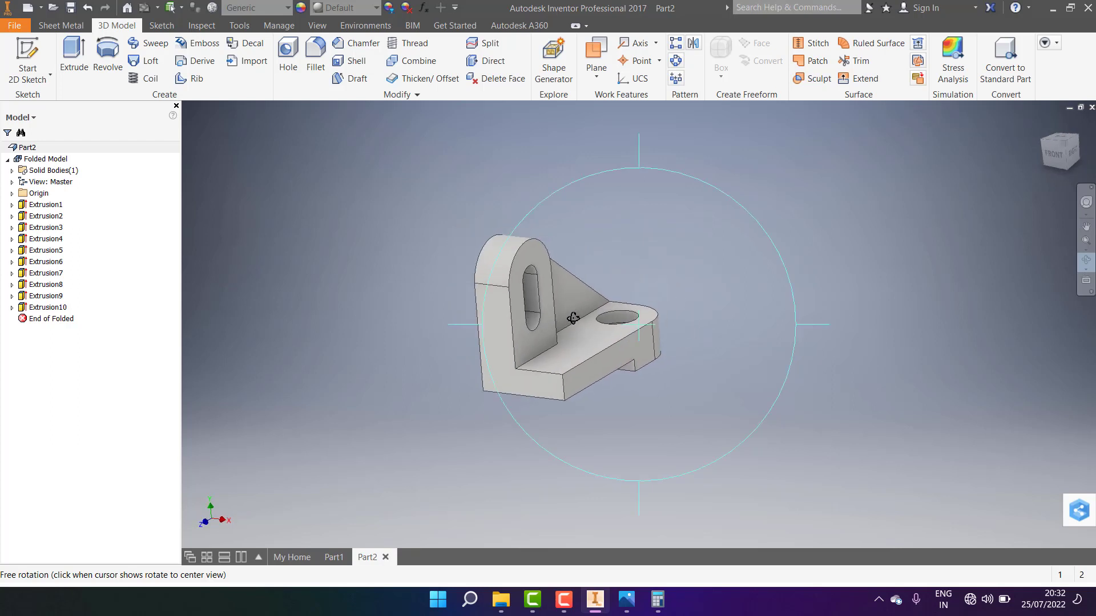
right_click(536, 248)
click(488, 286)
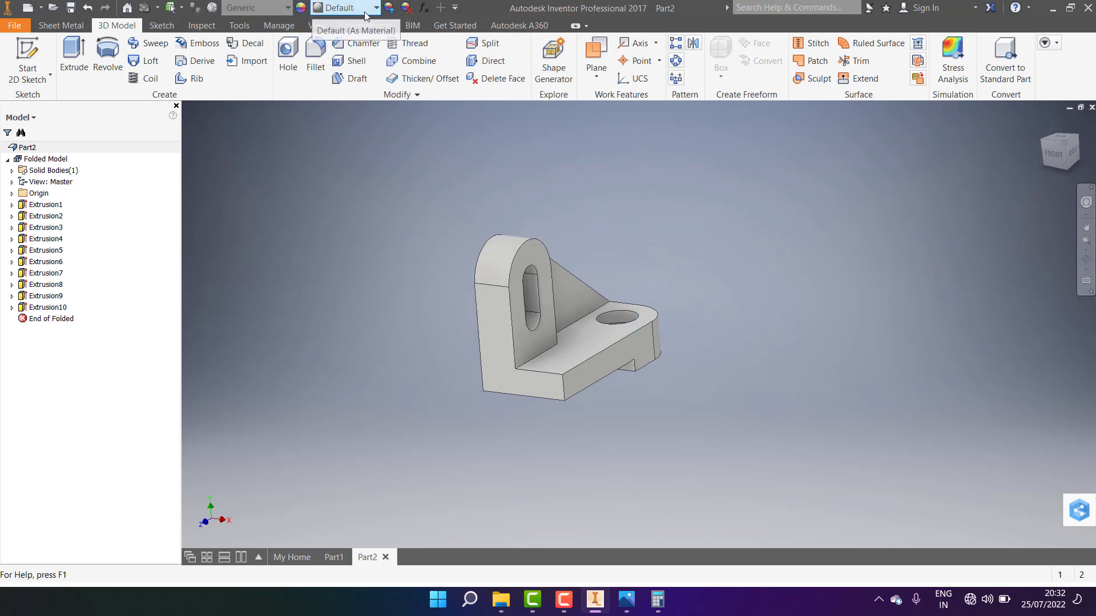
click(376, 10)
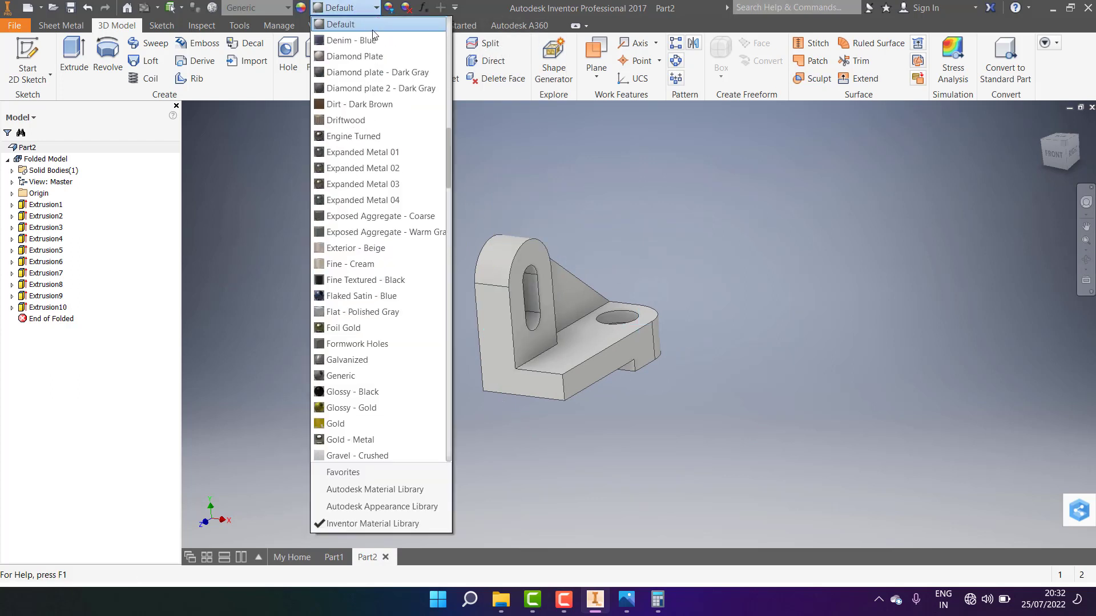
Step: Add the Silver appearance from the material library to the document's appearances
scroll(368, 374, down, 2)
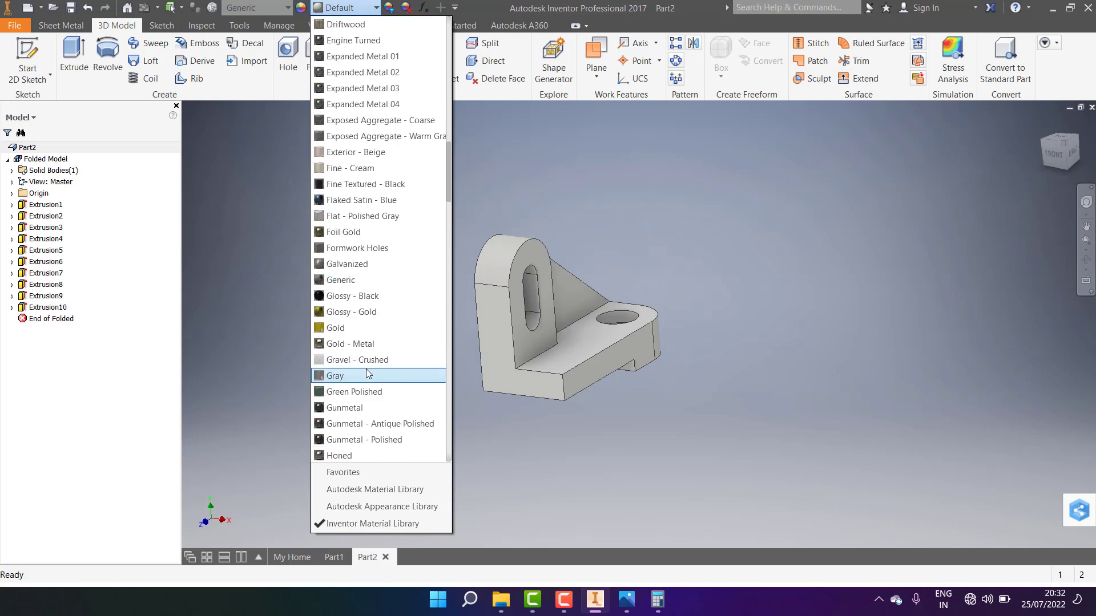
scroll(368, 374, down, 1)
scroll(367, 375, down, 2)
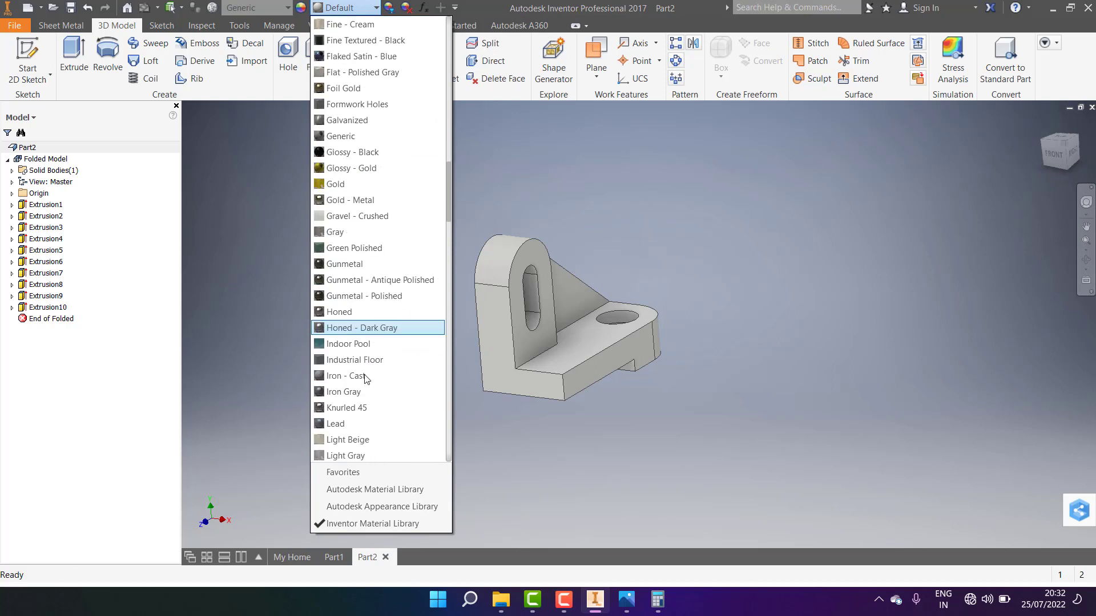
scroll(365, 422, down, 2)
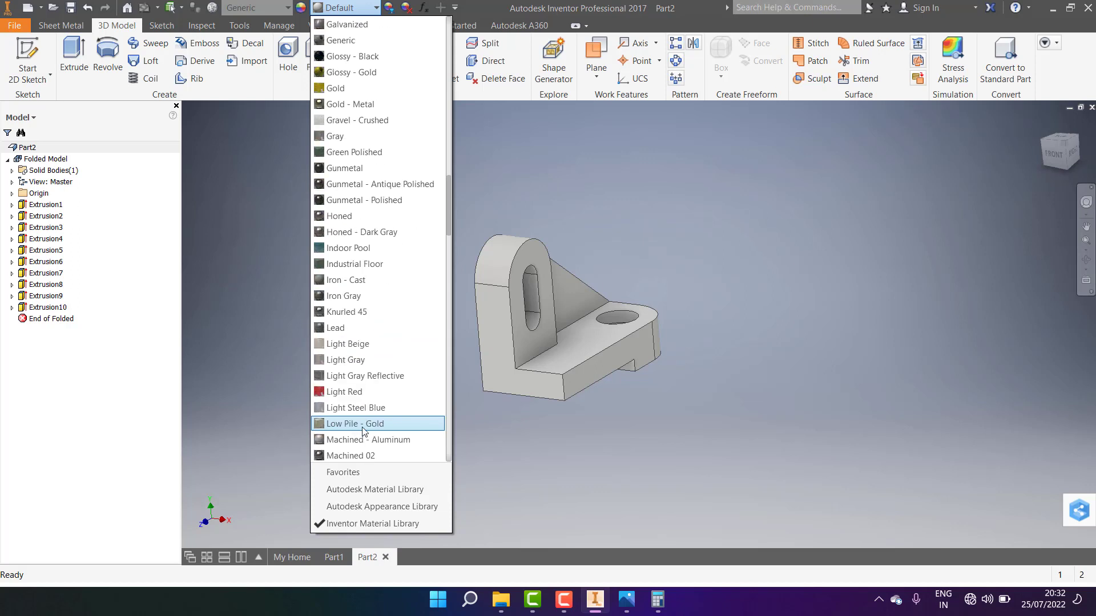
scroll(365, 337, down, 1)
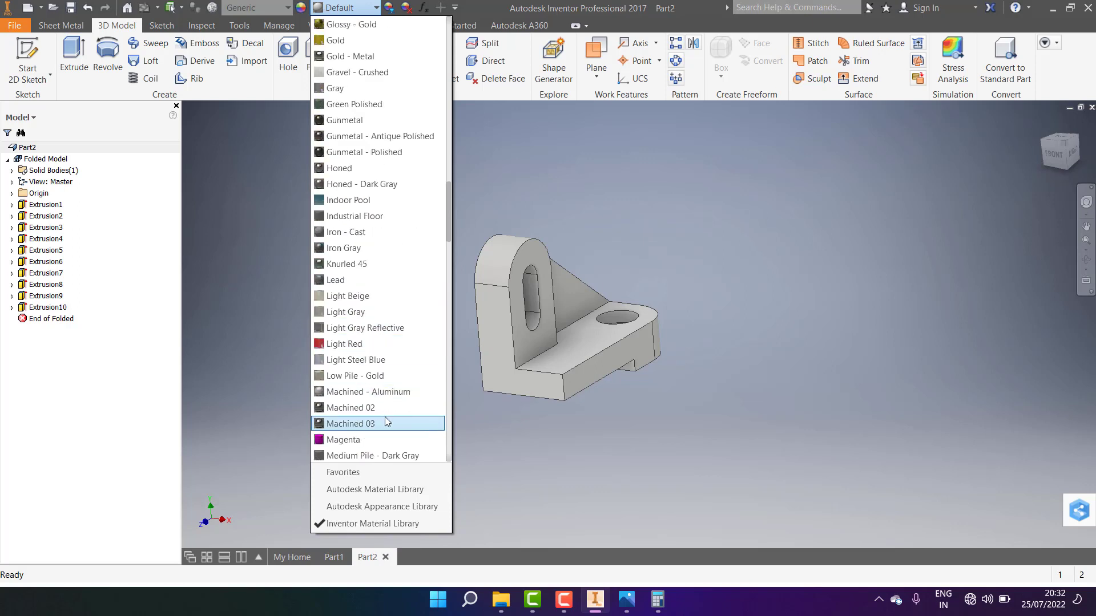
scroll(371, 400, down, 3)
scroll(362, 384, down, 2)
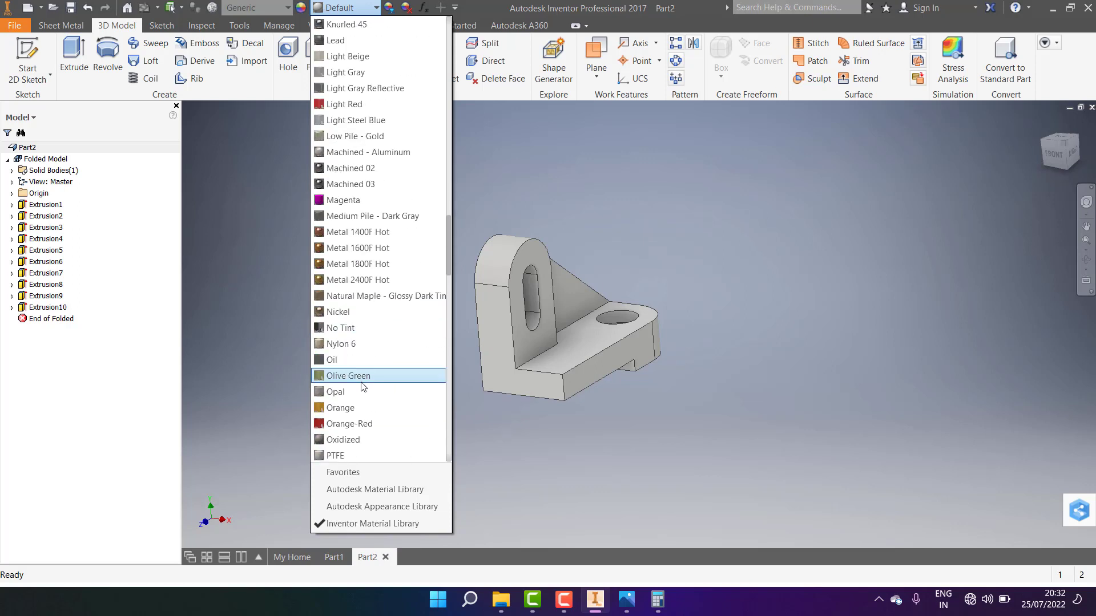
click(299, 8)
click(300, 8)
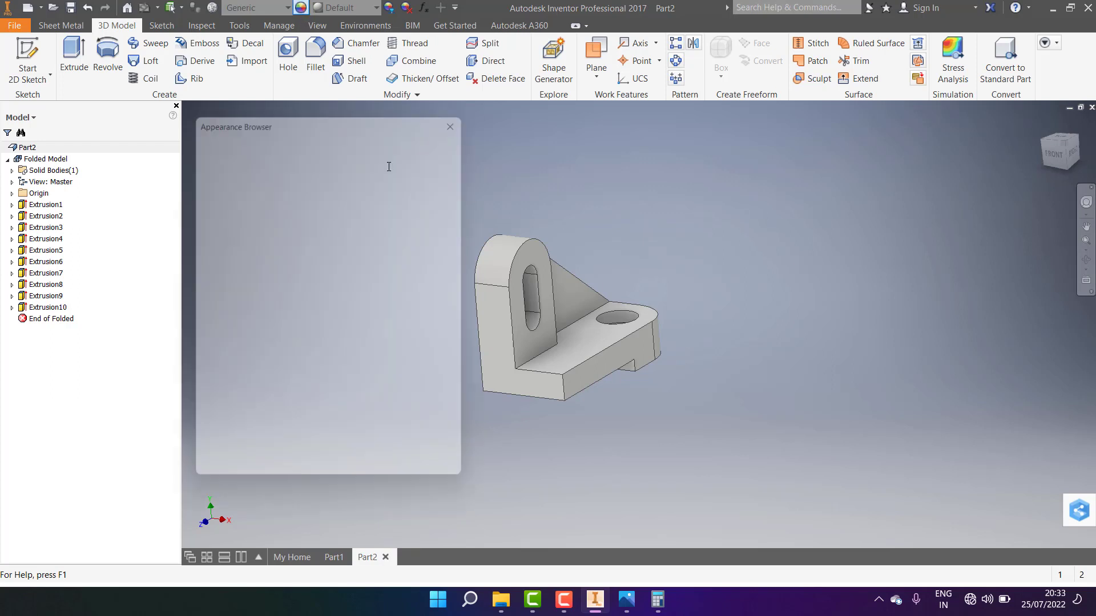
scroll(402, 372, down, 1)
scroll(305, 360, up, 1)
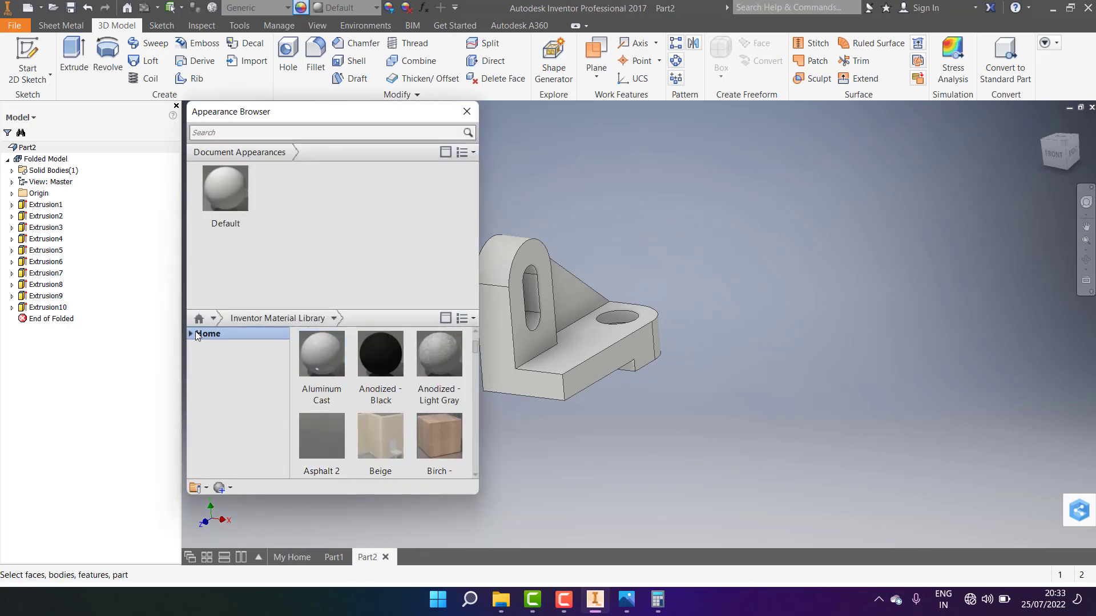
click(192, 335)
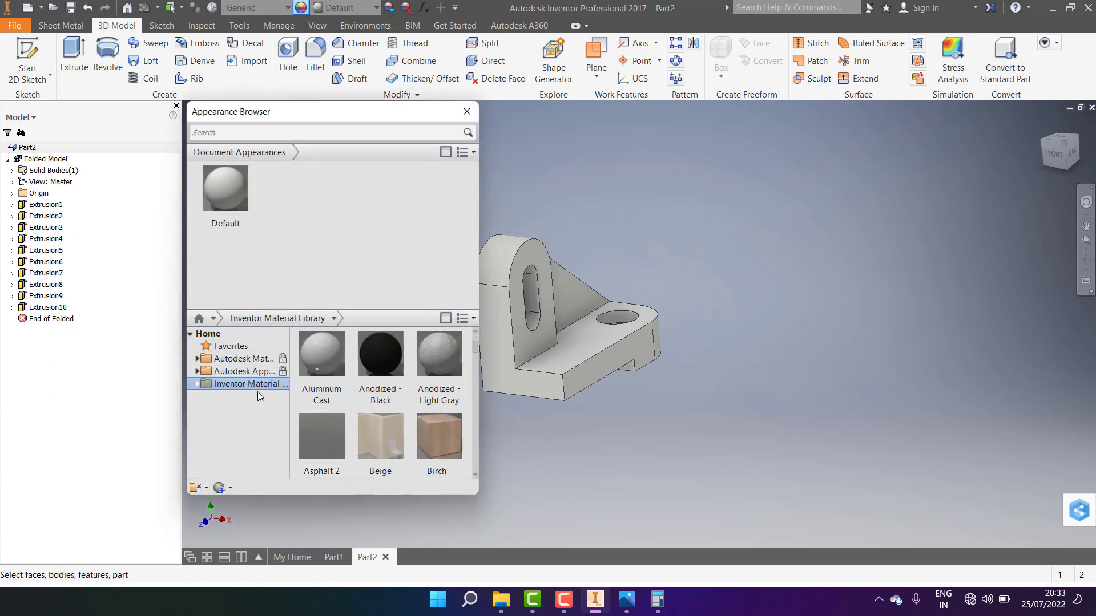
scroll(365, 397, down, 3)
scroll(365, 397, down, 3)
scroll(377, 402, down, 3)
scroll(388, 407, down, 2)
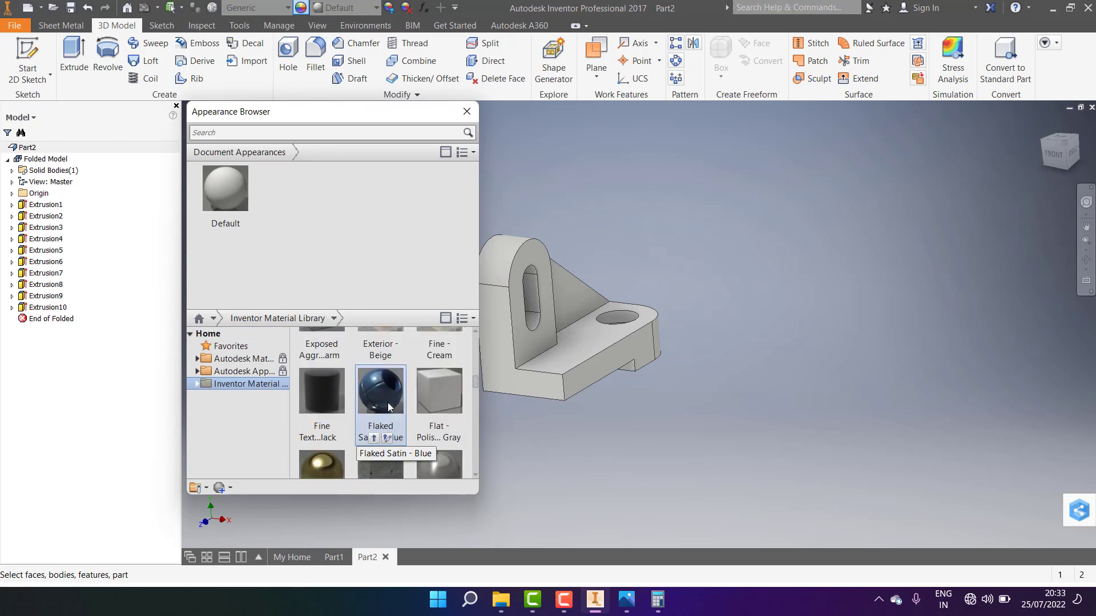
scroll(423, 440, down, 2)
scroll(439, 448, up, 1)
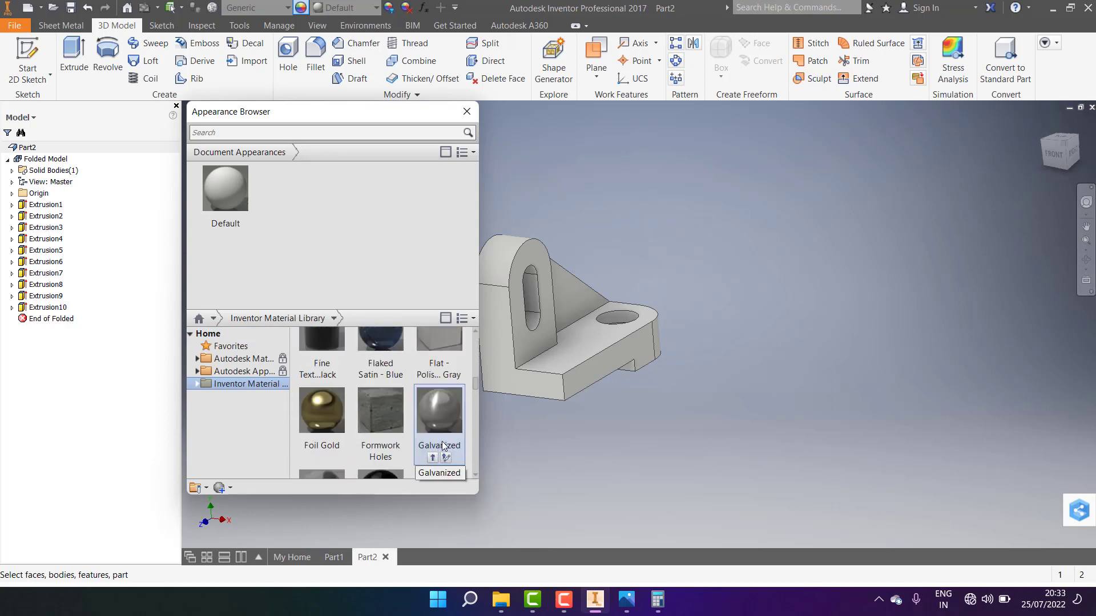
scroll(446, 443, down, 3)
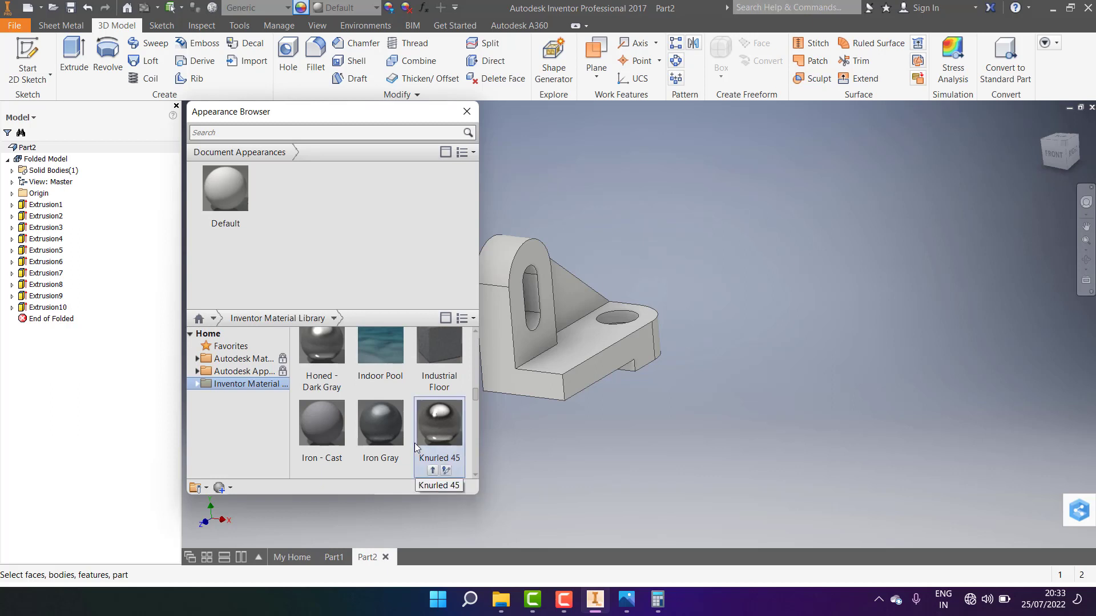
drag(388, 312, 384, 186)
scroll(414, 392, down, 5)
scroll(416, 382, down, 5)
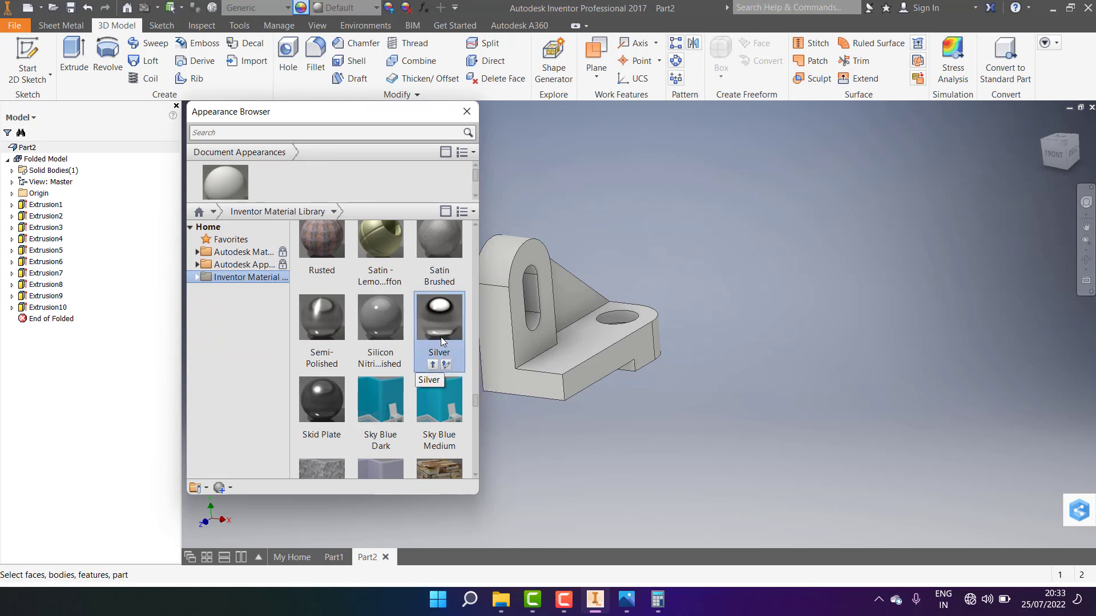
click(433, 365)
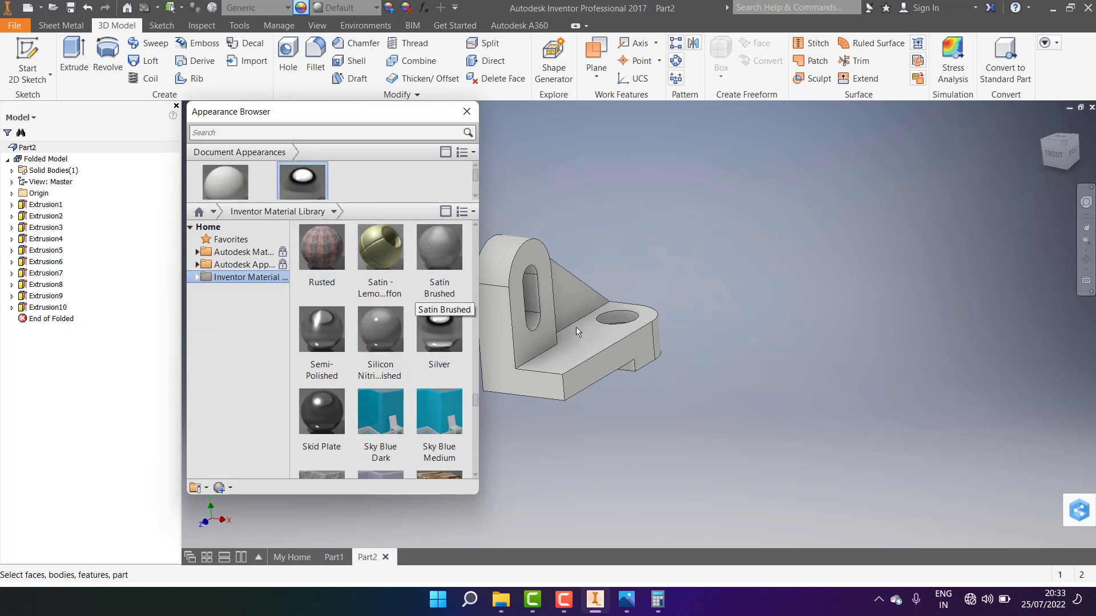
Step: Apply the Silver appearance to the whole bracket
scroll(698, 284, down, 5)
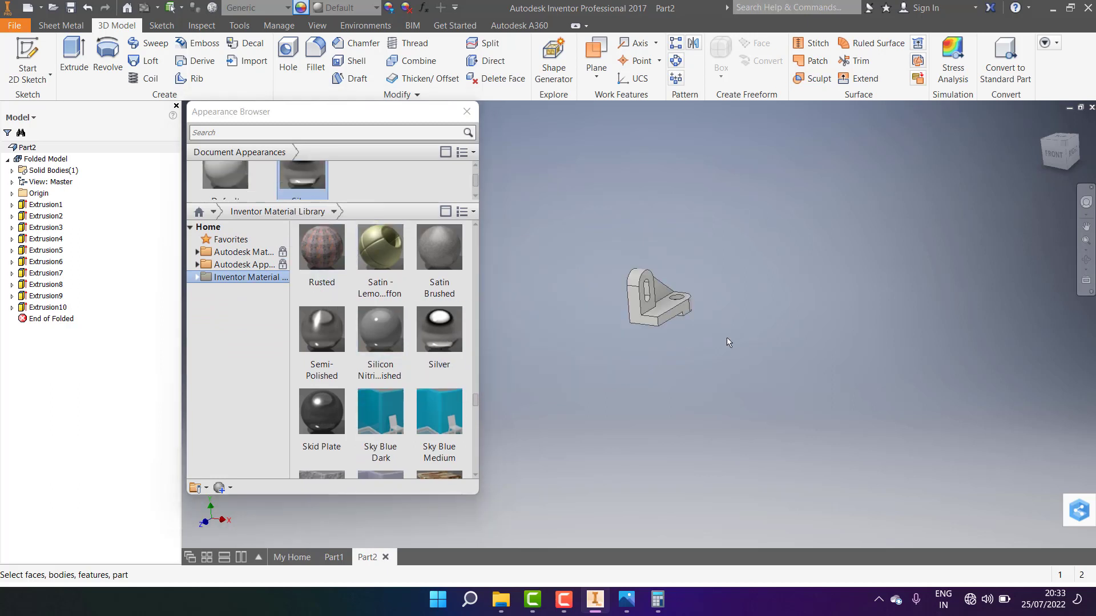
click(551, 229)
click(308, 179)
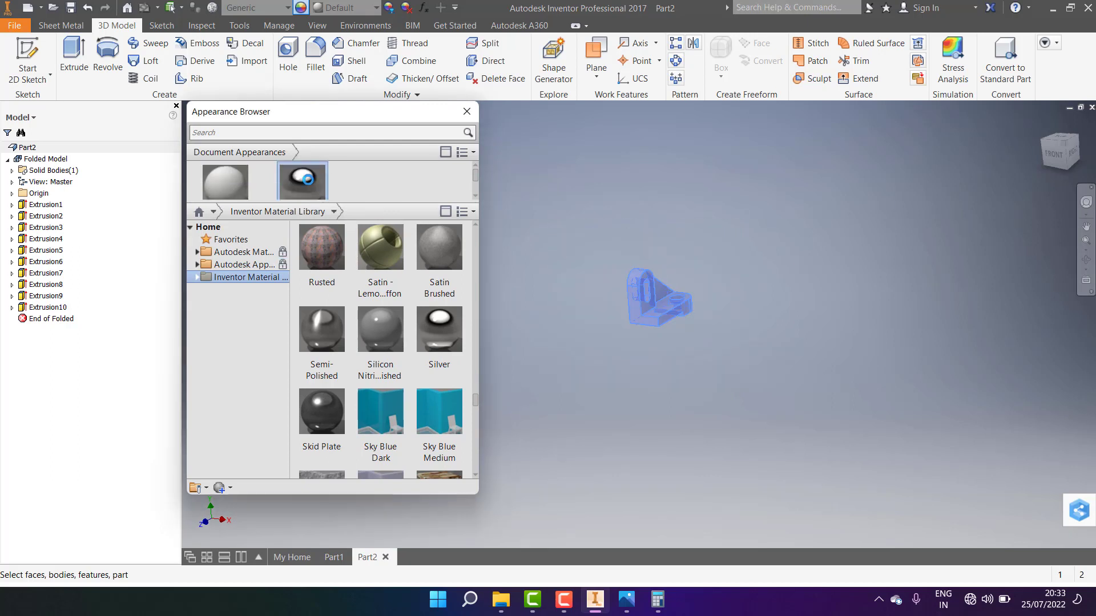
click(699, 350)
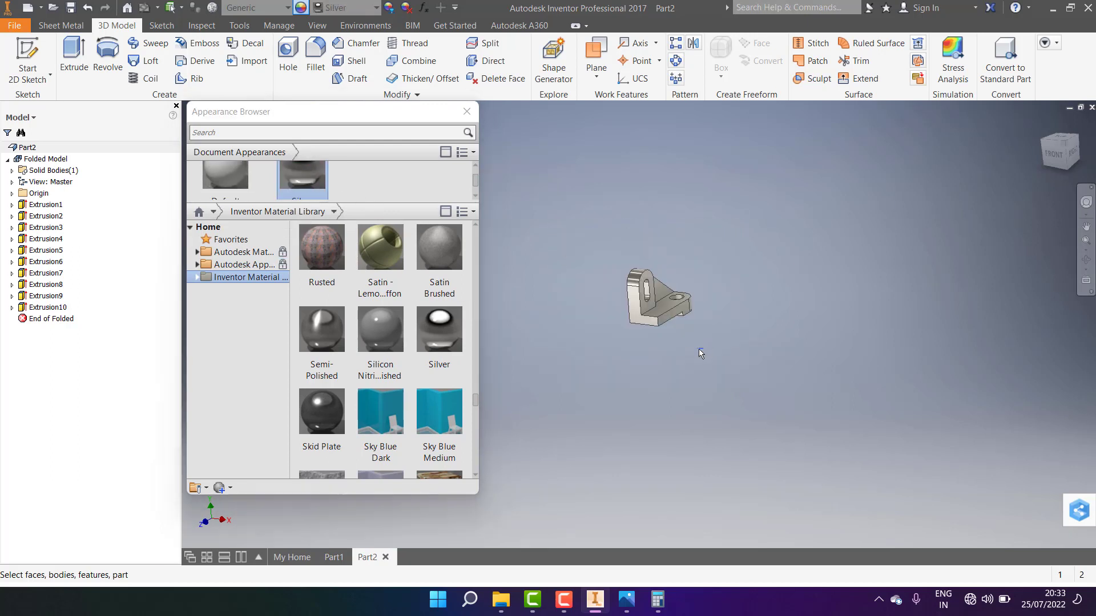
Step: Add Titanium to the document, opening and closing it in the Appearance Editor
scroll(656, 294, up, 3)
scroll(685, 290, up, 3)
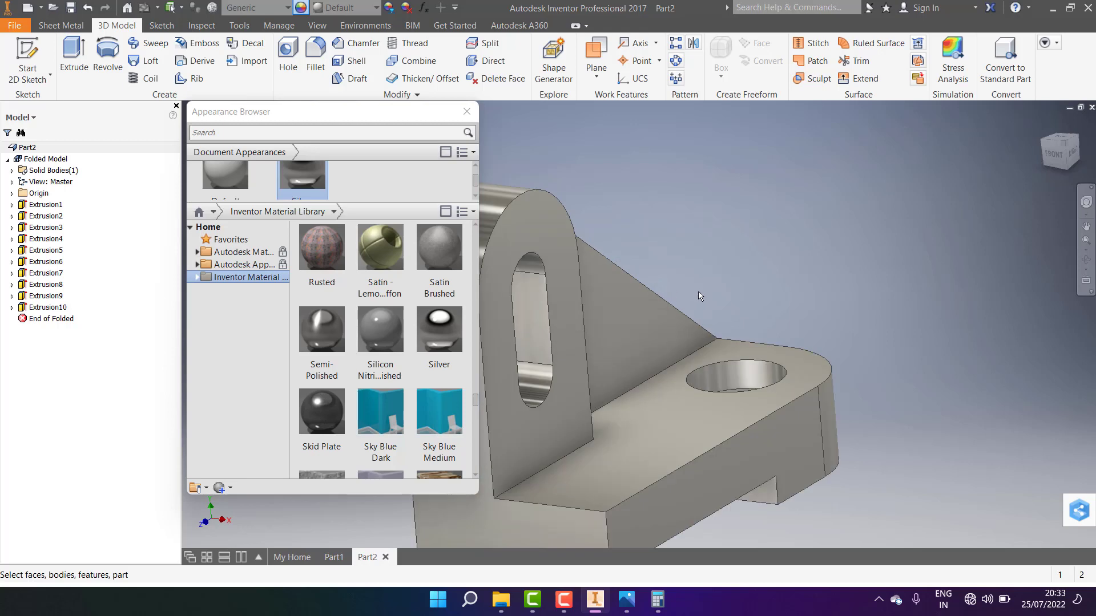
scroll(697, 291, down, 1)
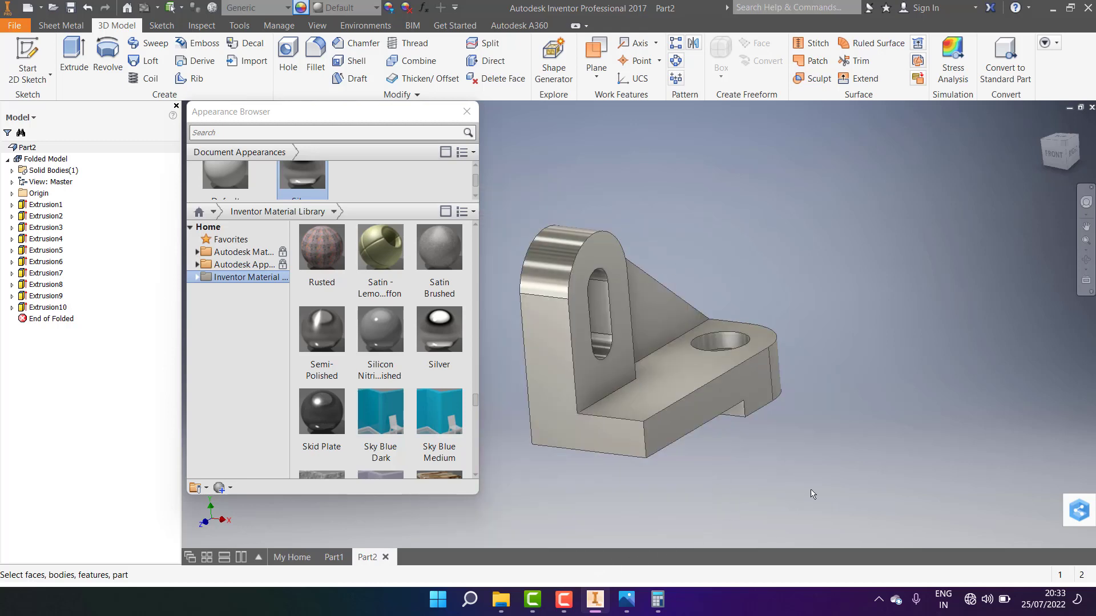
scroll(403, 389, down, 3)
scroll(406, 389, down, 5)
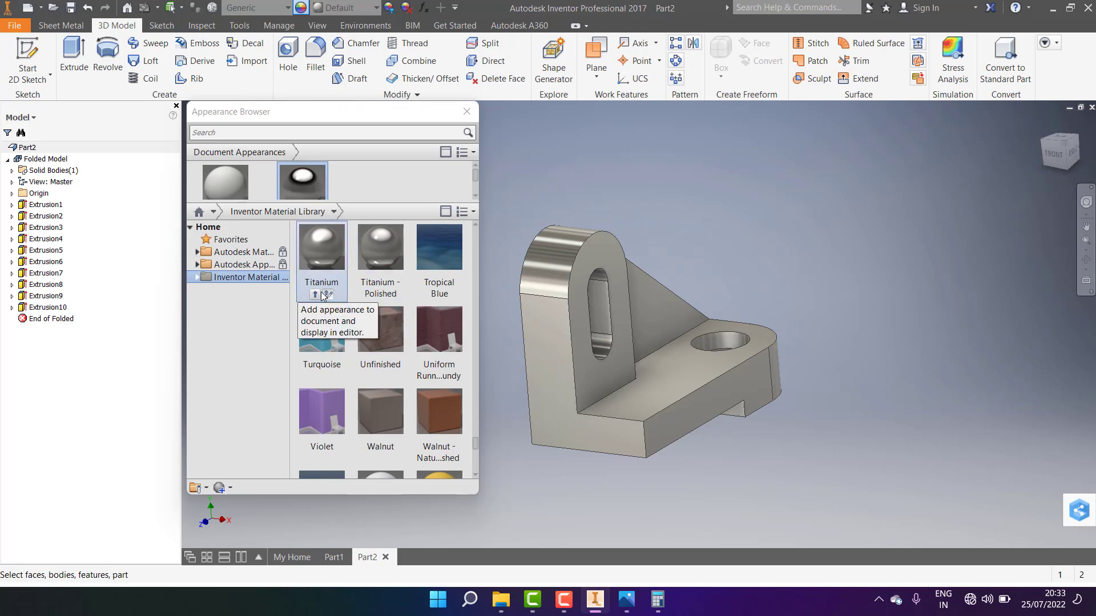
click(322, 294)
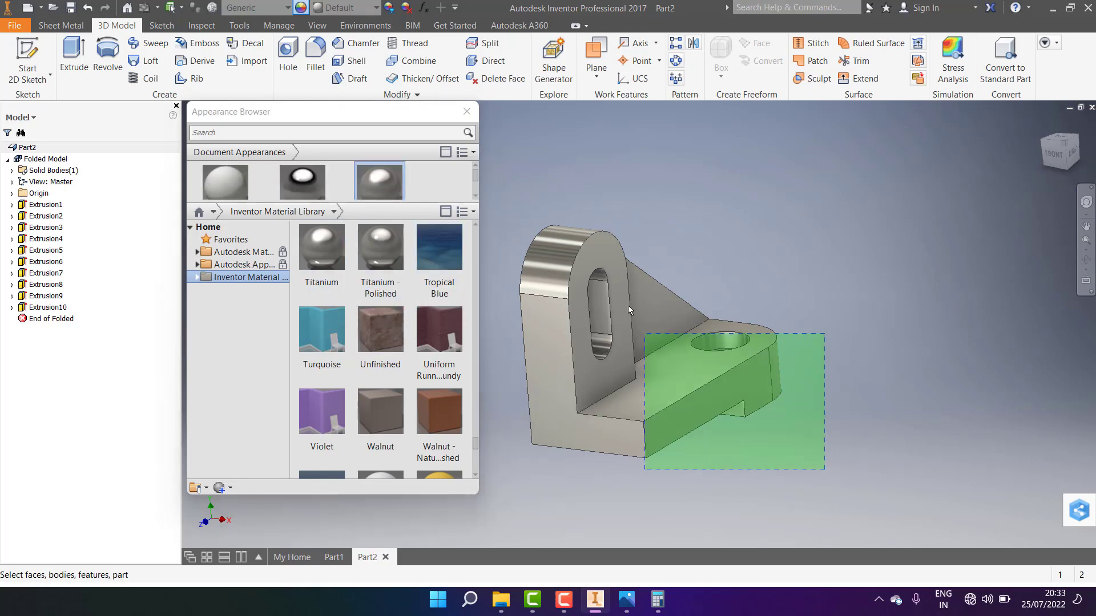
double_click(383, 178)
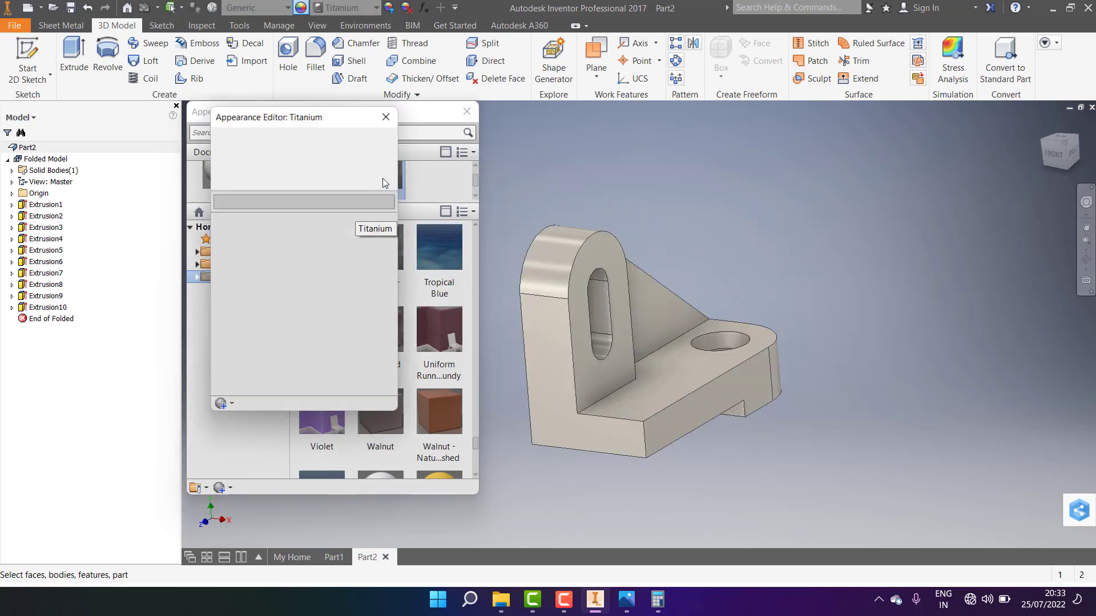
click(387, 116)
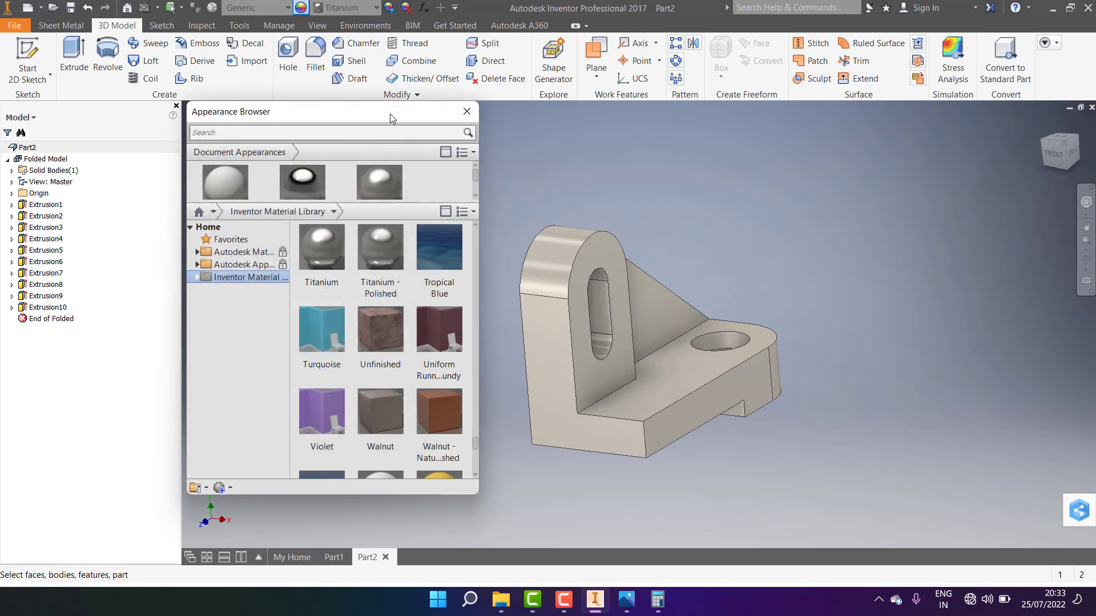
Step: Close the appearance library and browse the ribbon tabs, ending on Environments
click(469, 112)
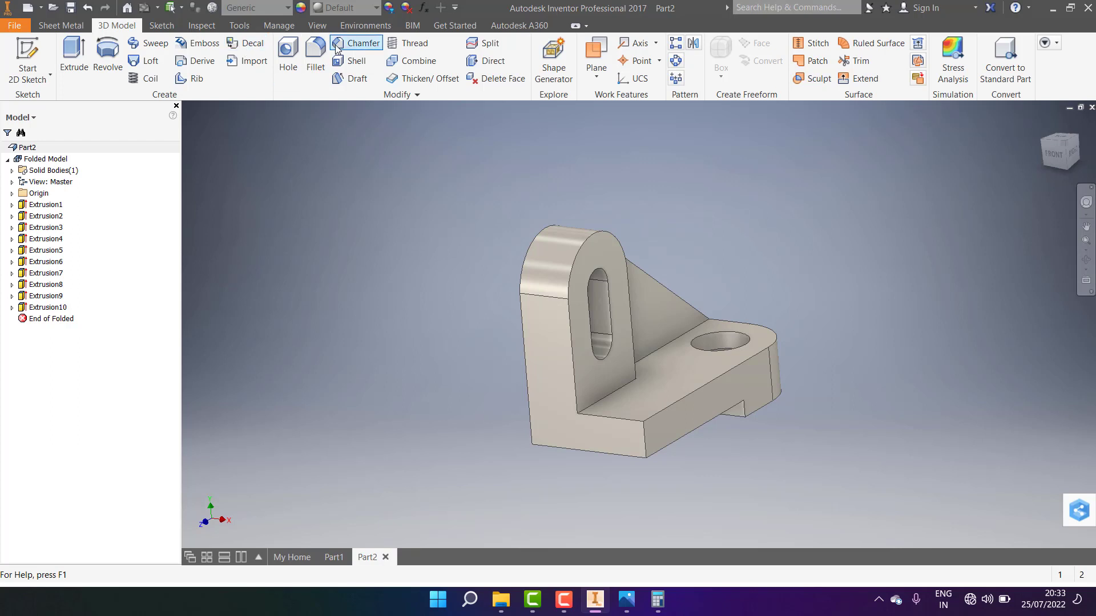
click(162, 25)
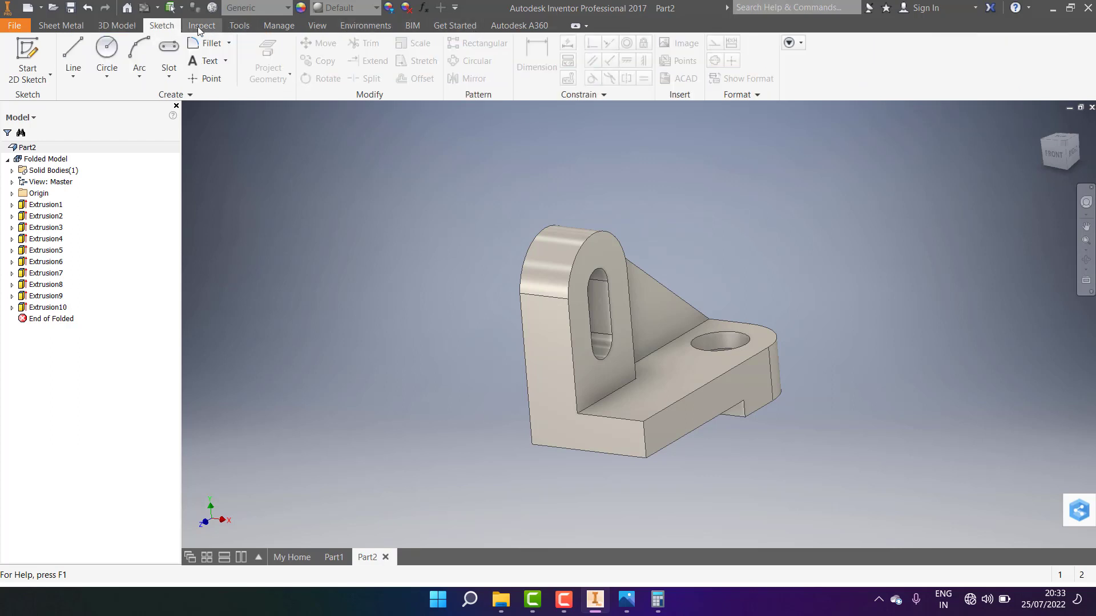
click(200, 26)
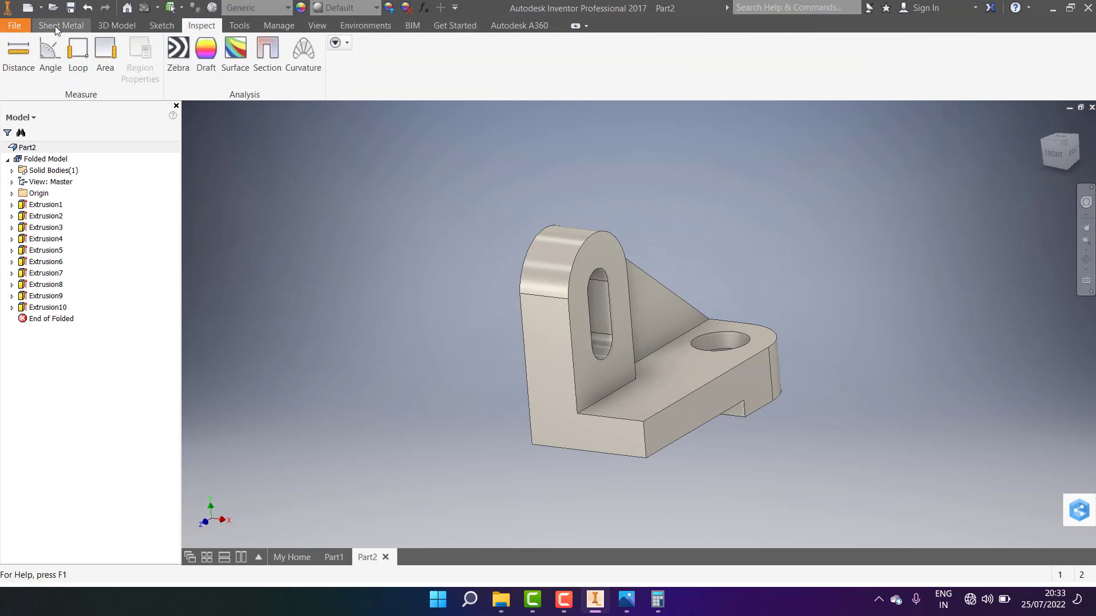
click(55, 26)
click(117, 26)
click(157, 27)
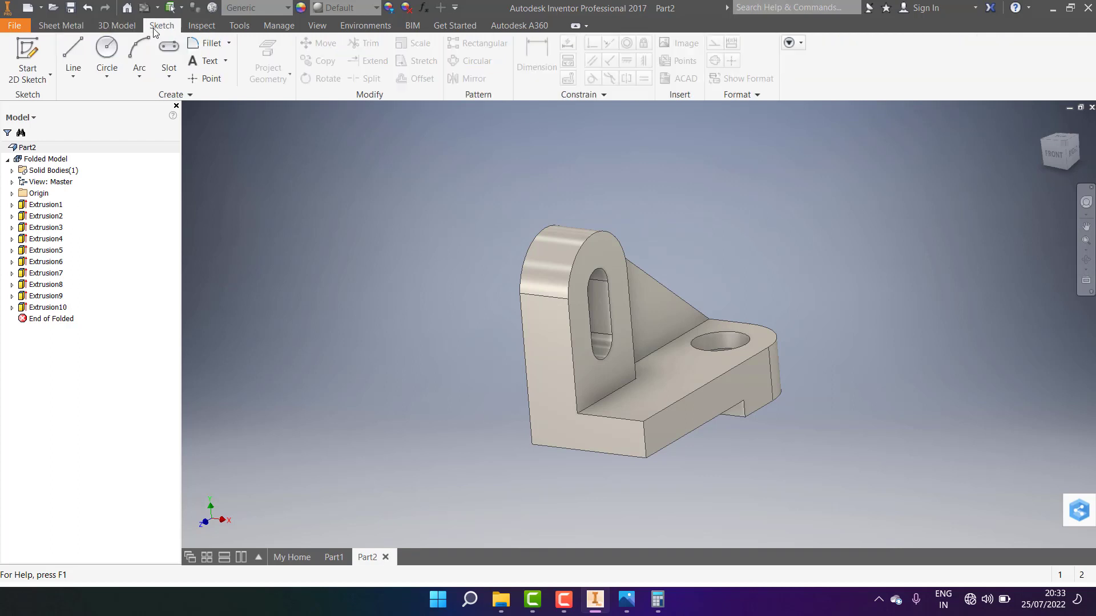
click(194, 25)
click(239, 25)
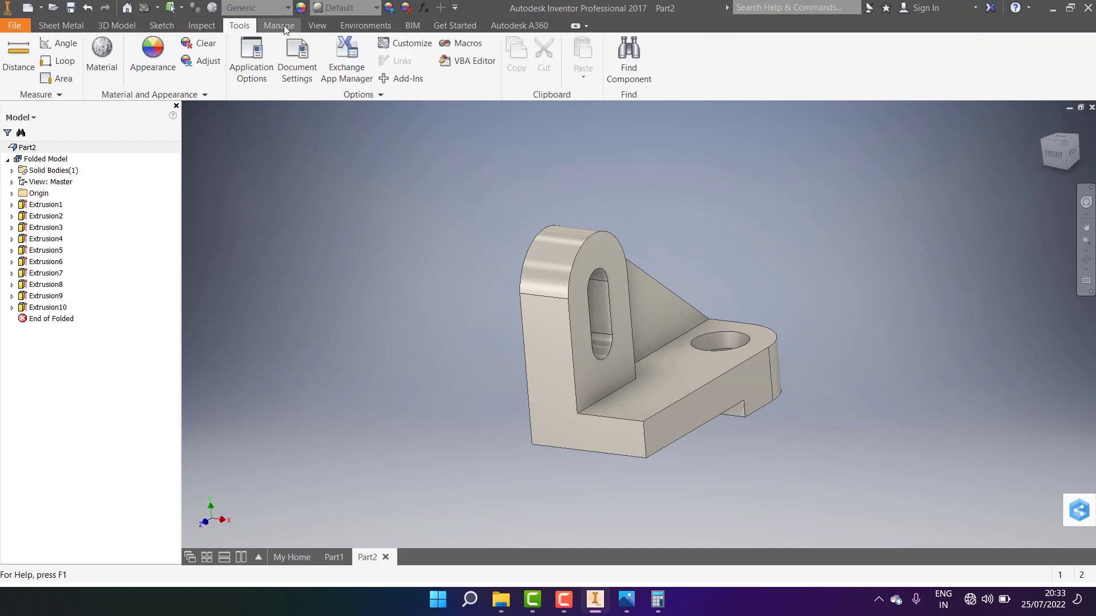
click(284, 26)
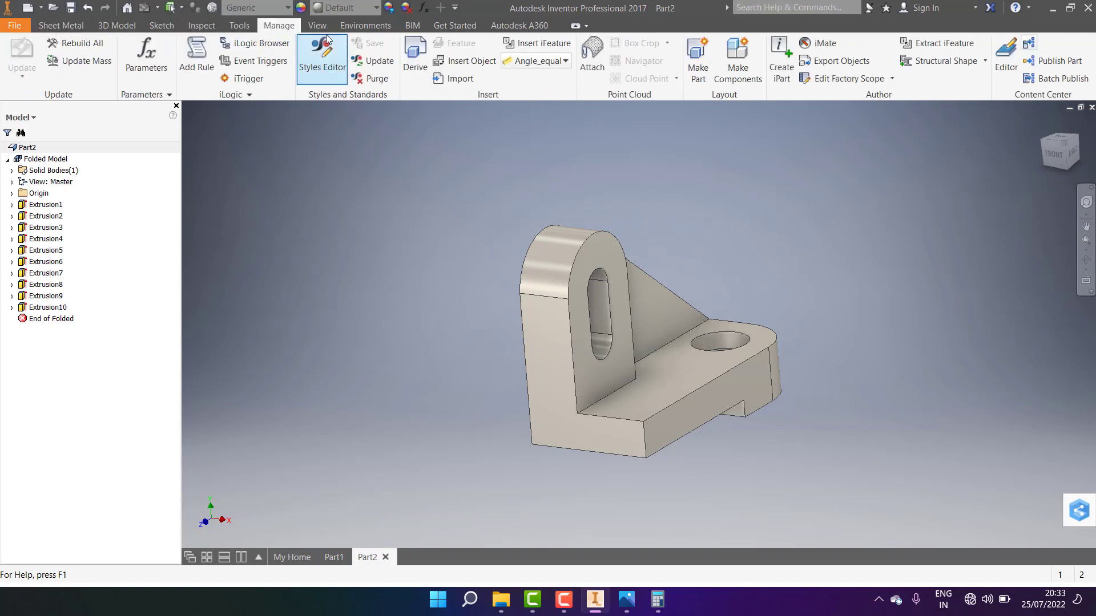
click(323, 25)
click(365, 26)
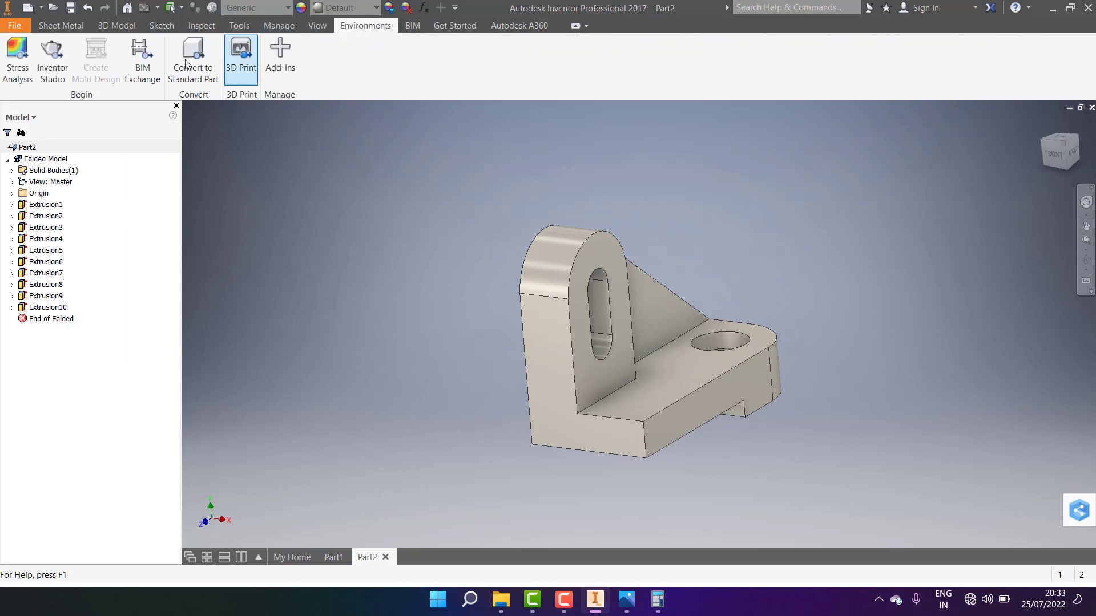
Step: In Inventor Studio, set the image render's lighting style to Cool Light
click(48, 84)
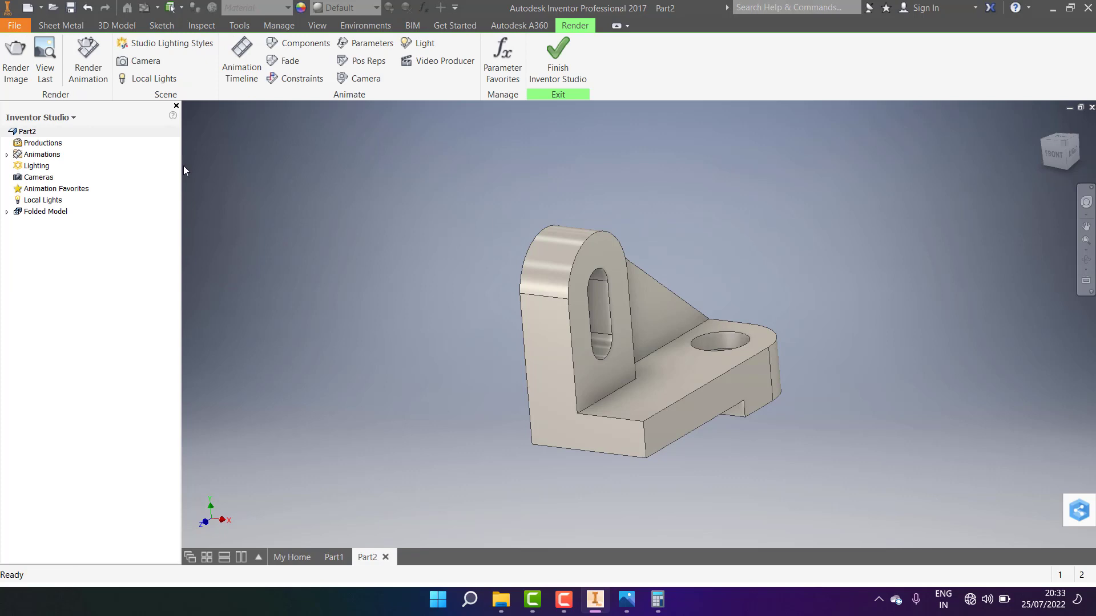
click(15, 76)
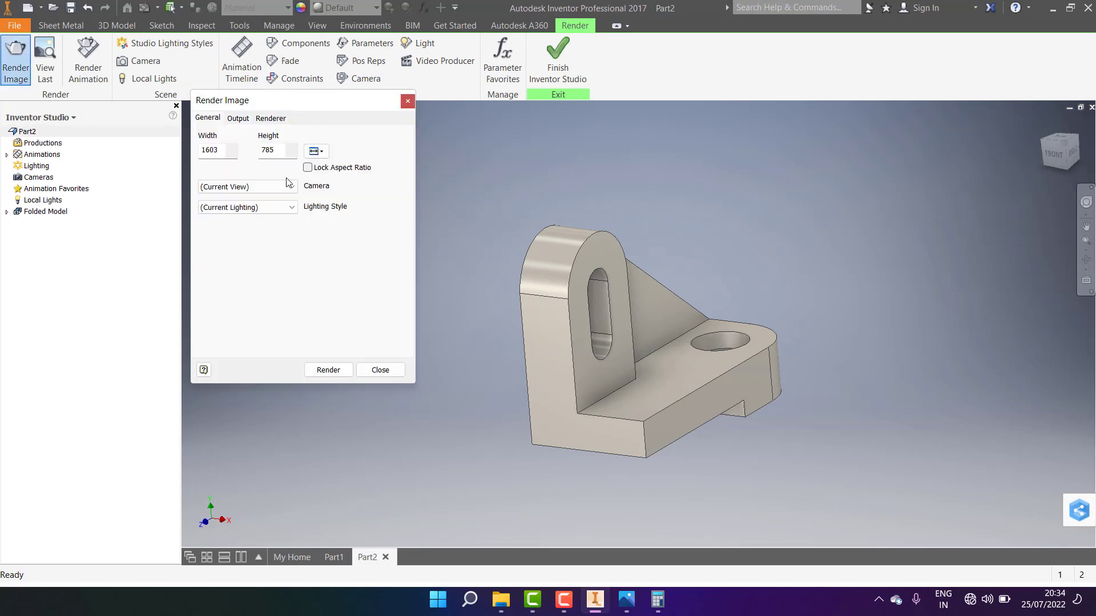
click(290, 207)
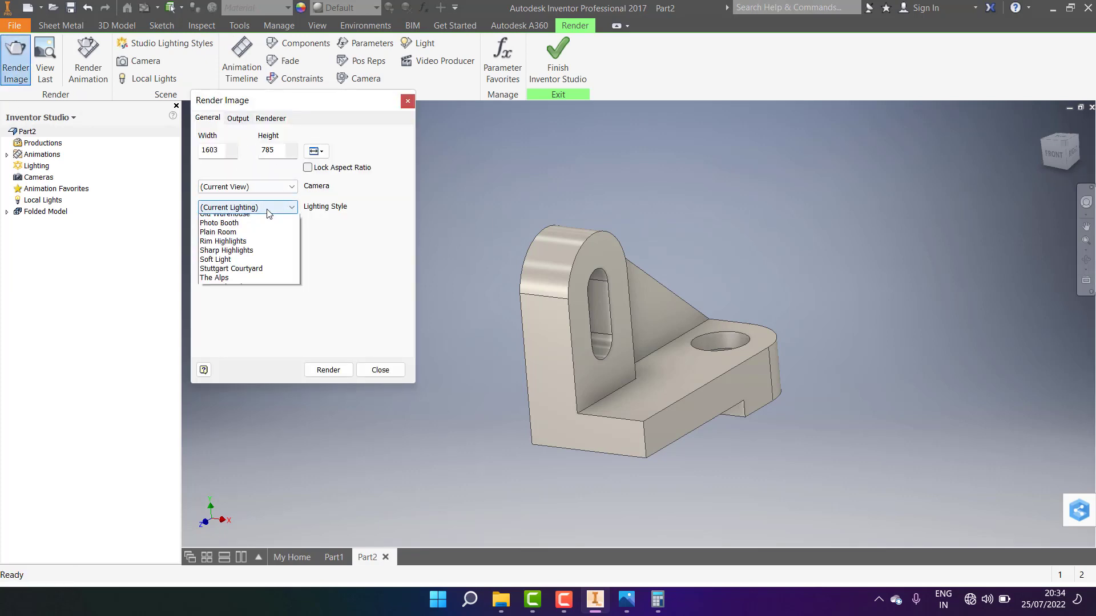
click(251, 226)
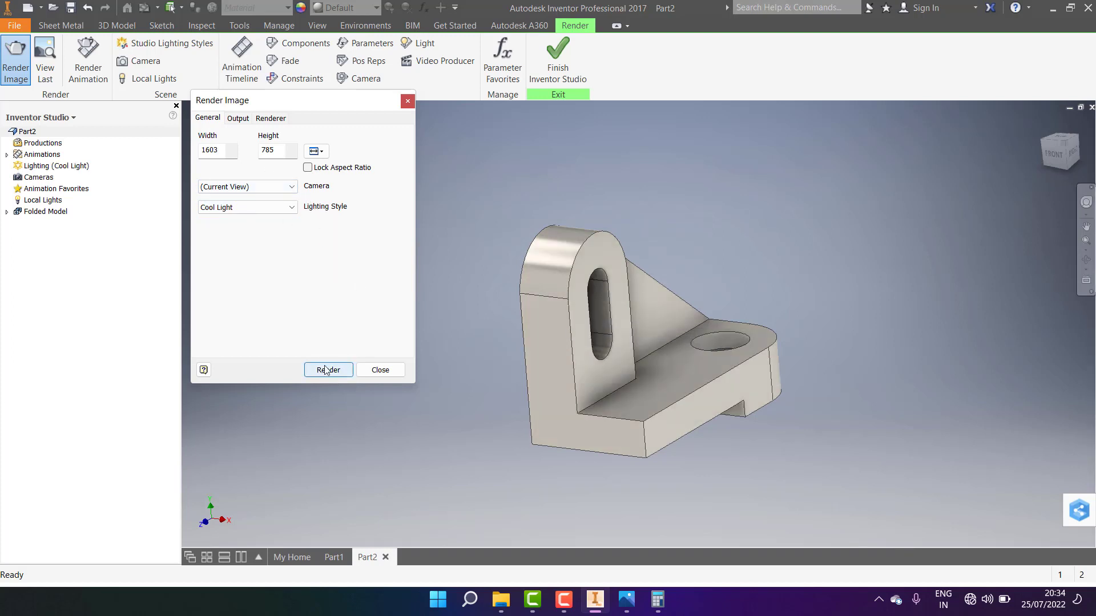
Step: Review Output and Renderer settings with High accuracy mode, then start the render
click(237, 119)
click(272, 119)
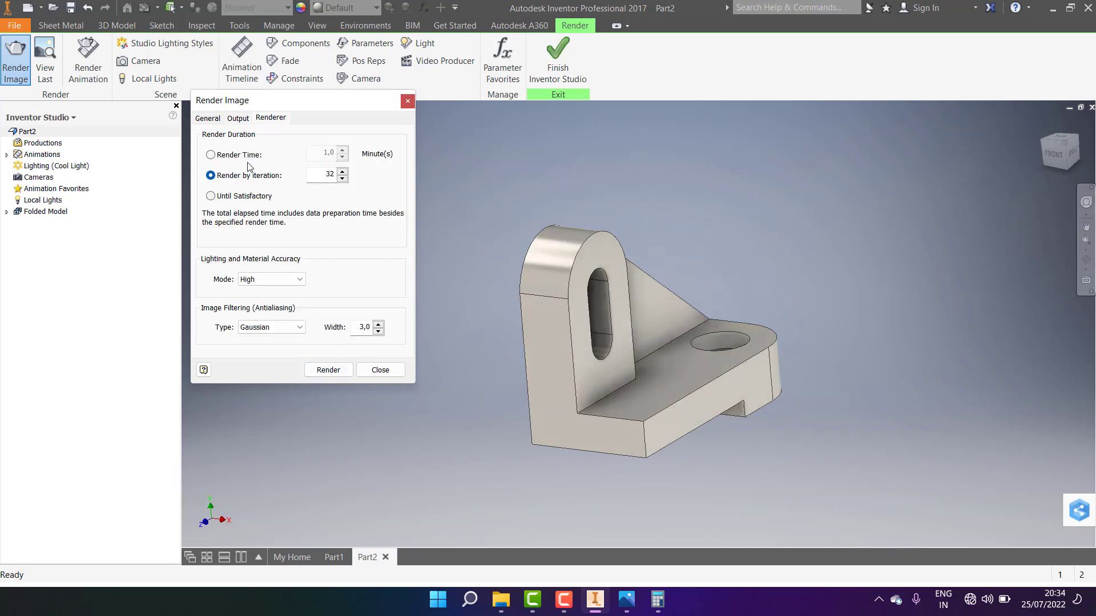
click(284, 280)
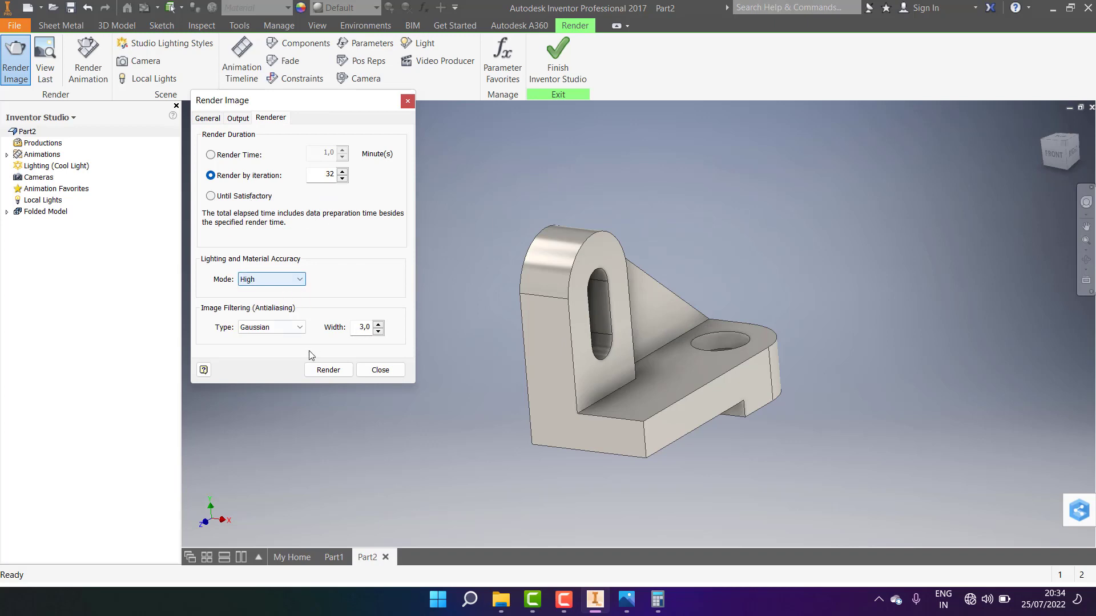
click(328, 370)
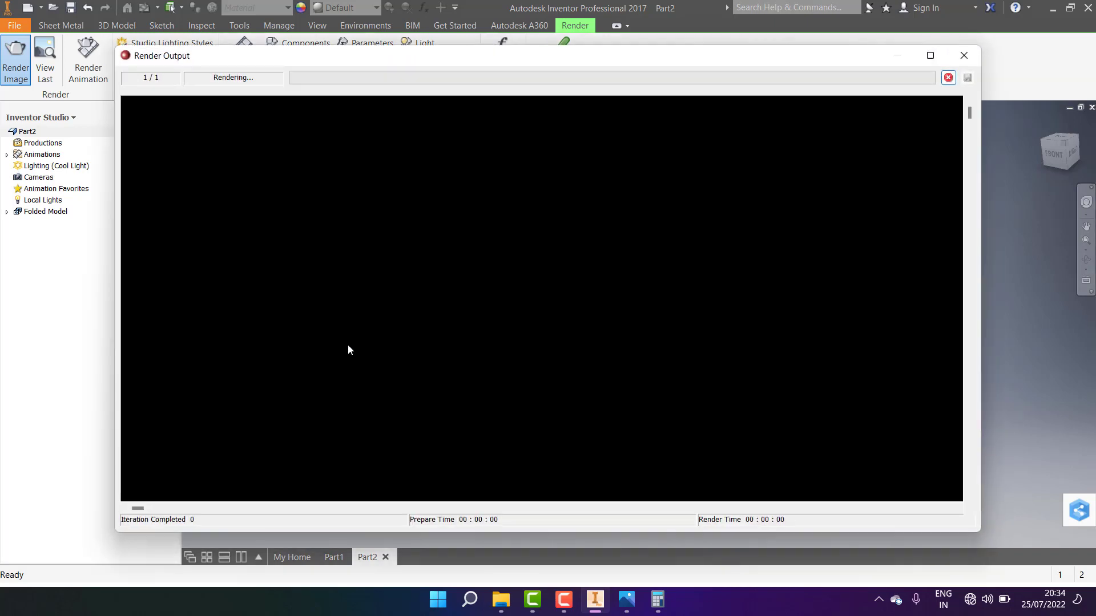
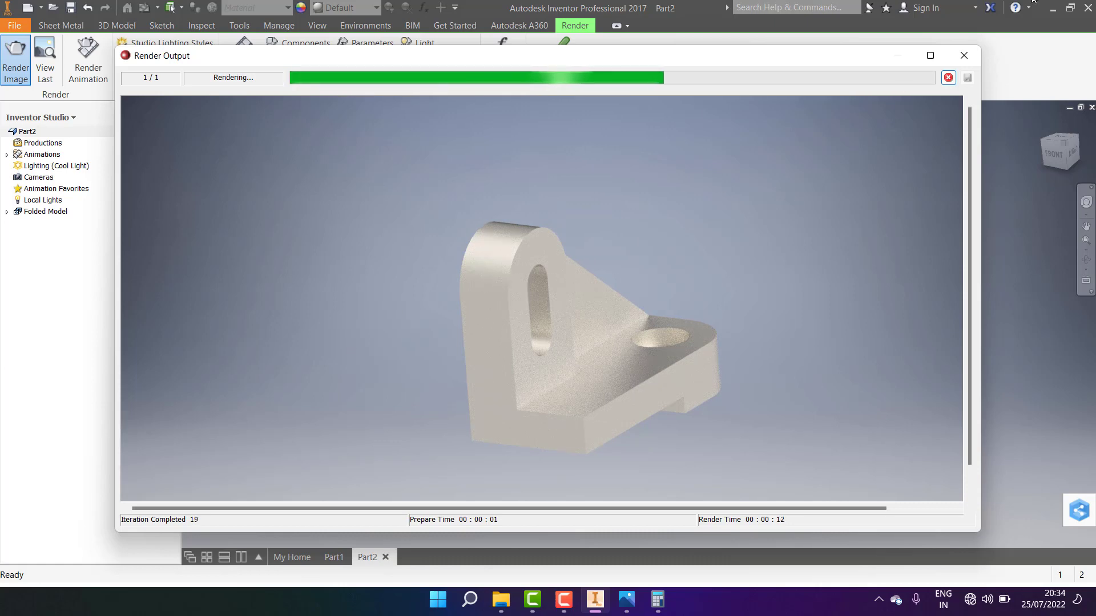
Step: Close the finished Cool Light render preview window
click(964, 56)
Step: Orbit the bracket into a clear, upright isometric view of its slotted upright
click(1086, 259)
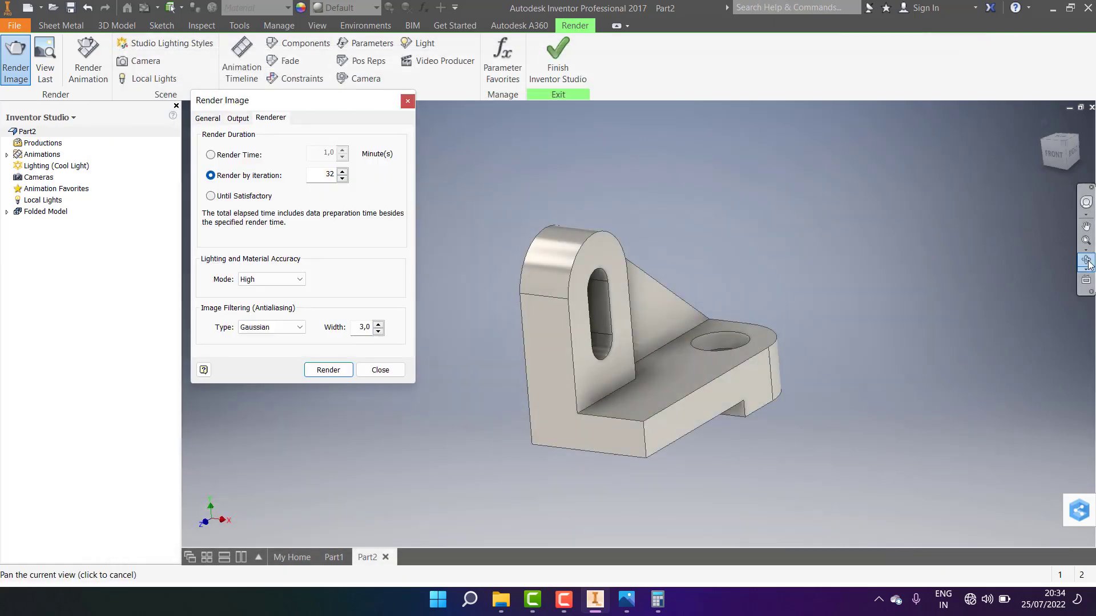
drag(822, 352, 898, 293)
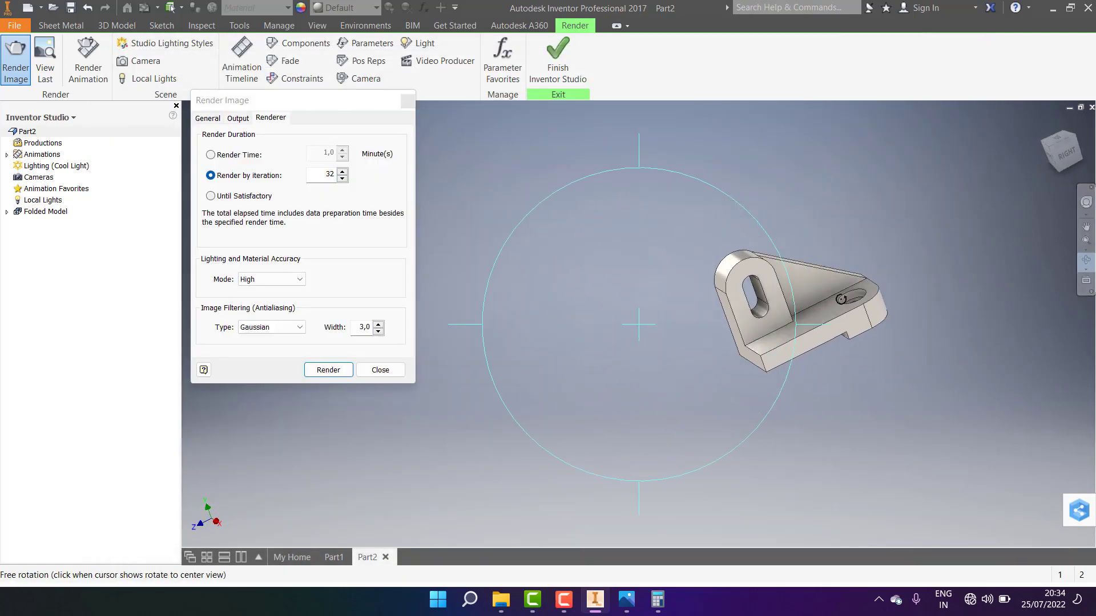
drag(738, 346, 731, 358)
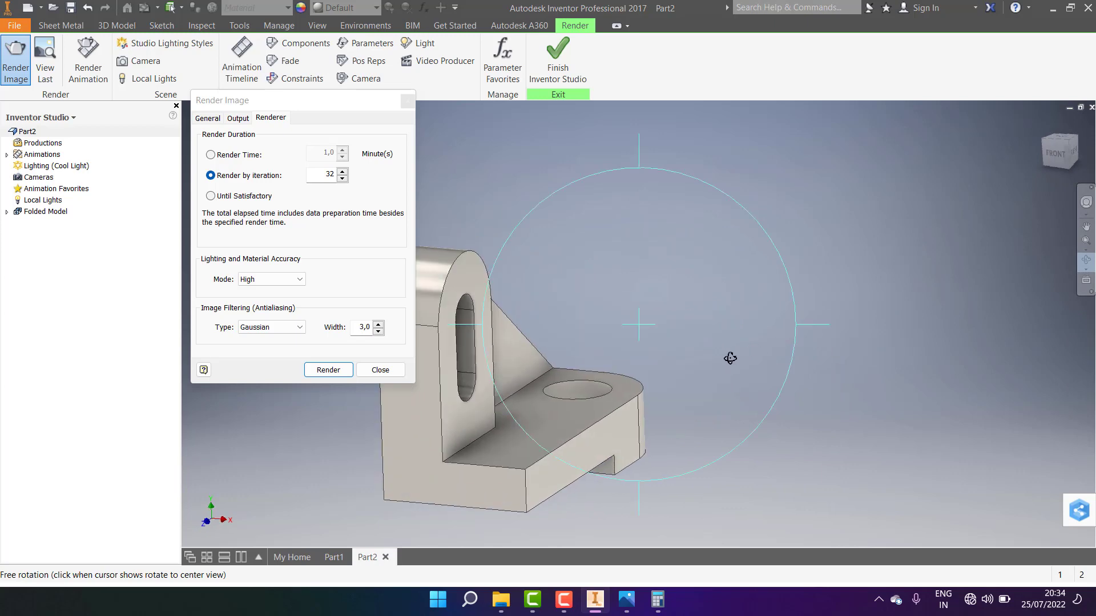
drag(647, 354, 657, 365)
scroll(751, 437, up, 6)
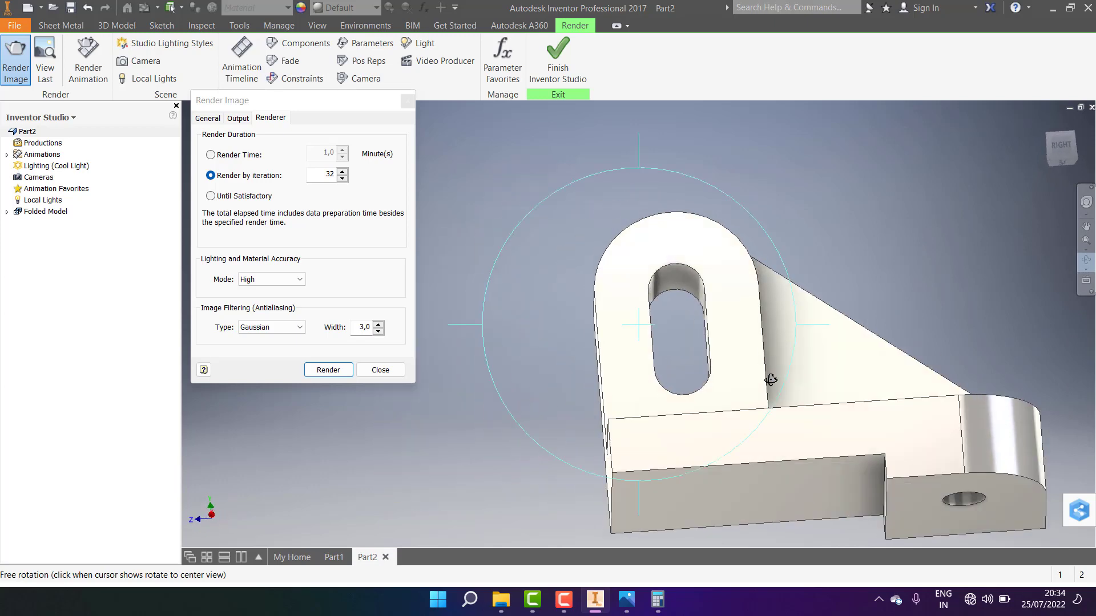
drag(752, 437, 709, 447)
scroll(742, 433, down, 4)
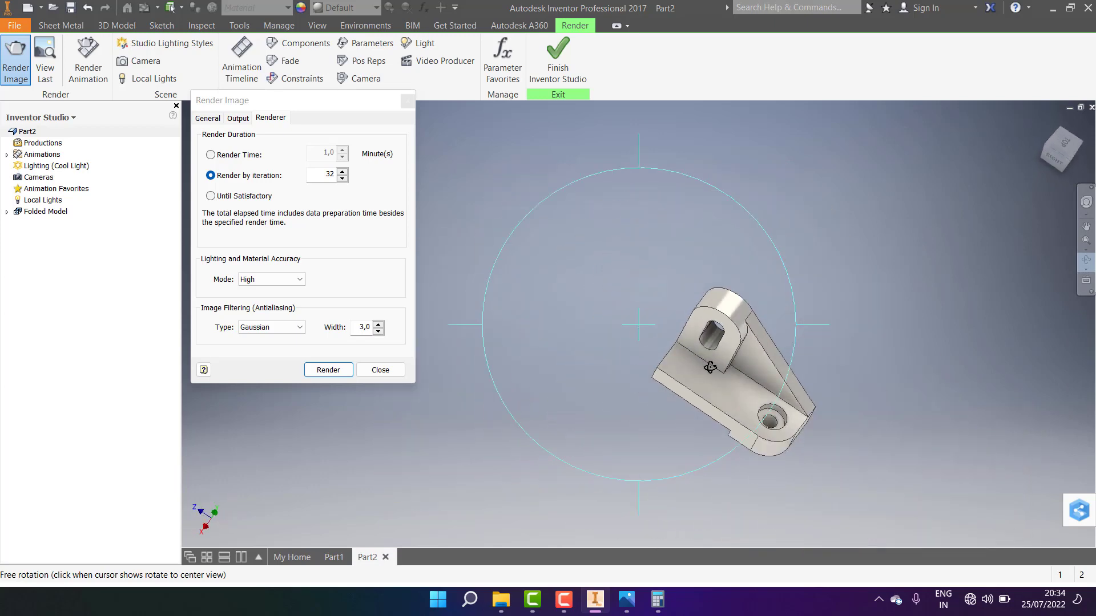
scroll(791, 415, up, 3)
mouse_move(761, 325)
mouse_down()
mouse_move(577, 356)
mouse_move(635, 397)
mouse_up()
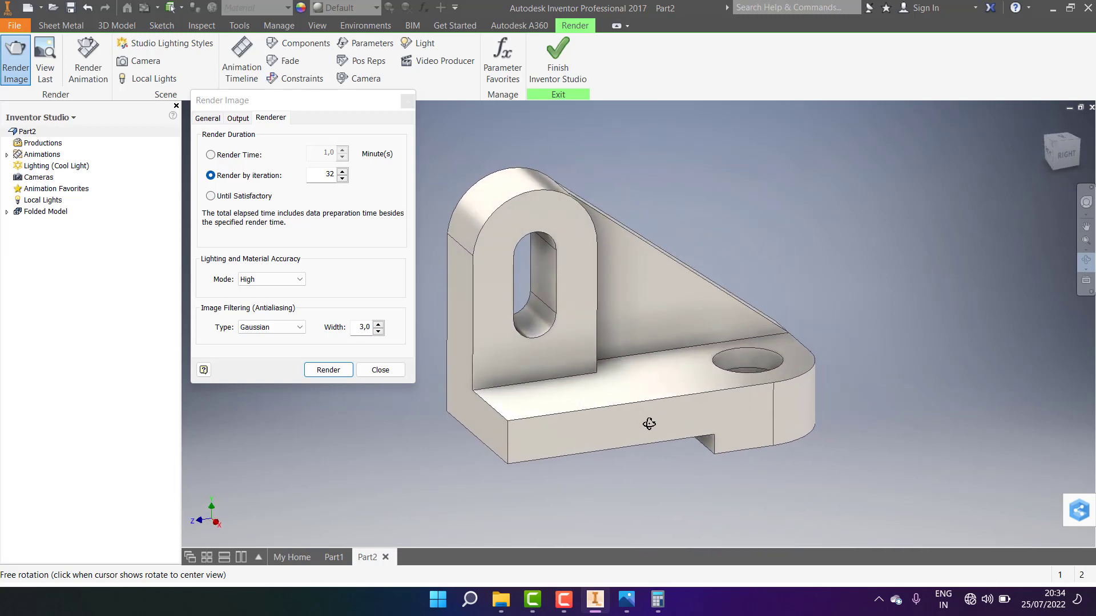
drag(635, 397, 631, 384)
scroll(595, 332, up, 2)
drag(594, 332, 633, 294)
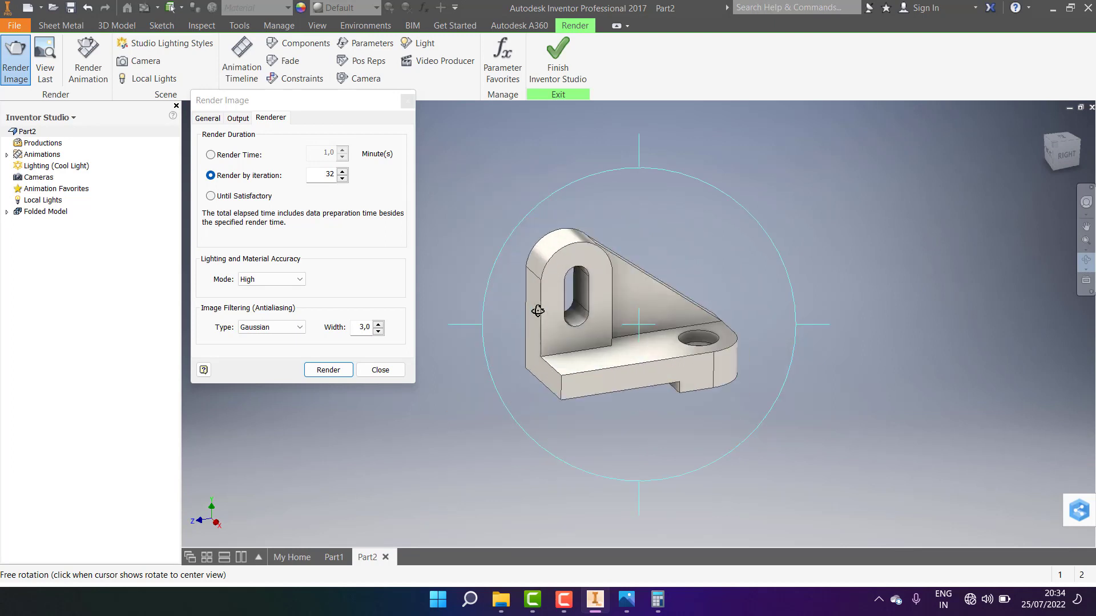
scroll(633, 294, down, 2)
mouse_move(685, 272)
mouse_down()
mouse_move(709, 272)
mouse_move(696, 278)
mouse_up()
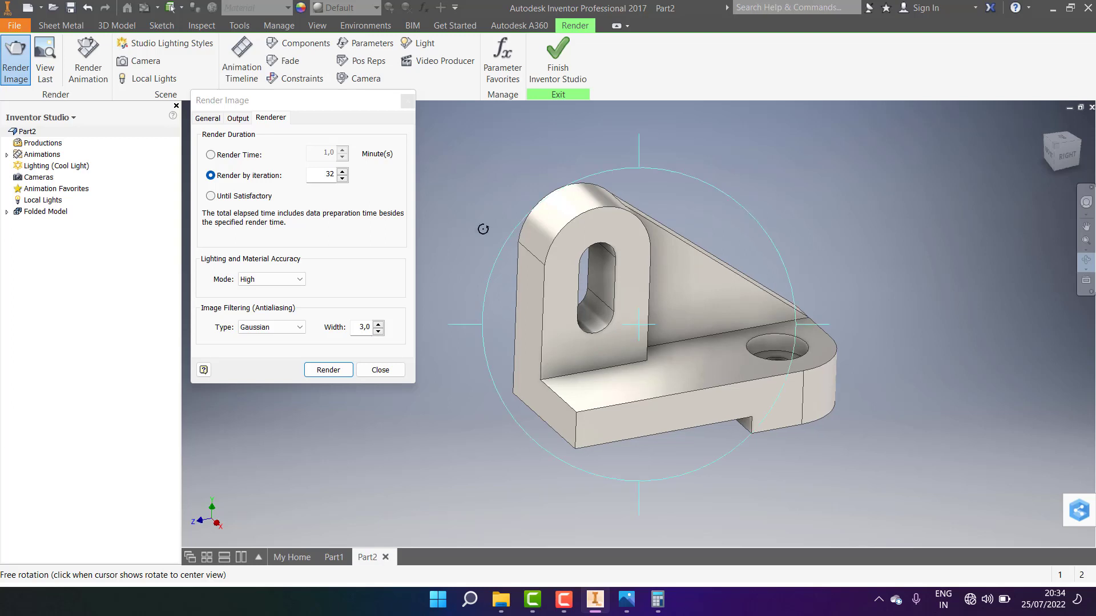
Step: Set the lighting style to Desert Dawn Road and start a new render
click(216, 118)
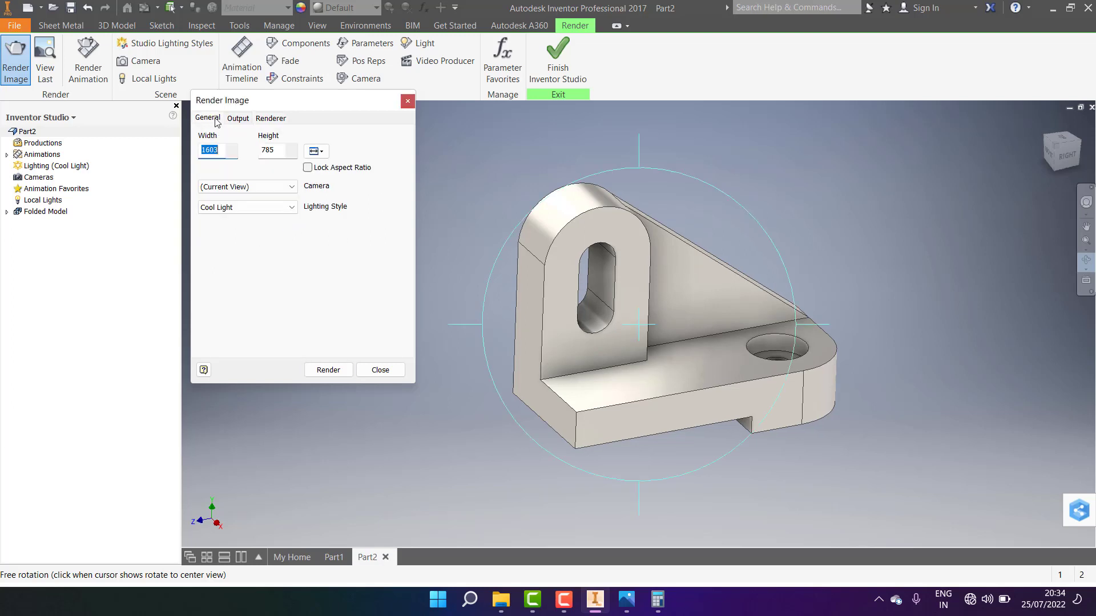
click(237, 207)
click(237, 240)
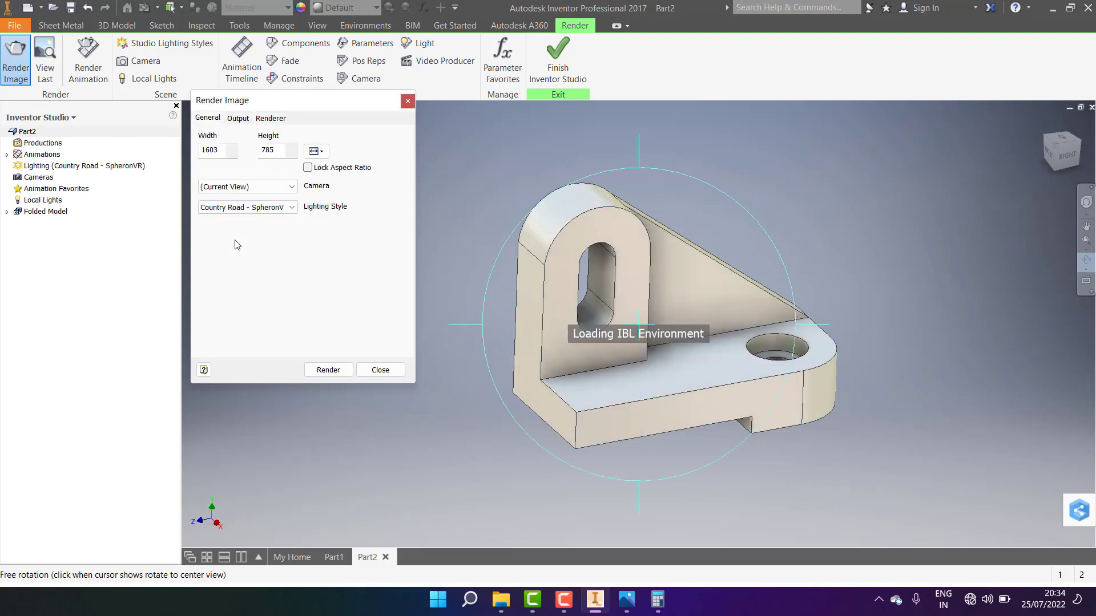
click(236, 207)
click(229, 262)
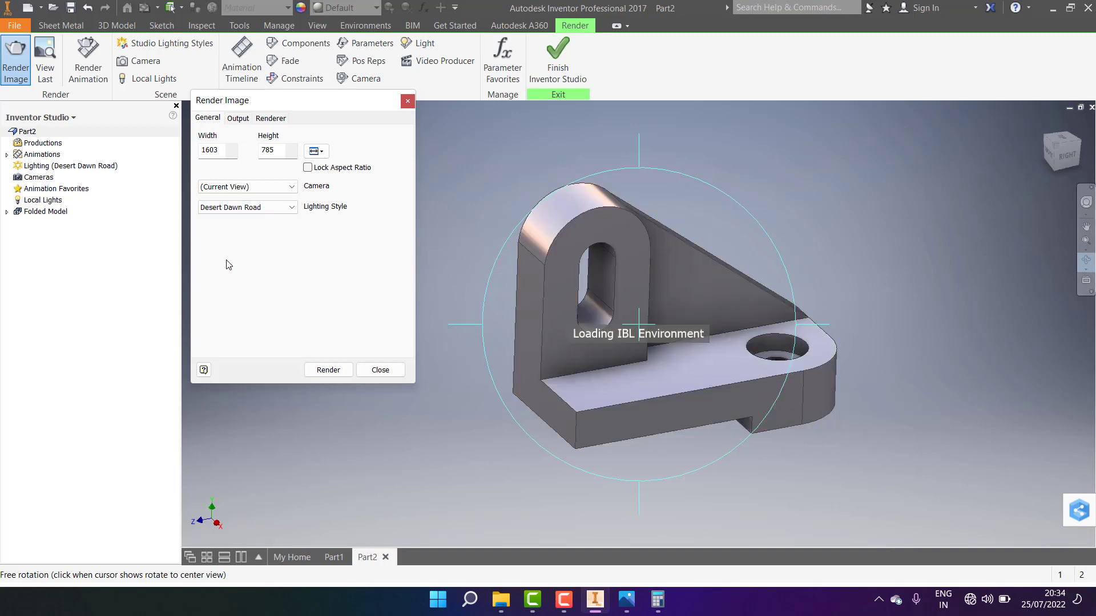
click(328, 374)
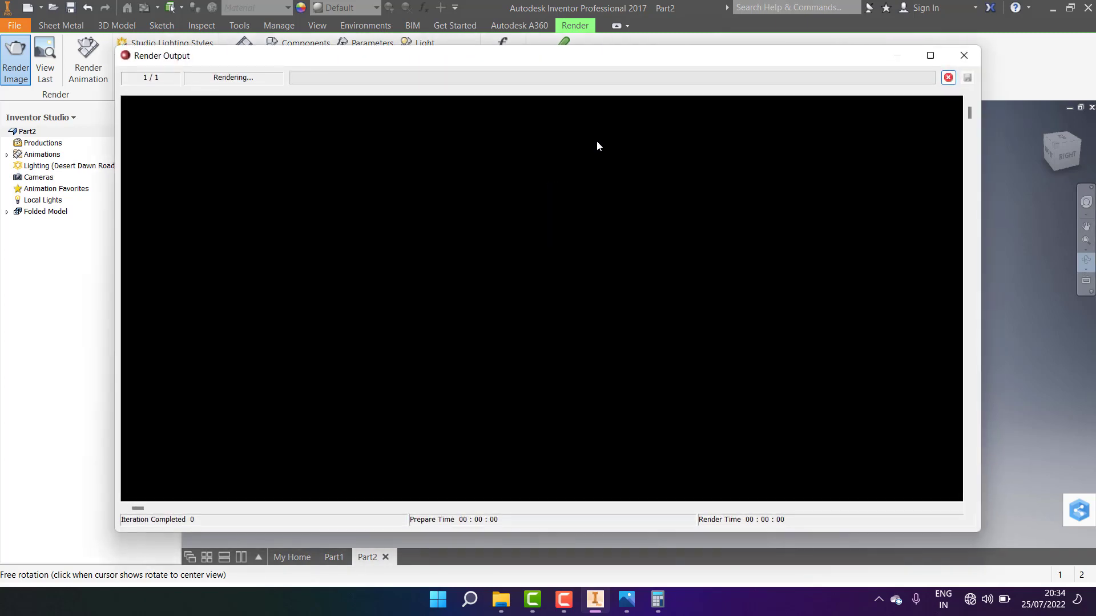